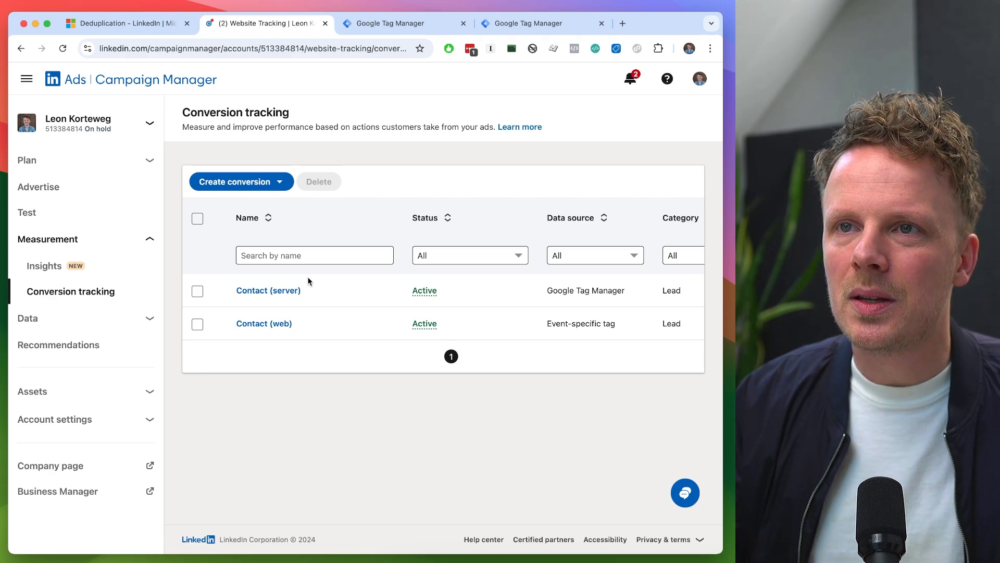
- Examine the Overview section of the LinkedIn Deduplication article about combining the Insight Tag and Conversions API
left_click(125, 23)
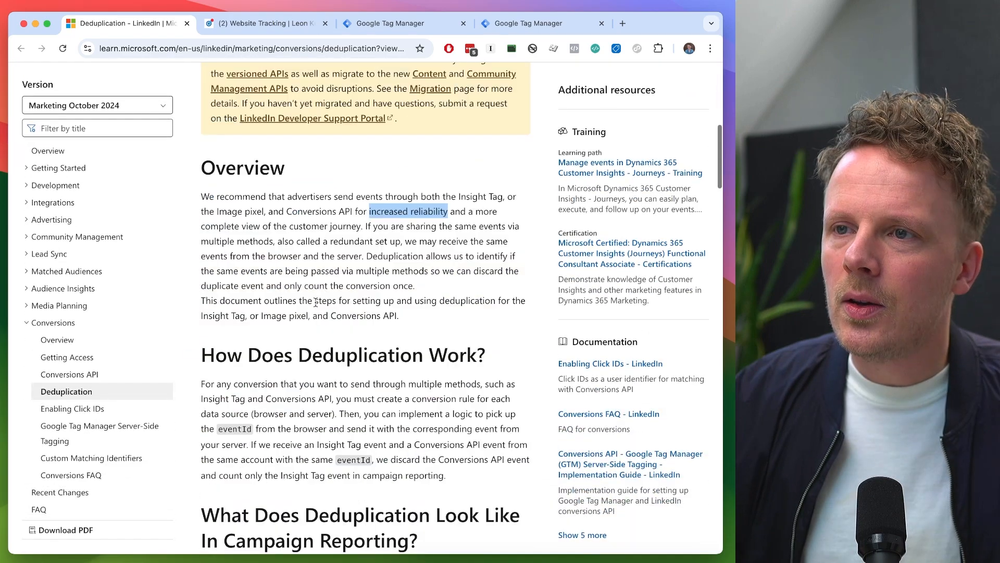
left_click(315, 302)
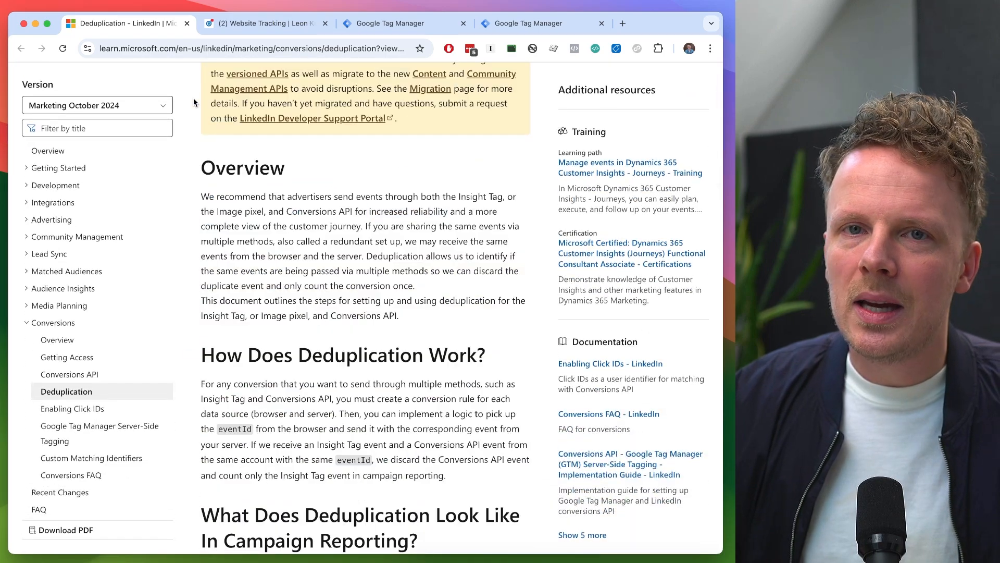
left_click_drag(203, 197, 502, 197)
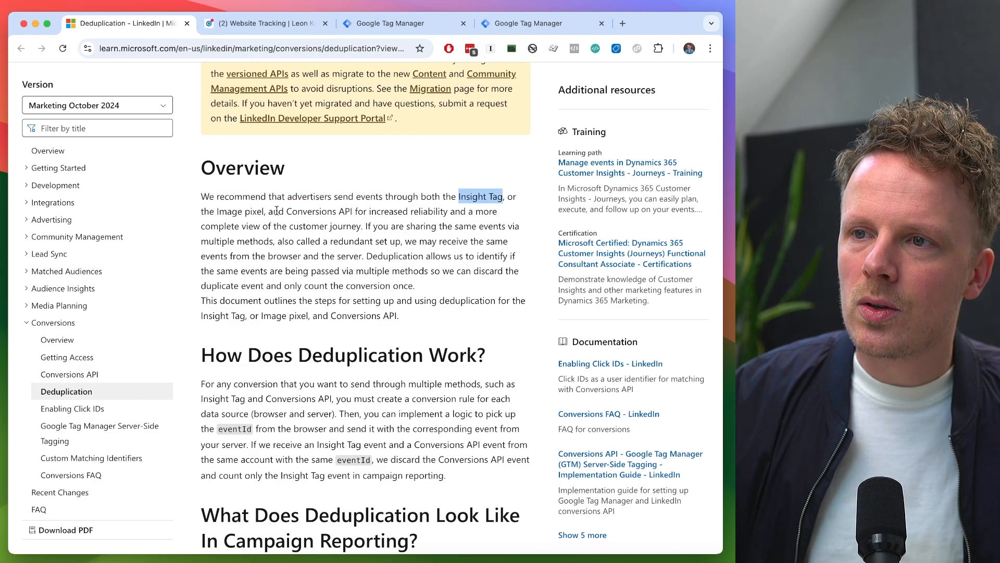
left_click_drag(287, 212, 425, 214)
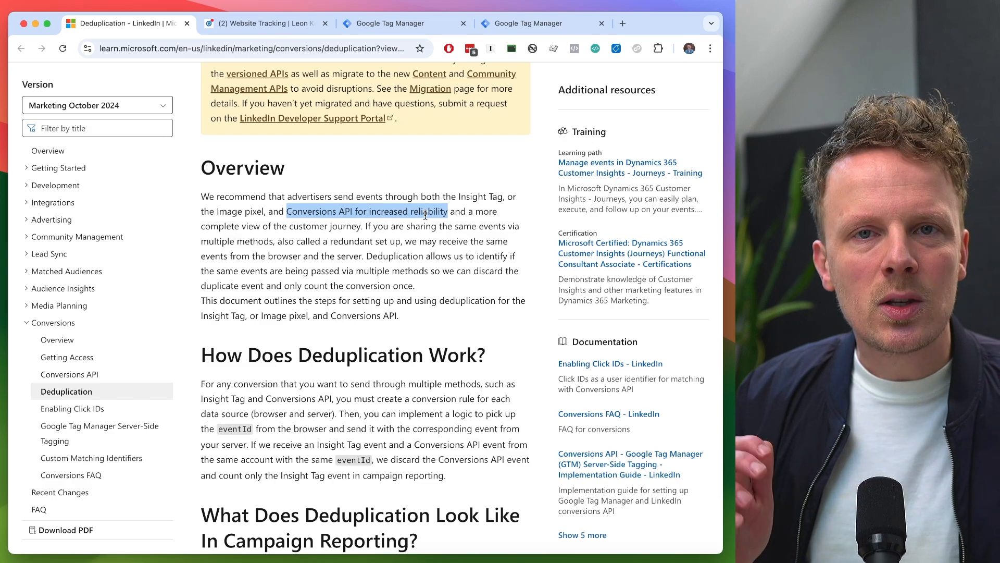
- Compare the tags in the leonkorteweg.nl web container with those in the d.leonkorteweg.nl server container
left_click(266, 23)
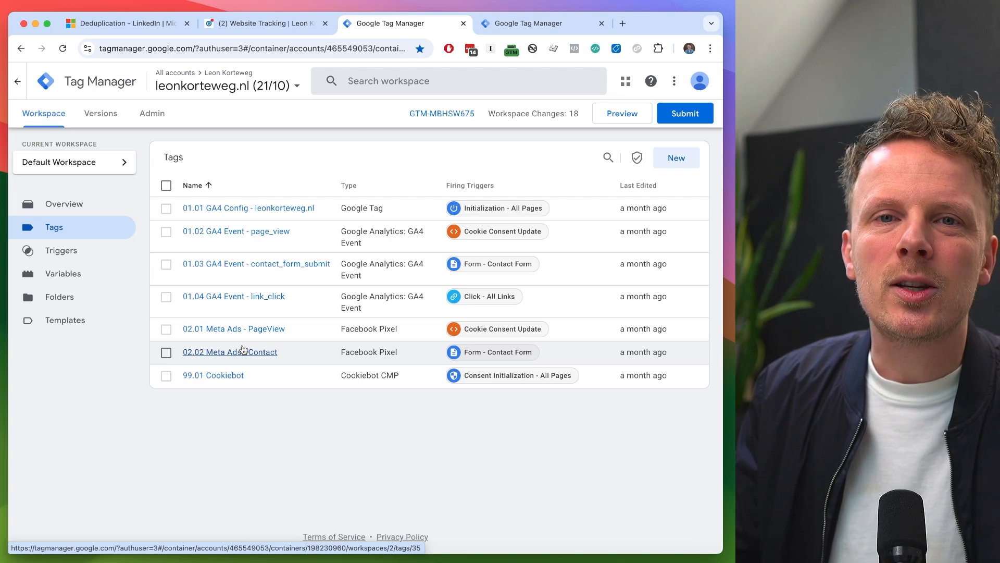
key("ctrl+Tab")
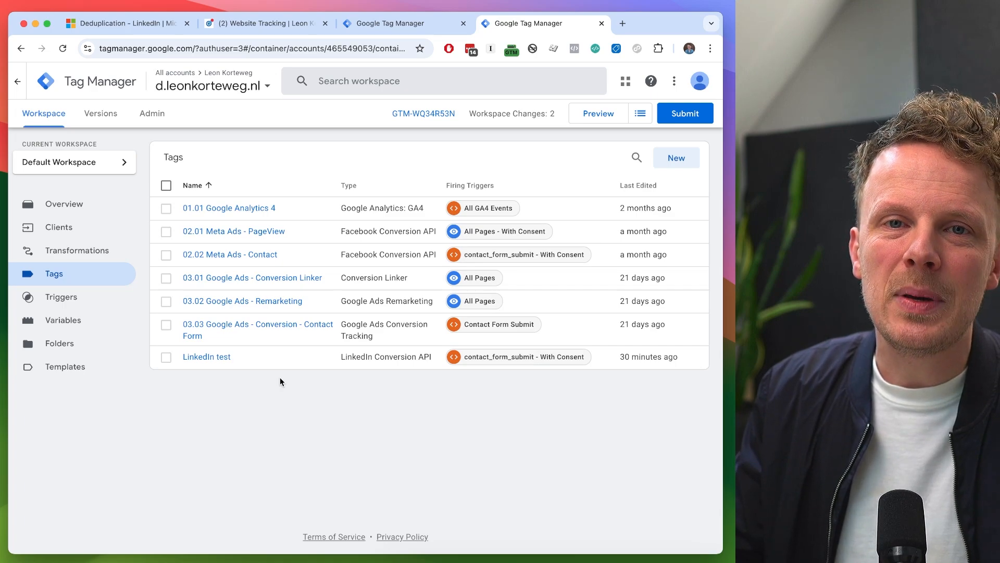
key("ctrl+shift+Tab")
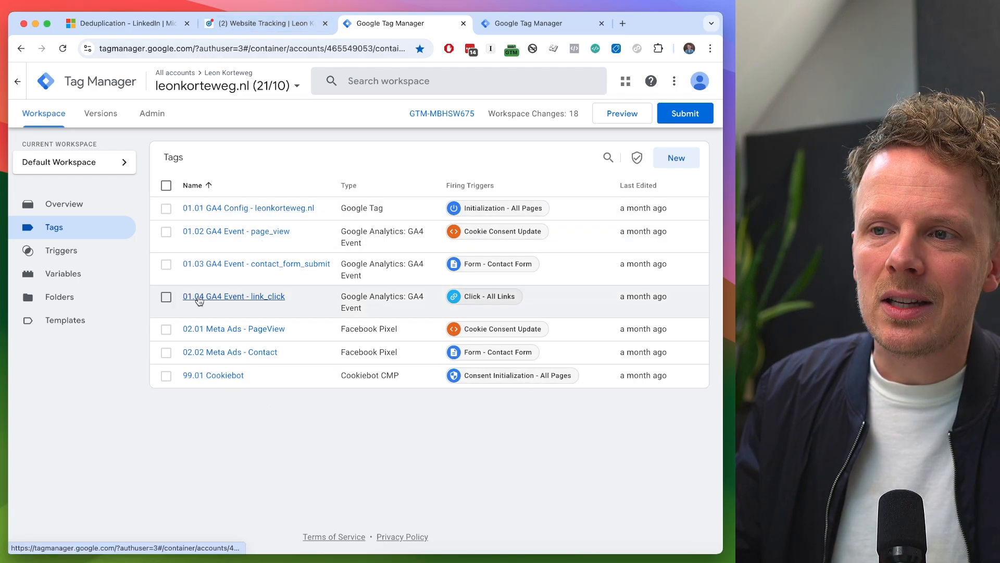
key("ctrl+Tab")
key("ctrl+shift+Tab")
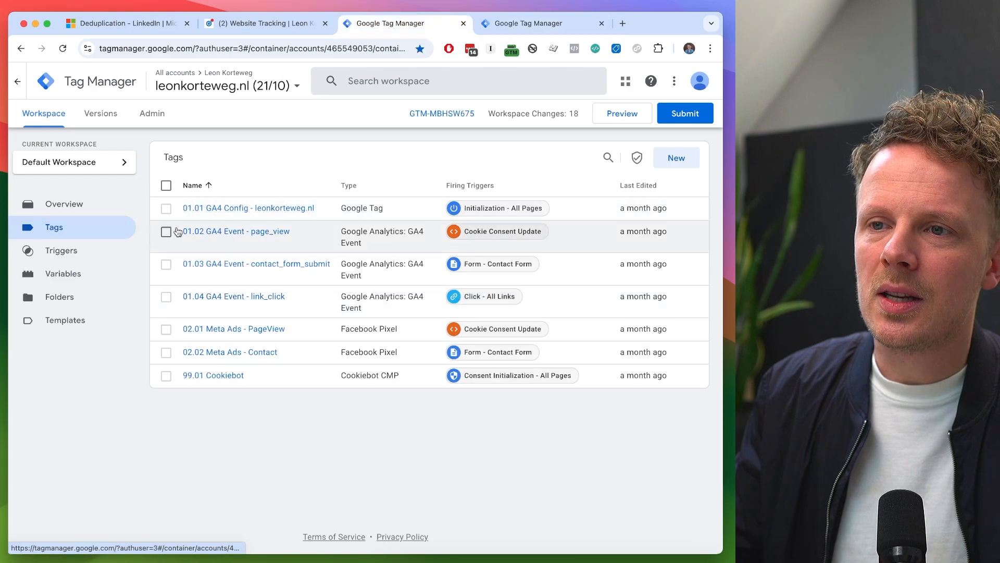
key("ctrl+Tab")
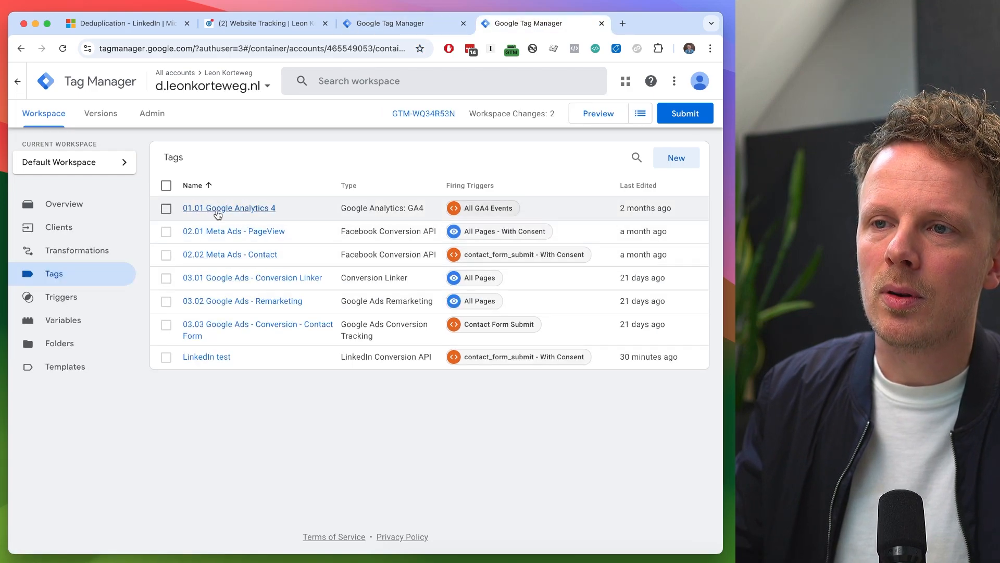
key("ctrl+shift+Tab")
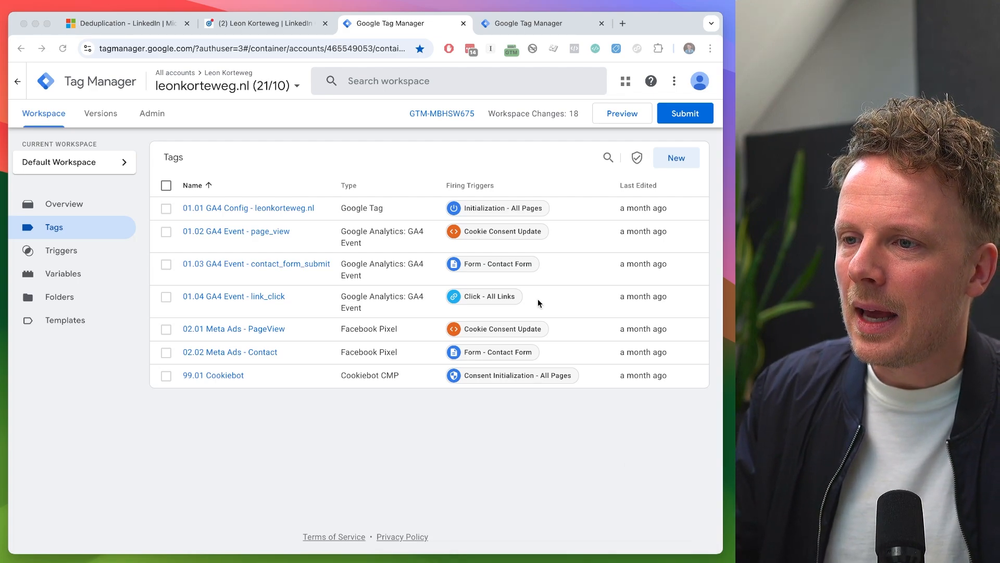
left_click(543, 152)
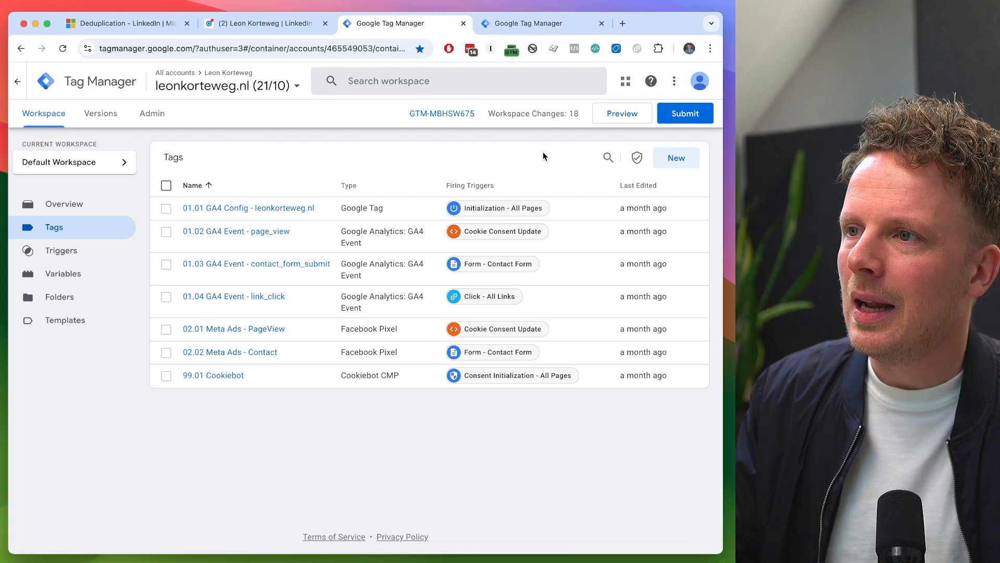
left_click(687, 163)
left_click(108, 82)
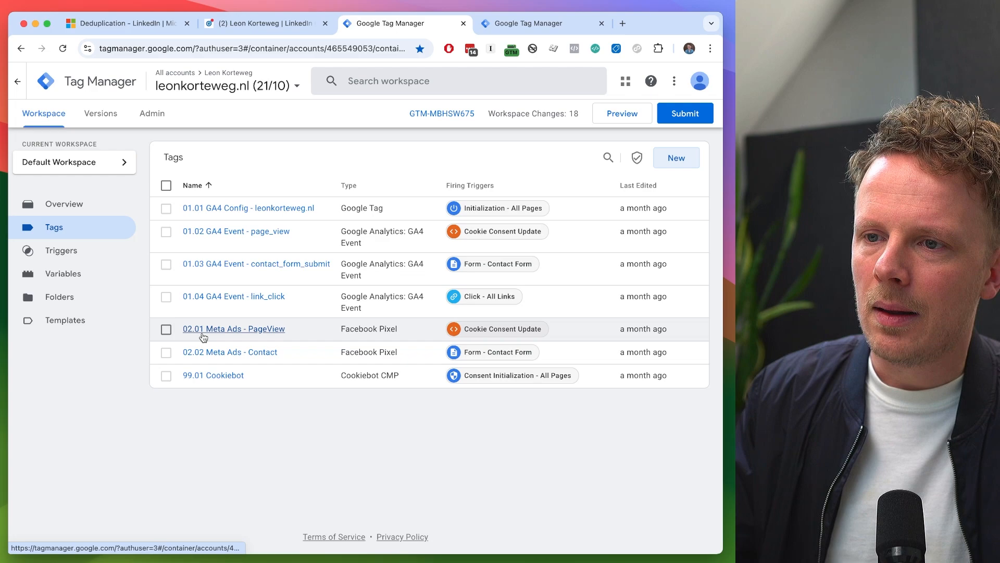
- Create a new tag in the leonkorteweg.nl web container and name it "03.01 LinkedIn Insights"
left_click(676, 159)
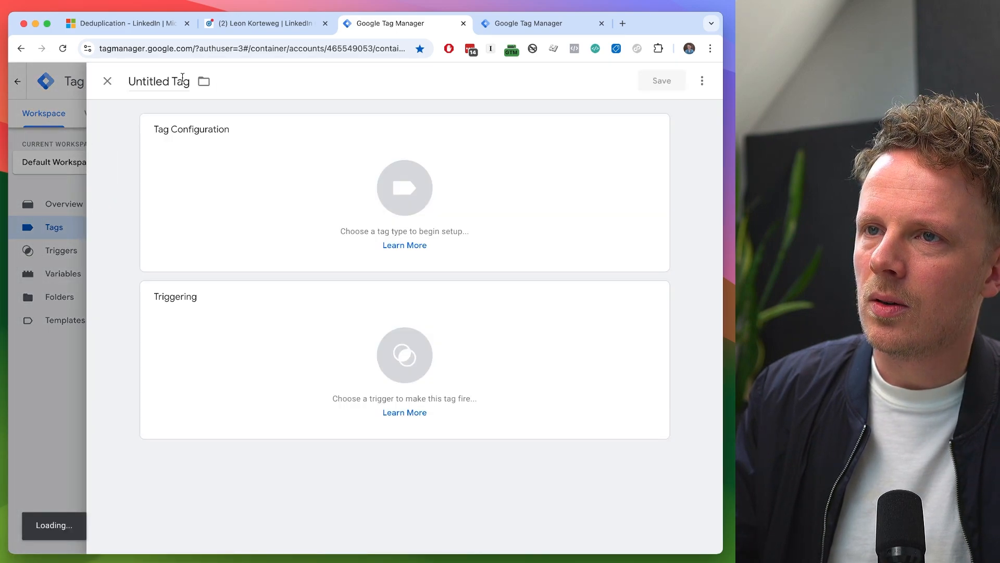
left_click(183, 77)
type("03.0")
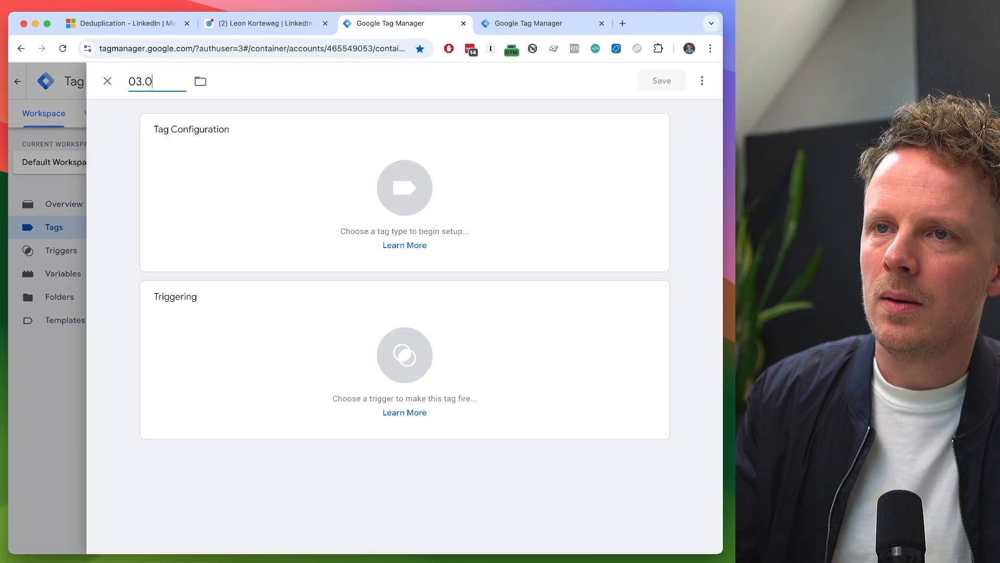
type("1 LinkedIn In")
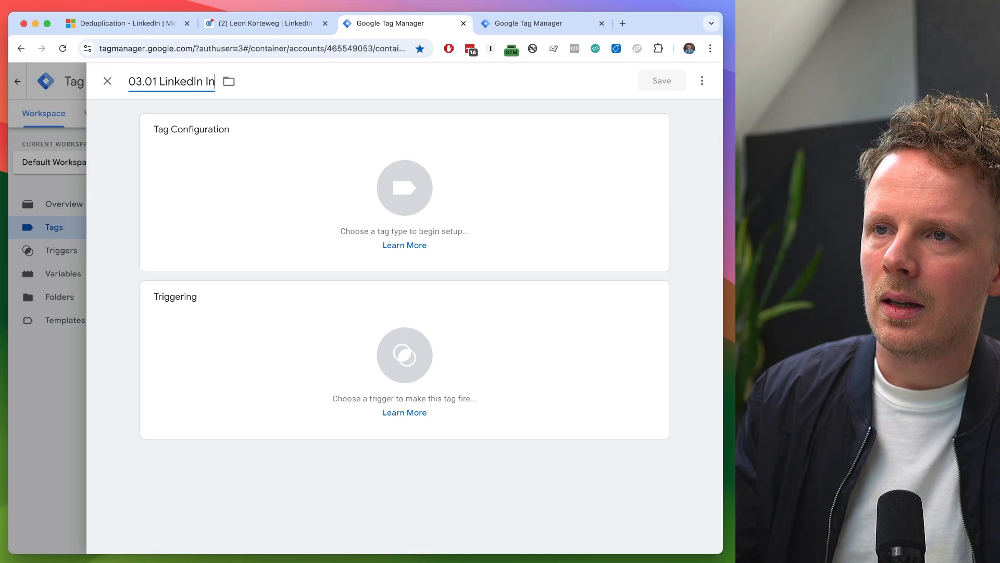
type("sights")
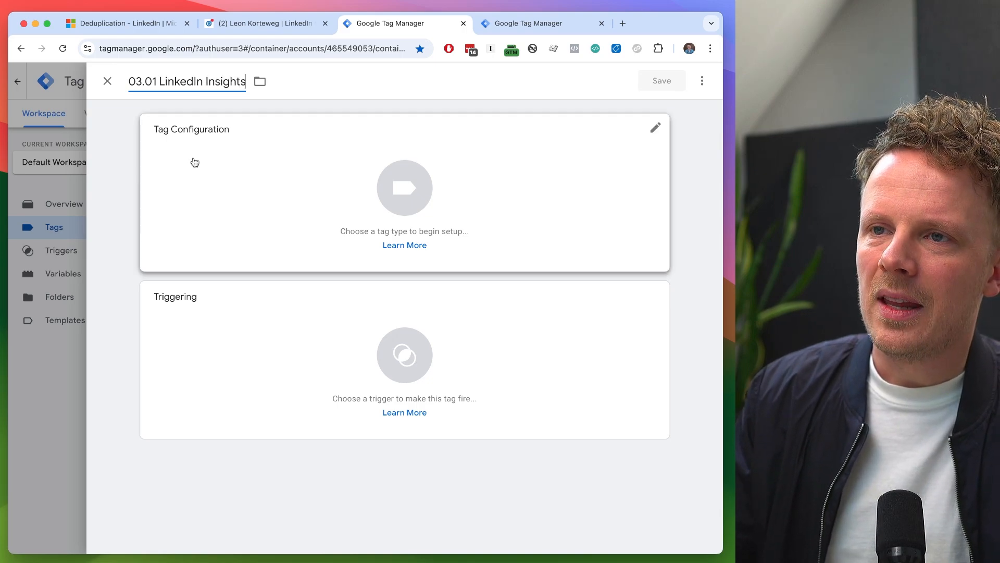
- Search the tag types already available in the container for "link"
left_click(217, 181)
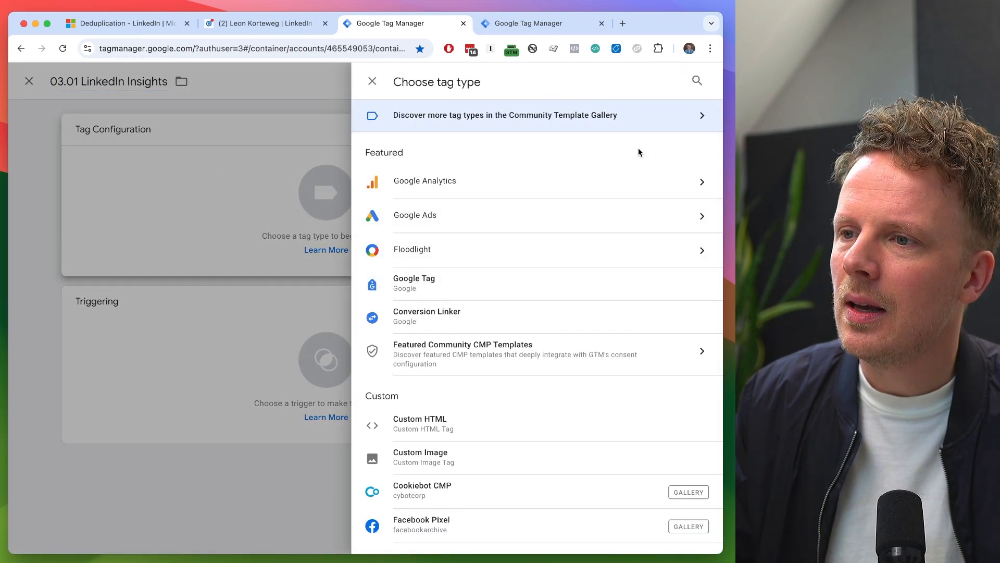
left_click(697, 81)
type("link")
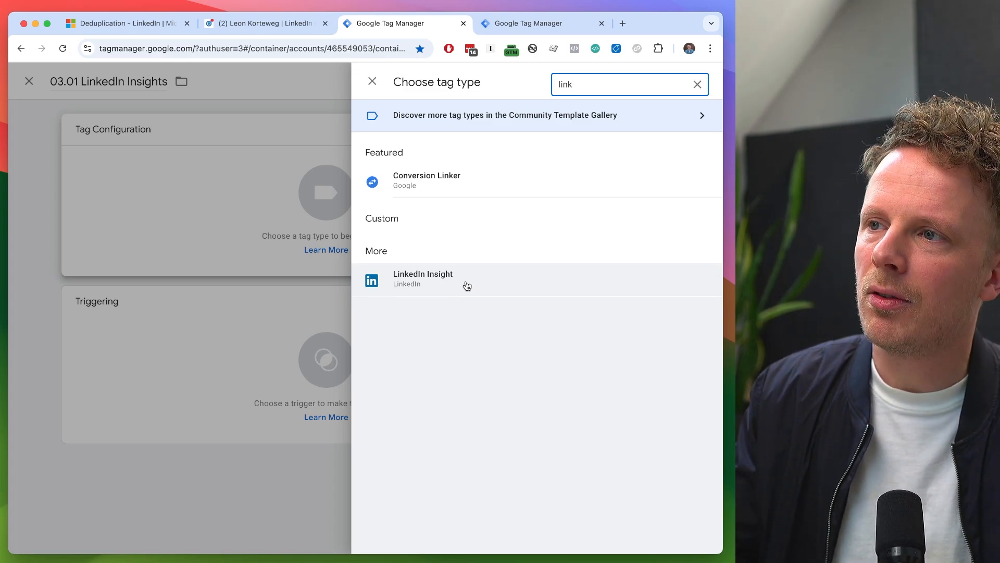
left_click(697, 84)
- Find the LinkedIn InsightTag 2.0 template in the Community Template Gallery and add it as the tag's type
left_click(578, 114)
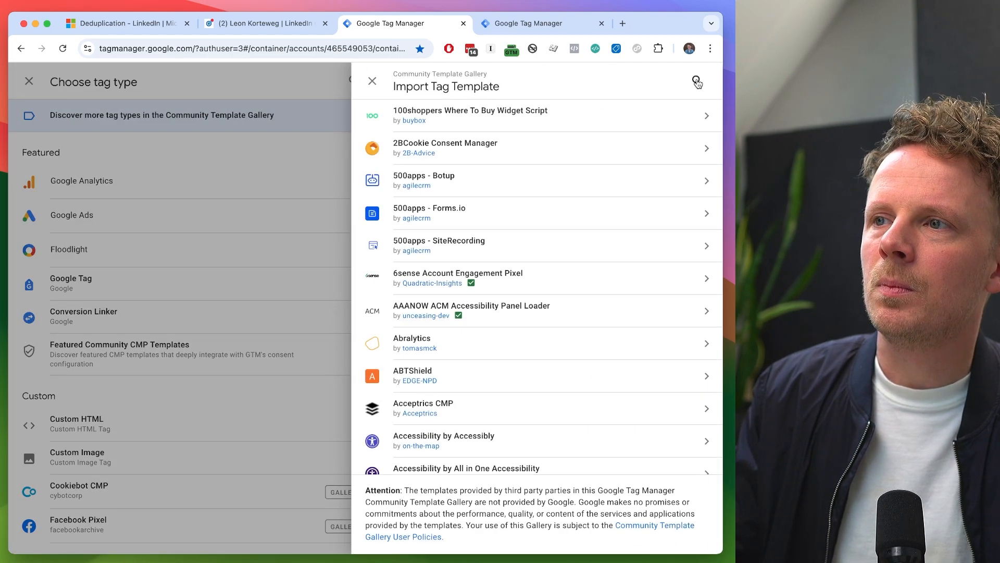
left_click(696, 82)
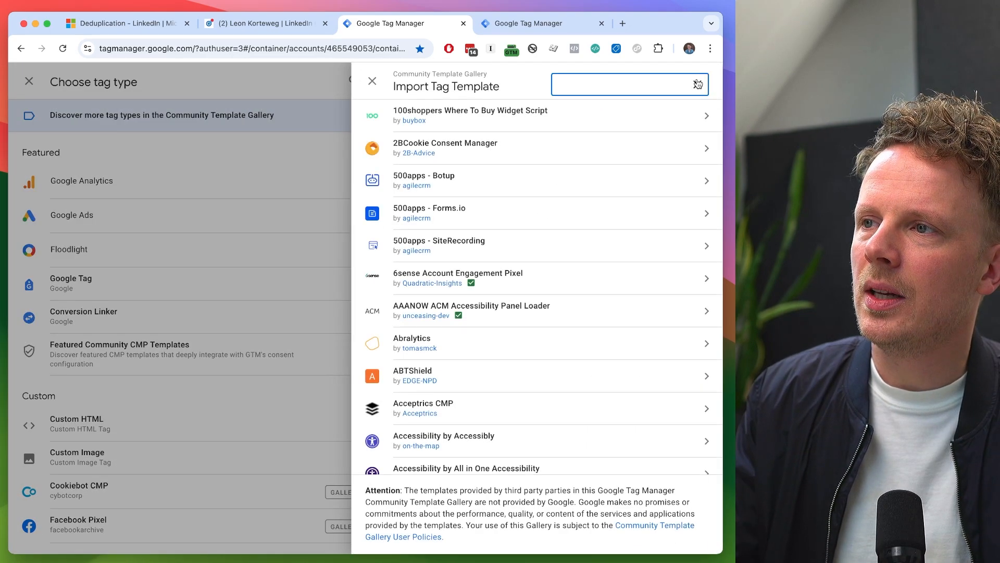
type("link")
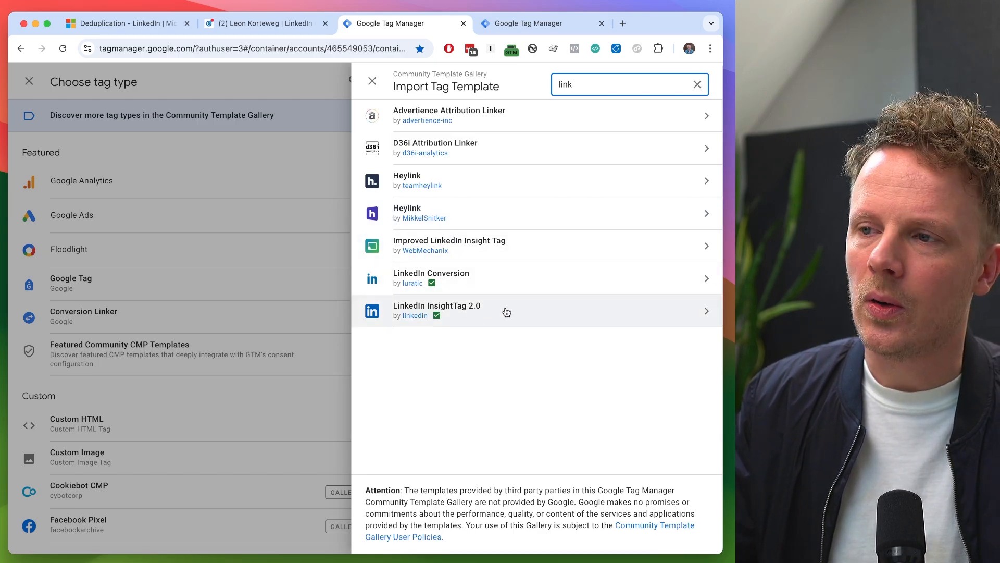
left_click(506, 312)
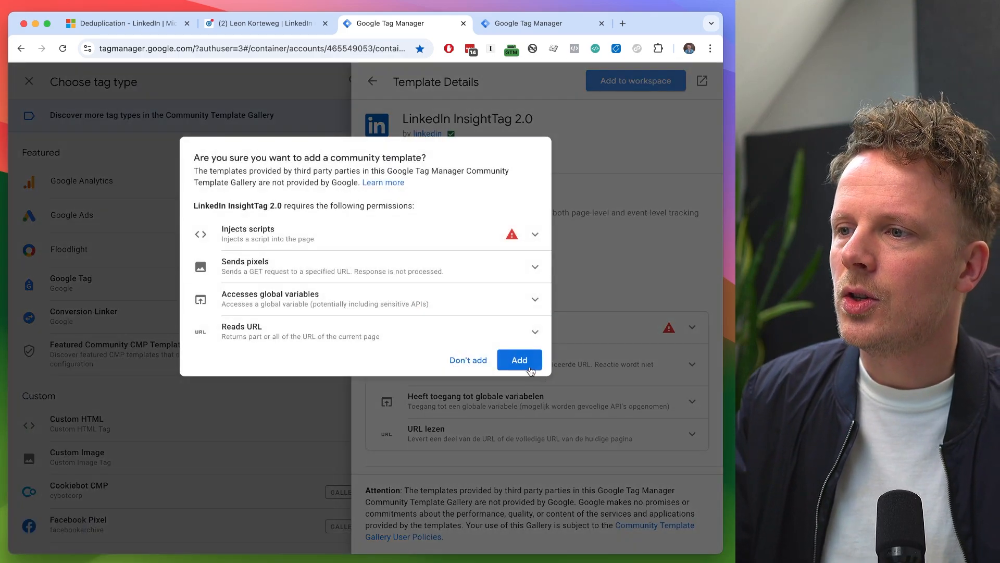
left_click(525, 359)
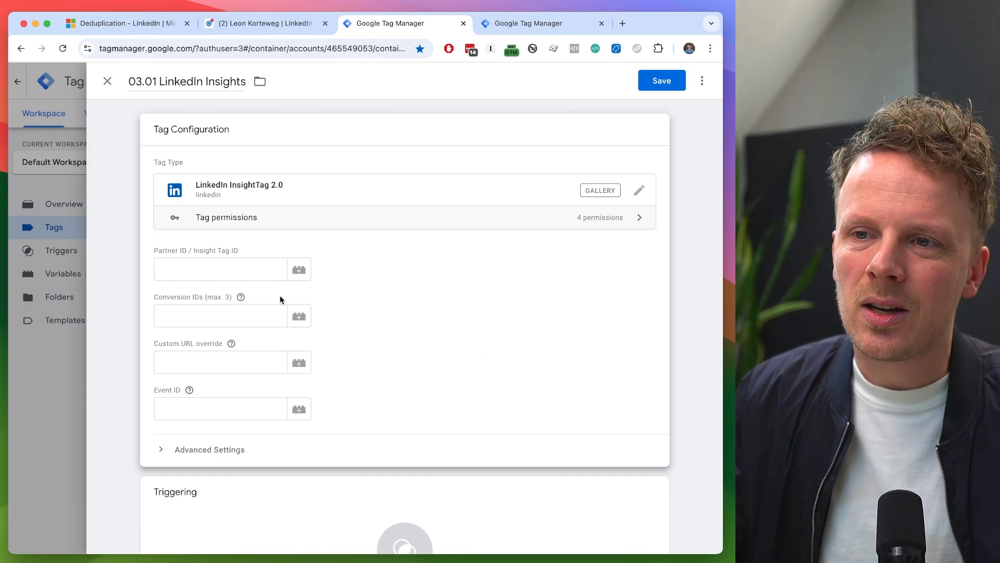
- Review the LinkedIn InsightTag 2.0 fields and set the tag's firing trigger to Initialization - All Pages
left_click(233, 267)
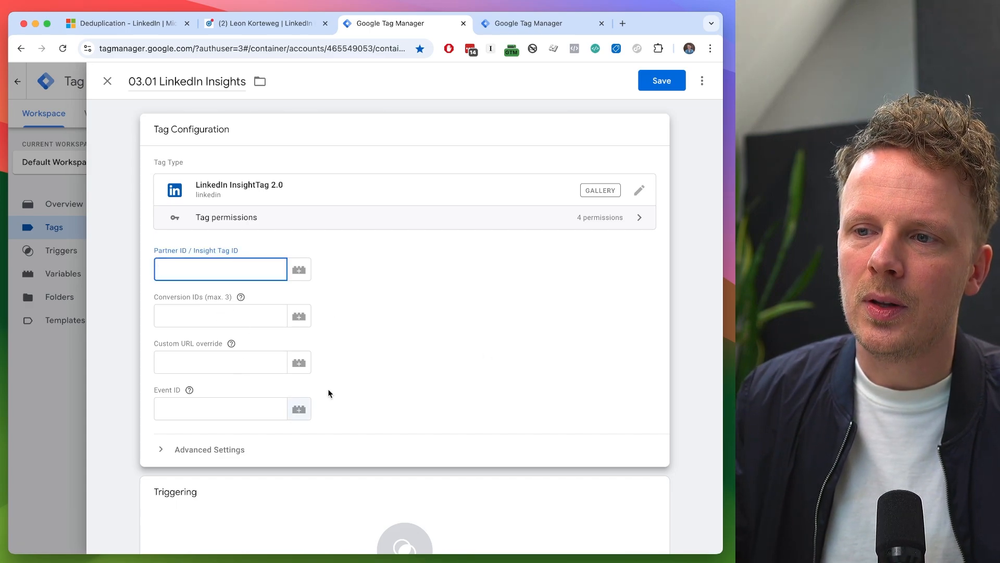
scroll(386, 368, "down", 2)
scroll(371, 288, "up", 2)
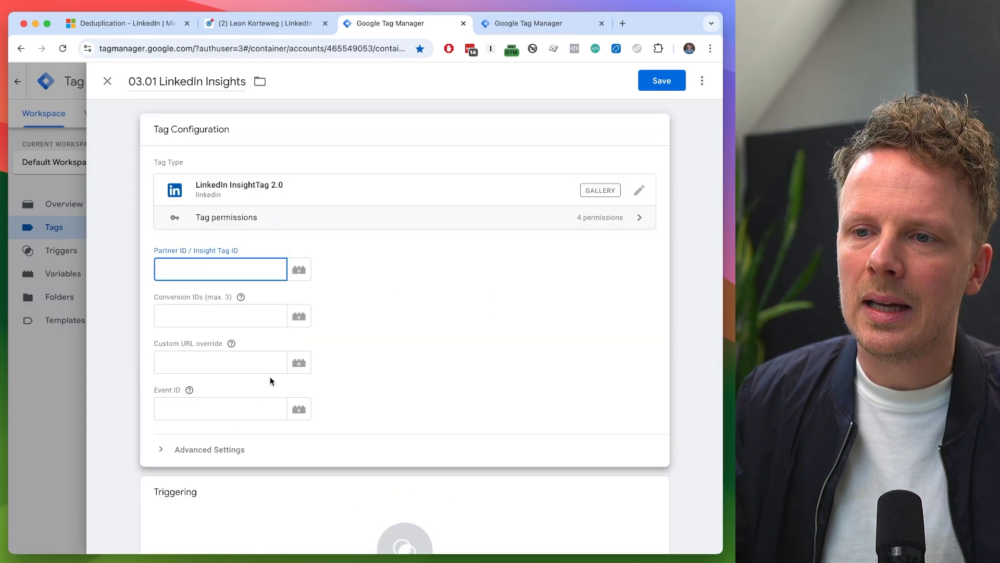
left_click(370, 340)
scroll(380, 370, "down", 3)
left_click(240, 433)
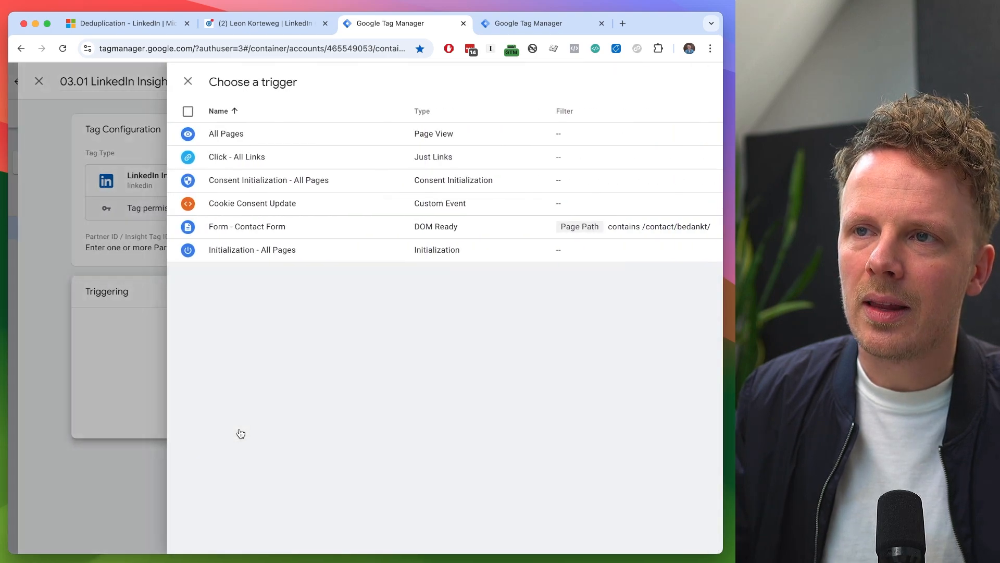
left_click(224, 256)
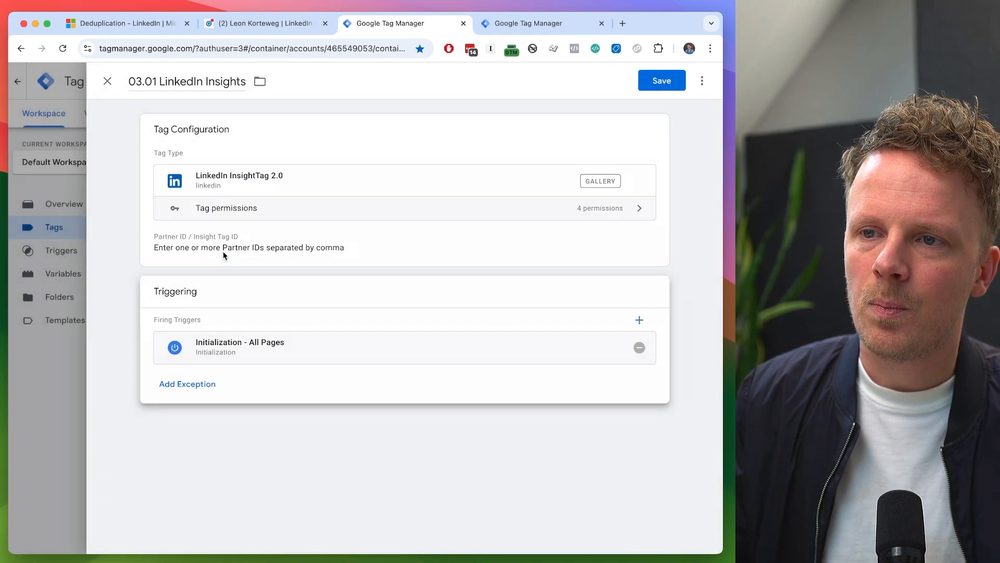
left_click(383, 253)
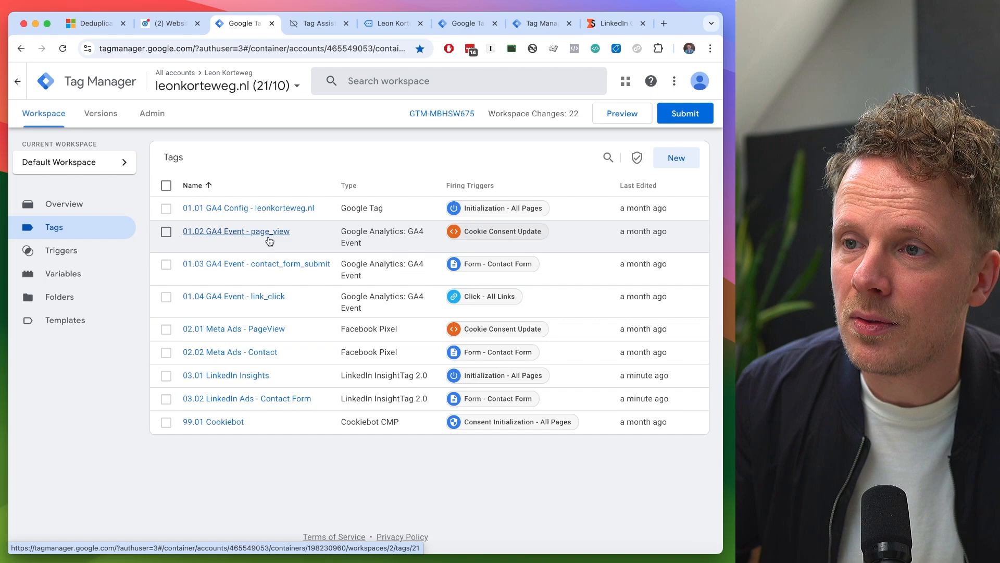
- Check the Cookie Consent Update trigger, make it the firing trigger of 03.01 LinkedIn Insights instead of Initialization - All Pages, and save the tag
left_click(535, 238)
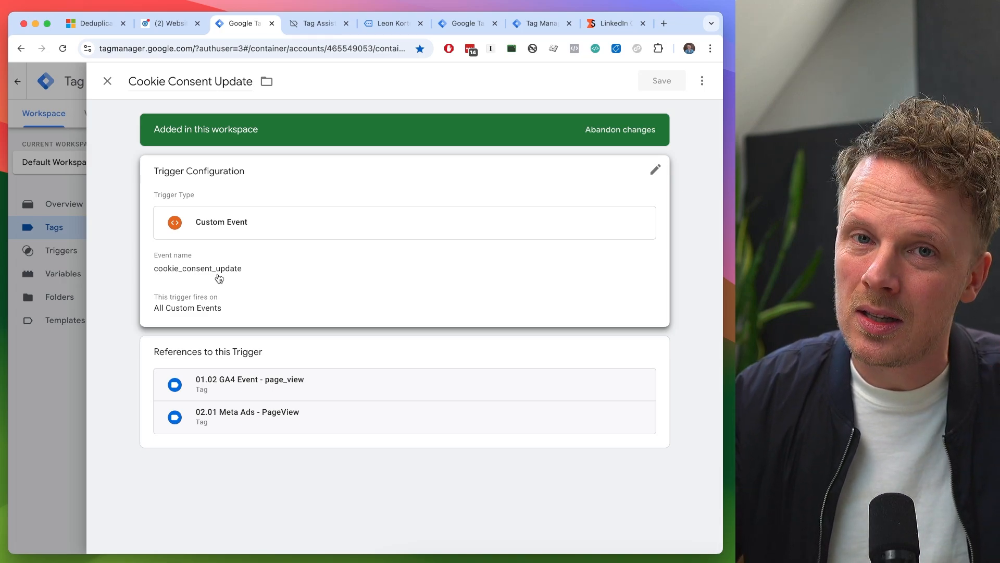
left_click(107, 81)
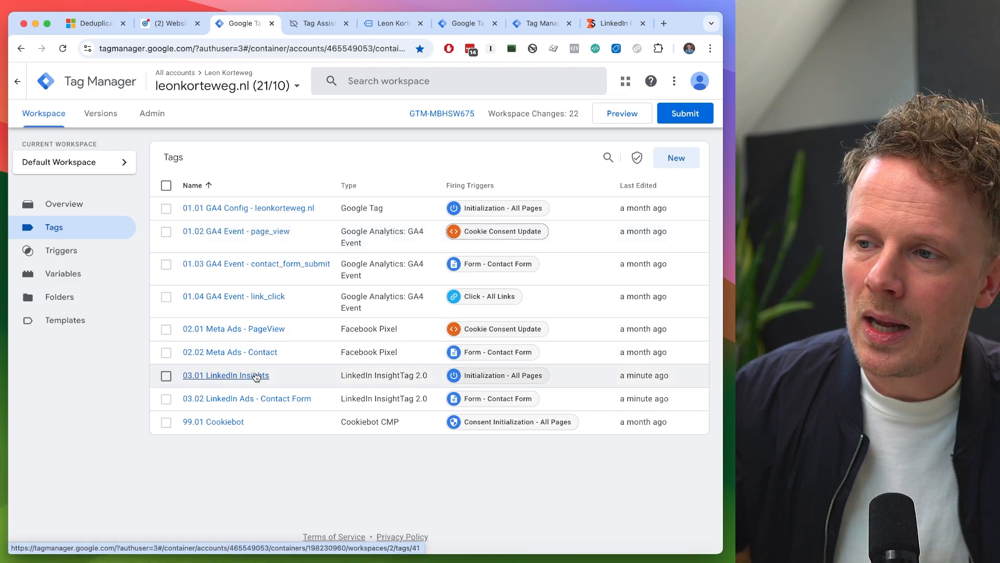
left_click(245, 375)
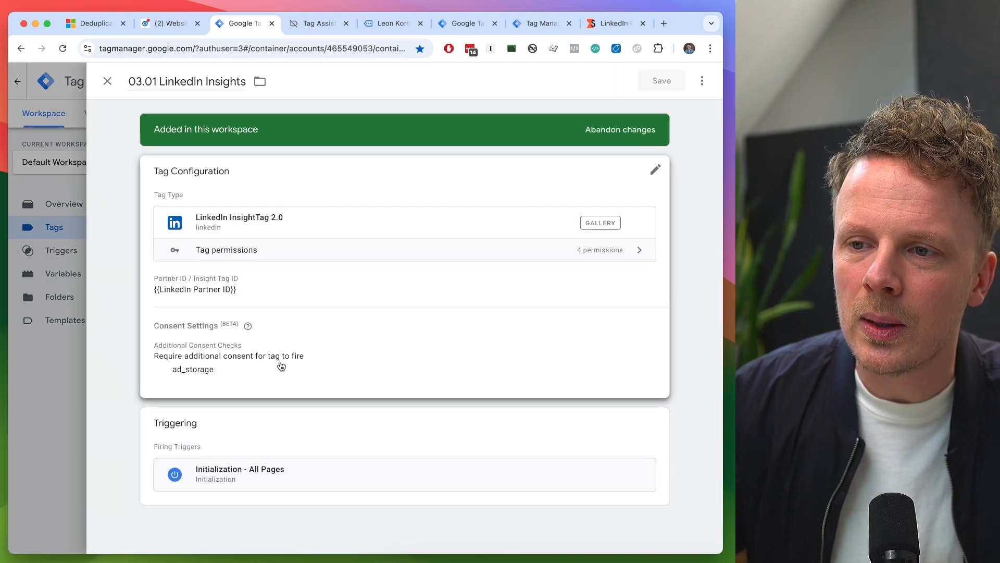
left_click(263, 426)
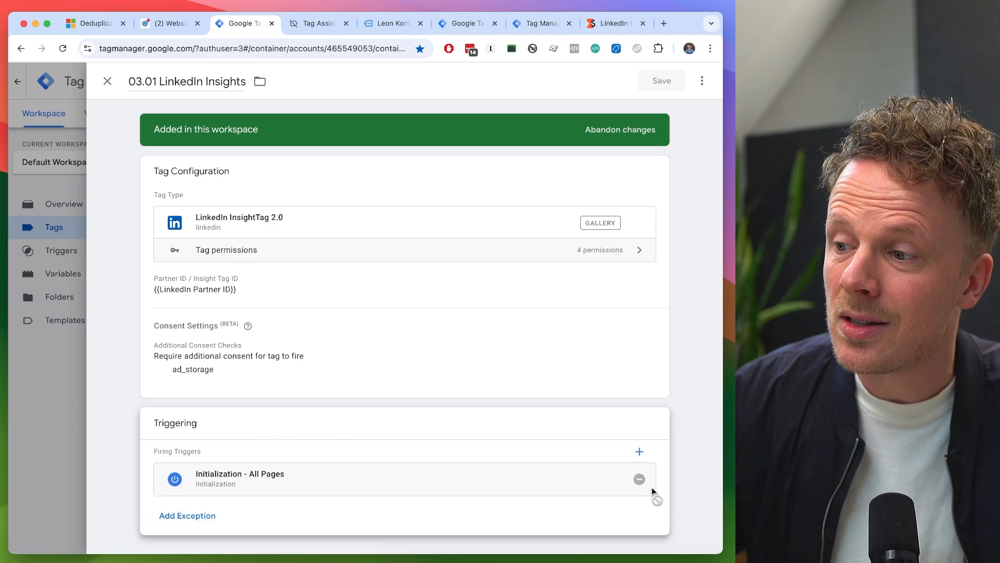
left_click(640, 479)
left_click(535, 489)
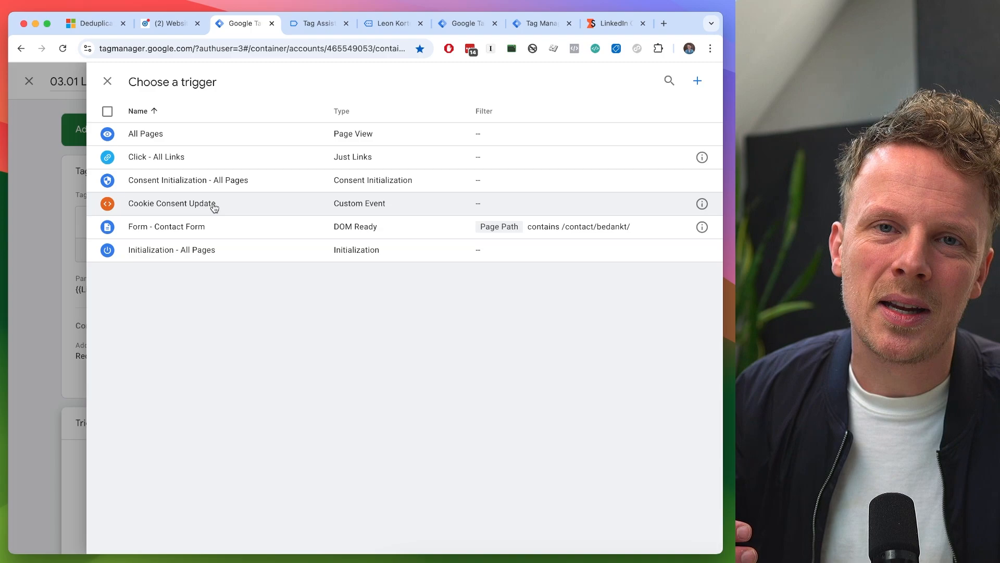
left_click(214, 207)
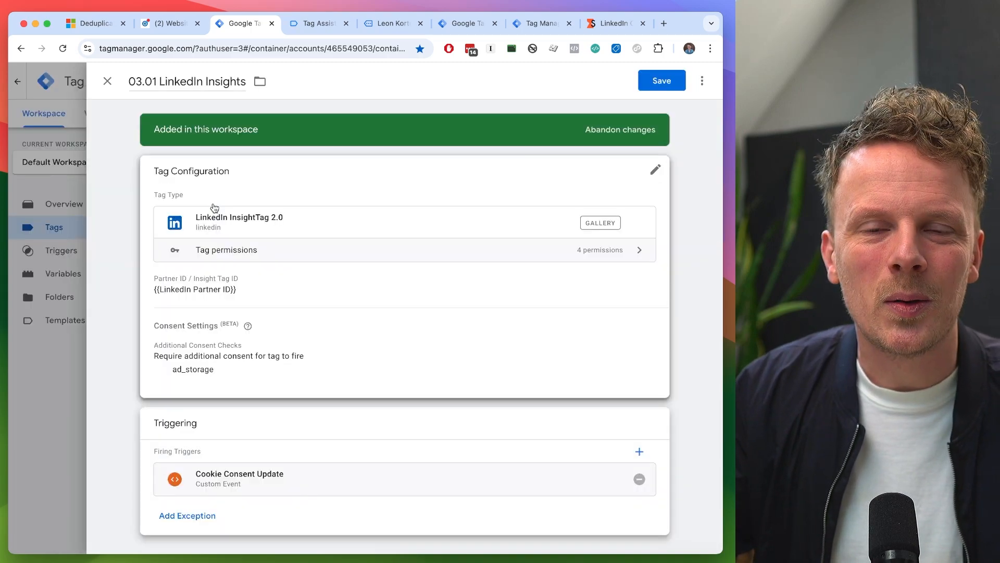
left_click(669, 81)
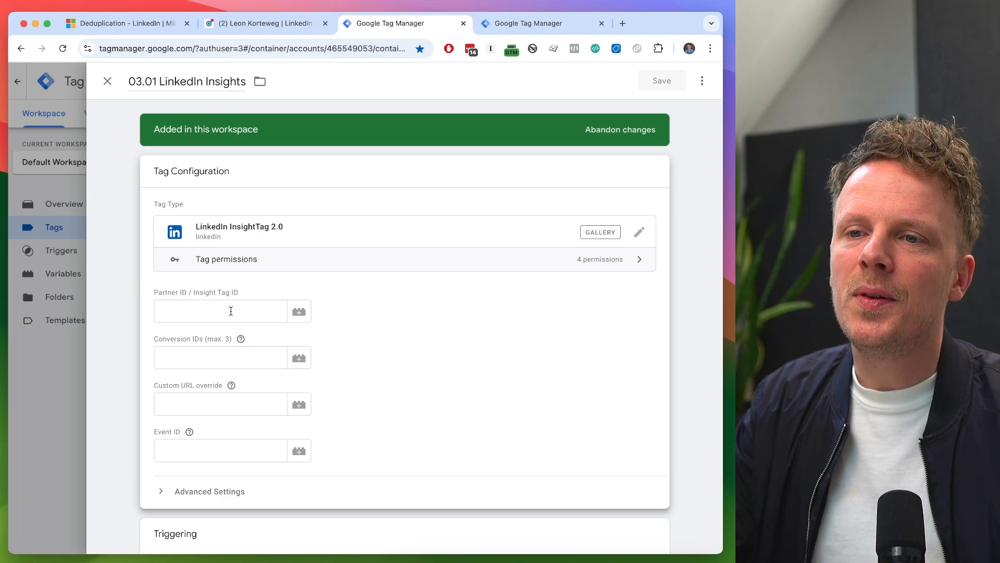
- Copy the partner ID from the Insight Tag data source's tag manager option in LinkedIn Campaign Manager and return to Google Tag Manager
left_click(231, 311)
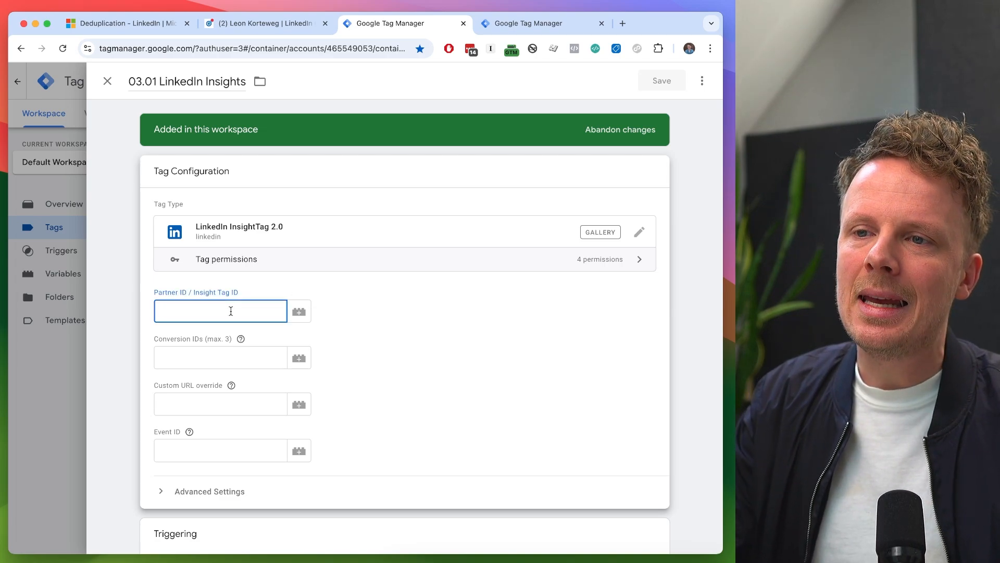
left_click(172, 452)
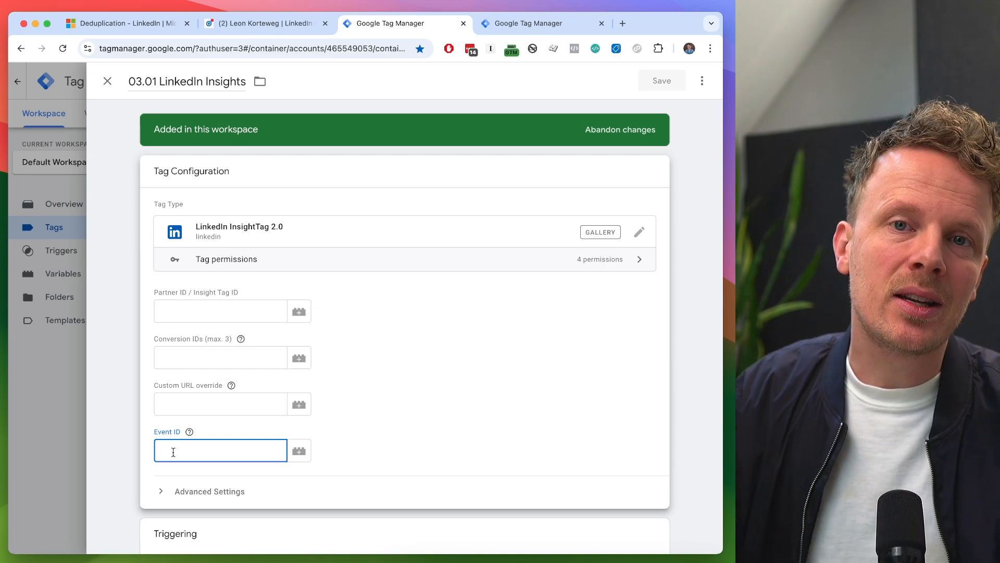
left_click(182, 312)
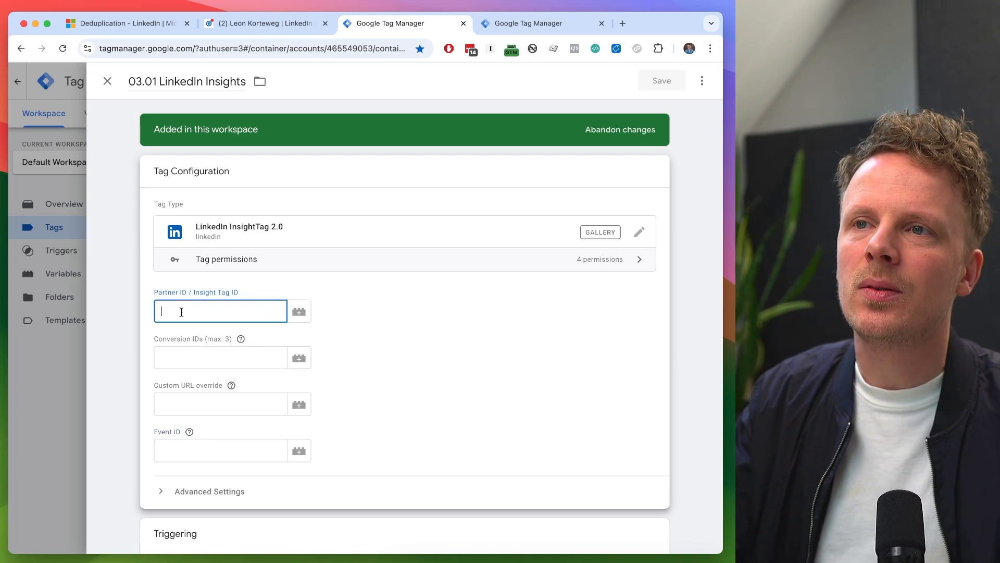
left_click(249, 29)
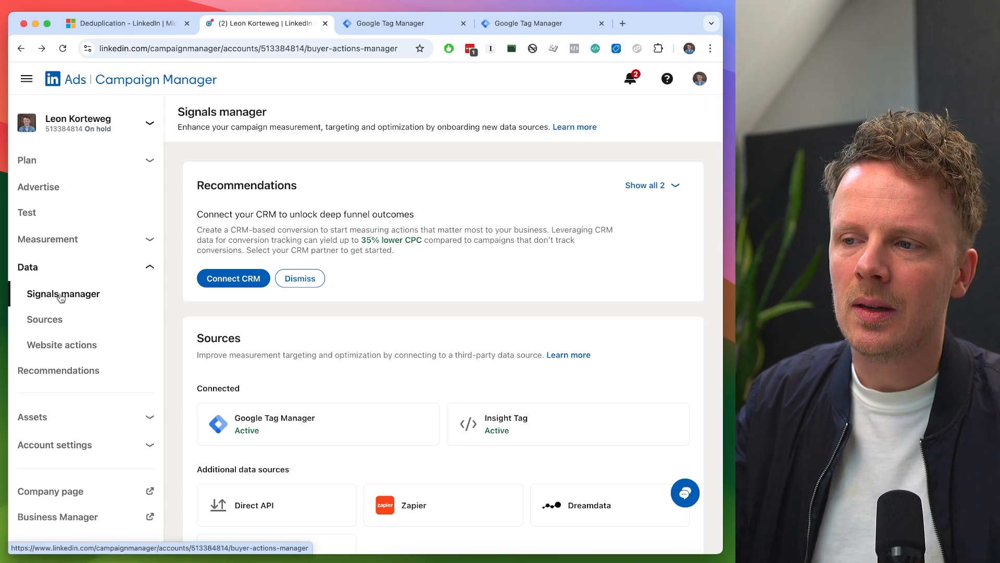
scroll(330, 367, "down", 1)
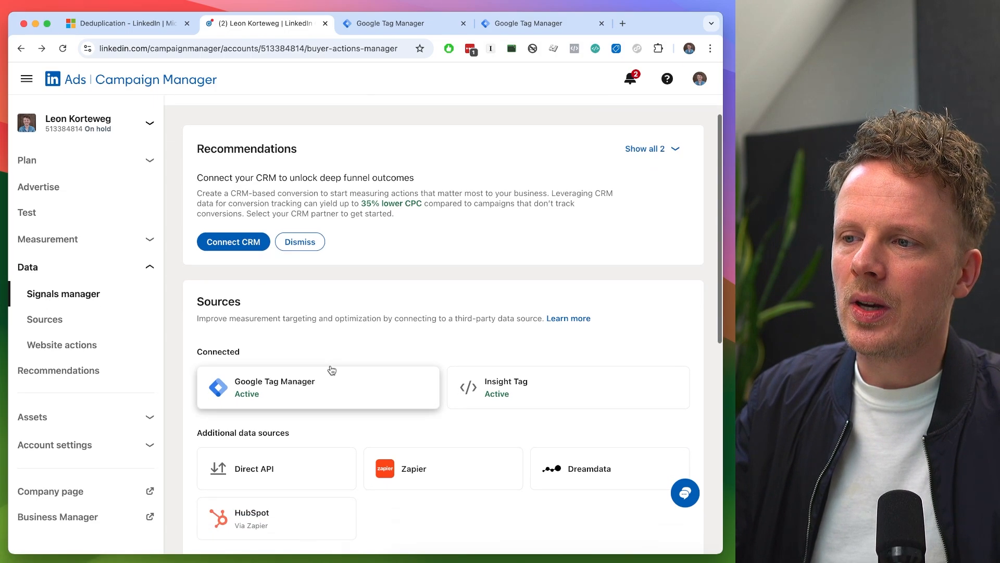
left_click(548, 384)
scroll(548, 383, "down", 4)
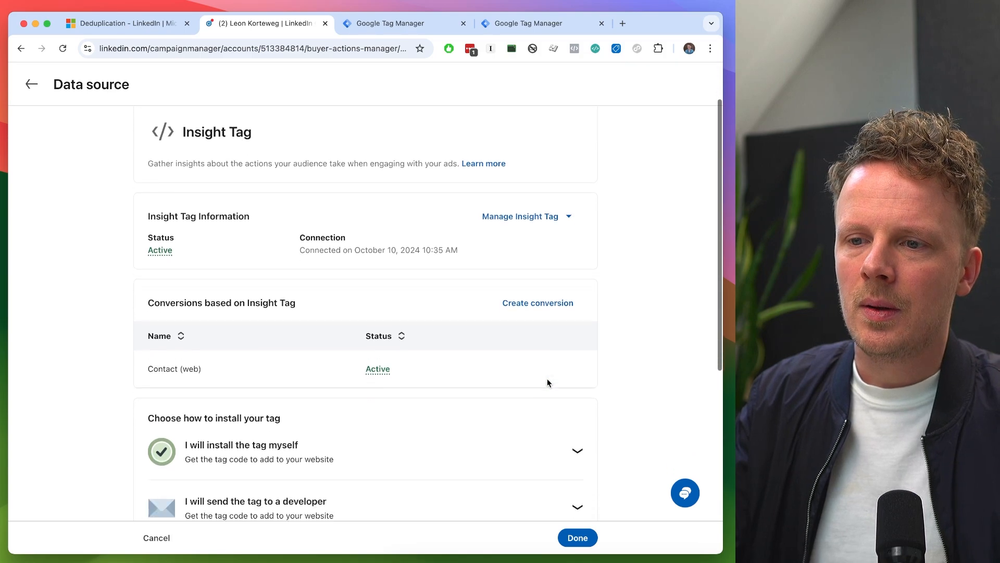
scroll(548, 383, "down", 2)
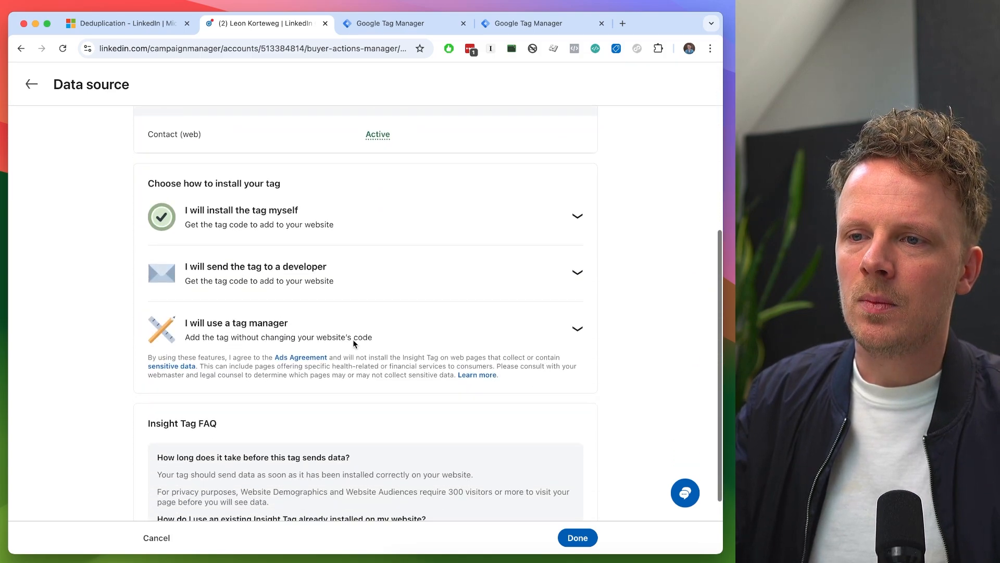
left_click(197, 331)
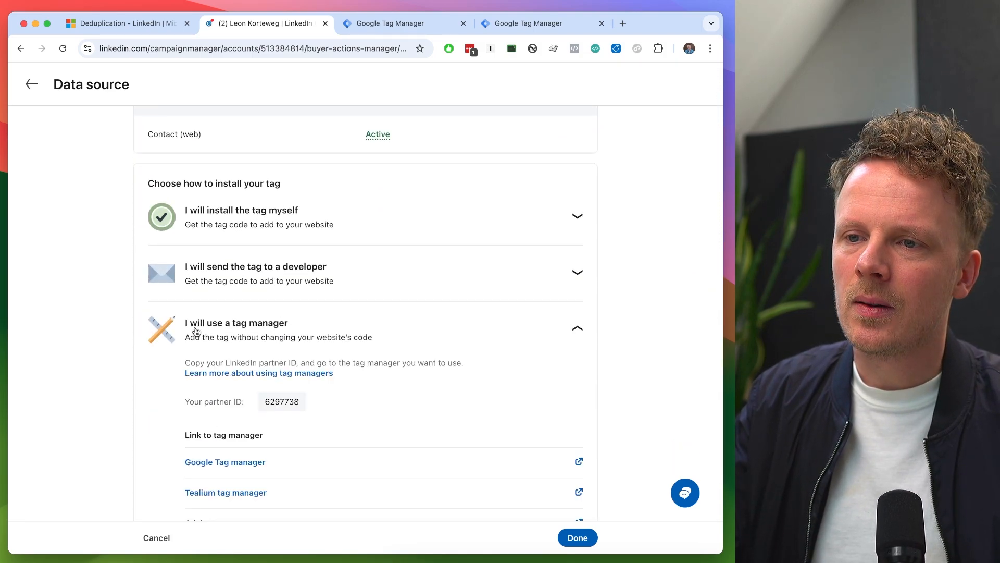
left_click(290, 403)
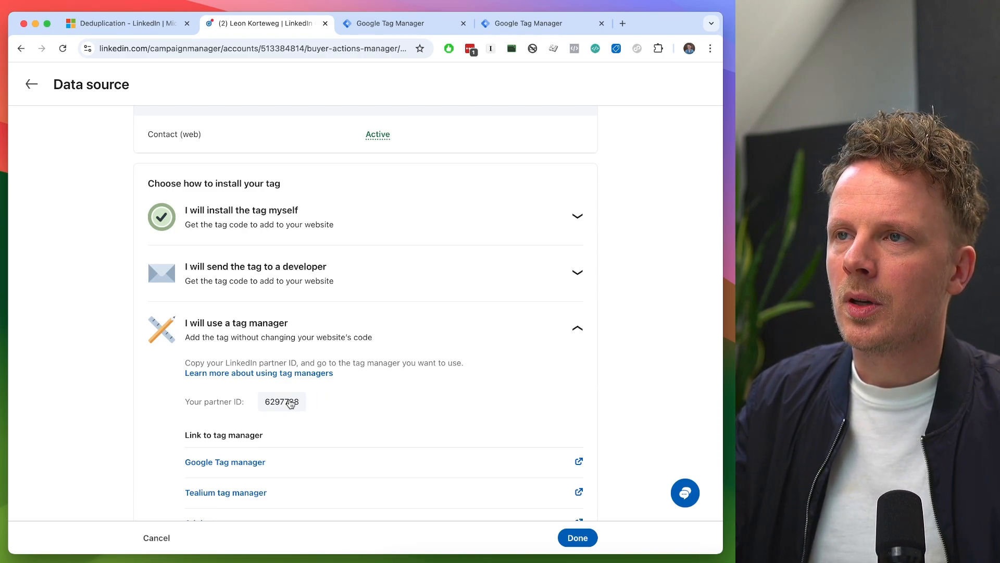
key("ctrl+Tab")
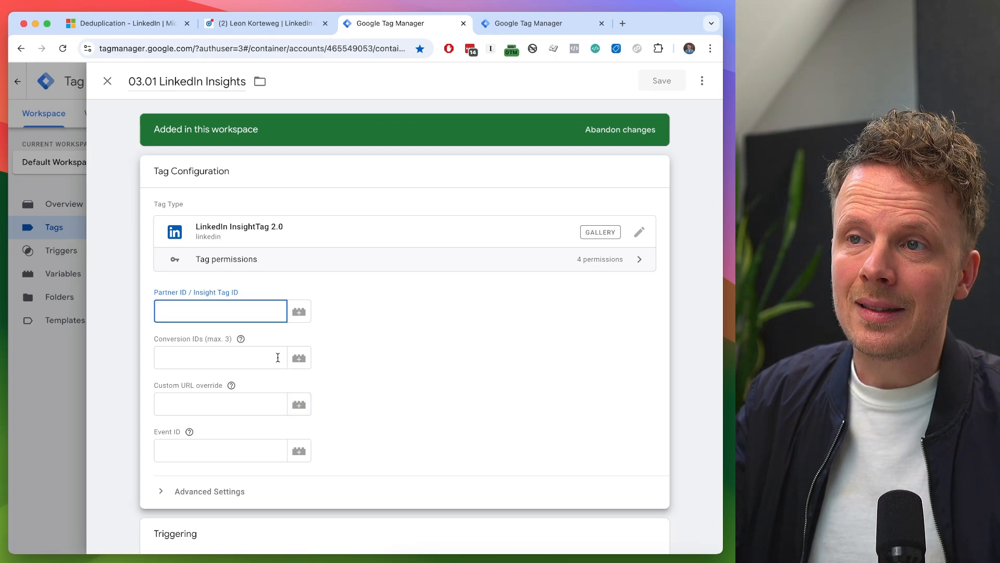
key("super+v")
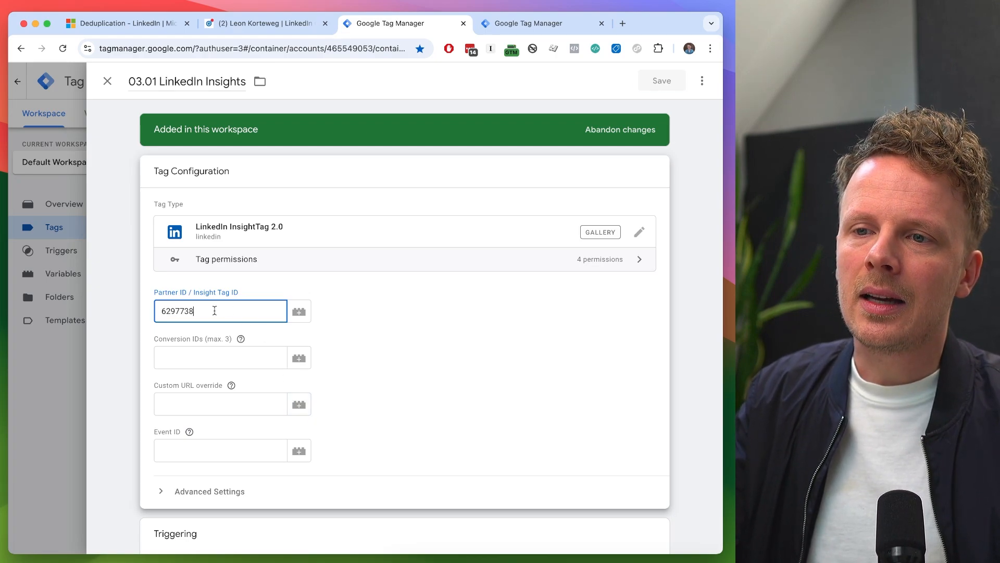
key("super+a")
key("BackSpace")
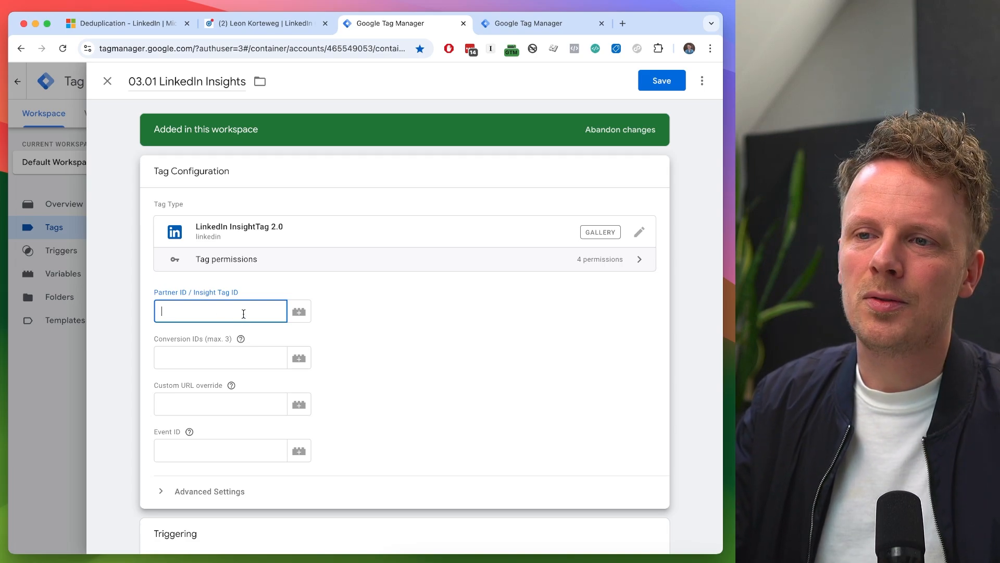
- Create a variable named LinkedIn Partner ID of type Constant for the tag's Partner ID / Insight Tag ID
left_click(298, 317)
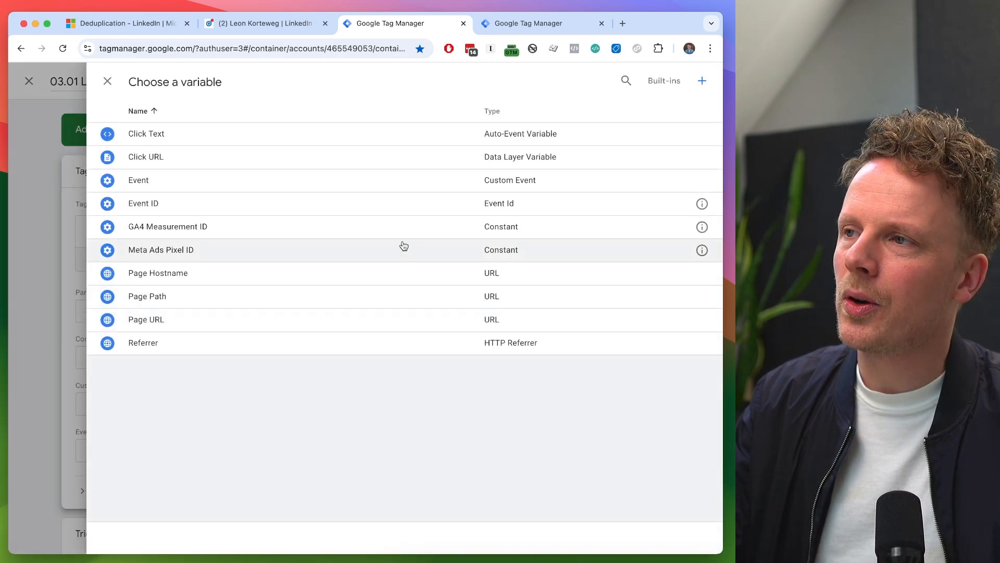
left_click(702, 82)
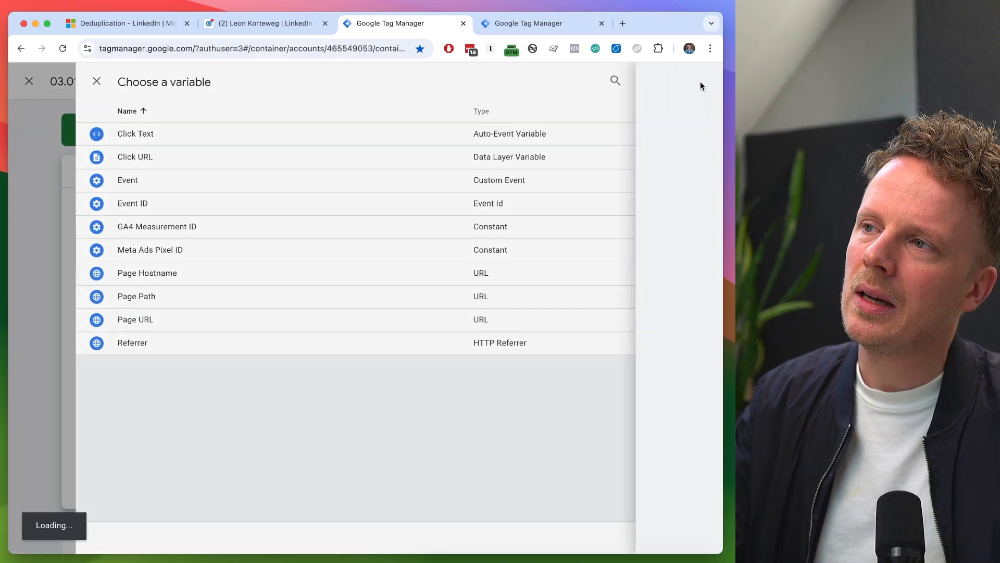
type("L")
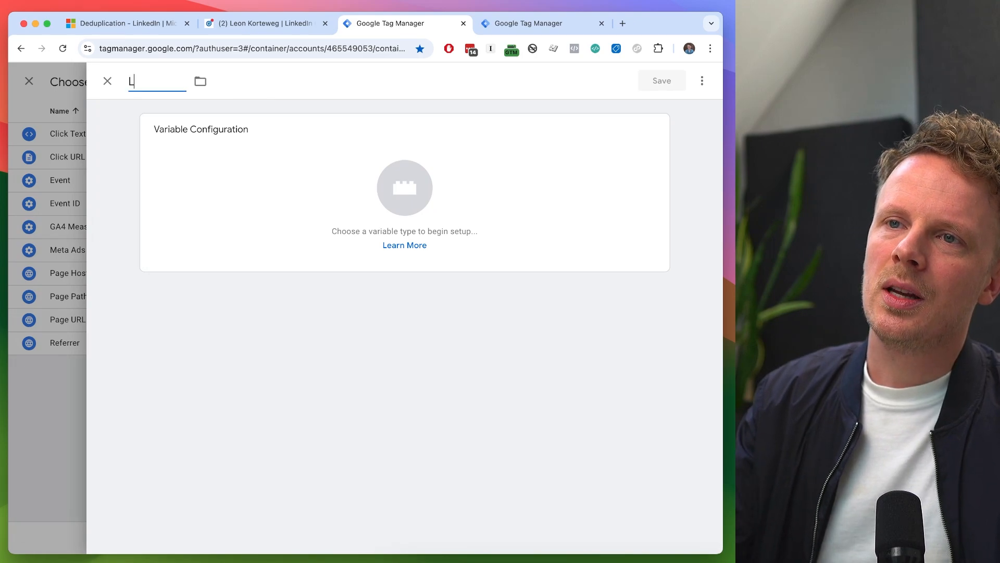
type("inkedIn Partner ID")
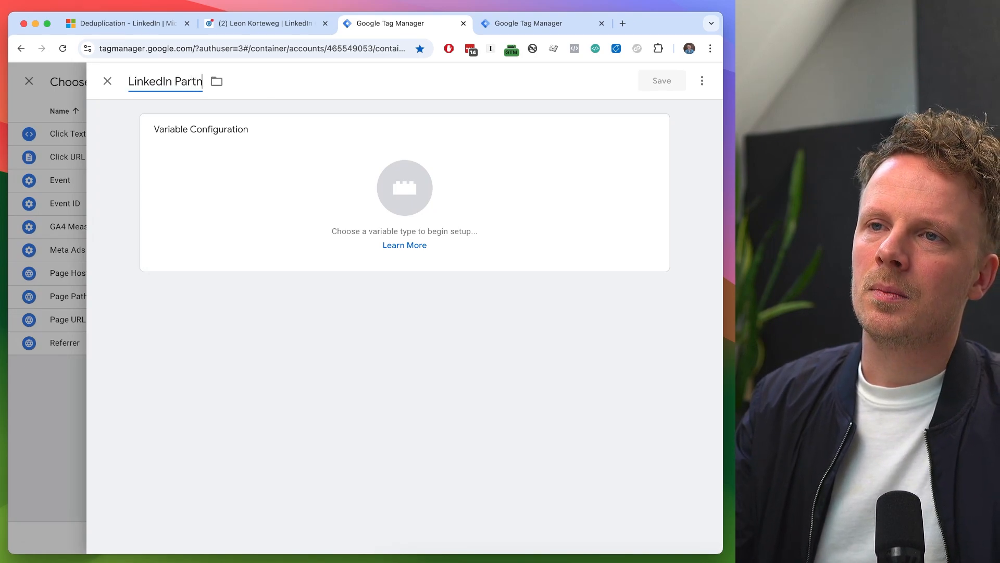
left_click(194, 174)
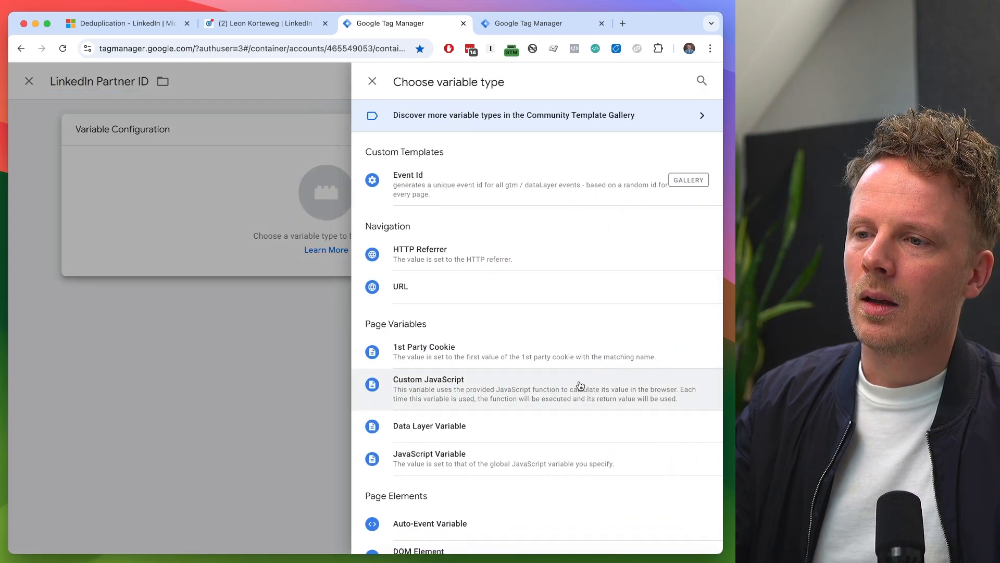
scroll(579, 386, "down", 10)
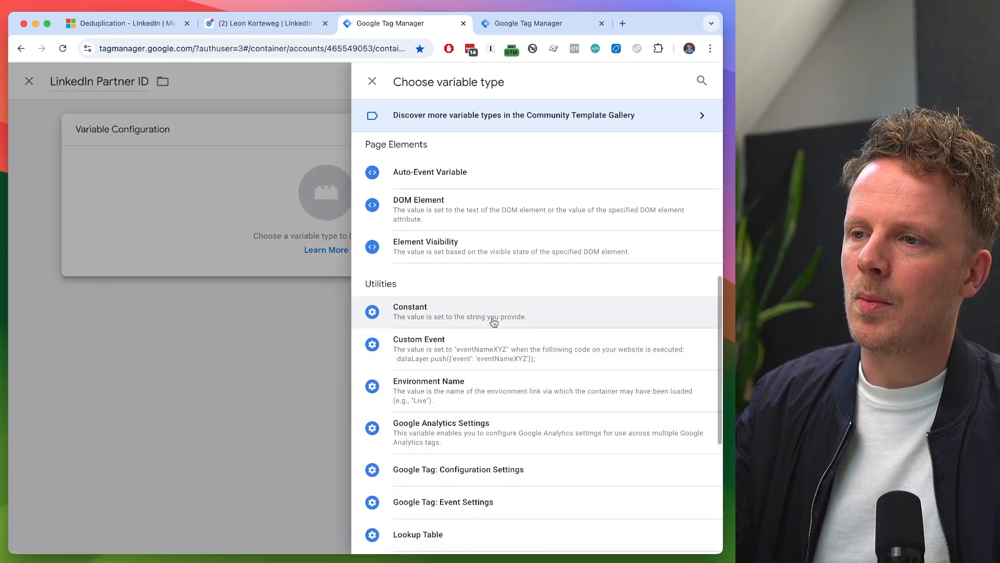
left_click(494, 321)
- Paste the copied partner ID as the constant's value and save the variable so the tag uses it
left_click(240, 251)
key("super+v")
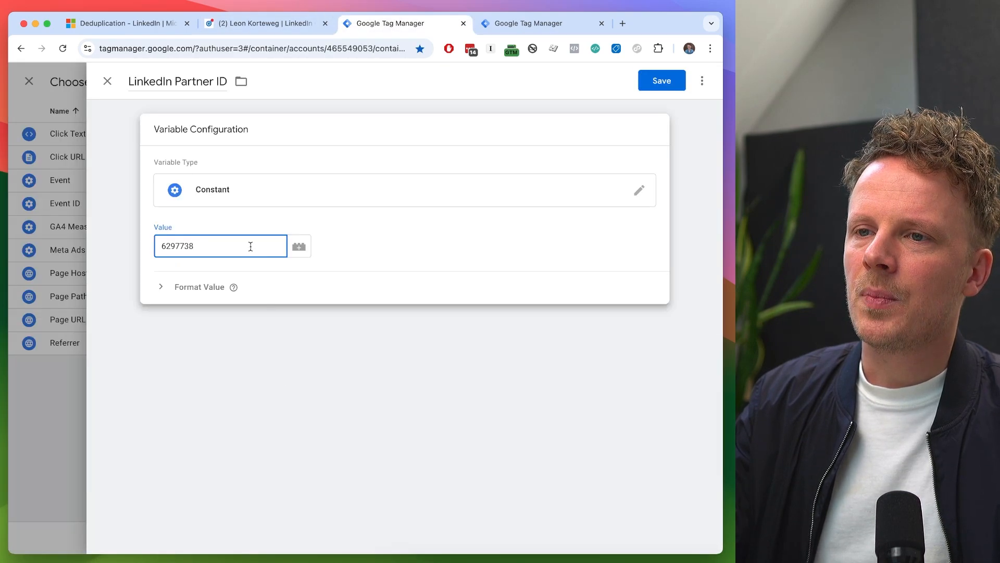
double_click(221, 250)
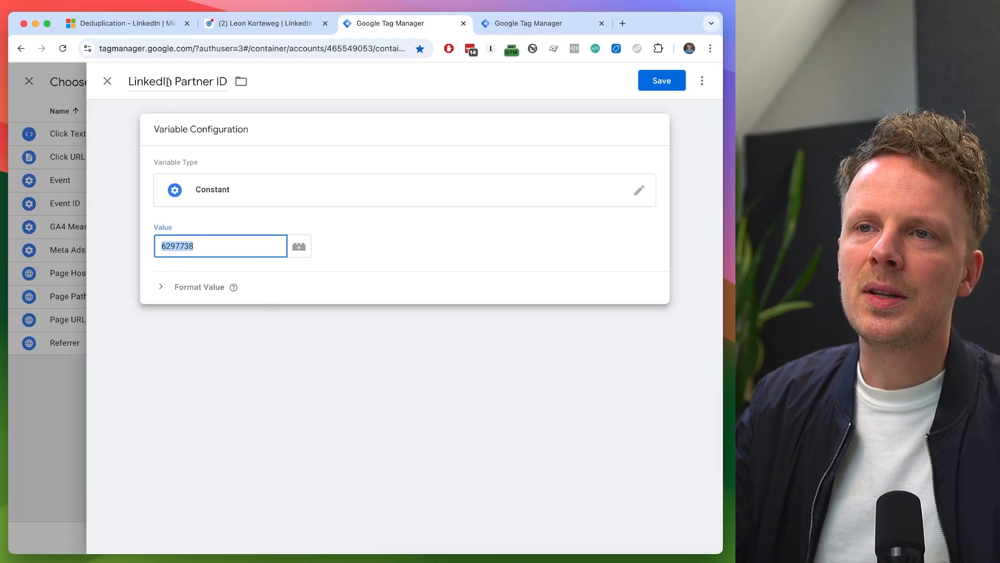
triple_click(178, 82)
left_click(232, 235)
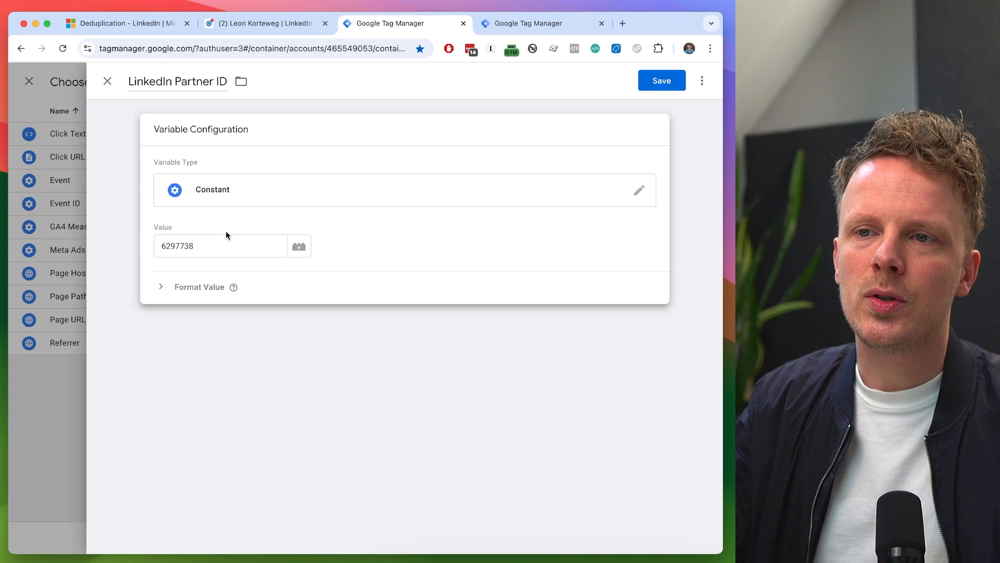
left_click(176, 252)
double_click(174, 250)
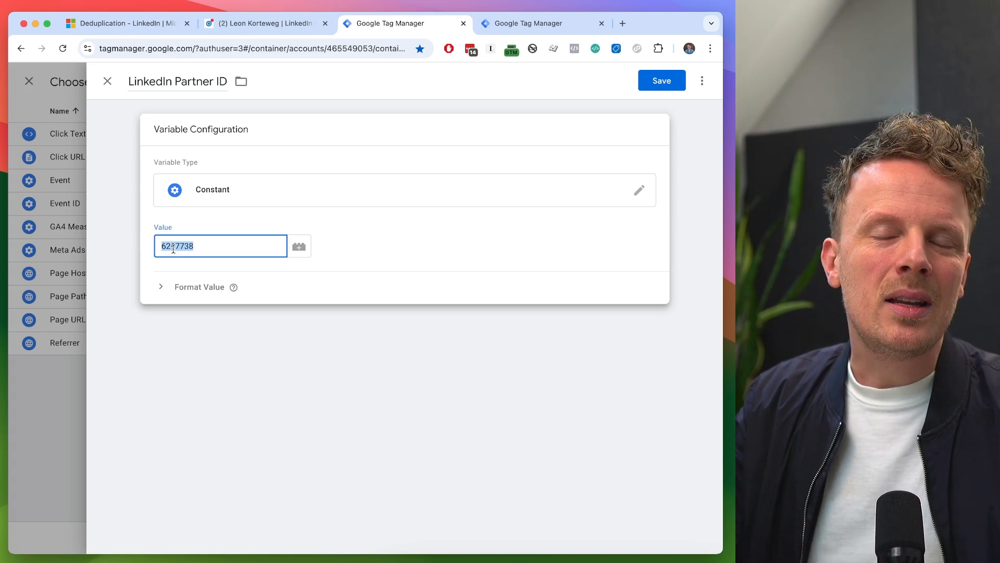
left_click(667, 84)
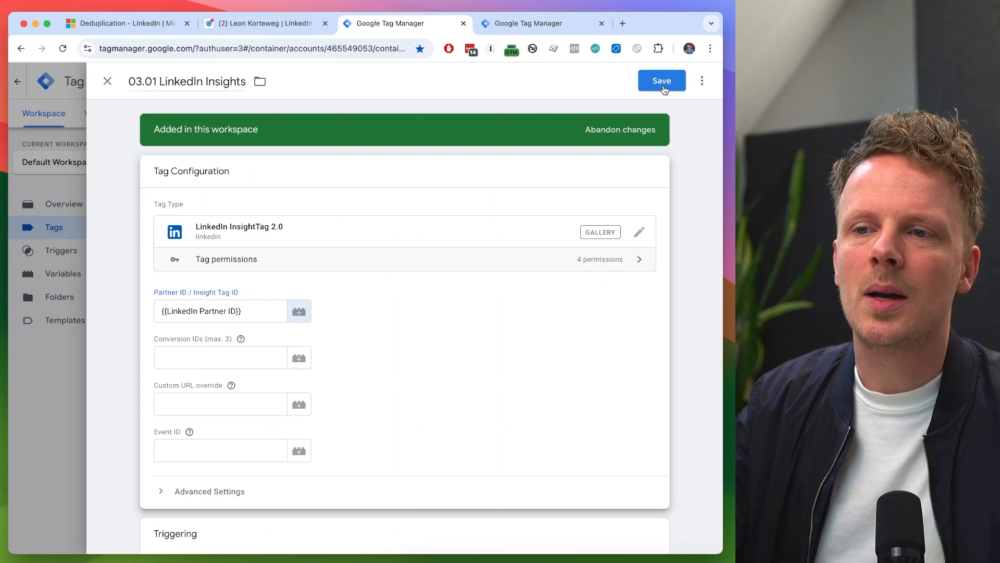
- Save the 03.01 LinkedIn Insights tag without an Event ID and check the Form - Contact Form trigger of 01.03 GA4 Event - contact_form_submit
triple_click(196, 312)
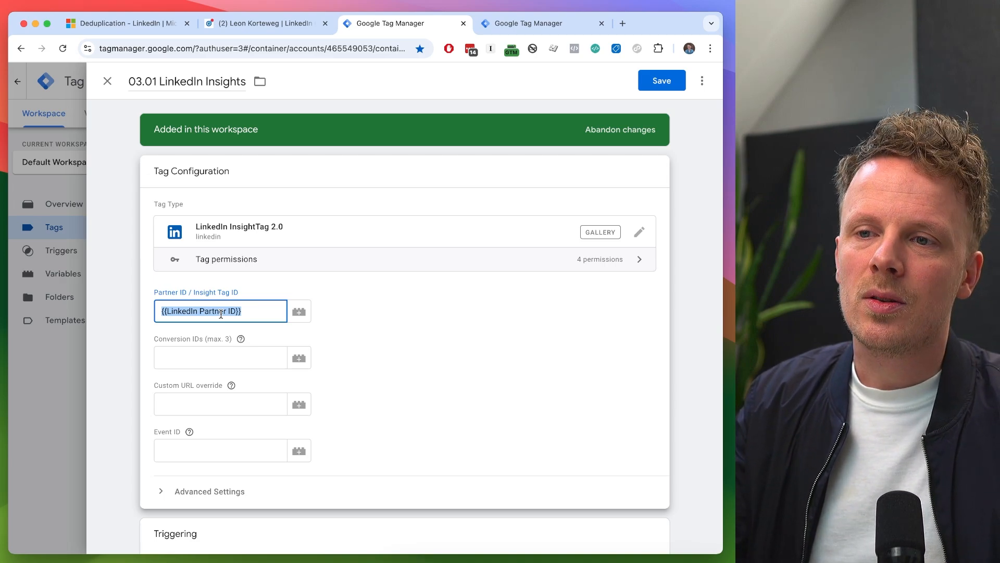
left_click(204, 449)
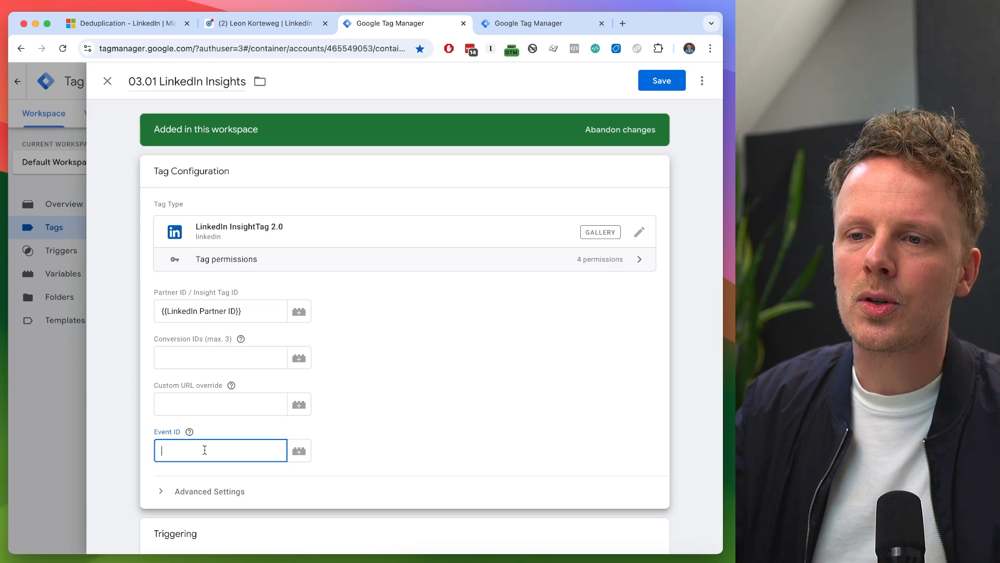
scroll(281, 427, "down", 2)
scroll(361, 404, "up", 2)
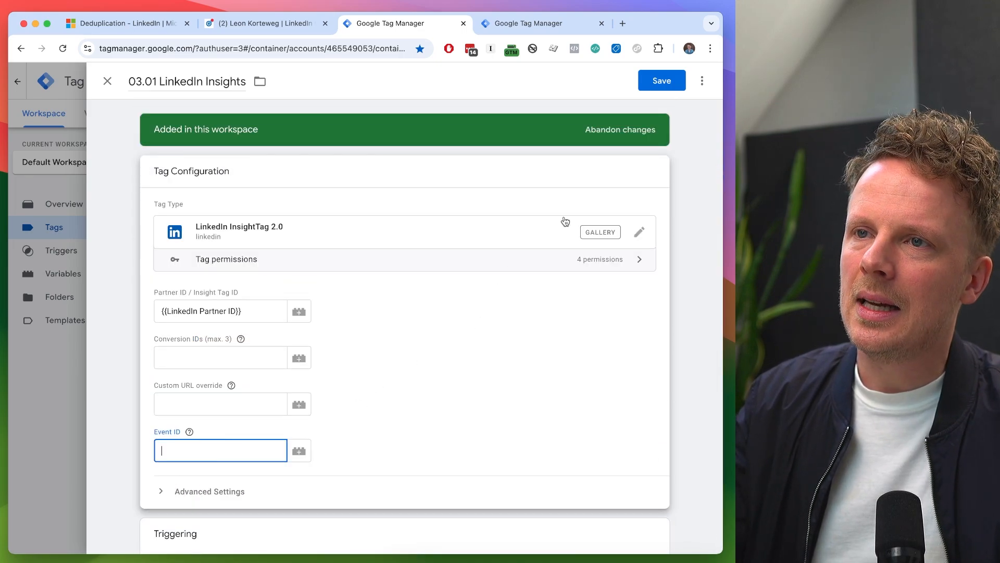
left_click(652, 83)
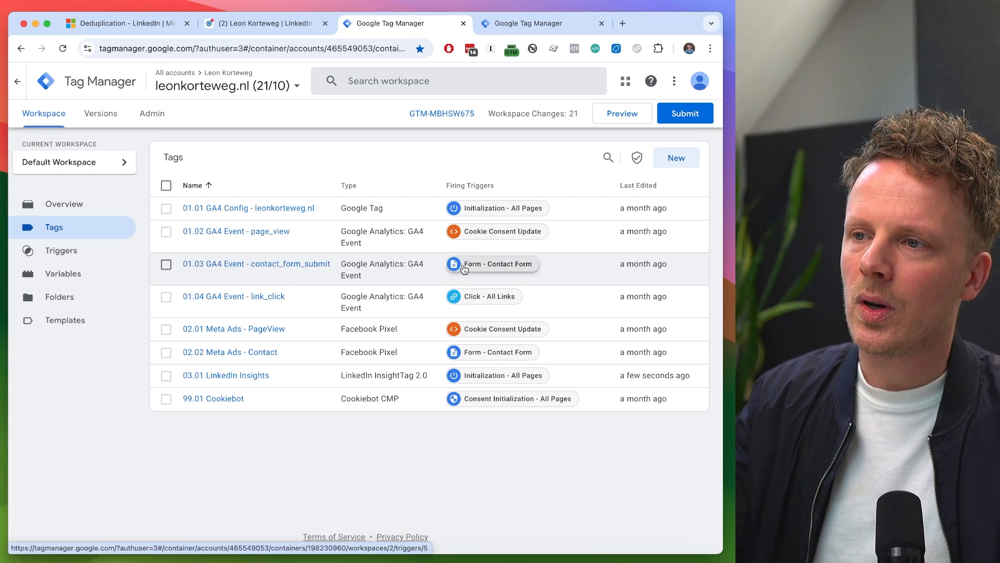
left_click(490, 267)
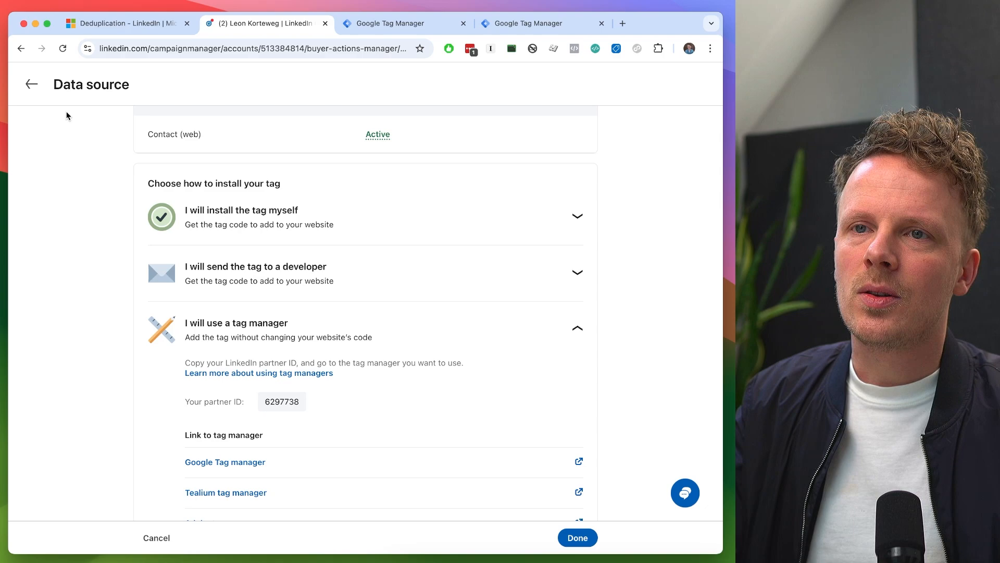
- Switch to LinkedIn Campaign Manager's conversion tracking and start a new Insight Tag conversion
left_click(28, 82)
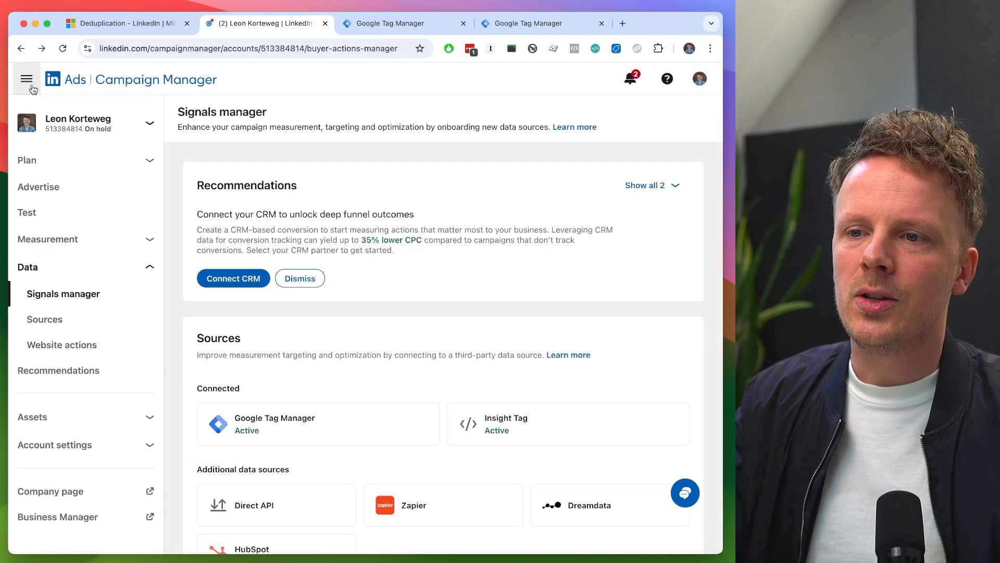
left_click(47, 239)
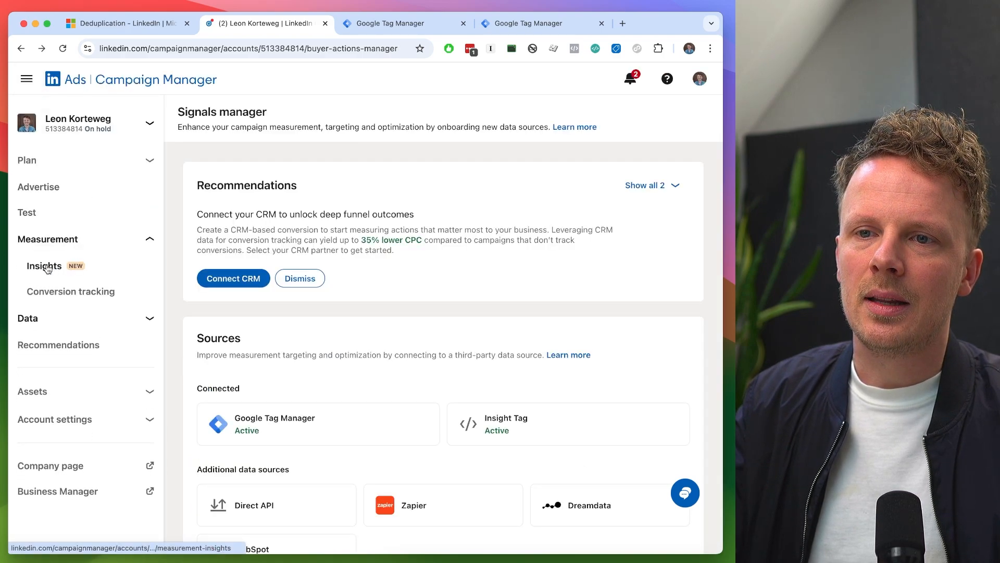
left_click(44, 293)
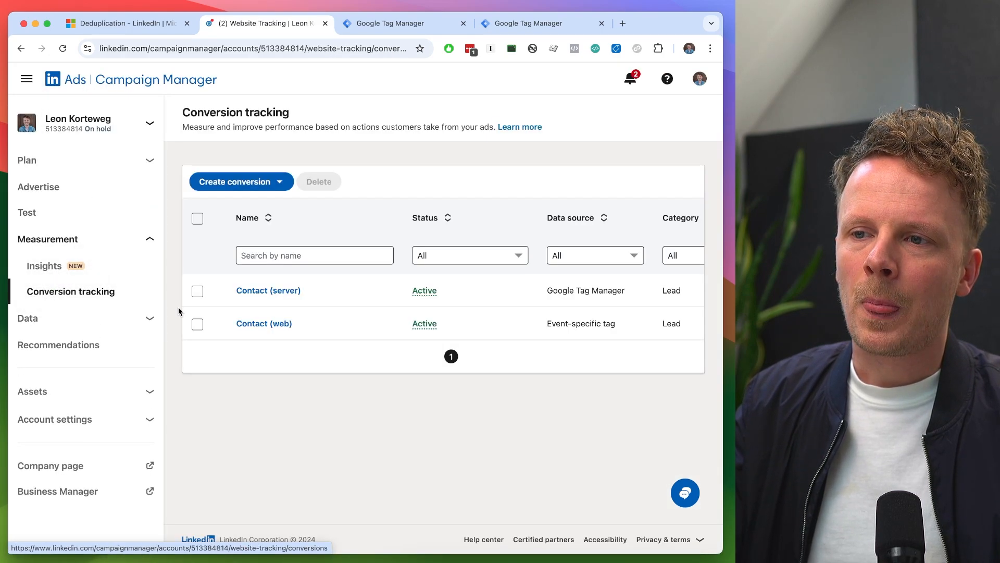
left_click(259, 192)
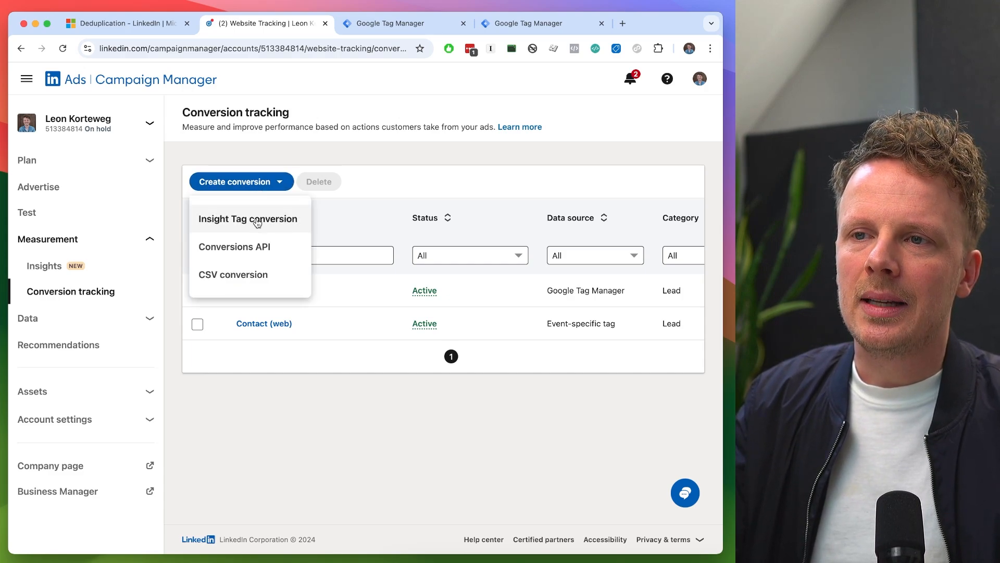
left_click(257, 223)
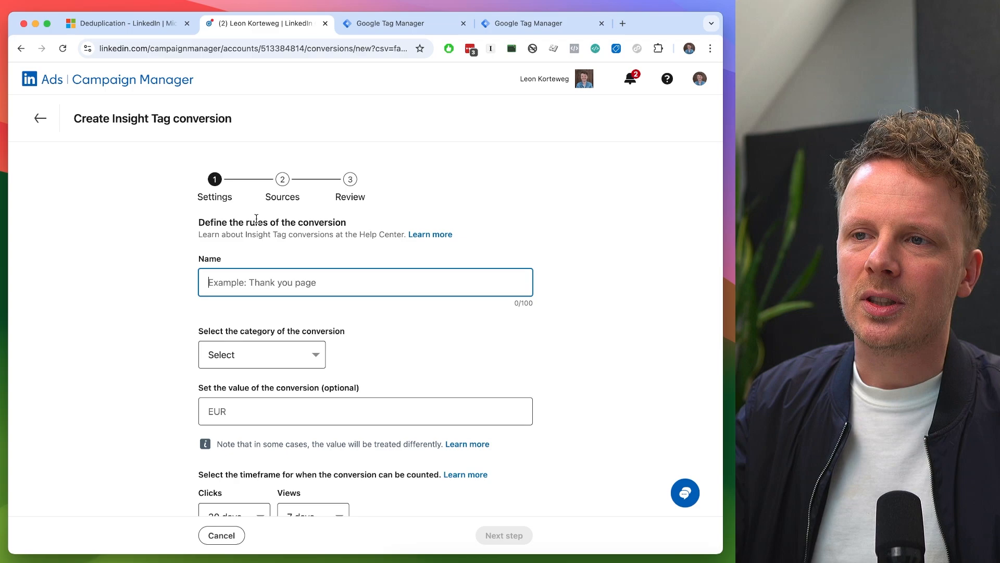
- Name the conversion Contact Form Submit (web) and set its category to Lead
type("Contact Form Submit (web")
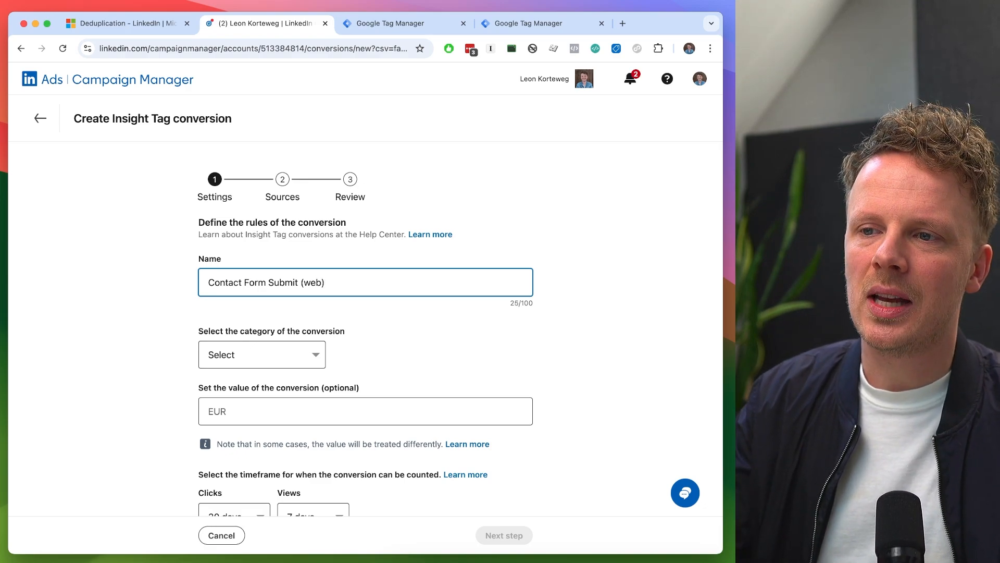
left_click(245, 354)
scroll(241, 416, "down", 3)
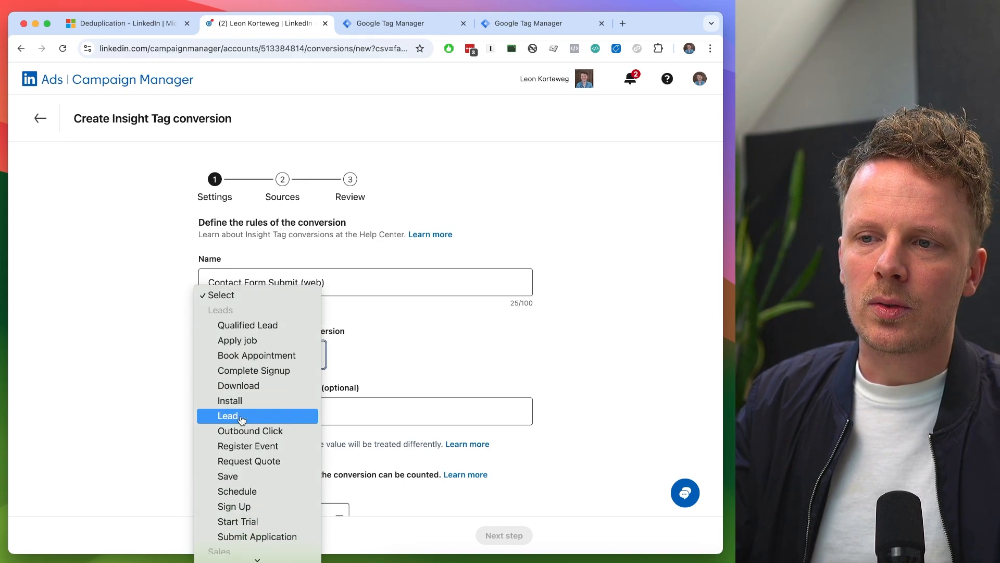
left_click(242, 417)
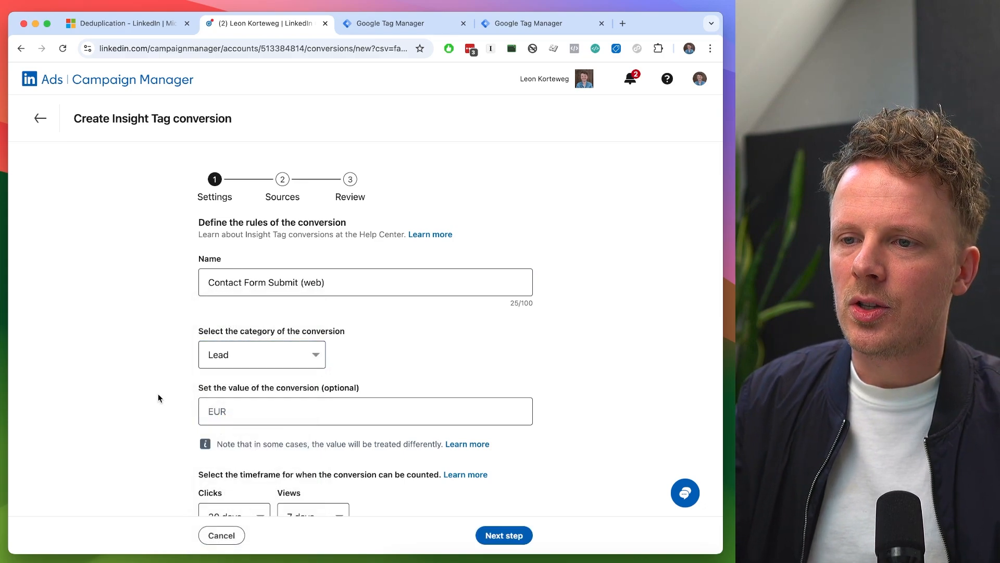
- Check the optional conversion value field and the available click and view timeframes without changing them
scroll(159, 398, "down", 2)
scroll(158, 398, "down", 1)
left_click(319, 329)
scroll(126, 341, "down", 2)
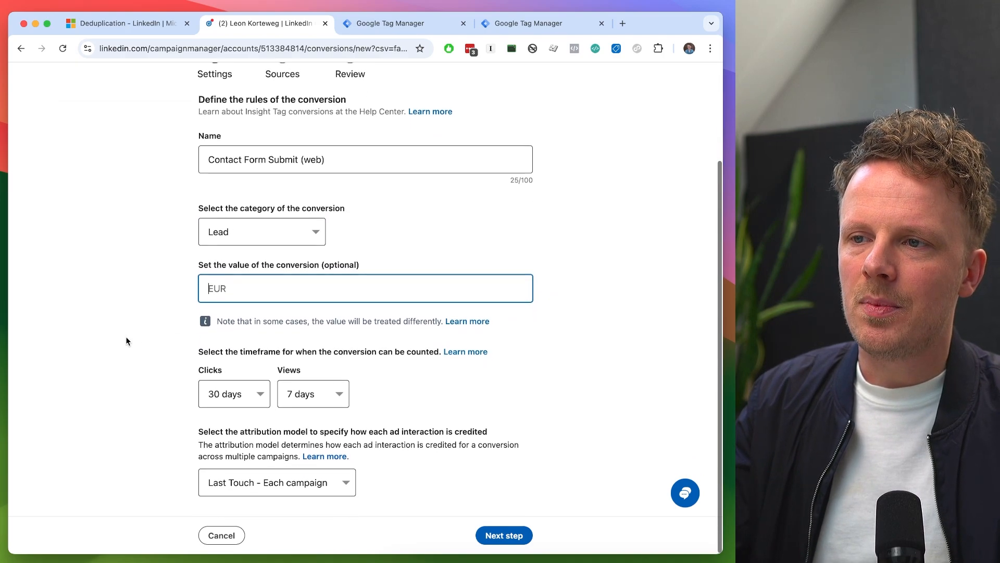
left_click(237, 396)
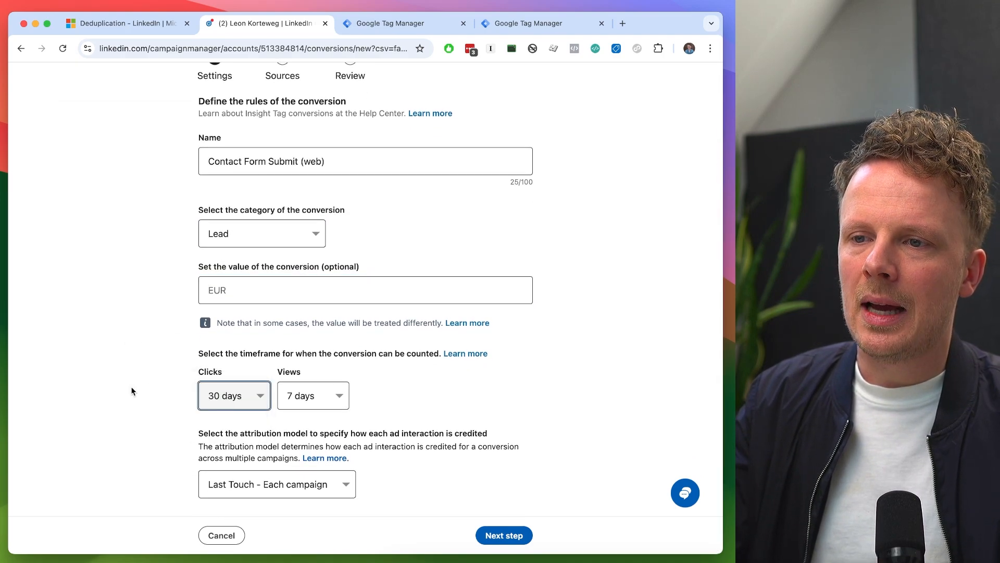
left_click(237, 398)
left_click(291, 394)
left_click(312, 396)
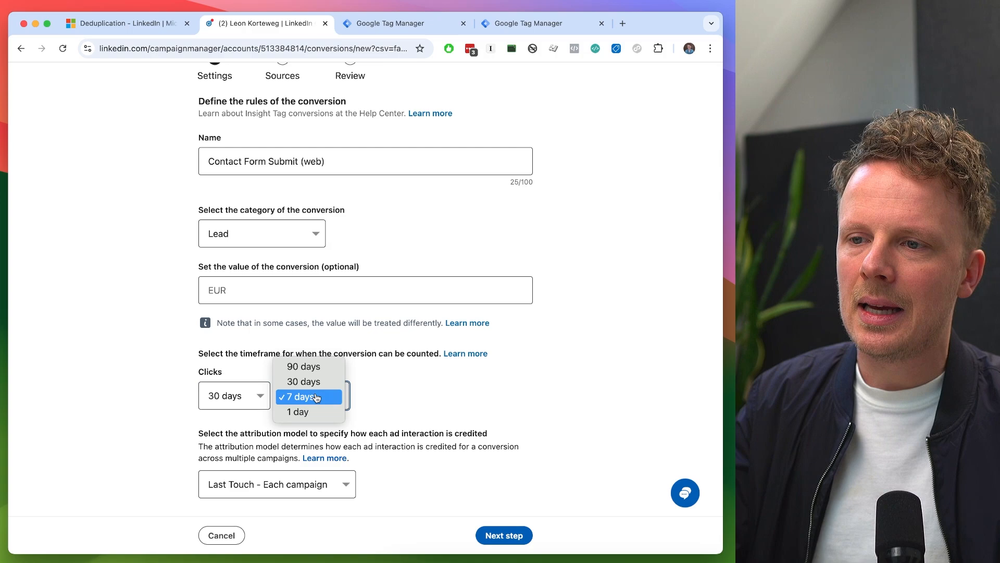
left_click(316, 397)
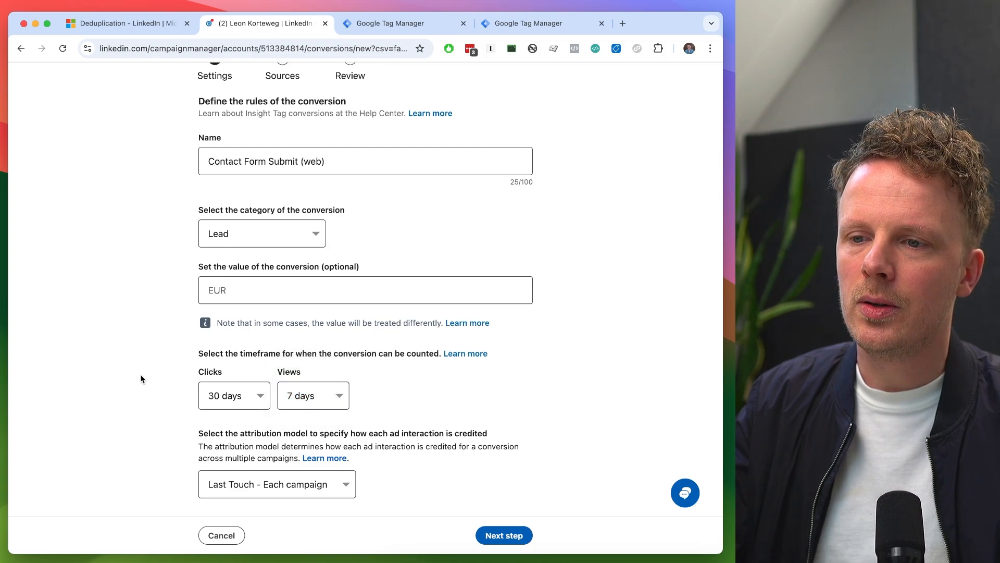
- Try 90 days for both the click and view timeframes, and restore 30 days for clicks and 7 days for views
left_click(218, 395)
left_click(224, 381)
left_click(313, 396)
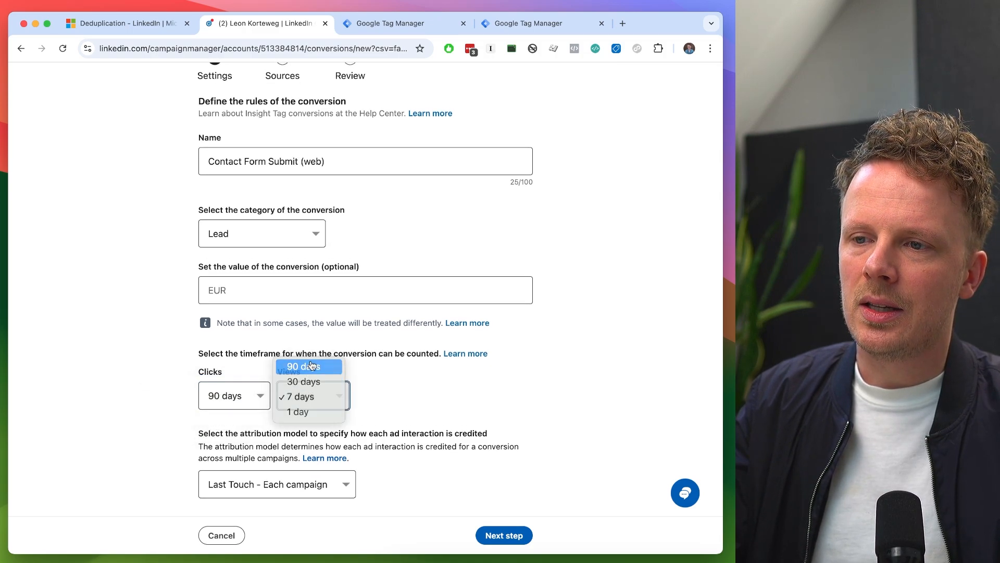
left_click(302, 366)
left_click(229, 396)
left_click(224, 411)
left_click(313, 396)
left_click(305, 426)
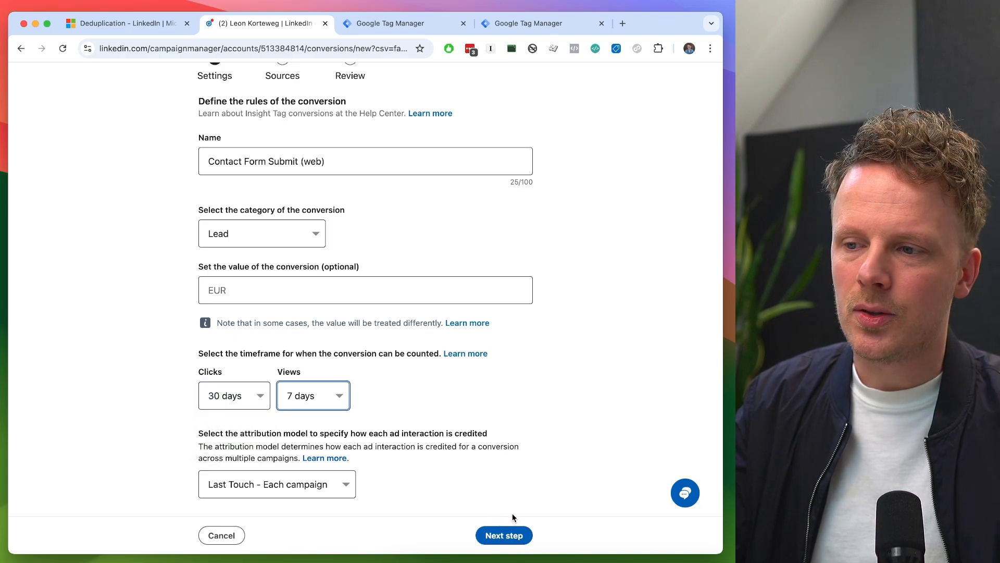
- Continue to the conversion's sources, choose Tag manager as the method and select Event-specific tracking
left_click(515, 535)
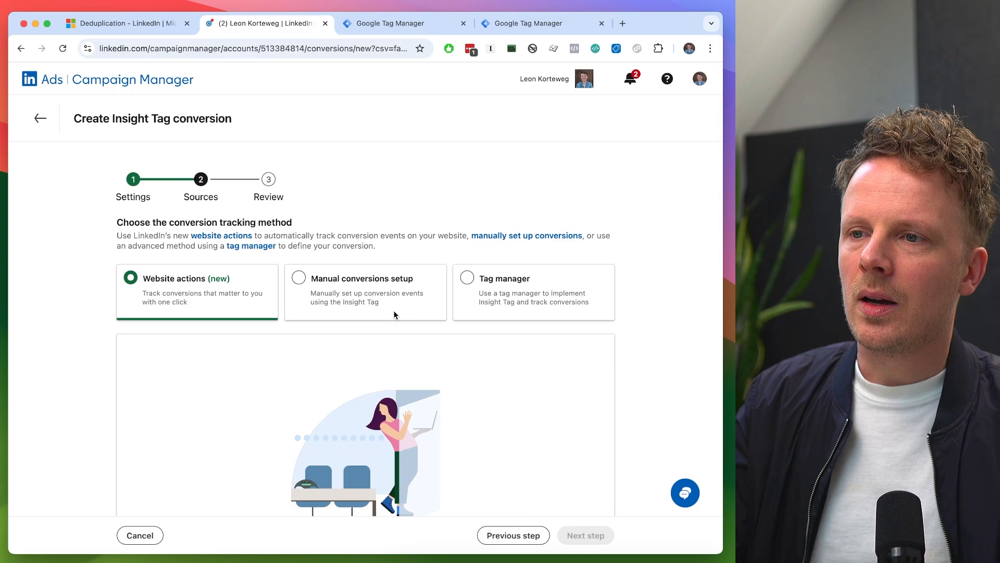
left_click(493, 281)
scroll(377, 284, "down", 8)
left_click(376, 285)
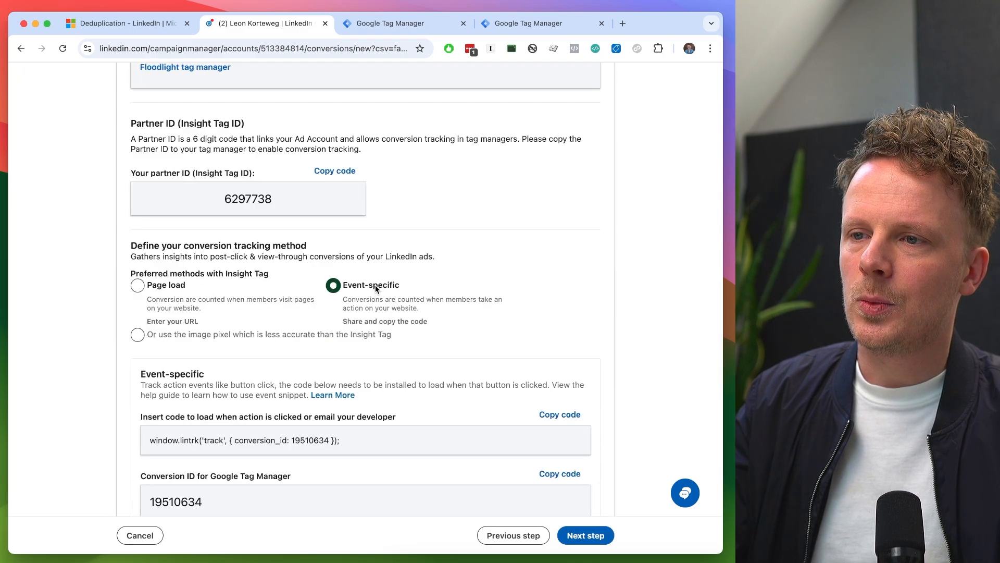
- Copy the event-specific Conversion ID for Google Tag Manager
scroll(254, 149, "down", 1)
double_click(250, 147)
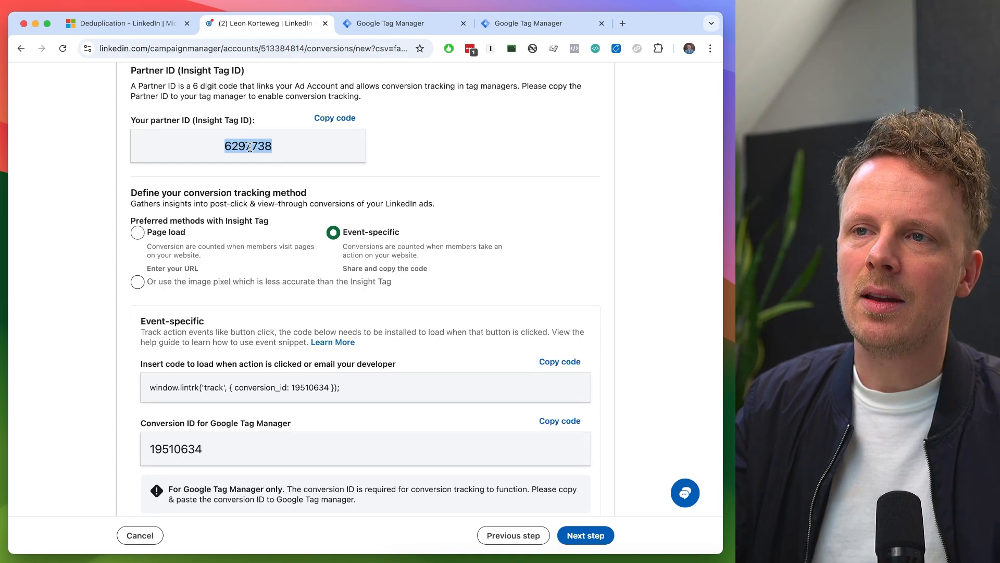
scroll(251, 150, "down", 1)
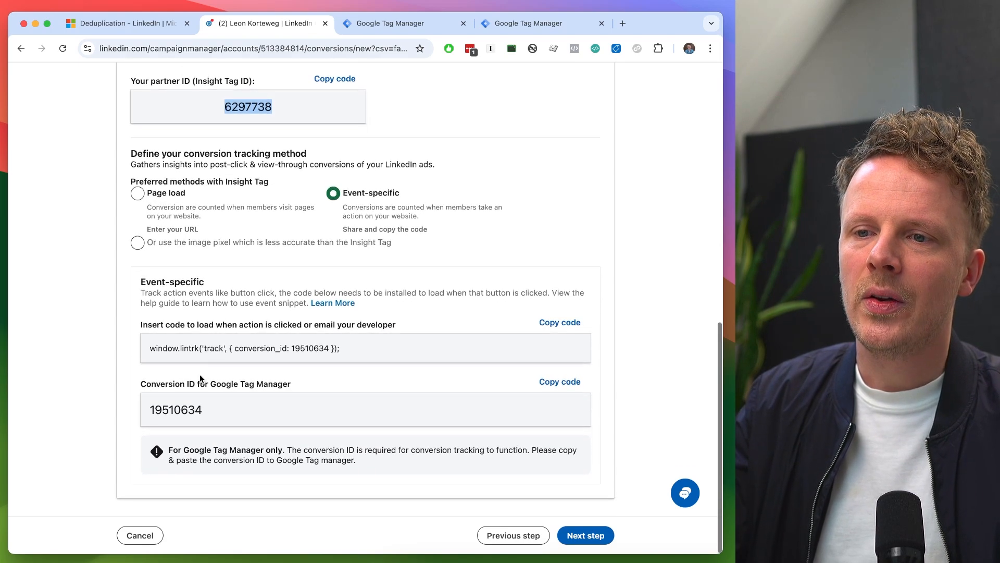
double_click(167, 407)
key("super+c")
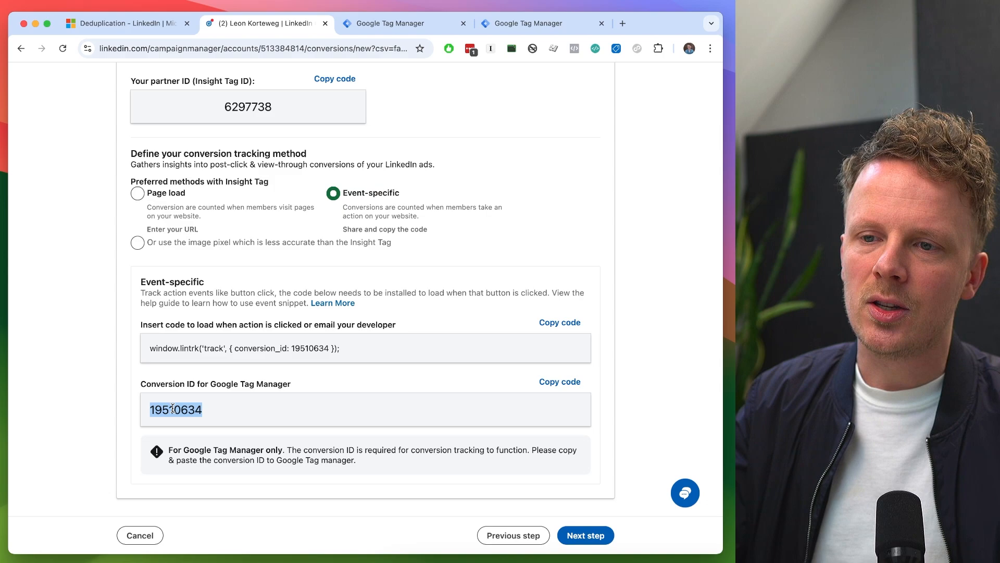
- Switch to Google Tag Manager and start a new tag named 03.02 LinkedIn Ads - Contact Form
left_click(402, 25)
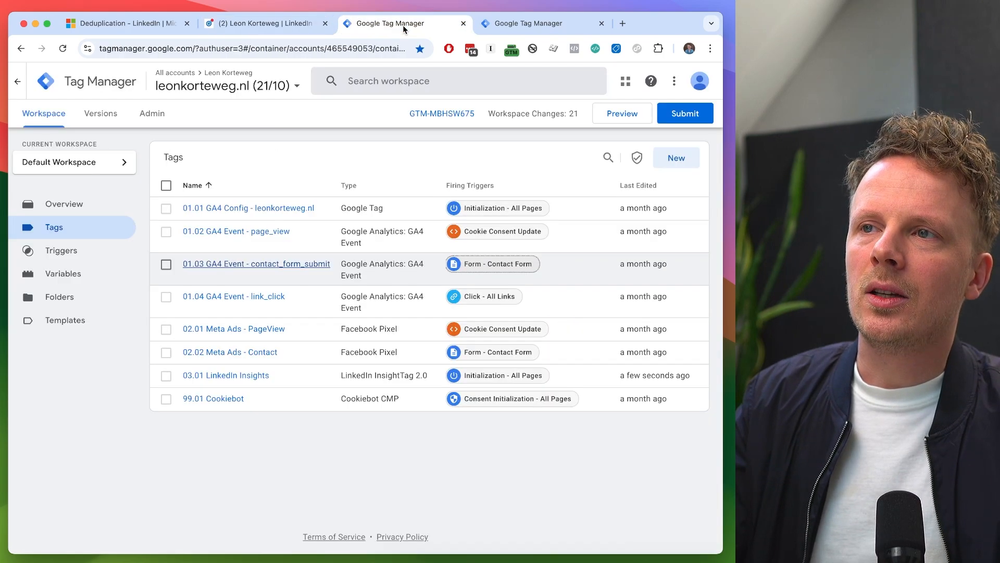
left_click(676, 158)
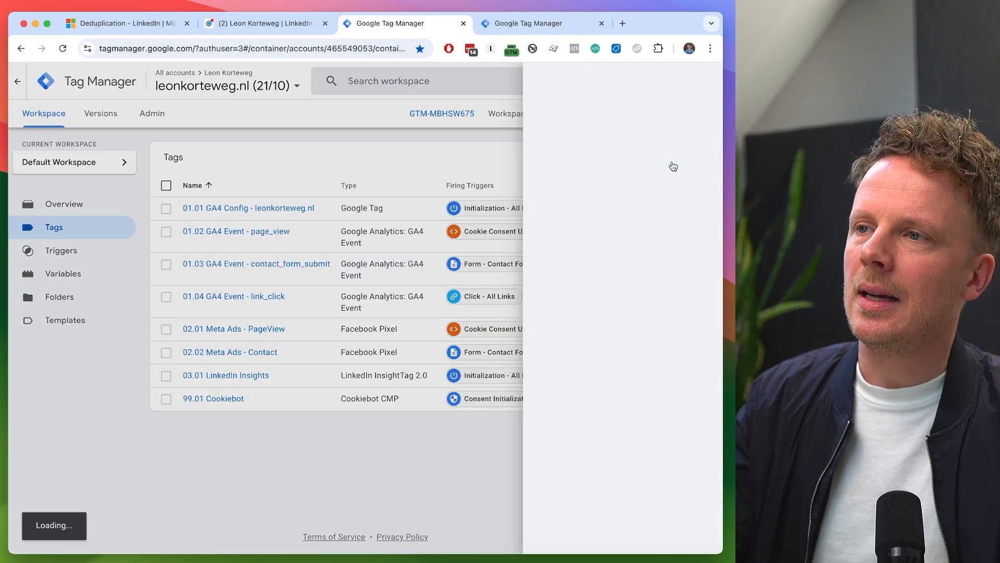
double_click(156, 82)
triple_click(156, 82)
type("03")
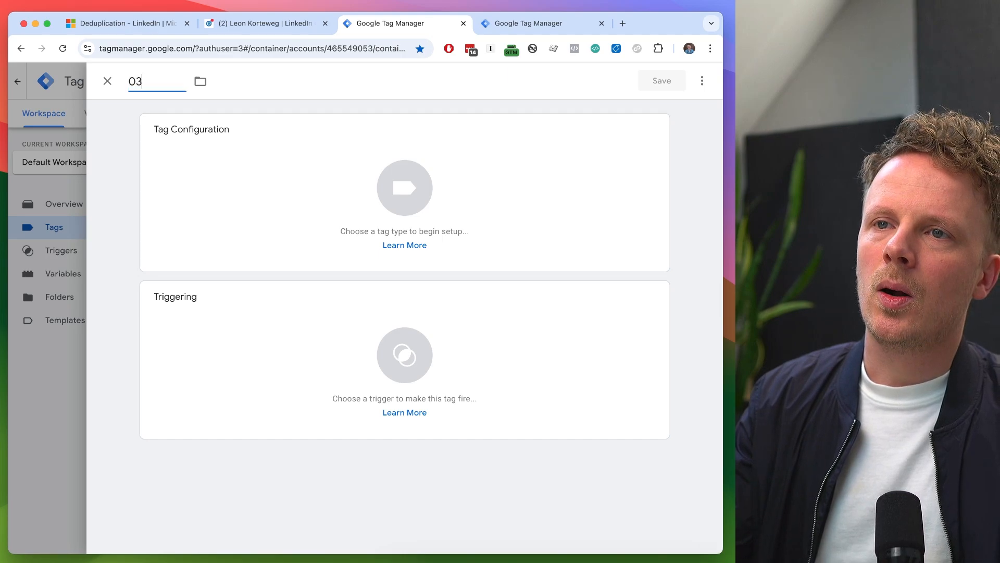
type(".02 LinkedI")
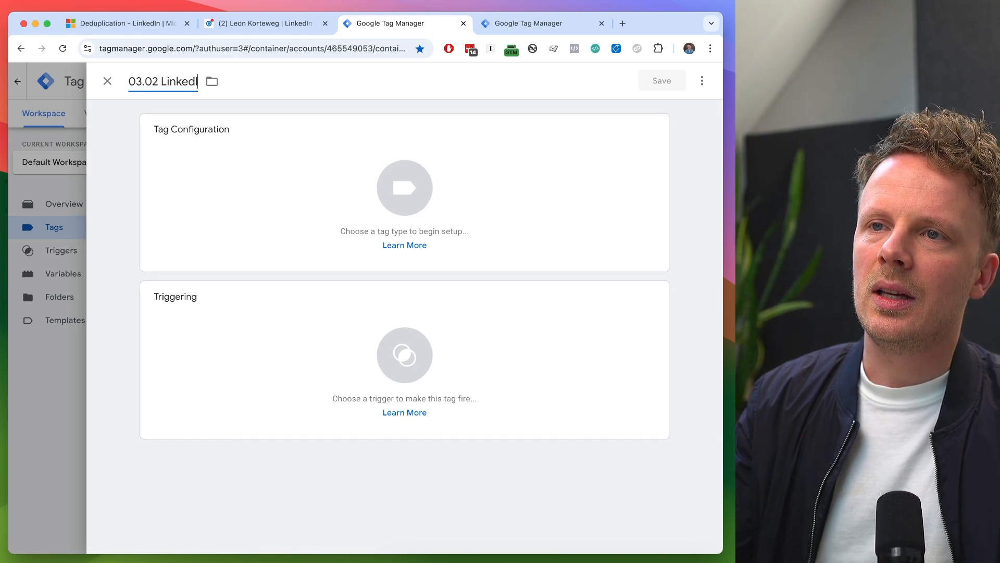
type("n Ads - Contact Form")
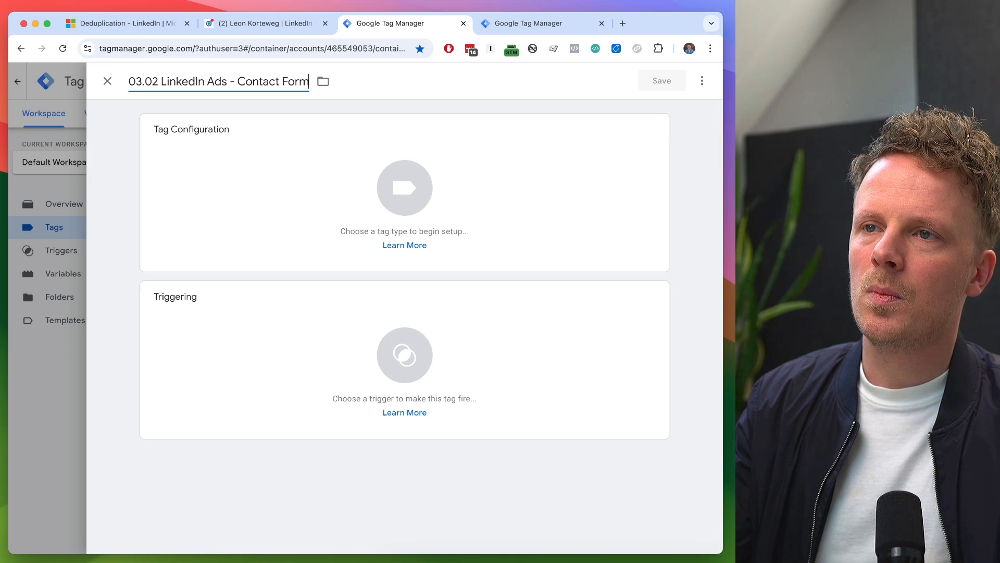
- Choose LinkedIn InsightTag 2.0 from the custom tag types for the new tag
left_click(214, 173)
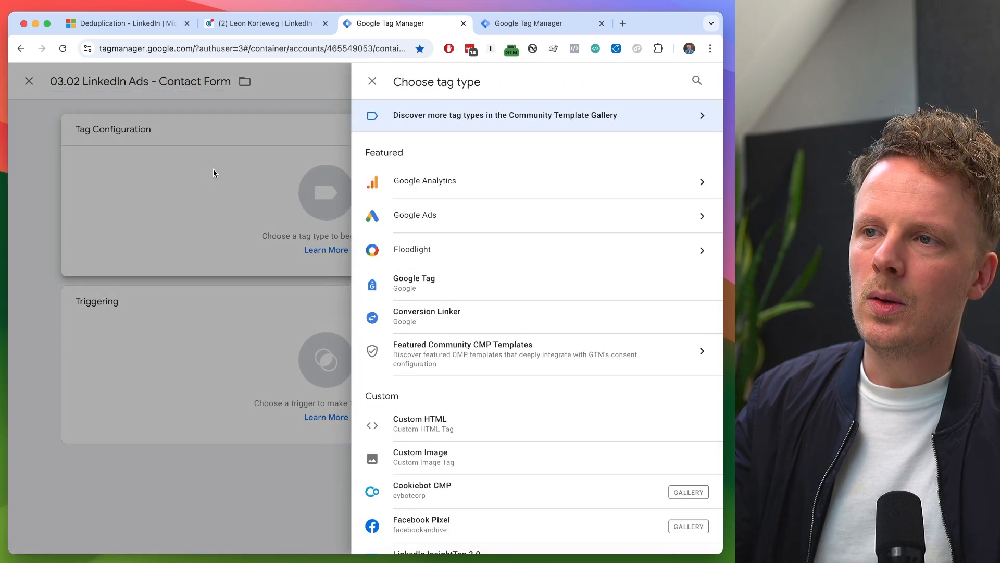
scroll(442, 268, "down", 5)
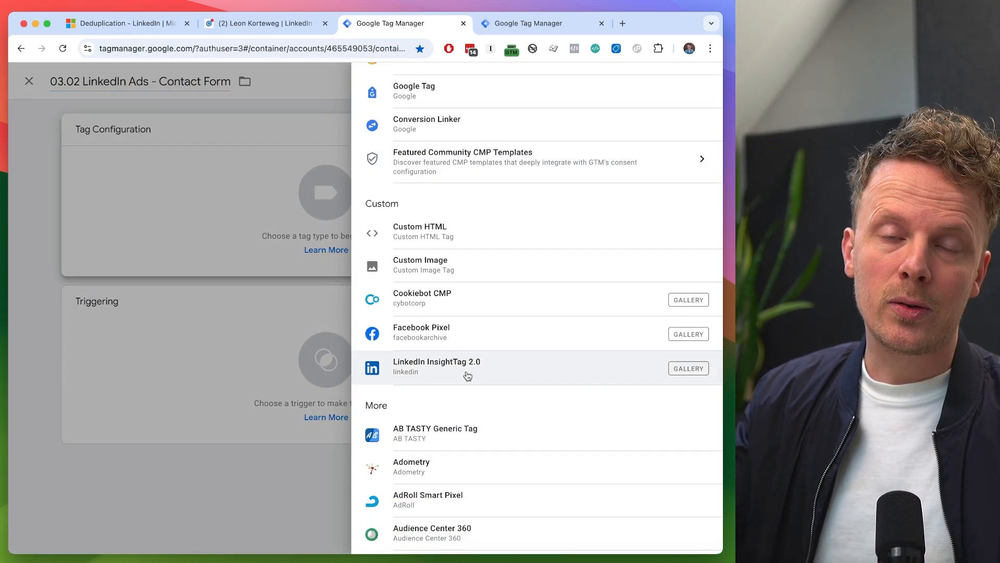
double_click(382, 204)
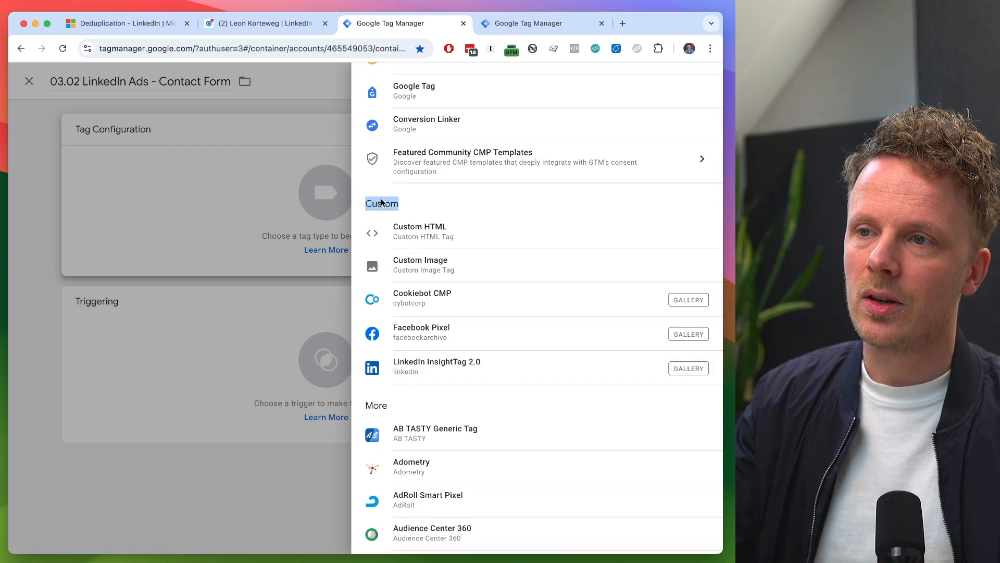
left_click(427, 371)
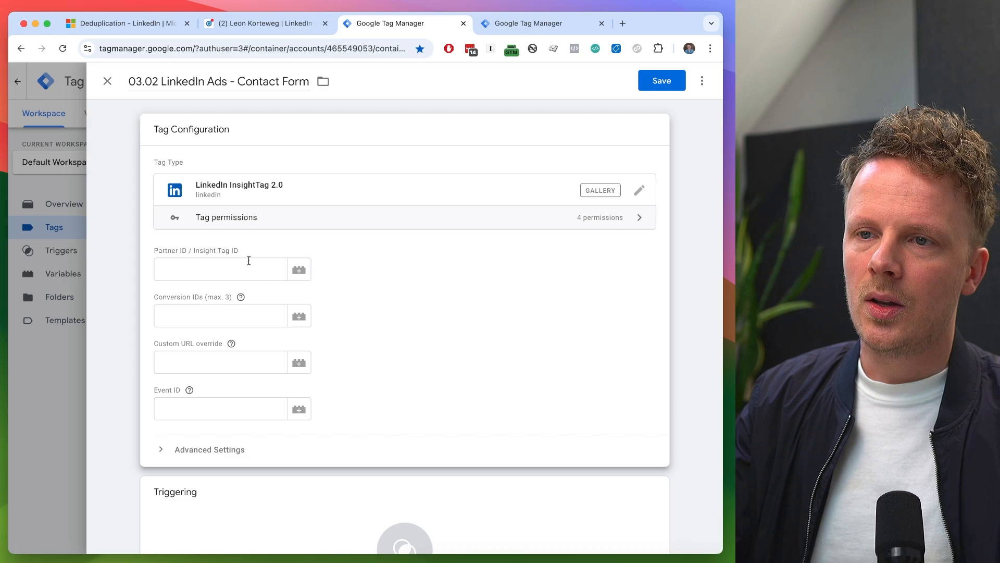
- Set the Partner ID / Insight Tag ID to the LinkedIn Partner ID variable and paste the copied ID into Conversion IDs
left_click(305, 273)
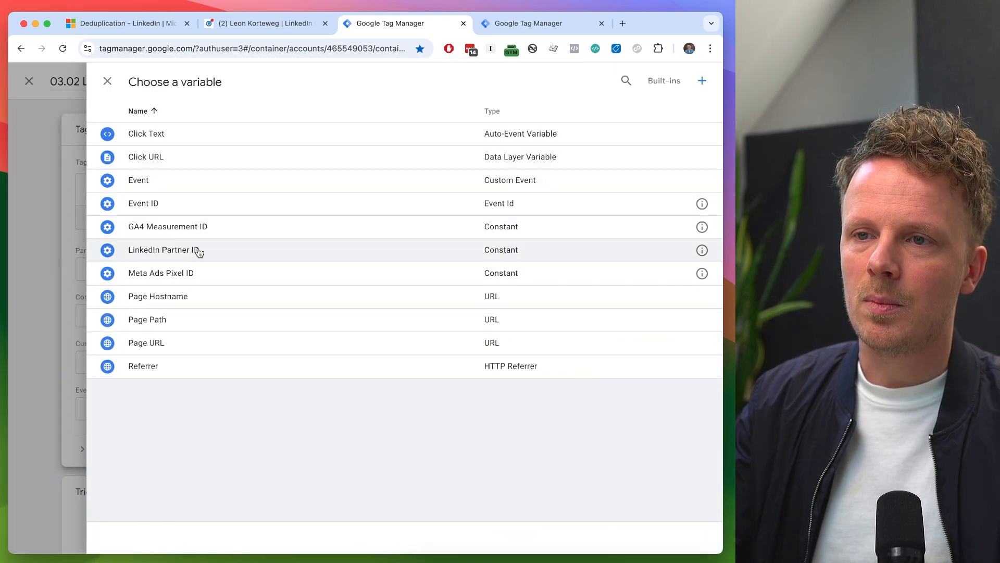
left_click(208, 251)
left_click(203, 315)
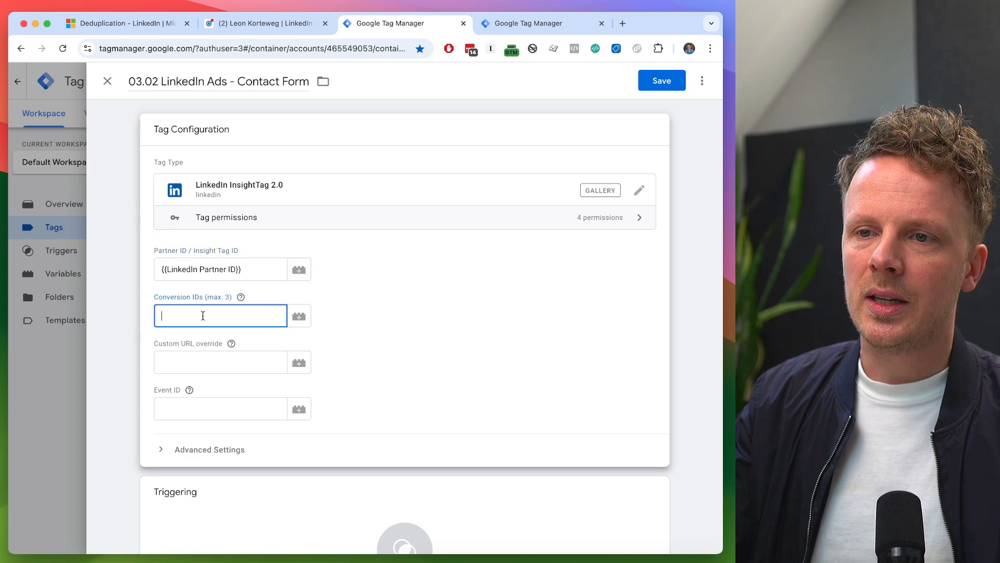
key("super+v")
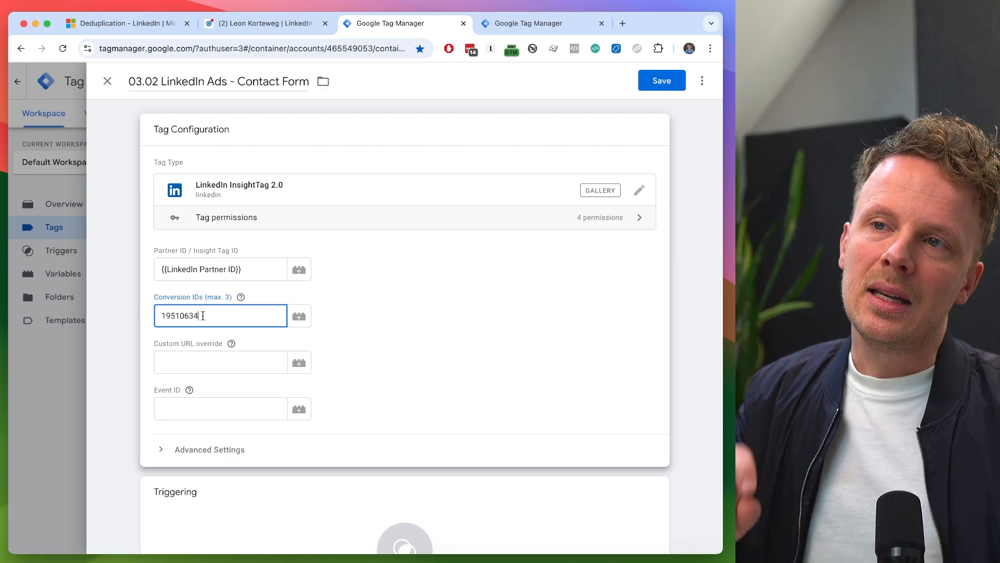
left_click(418, 307)
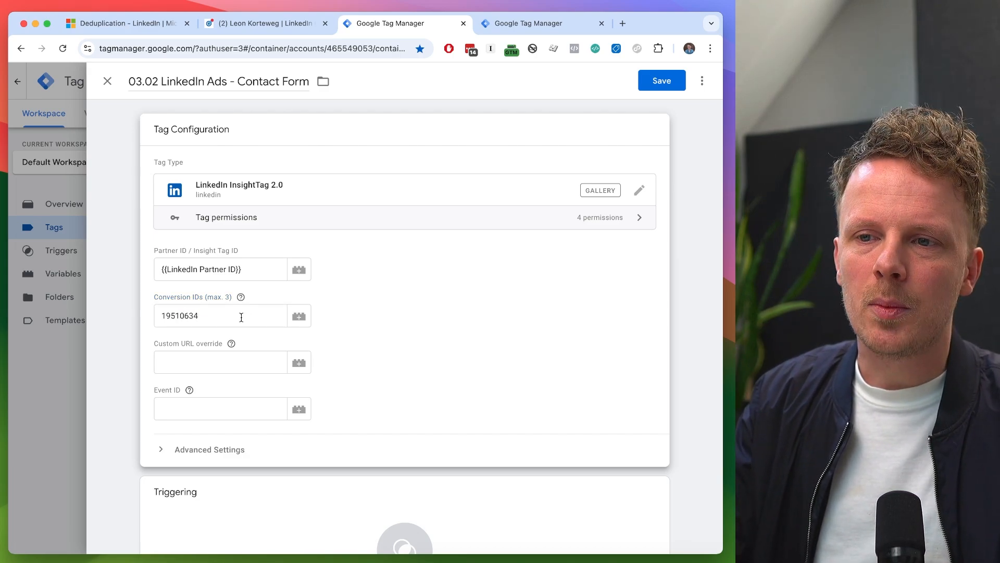
- Leave the Event ID empty, assign the Form - Contact Form trigger and save the tag
left_click(177, 412)
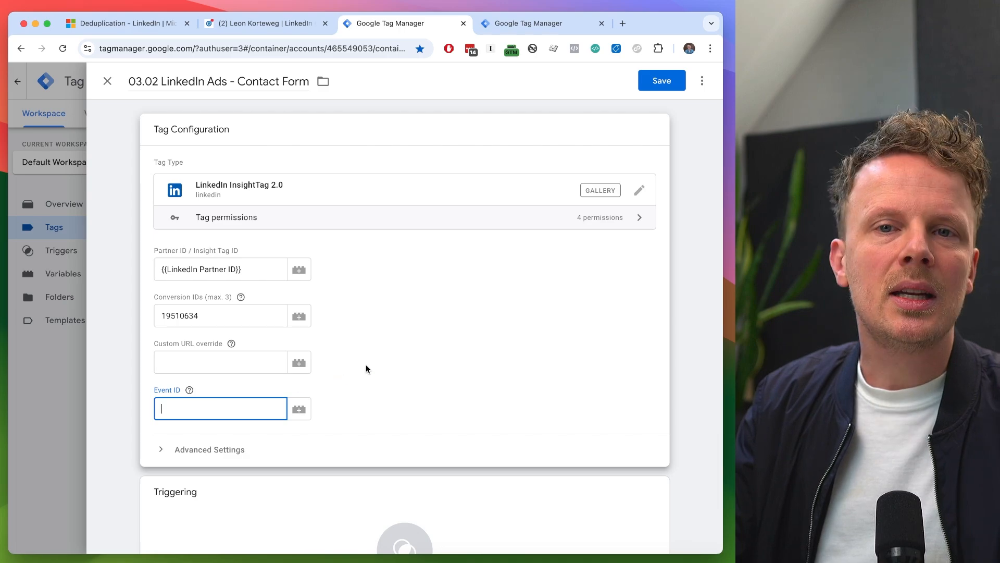
scroll(366, 368, "down", 4)
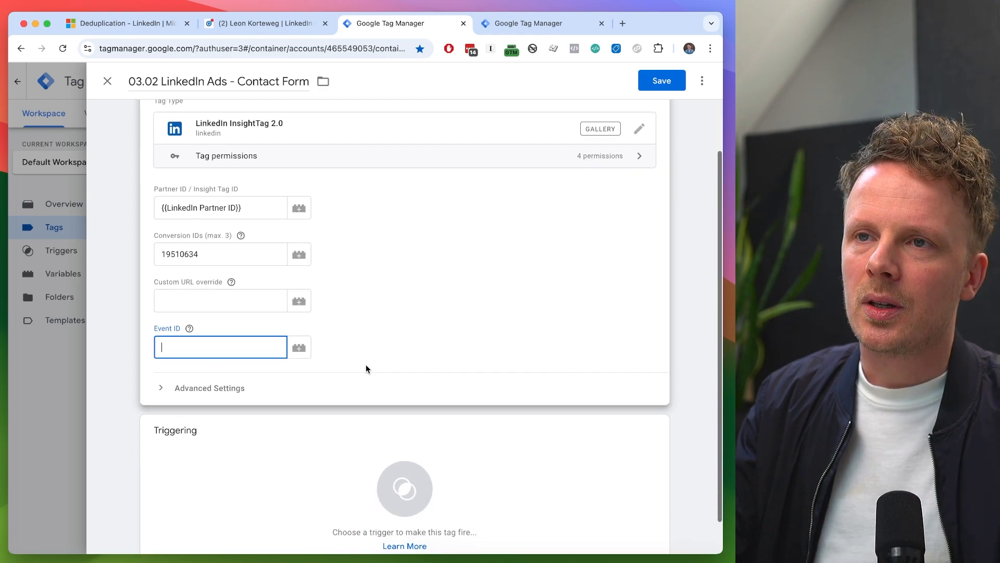
left_click(240, 420)
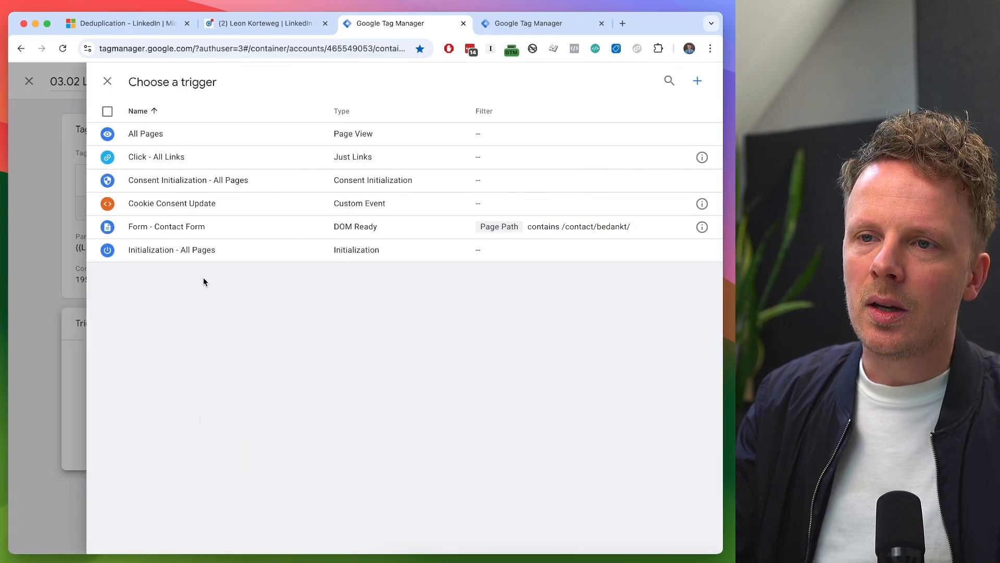
left_click(211, 229)
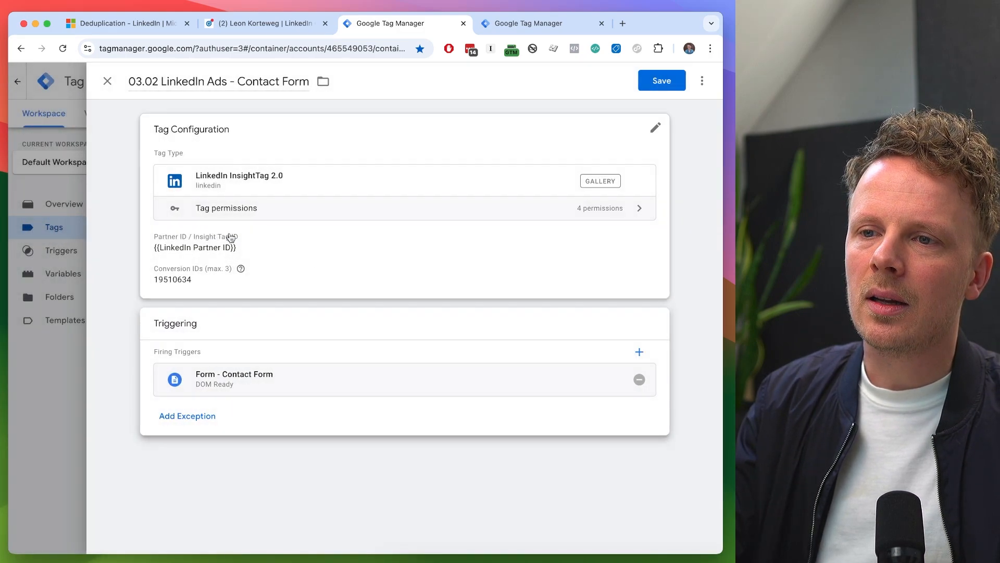
left_click(660, 84)
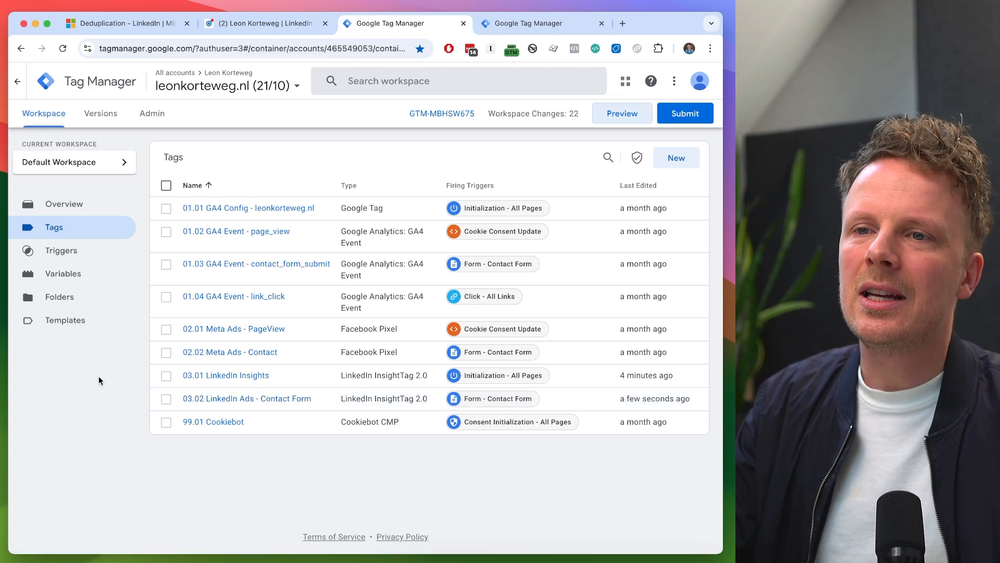
- Examine the advanced settings of the 03.01 LinkedIn Insights tag, including where its consent settings are located, and return to the tag list
left_click(234, 377)
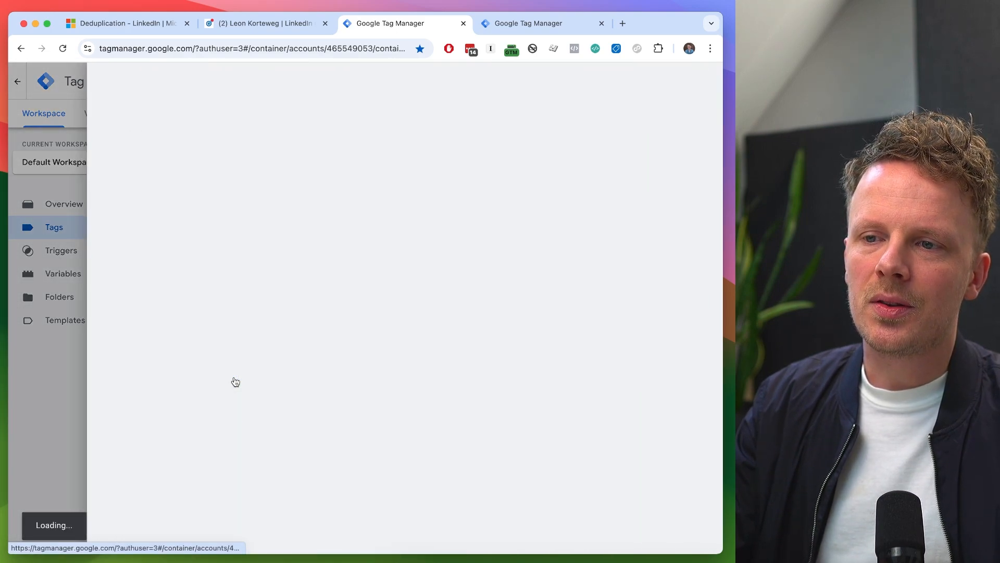
left_click(263, 291)
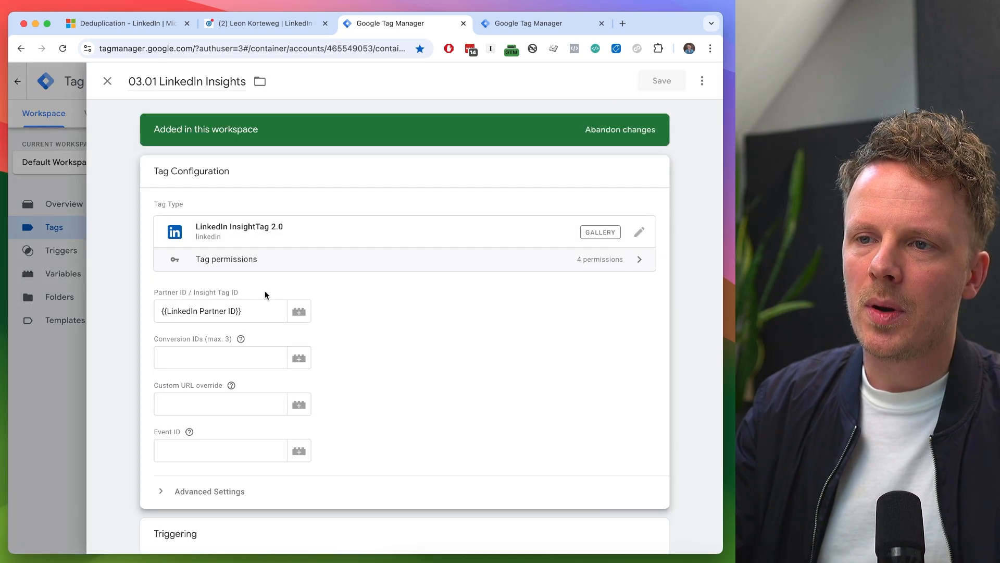
scroll(240, 365, "down", 2)
left_click(216, 412)
scroll(219, 417, "down", 5)
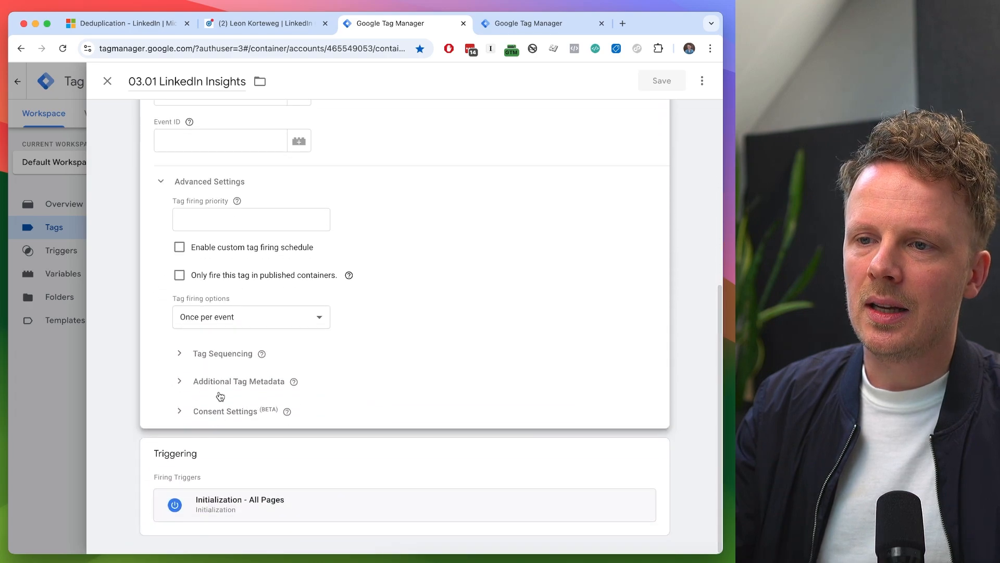
left_click(68, 407)
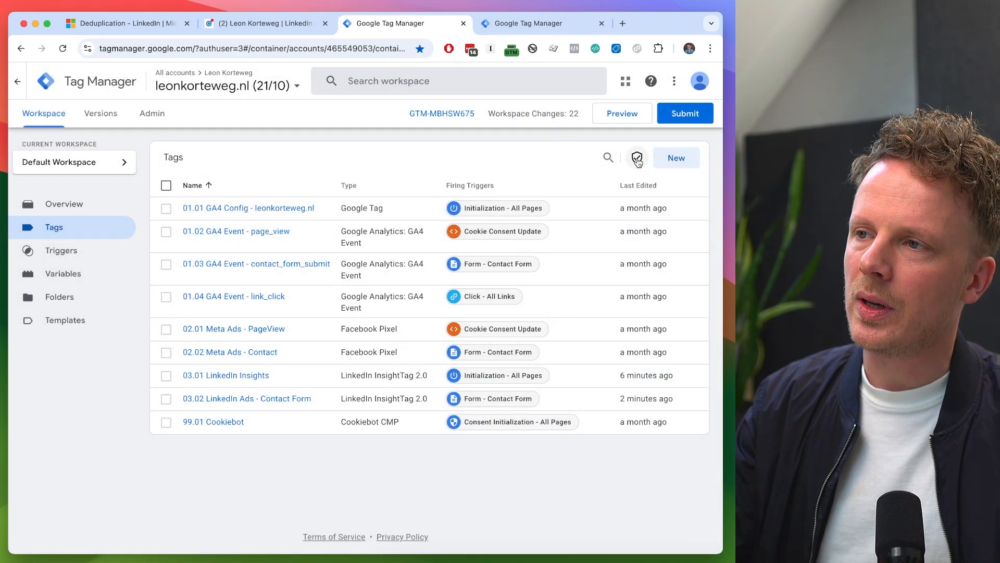
- Open the consent overview and start editing consent for both LinkedIn tags listed under Consent Not Configured
left_click(638, 159)
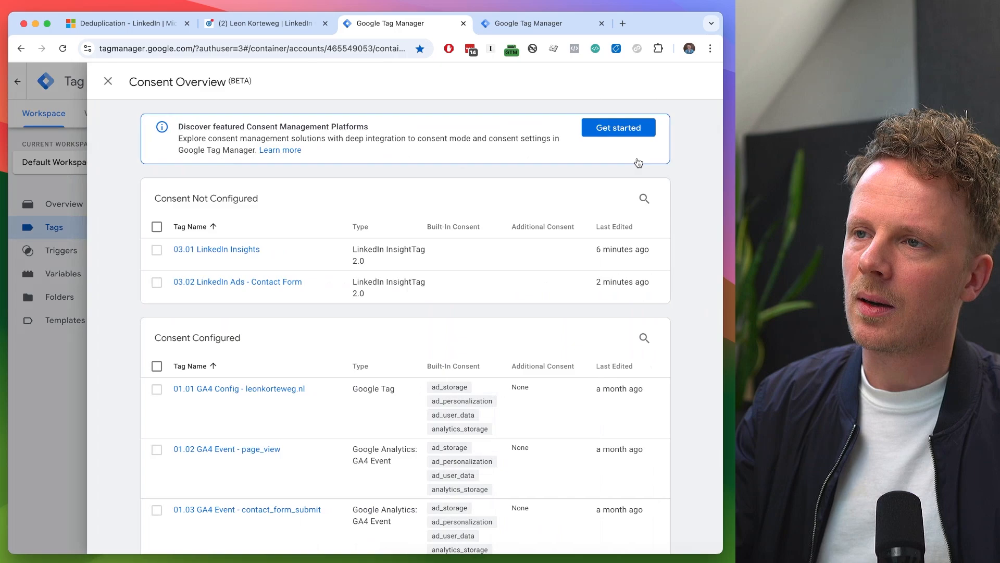
triple_click(176, 198)
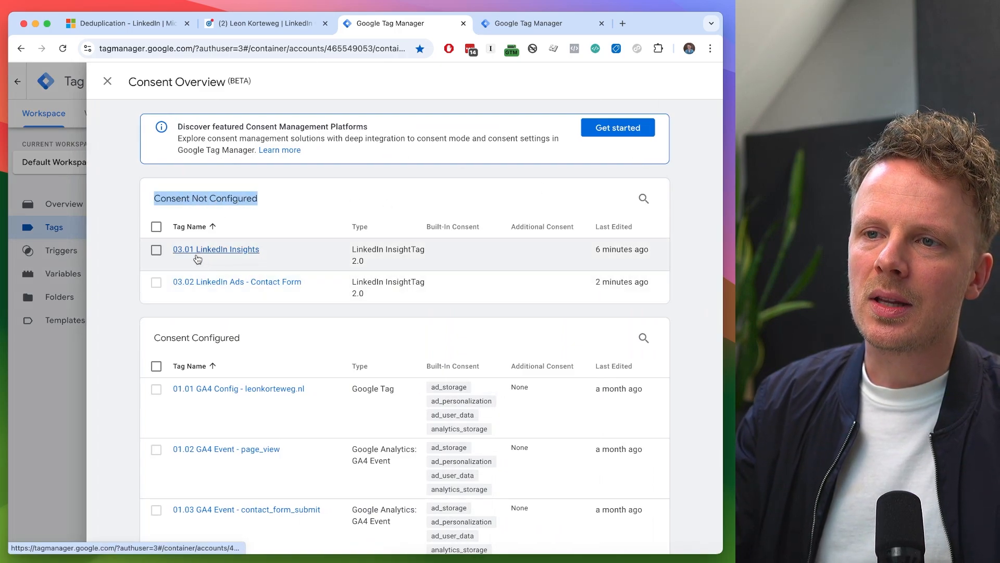
left_click(155, 226)
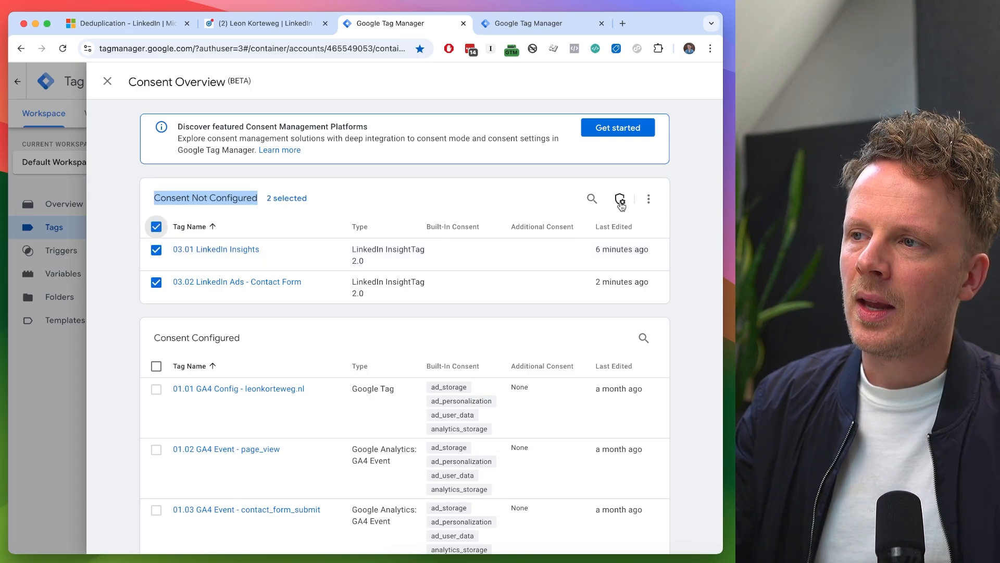
left_click(621, 200)
- Require additional ad_storage consent for the two selected LinkedIn tags to fire, save the changes and close the consent overview
left_click(183, 204)
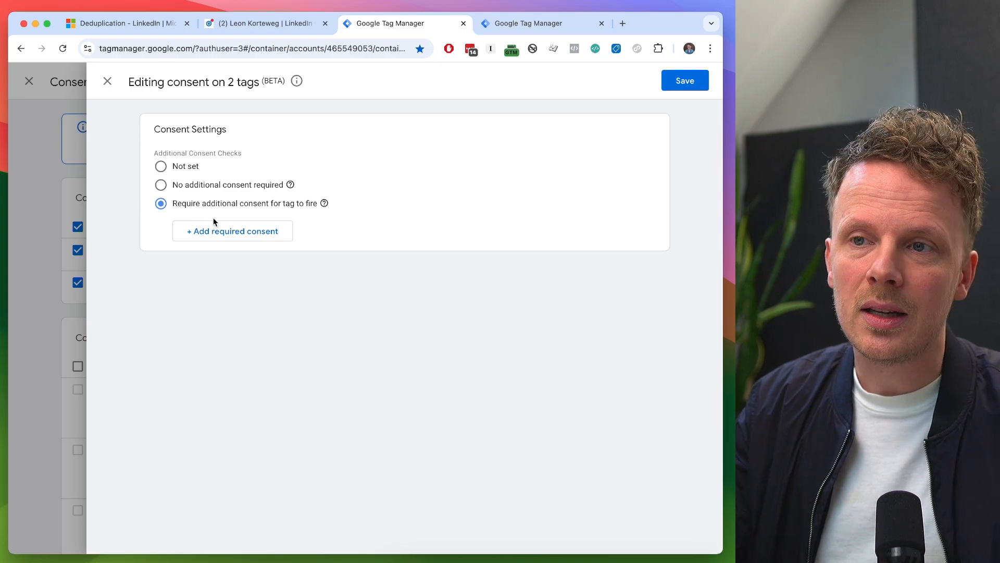
left_click(211, 229)
left_click(212, 230)
type("ad")
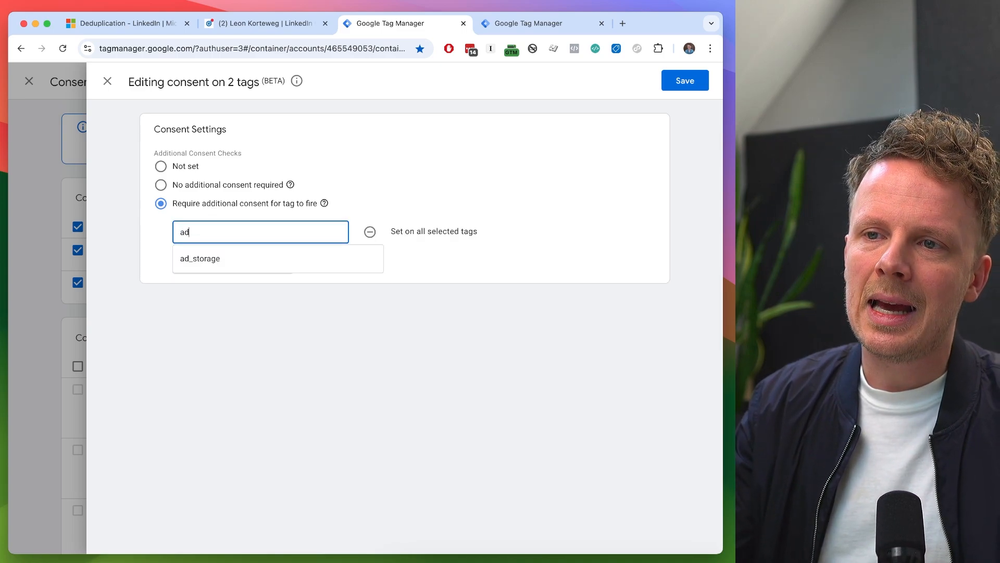
type("_storage")
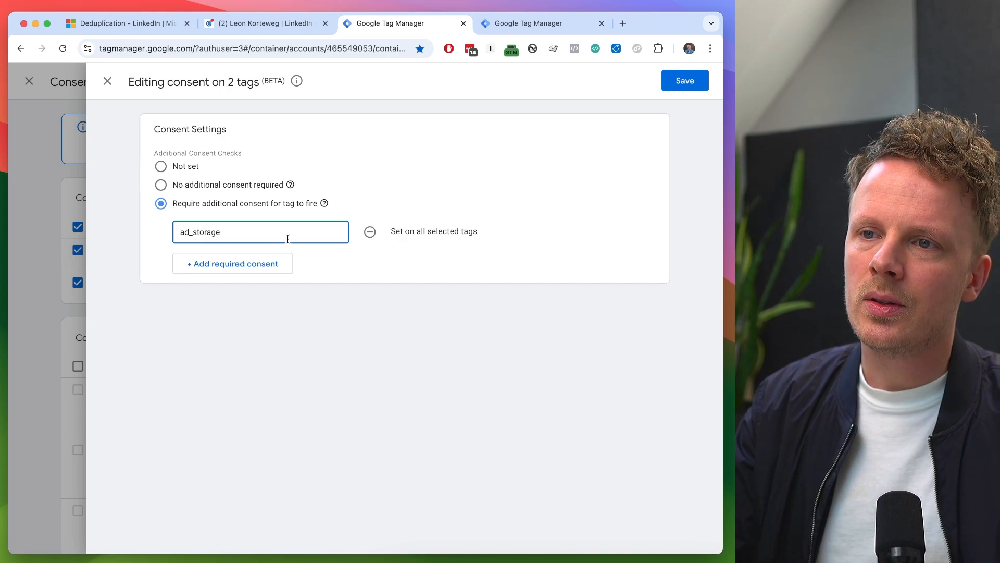
left_click(685, 81)
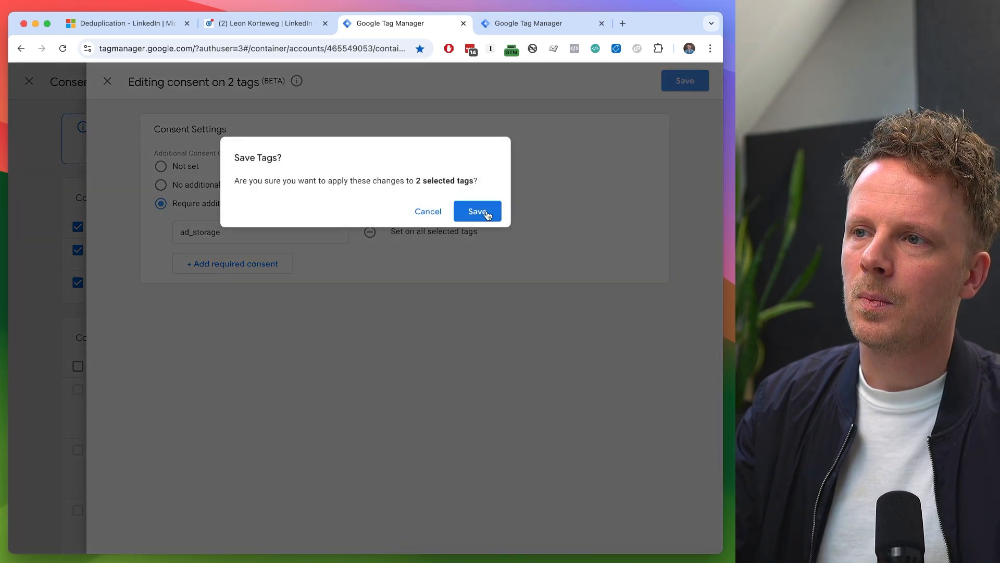
left_click(487, 212)
left_click(108, 81)
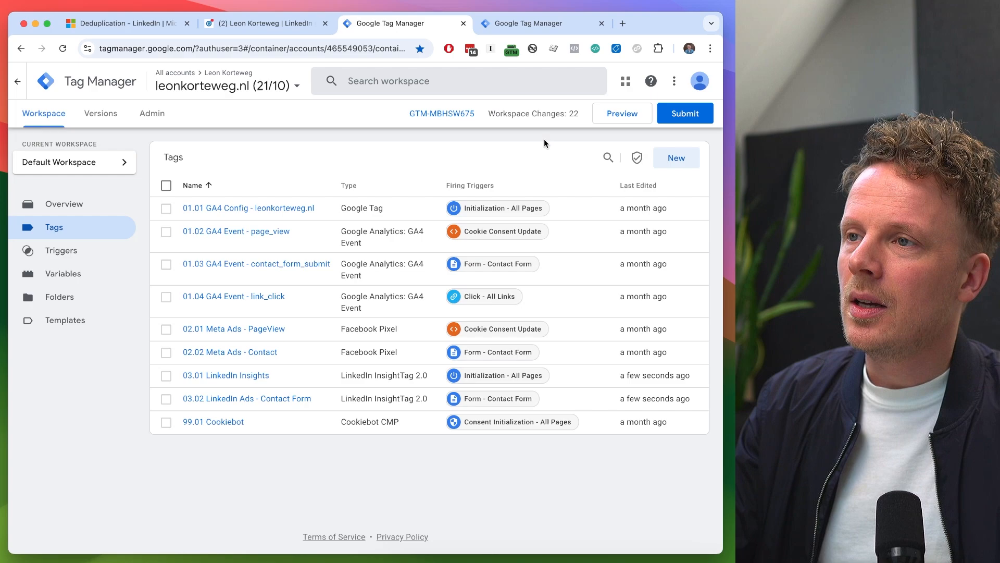
- Start preview mode, set the website URL's query to ?li_fat_id=123, connect Tag Assistant and continue to the debug summary
left_click(622, 113)
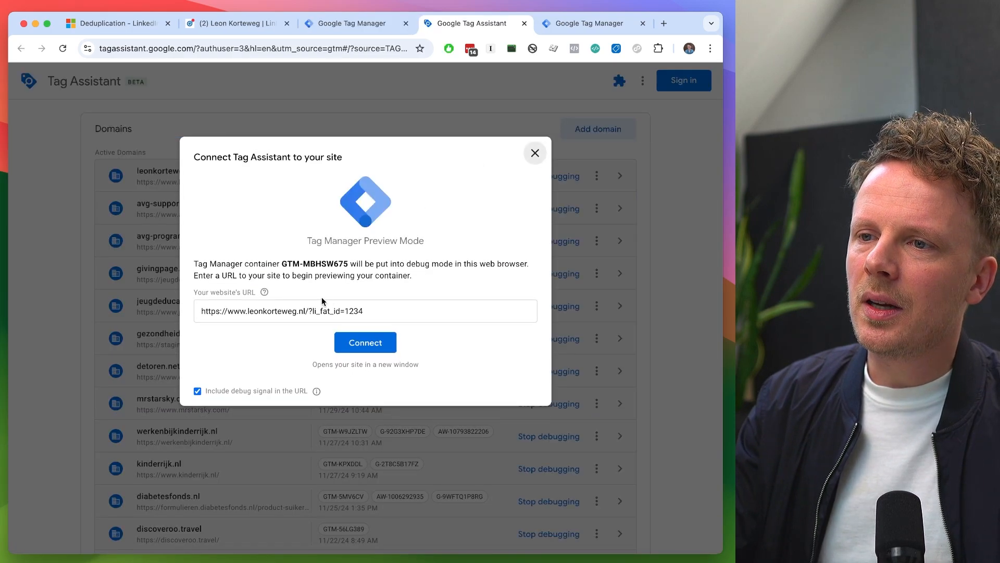
left_click_drag(228, 311, 380, 312)
key("BackSpace")
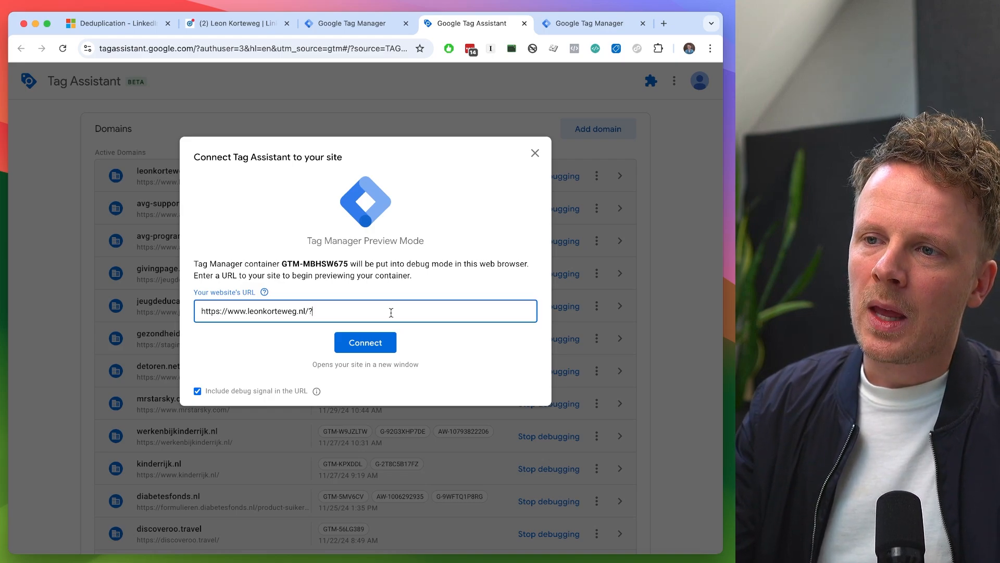
key("BackSpace")
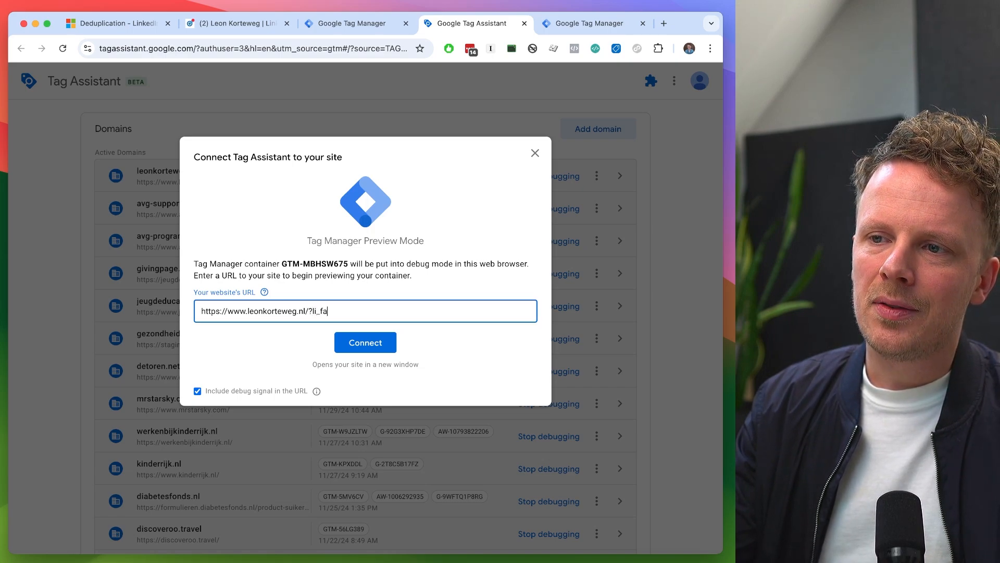
type("?li_fat_id=123")
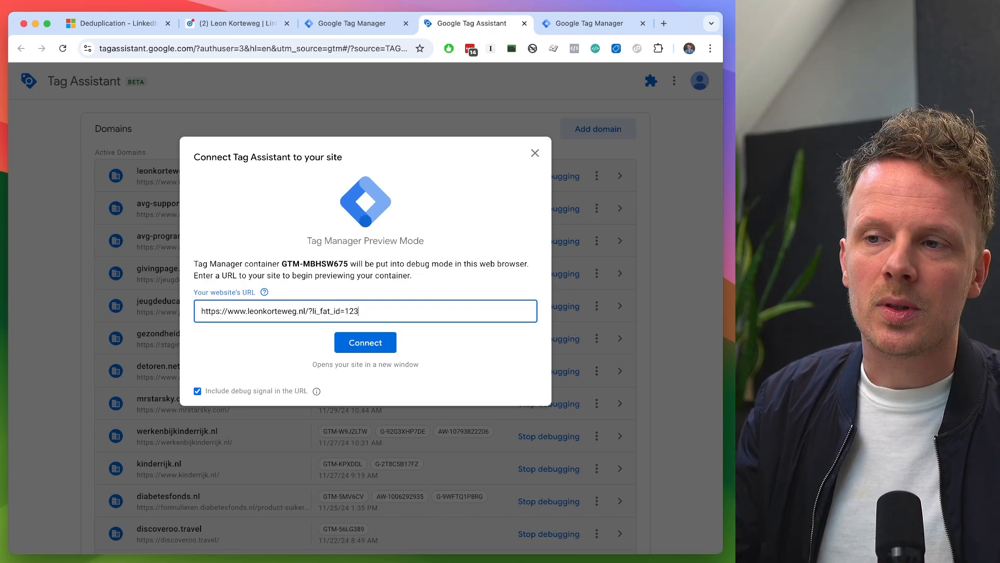
left_click_drag(326, 309, 370, 309)
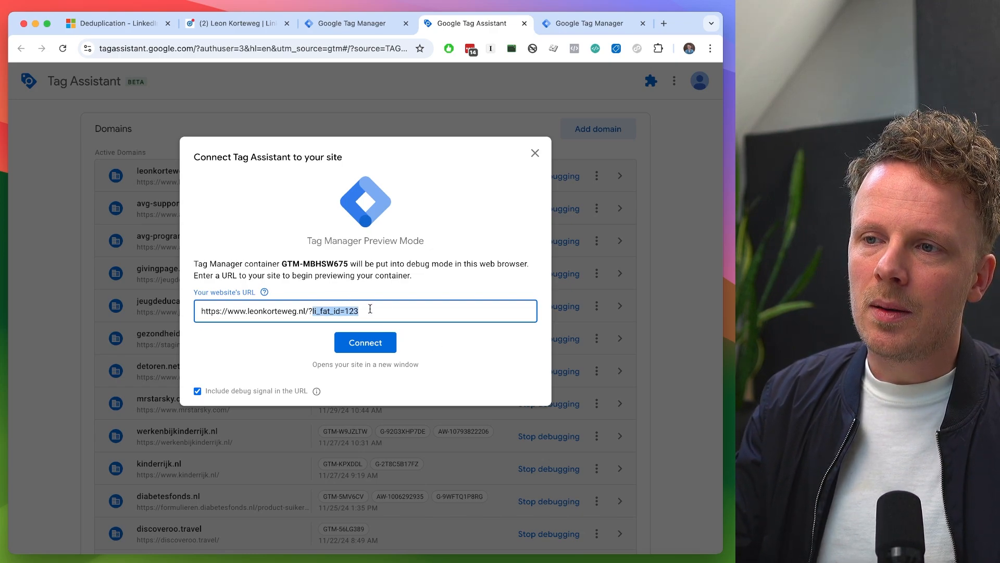
left_click(373, 313)
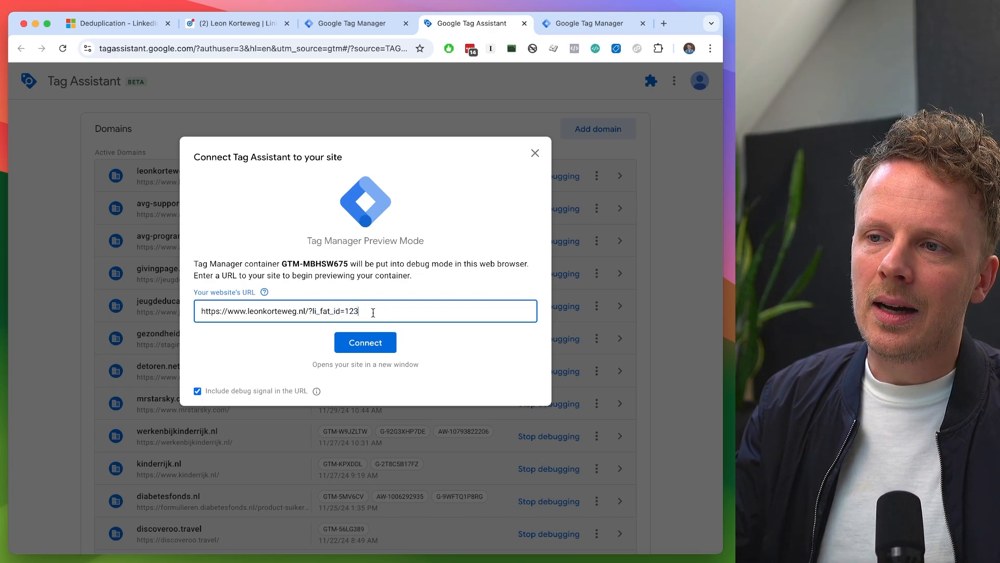
left_click(366, 343)
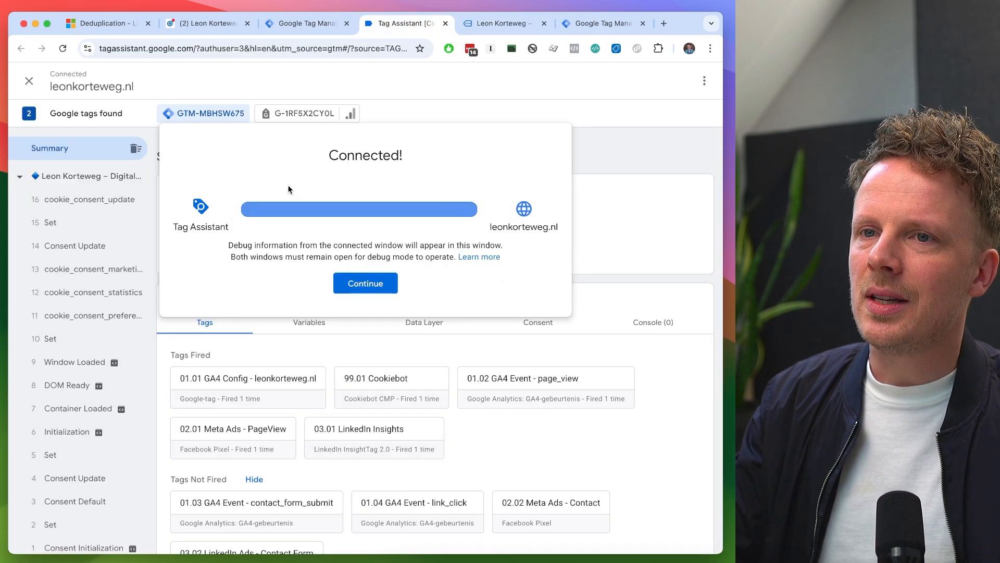
left_click(365, 284)
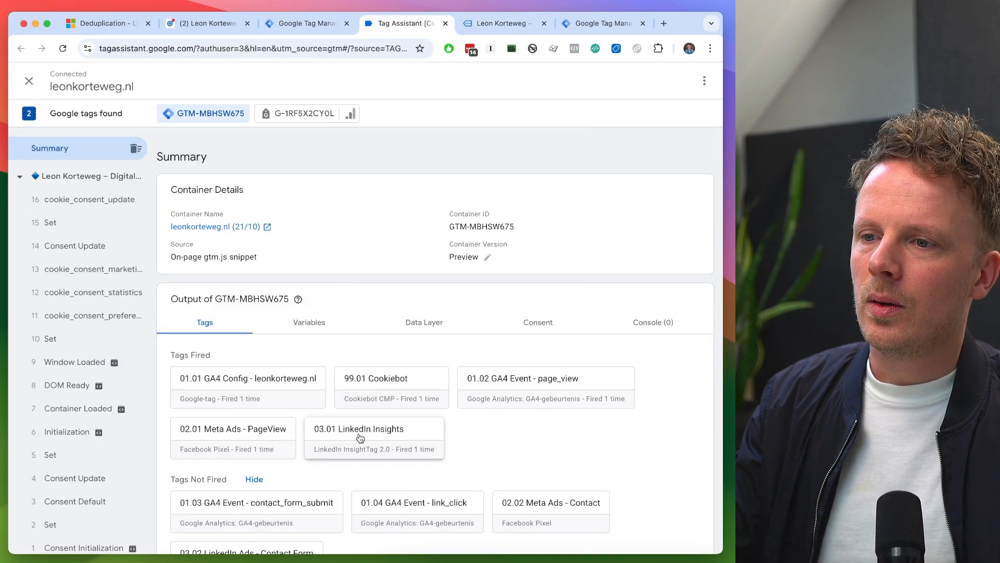
- Switch to the connected website, open the browser's developer tools and dock them beside the page
key("ctrl+Tab")
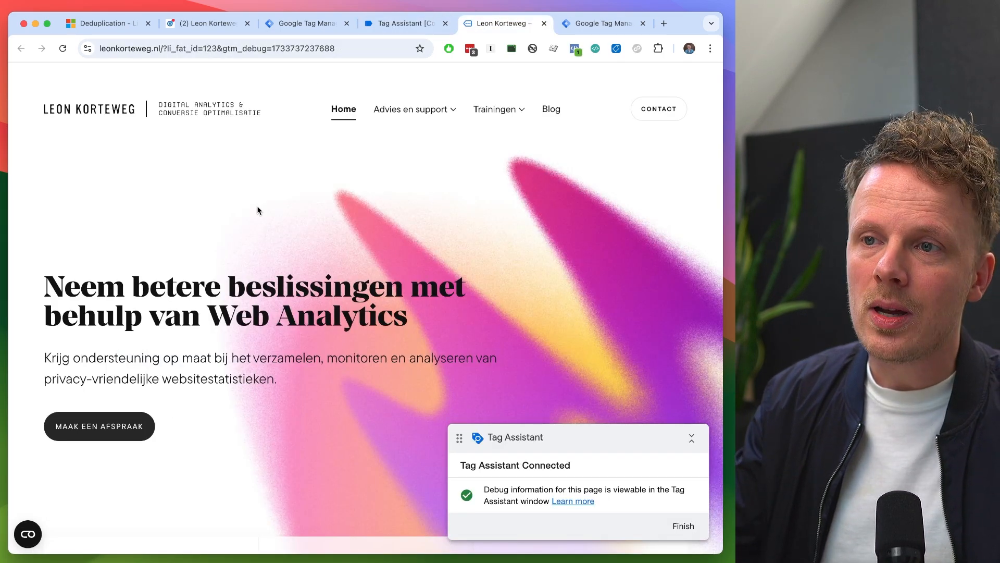
right_click(191, 204)
mouse_move(248, 402)
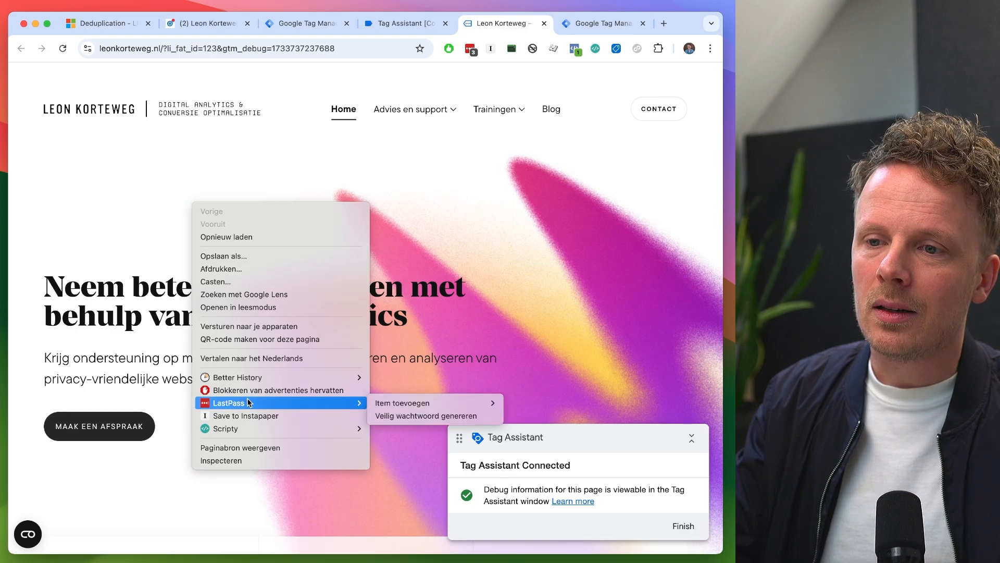
left_click(238, 461)
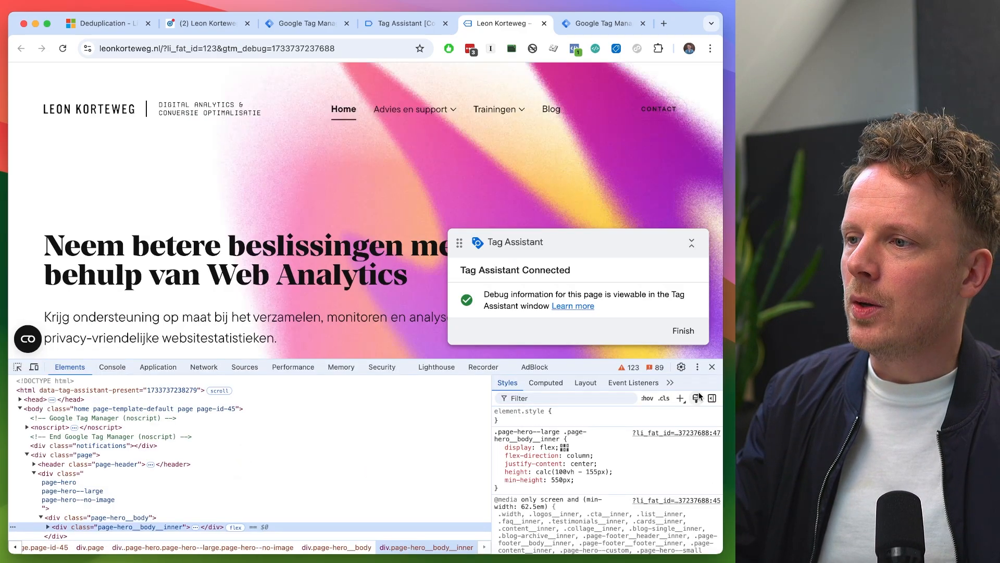
left_click(698, 367)
left_click(702, 379)
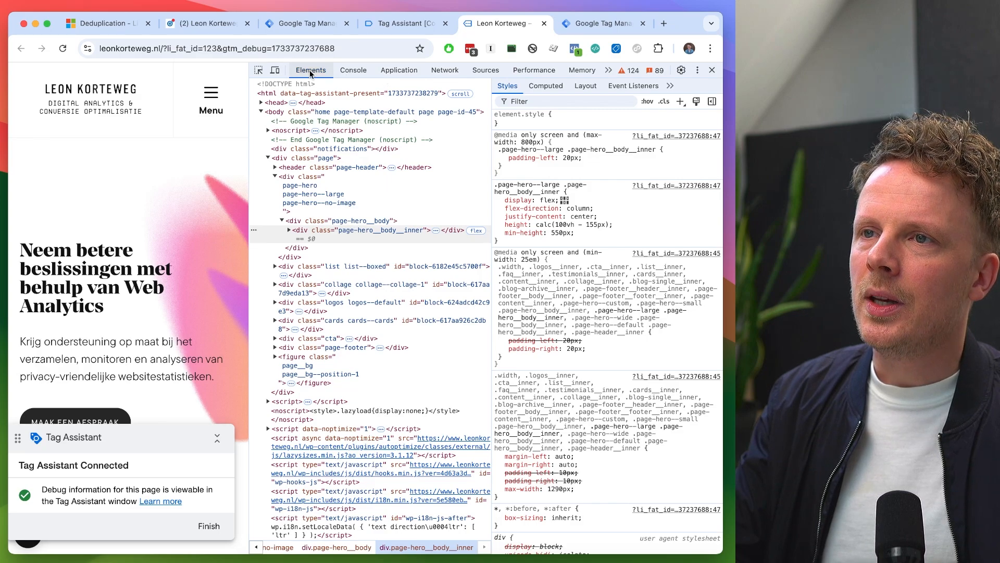
- Display the cookies stored for the website's own domain in the developer tools' Application storage
left_click(400, 74)
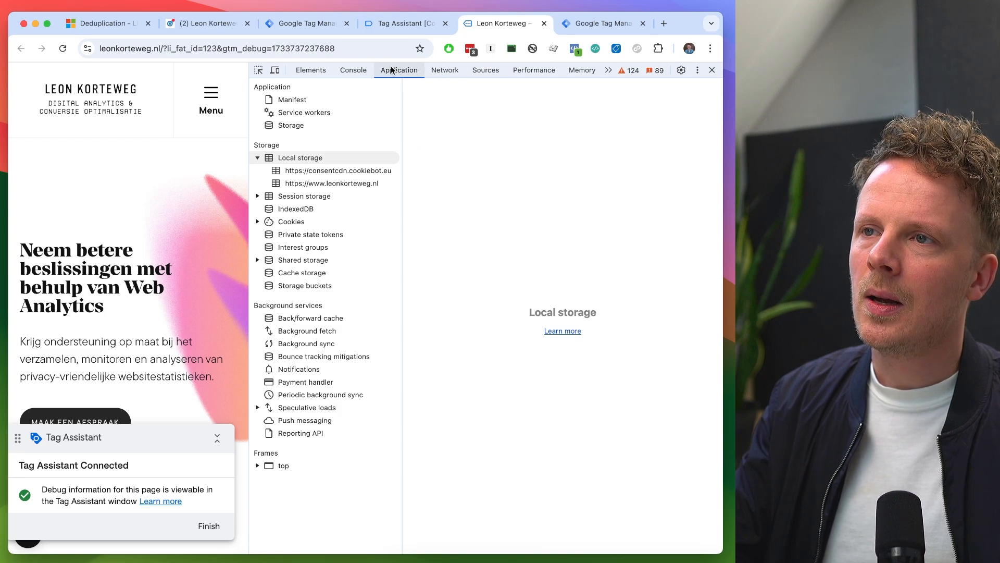
left_click(607, 70)
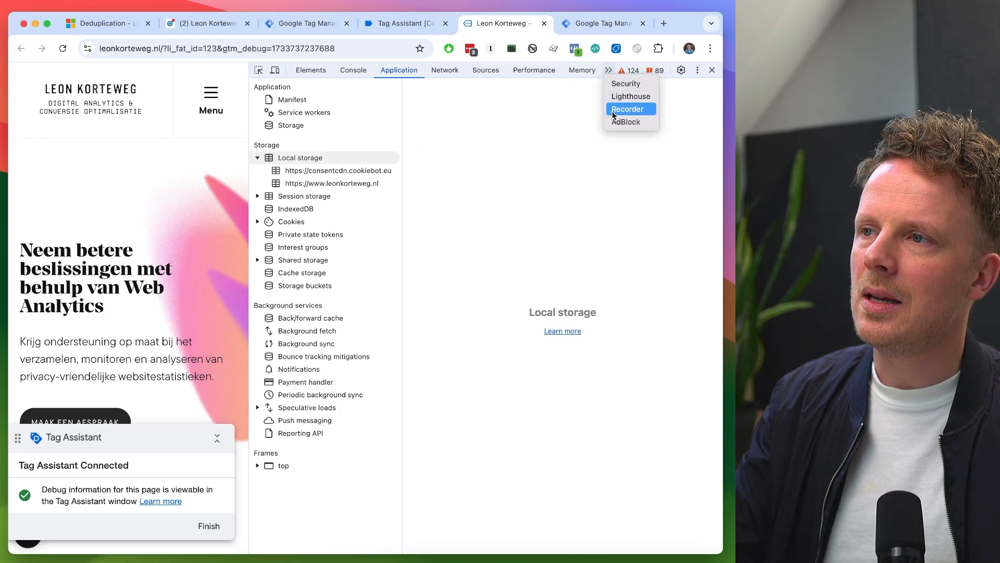
left_click(608, 70)
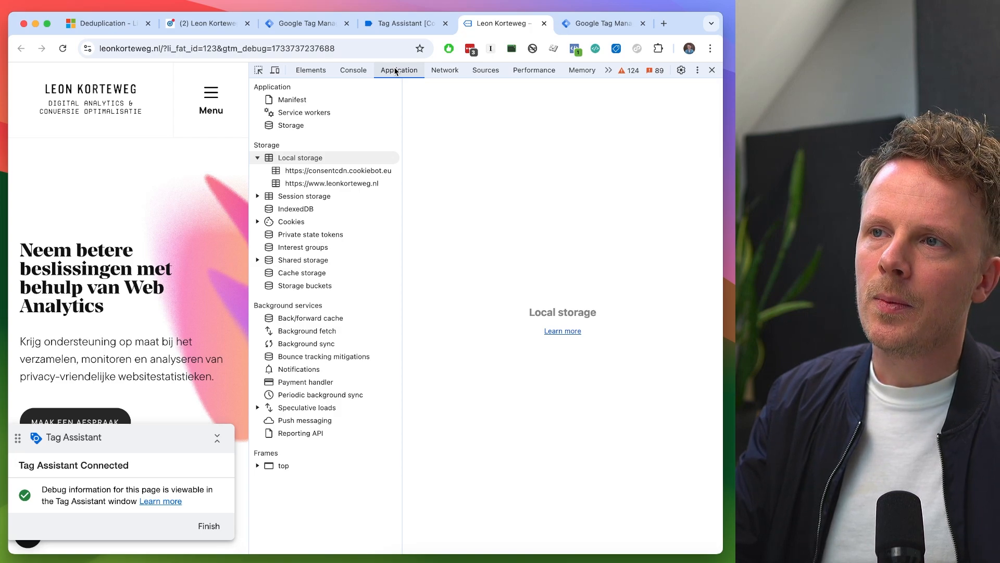
left_click(258, 158)
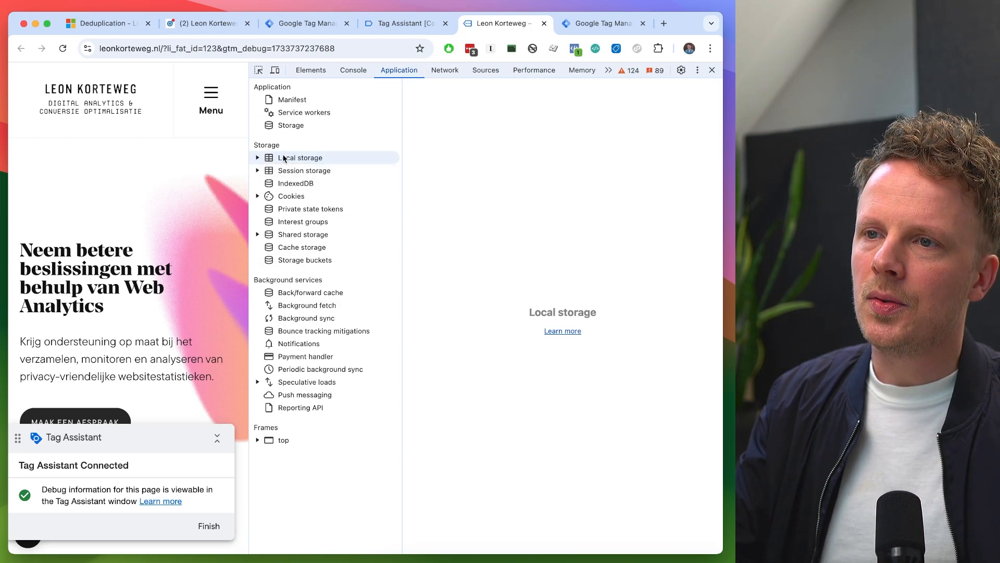
left_click(258, 196)
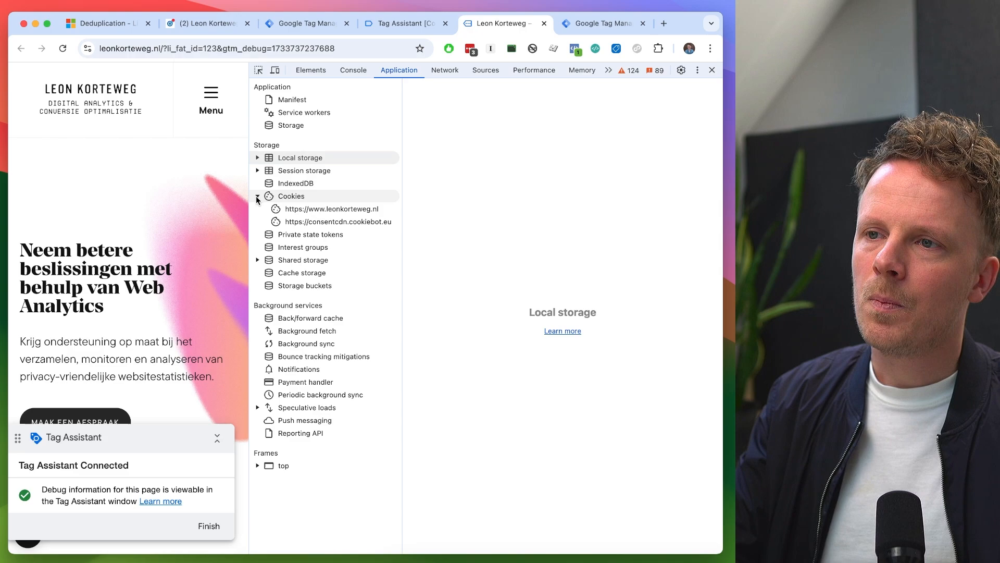
left_click(294, 209)
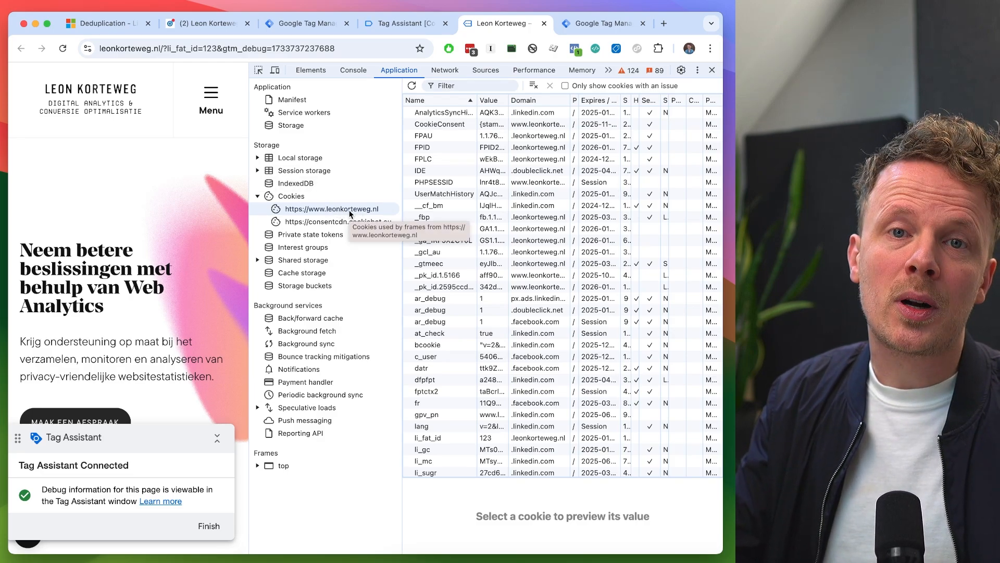
- Inspect the value of the li_fat_id cookie and filter the cookie list by li_
scroll(514, 193, "down", 1)
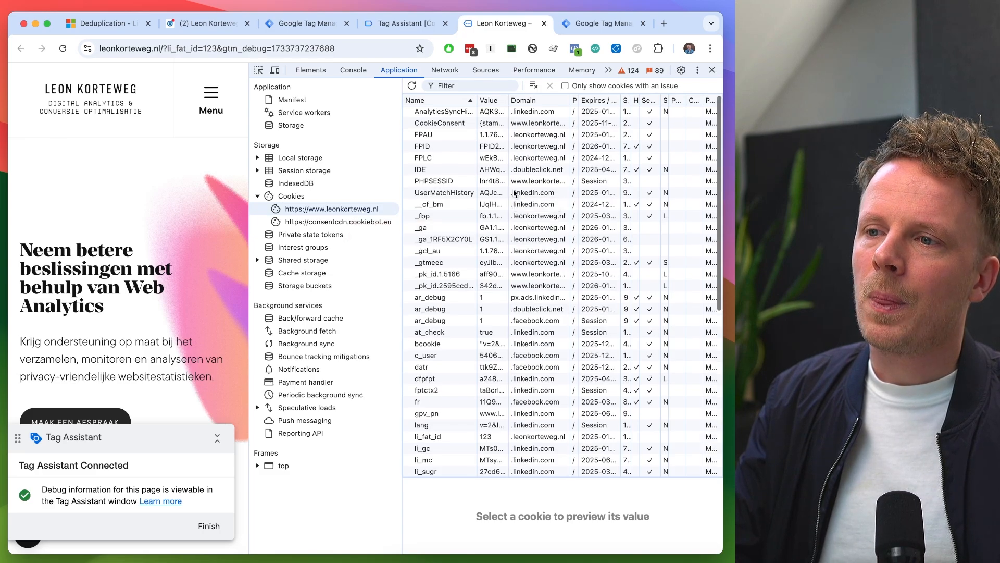
scroll(514, 193, "down", 3)
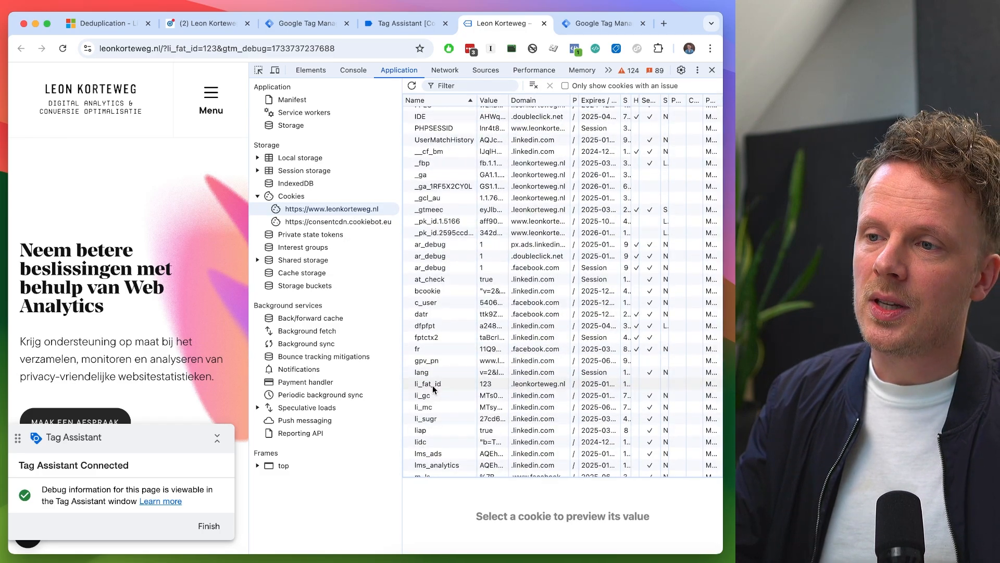
left_click(433, 386)
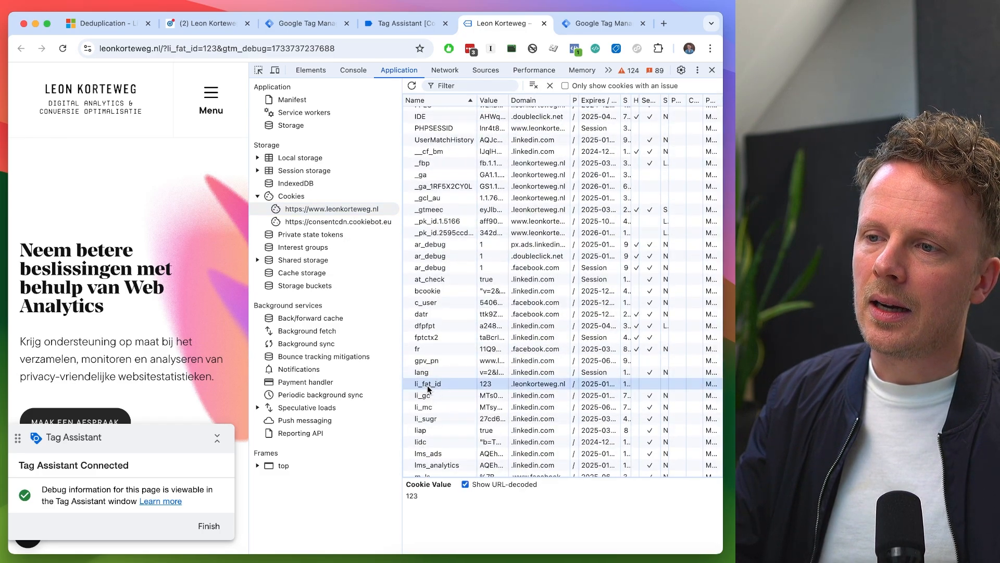
left_click(451, 85)
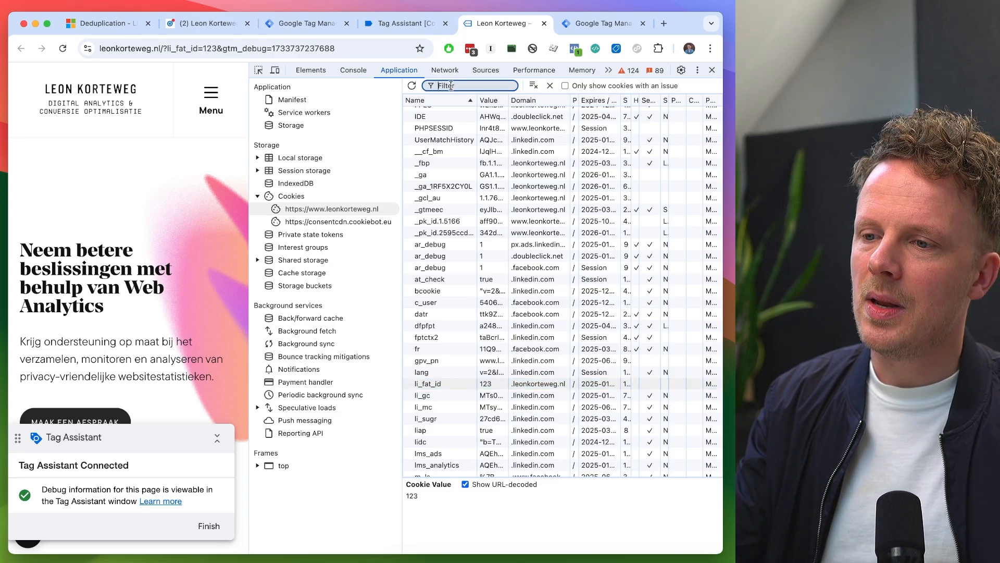
type("li_")
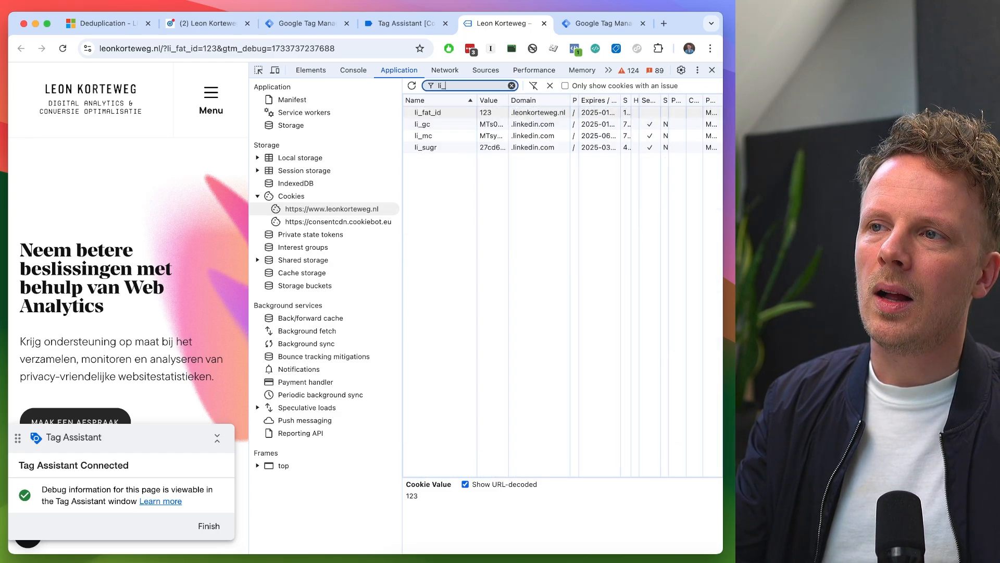
type("fat_")
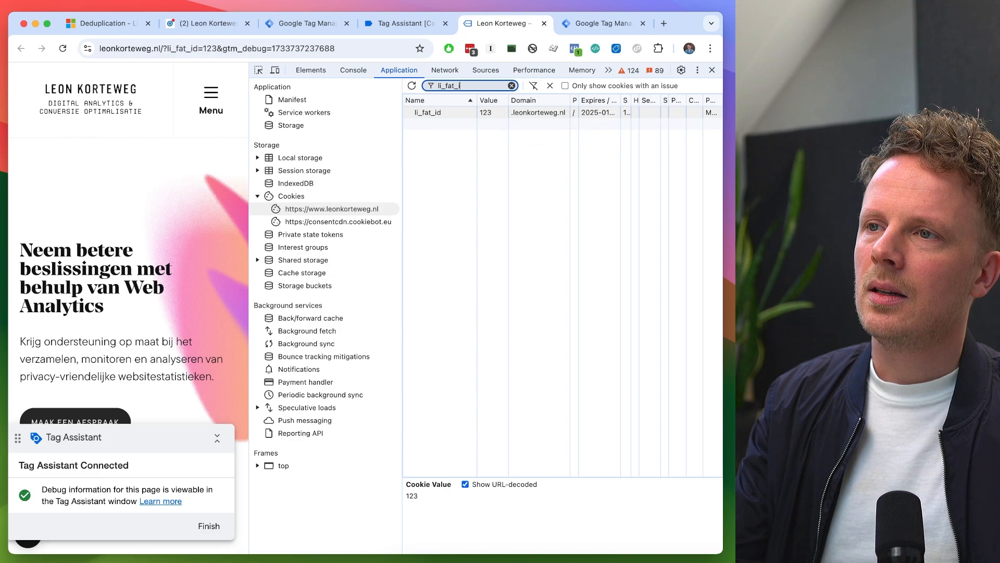
type("id")
- Filter the cookie list by li_fat_id, compare the cookie's value with the li_fat_id parameter in the URL, and close the developer tools
left_click(492, 113)
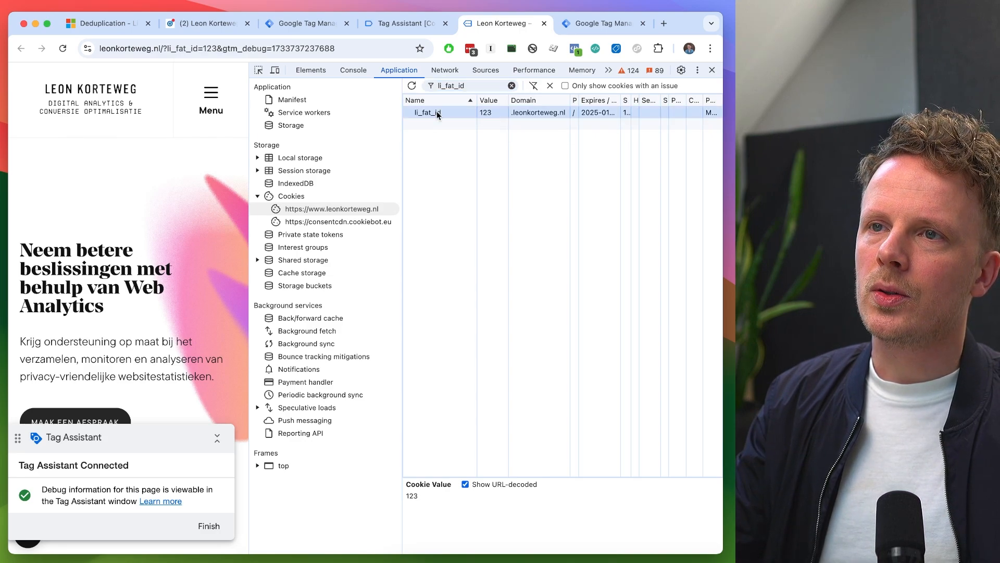
double_click(211, 48)
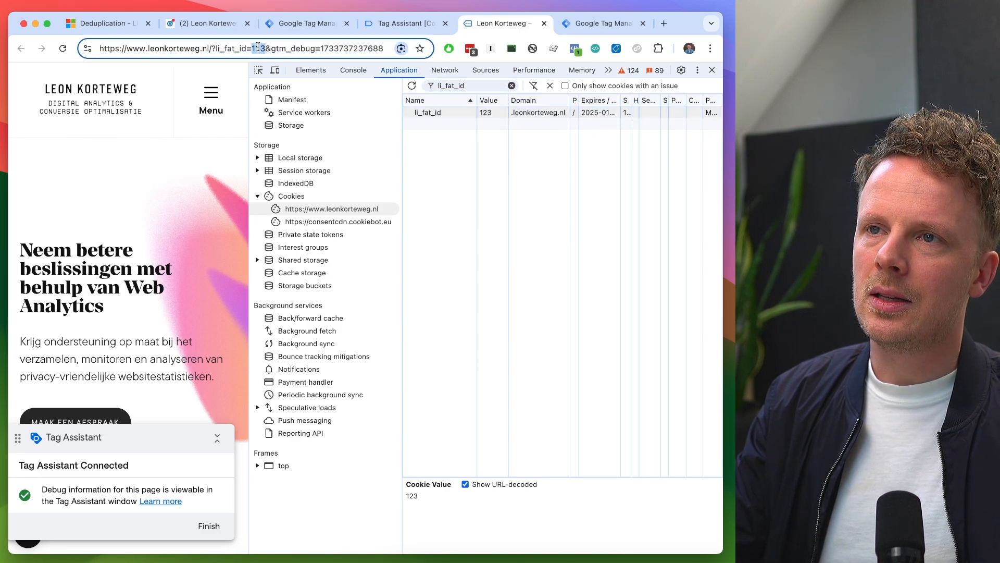
left_click(713, 71)
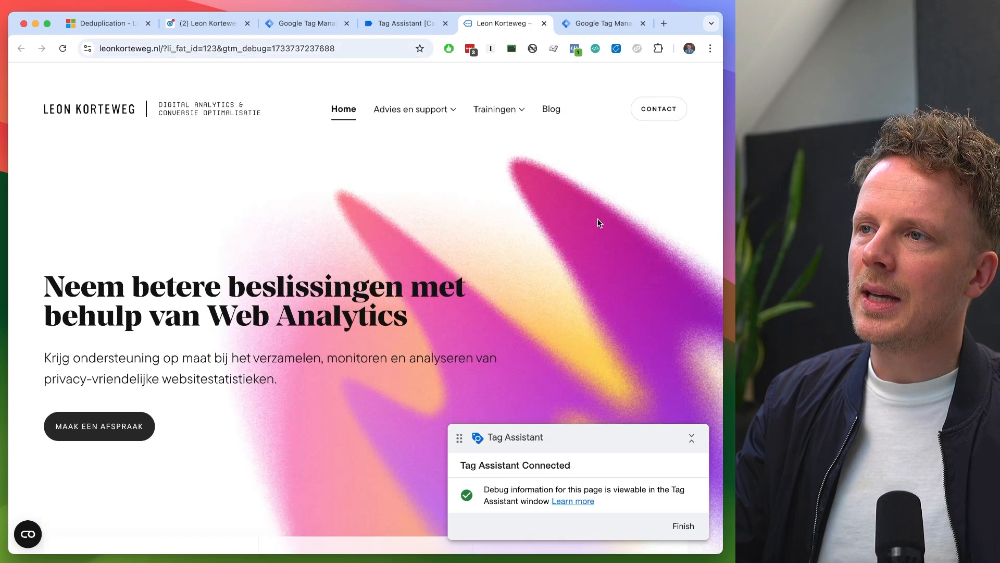
- Fill in the website's contact form with the name Test and a test e-mail address, and submit it
left_click(648, 115)
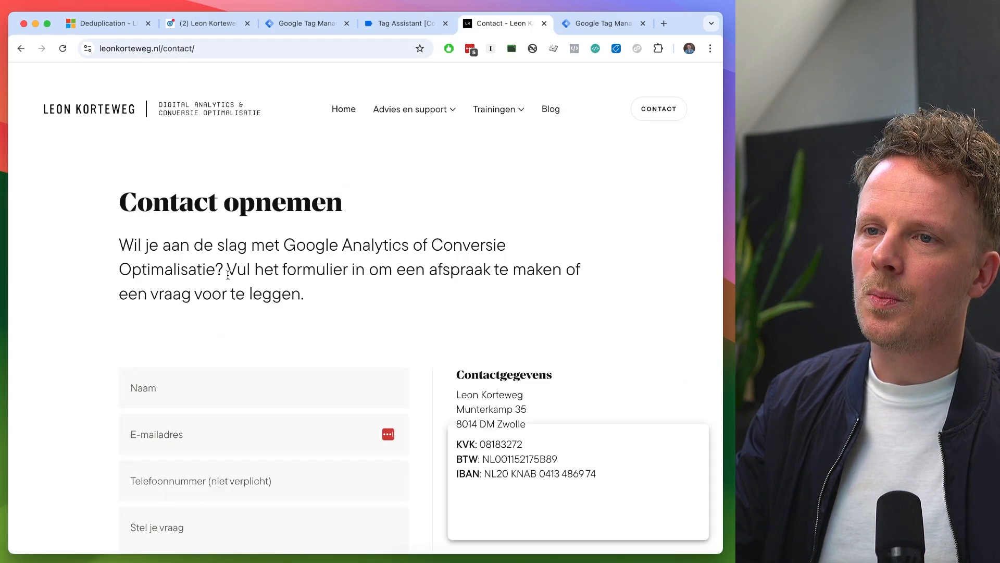
left_click(196, 385)
scroll(196, 380, "down", 3)
type("Test")
key("Tab")
type("test@test.nl")
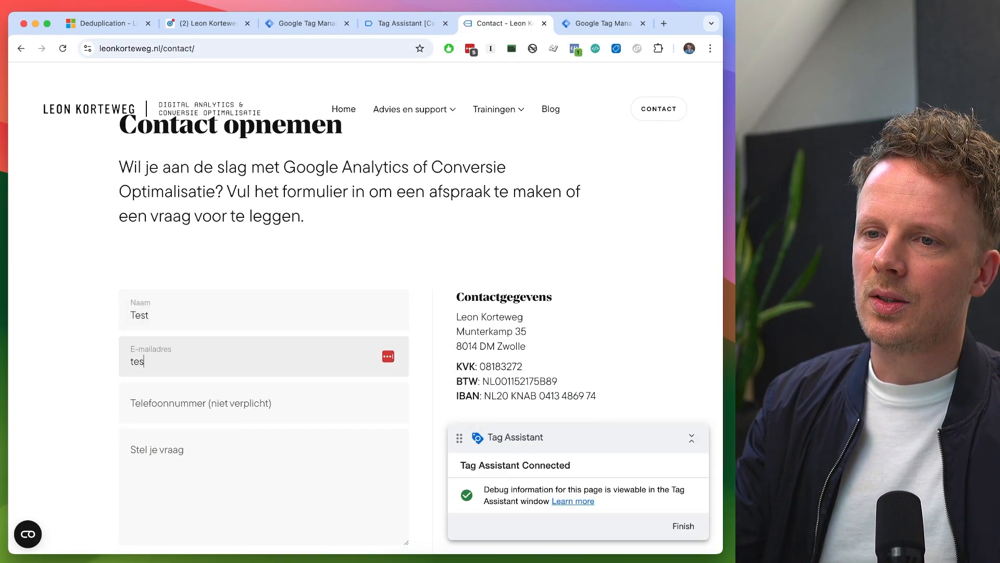
key("Tab")
scroll(156, 417, "down", 5)
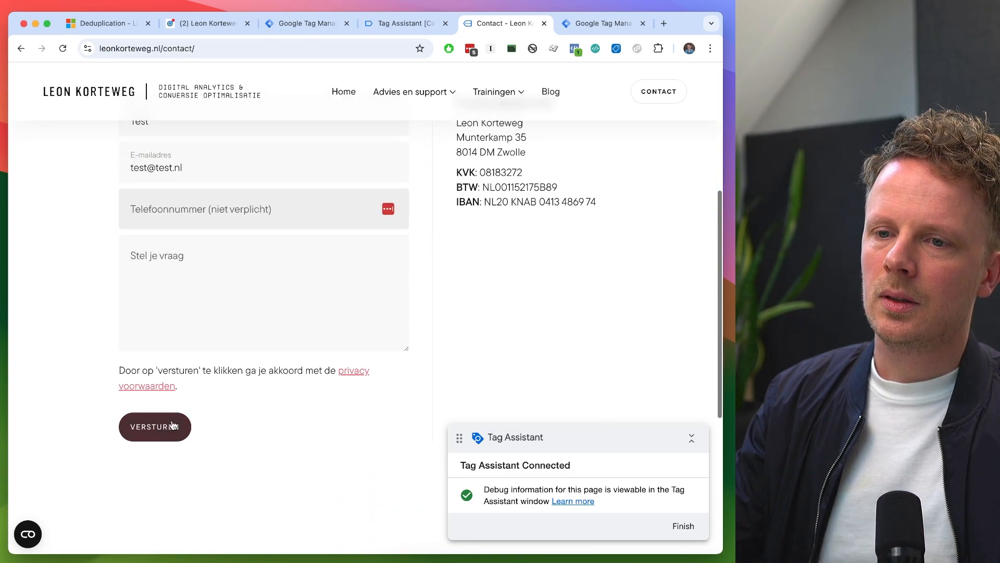
left_click(155, 427)
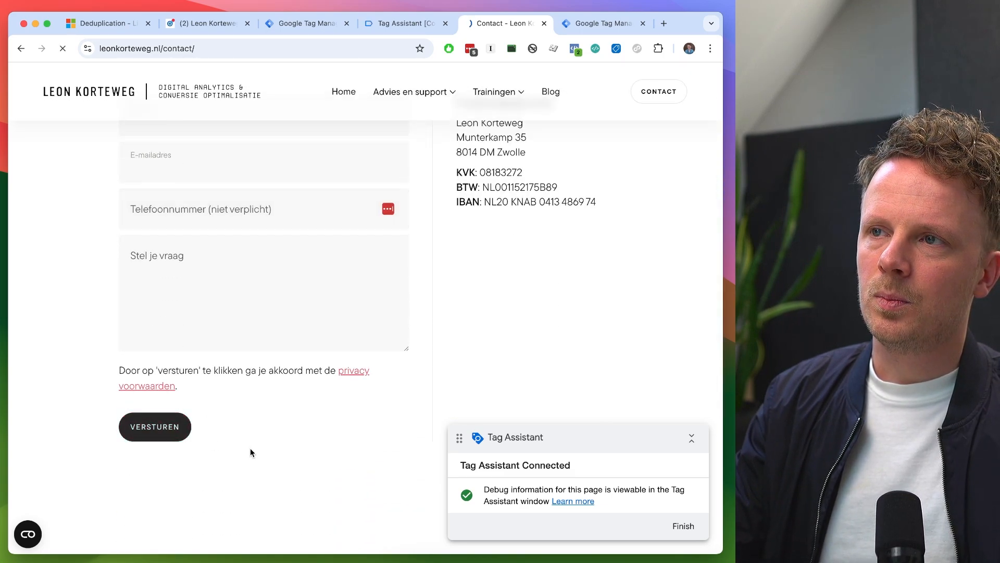
- Switch to Tag Assistant and check the summary of fired tags for the LinkedIn Insights and LinkedIn contact form tags
left_click(391, 24)
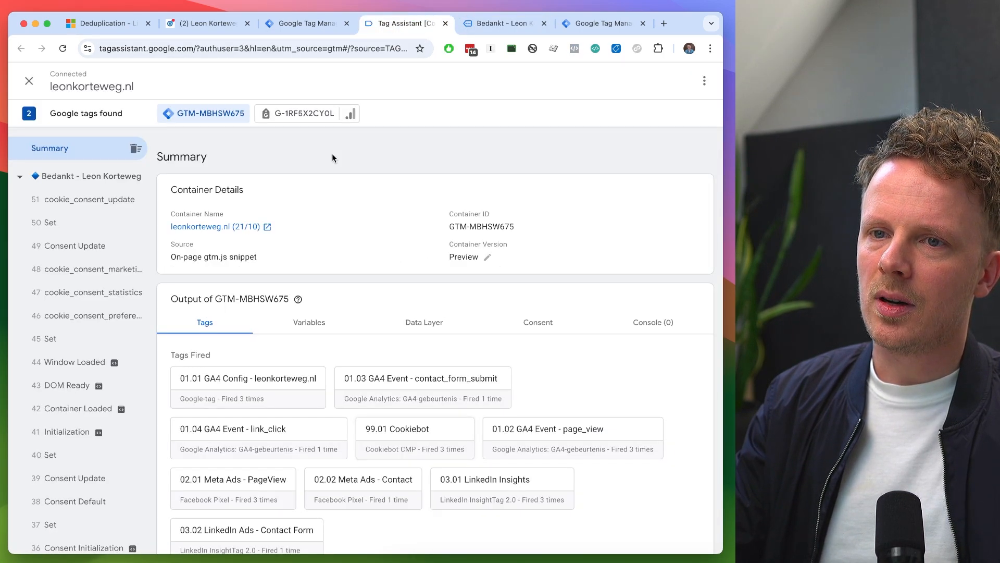
scroll(250, 312, "down", 2)
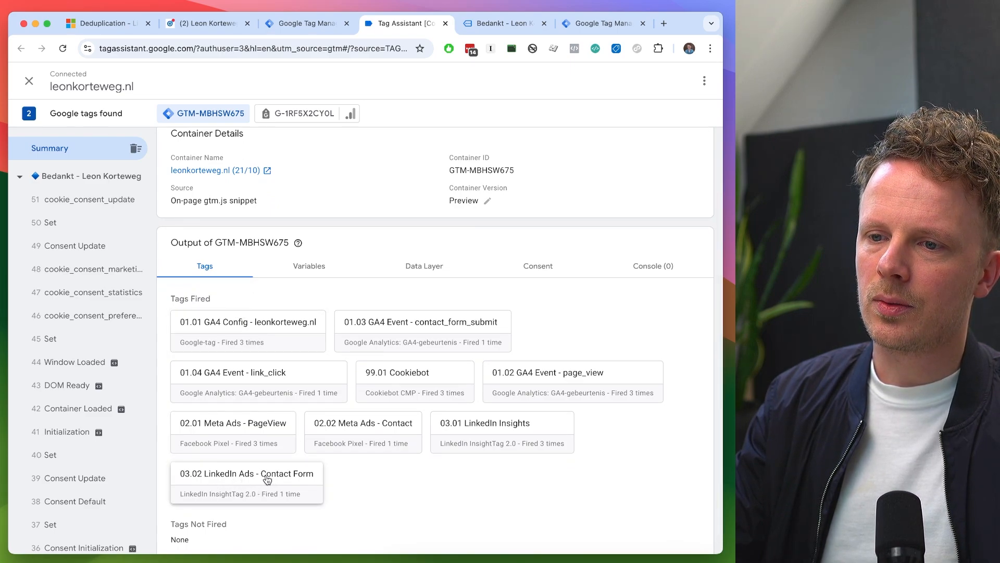
- Switch to LinkedIn Campaign Manager, proceed to the conversion's review, and create the Contact Form Submit (web) conversion
left_click(214, 29)
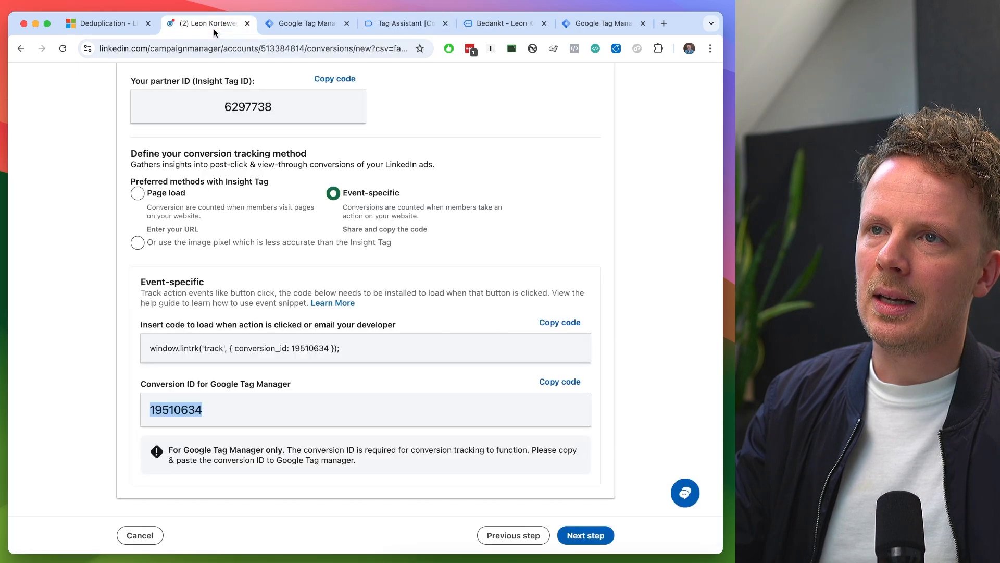
left_click(589, 536)
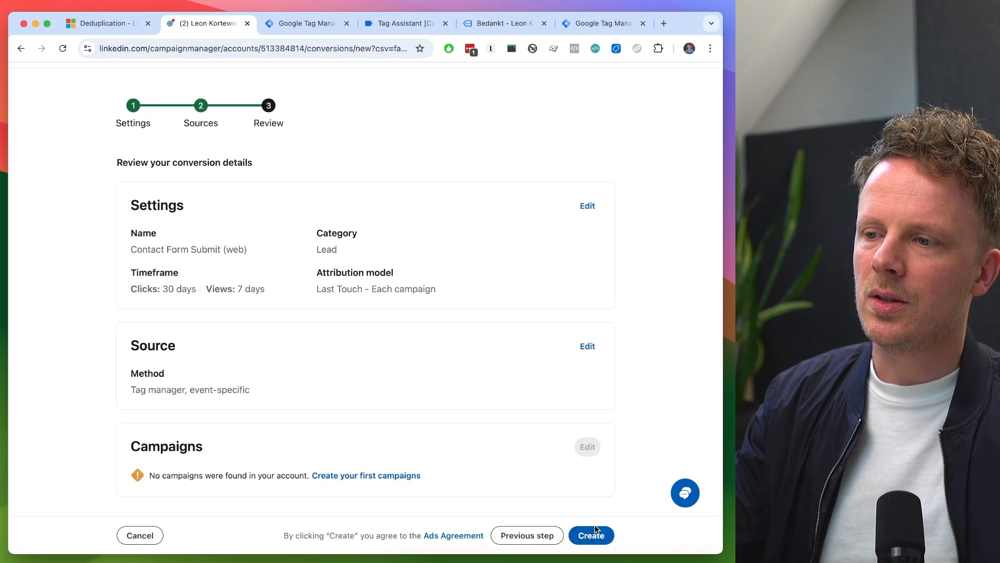
left_click(599, 539)
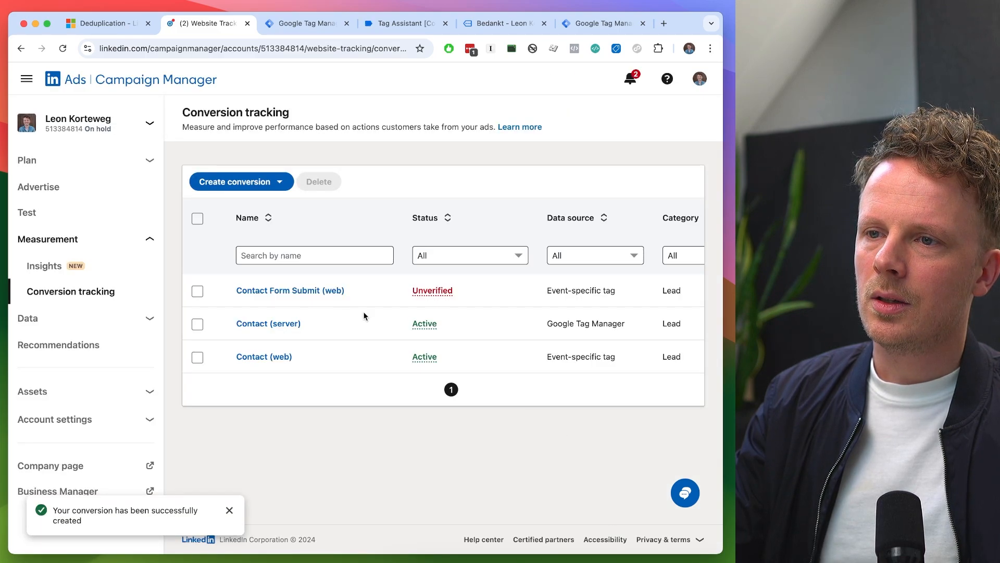
- Reload the website's contact thank-you page and refresh LinkedIn's conversion tracking overview to check the new conversion's status
left_click(500, 23)
left_click(306, 43)
key("Return")
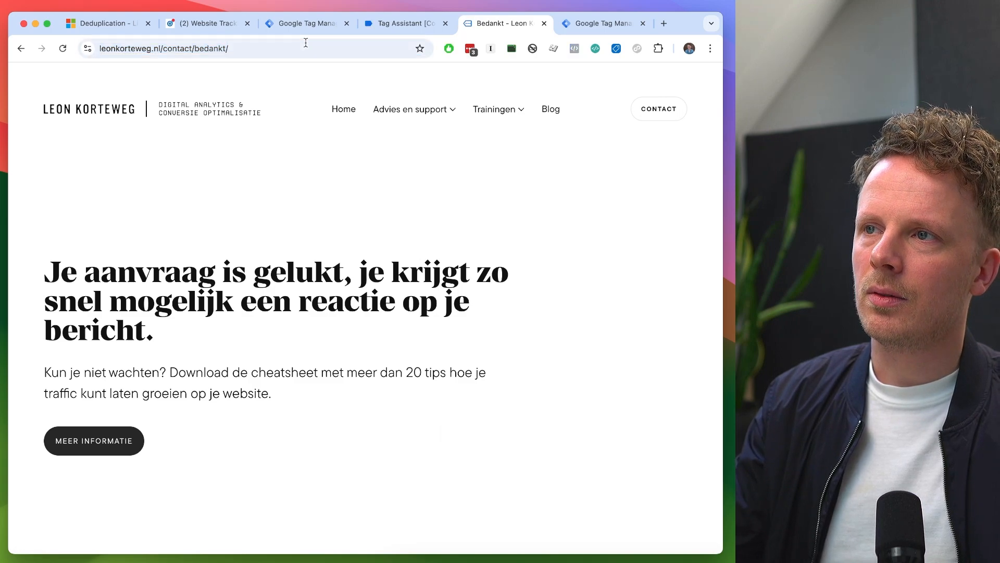
left_click(221, 30)
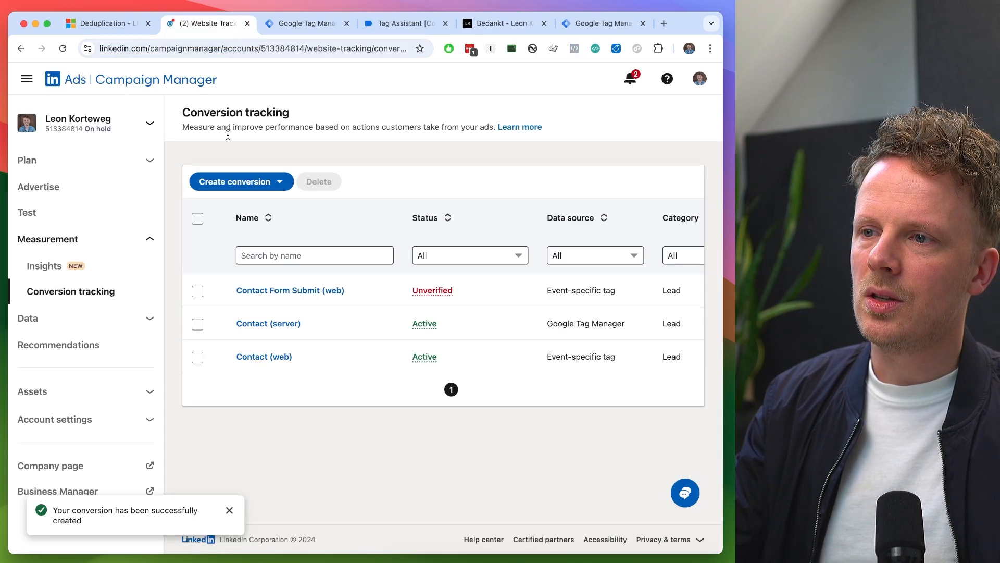
key("super+r")
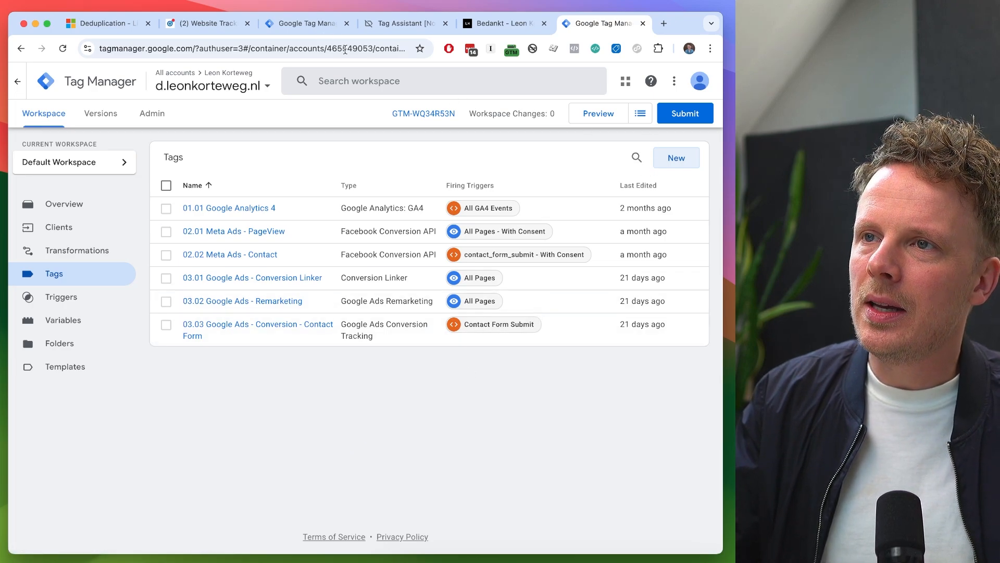
- Examine the "All Pages - With Consent" and "contact_form_submit - With Consent" triggers in the d.leonkorteweg.nl server container
left_click(316, 24)
left_click(615, 24)
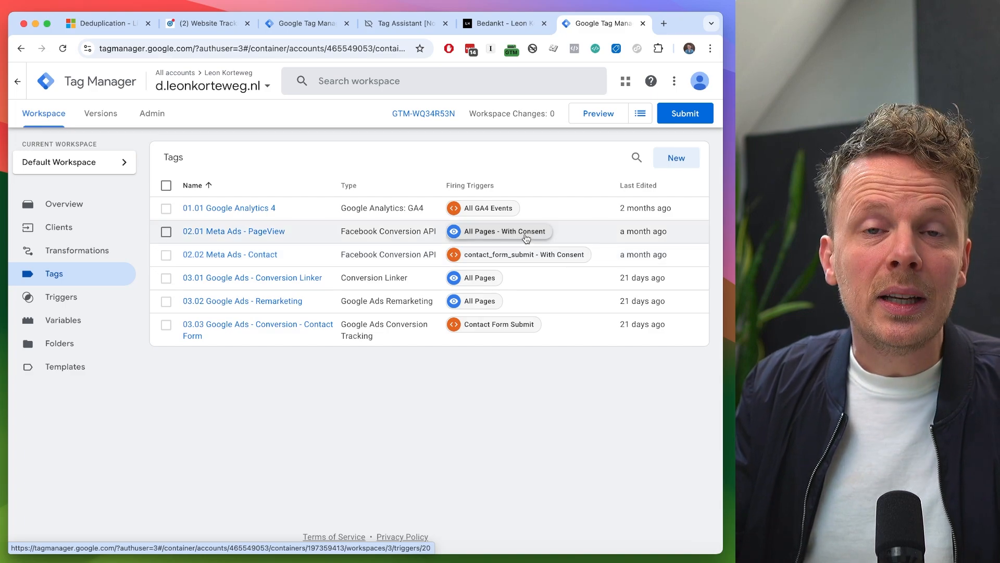
left_click(526, 238)
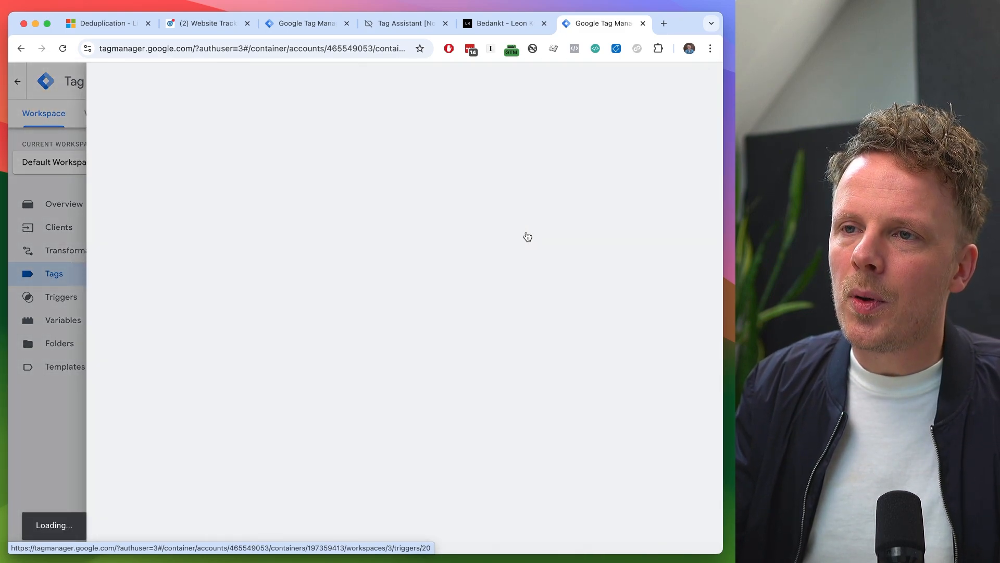
left_click(358, 190)
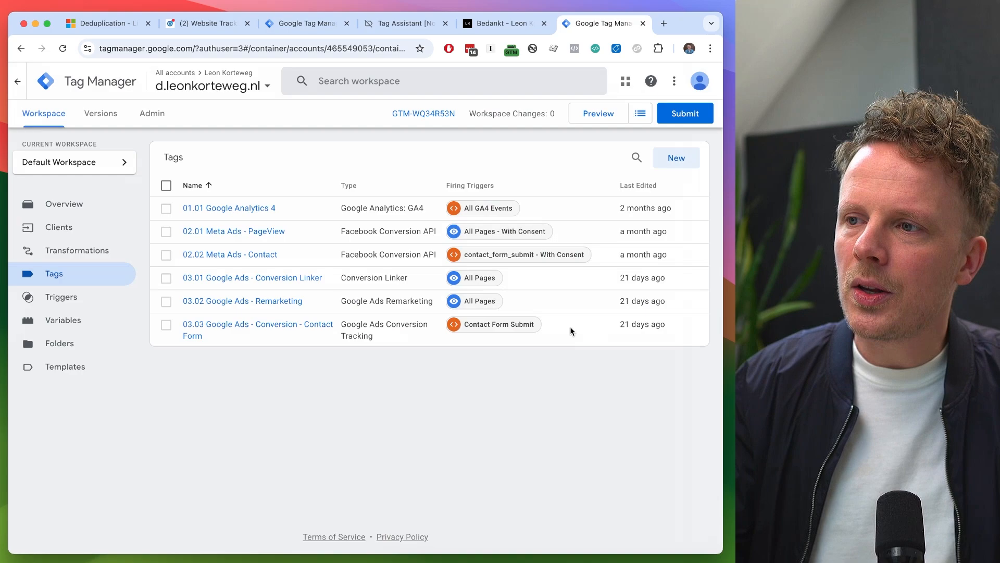
left_click(524, 256)
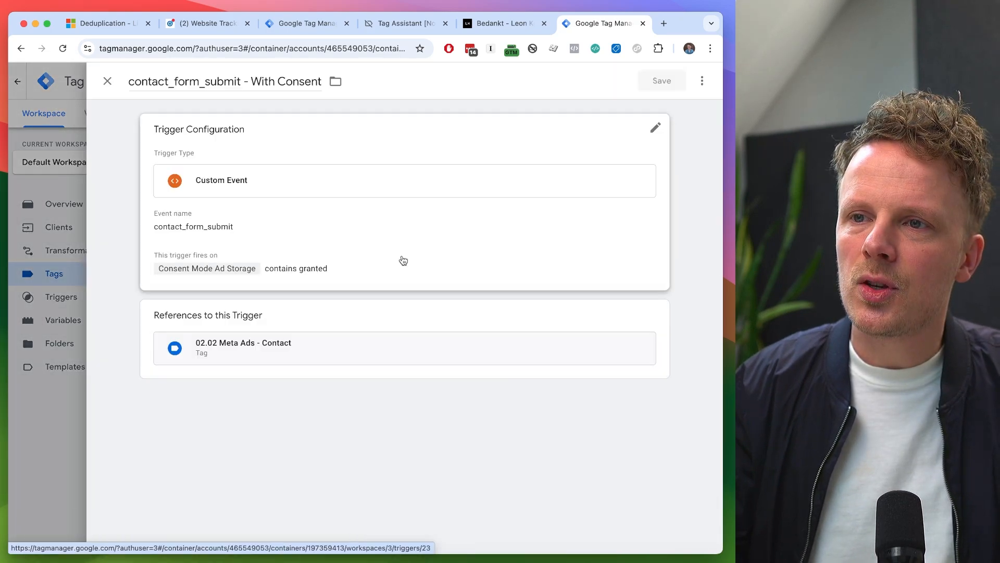
left_click(255, 241)
double_click(230, 242)
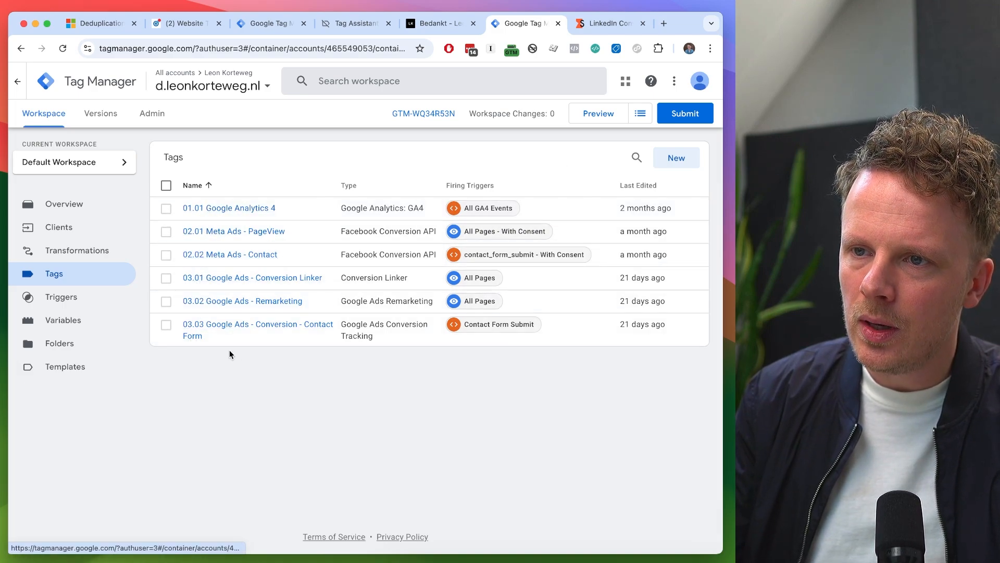
- Create a new tag in the server container and name it "04.01 LinkedIn - Page View"
left_click(676, 157)
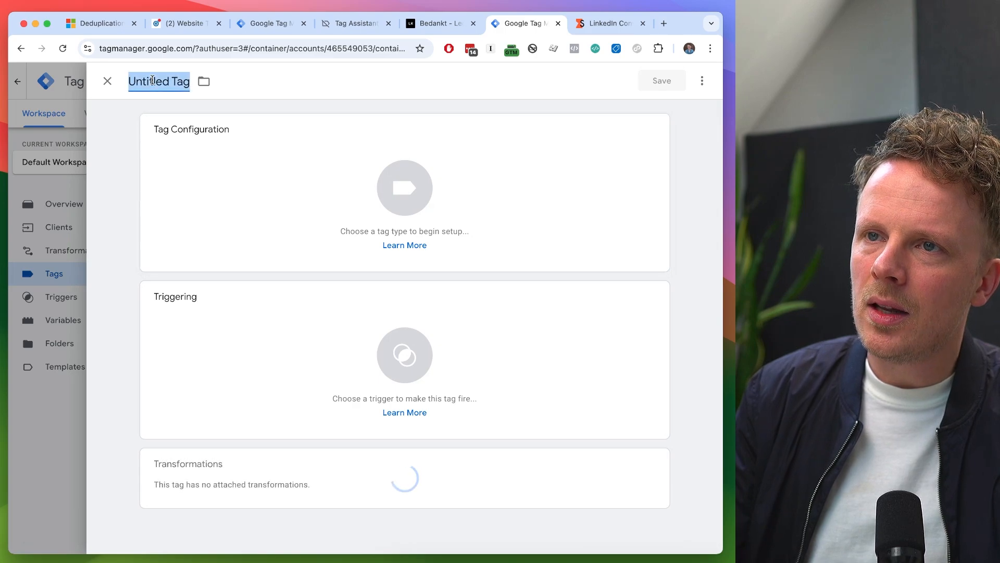
type("04.01")
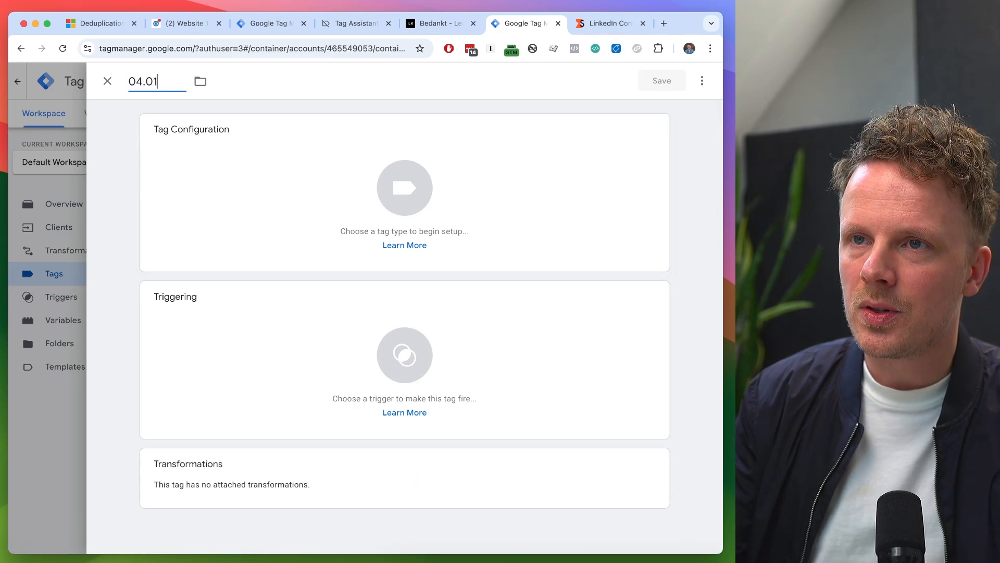
type(" Link")
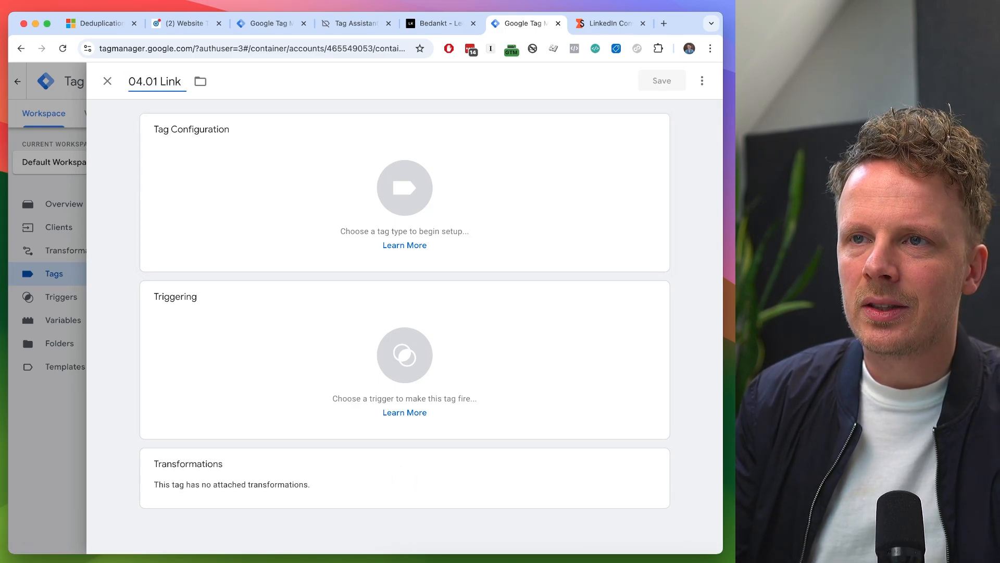
type("edIn")
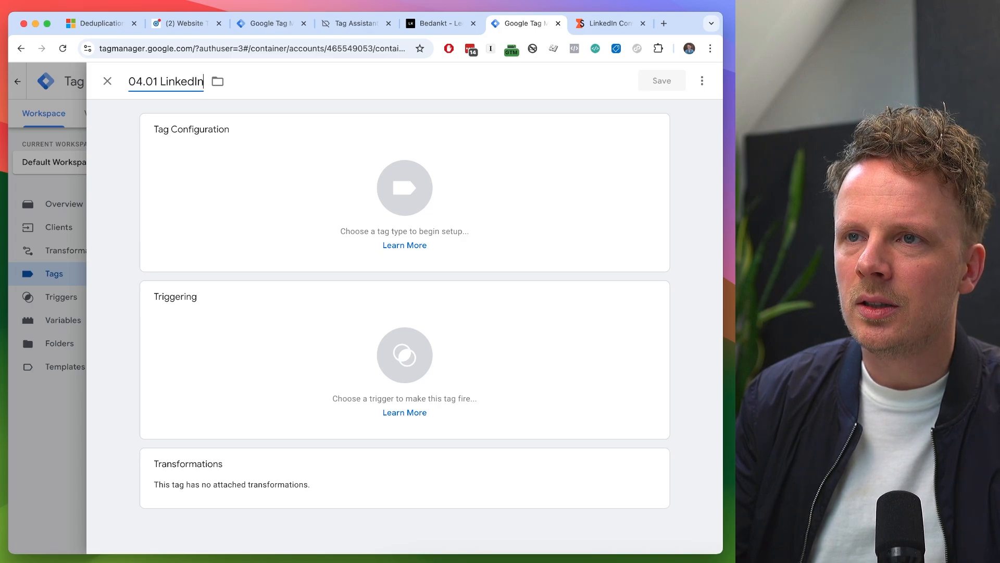
type(" - Page View")
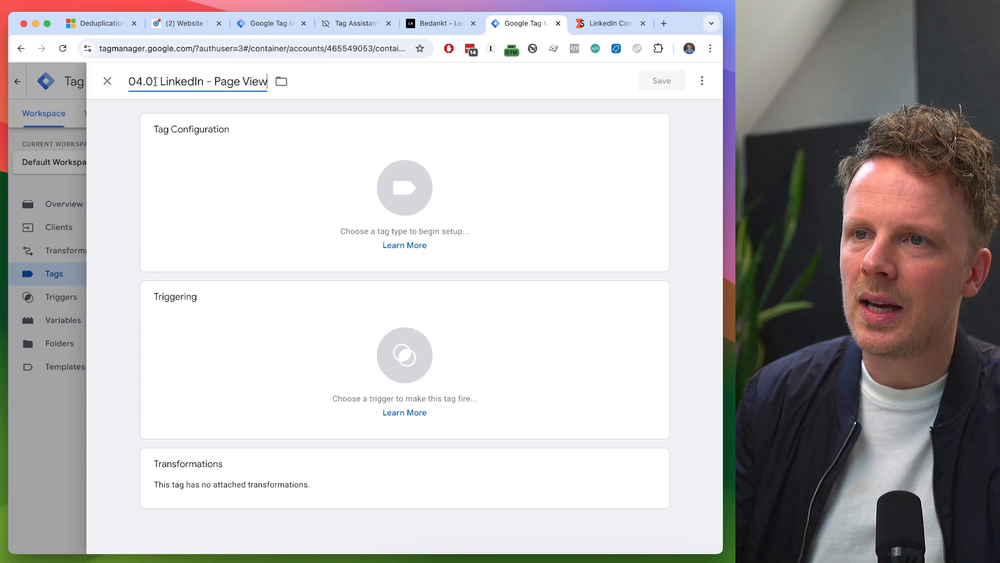
- Find stape-io's LinkedIn Conversion API template in the Community Template Gallery and add it to the workspace as the tag's type
left_click(243, 164)
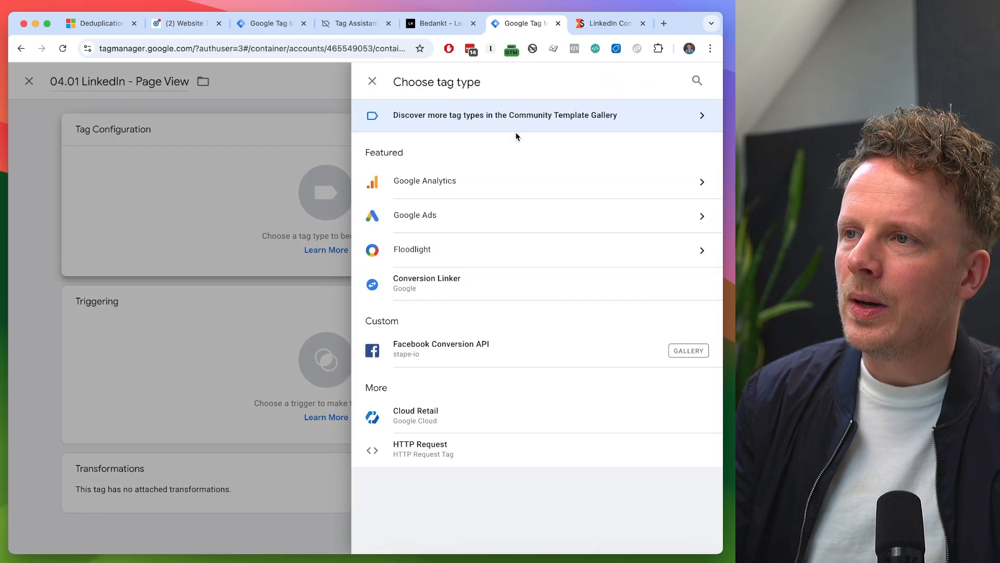
left_click(580, 124)
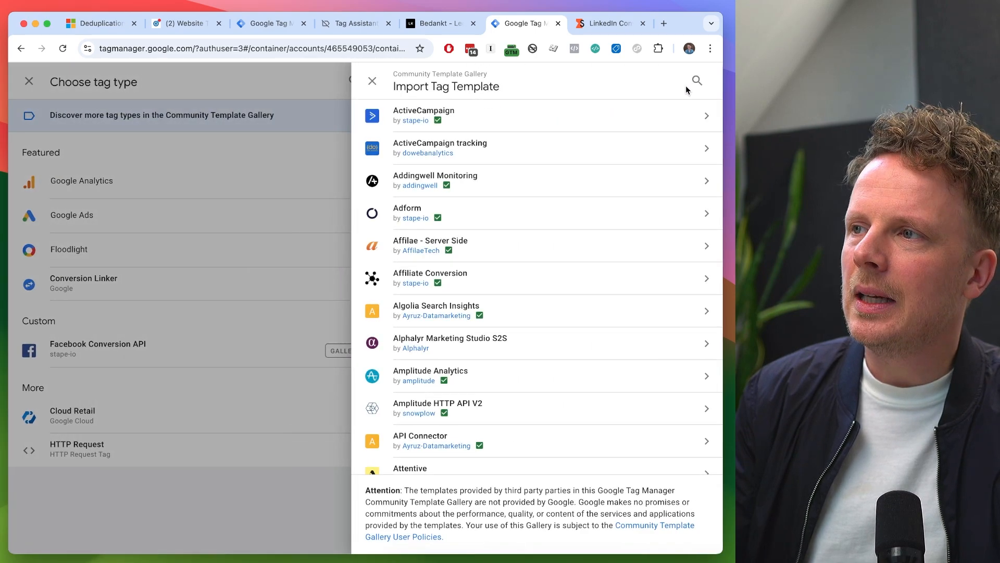
left_click(685, 85)
type("linkedin")
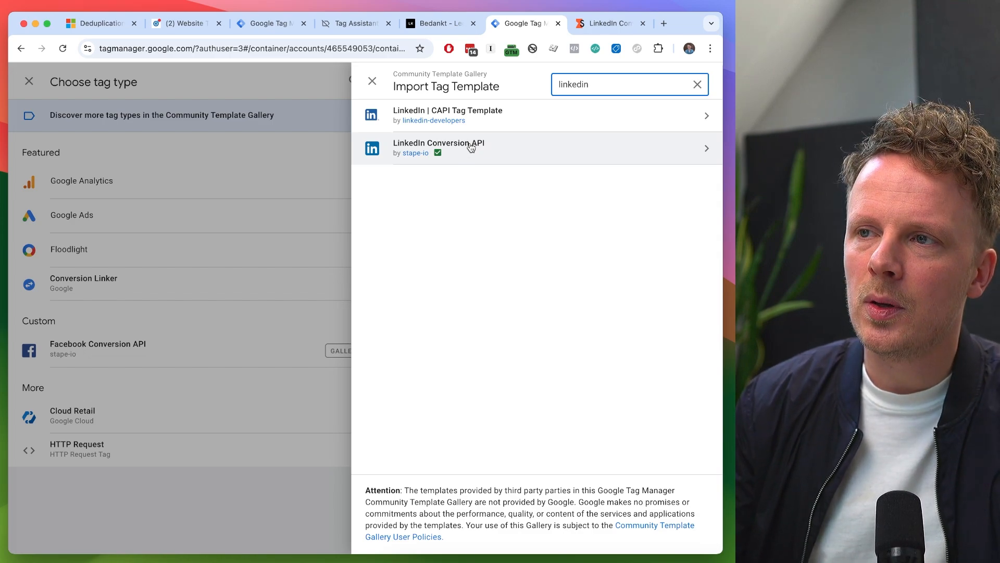
left_click(500, 160)
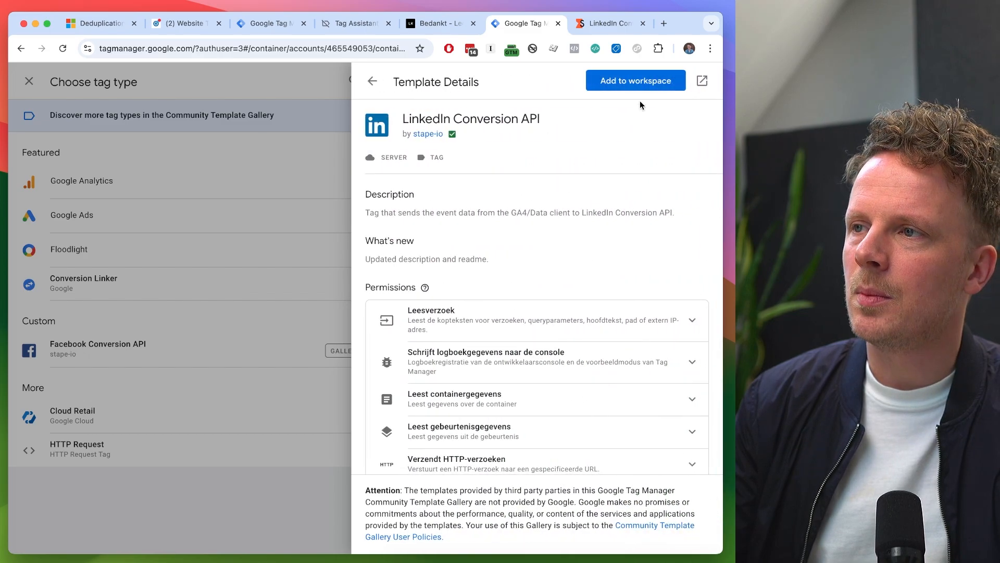
left_click(657, 83)
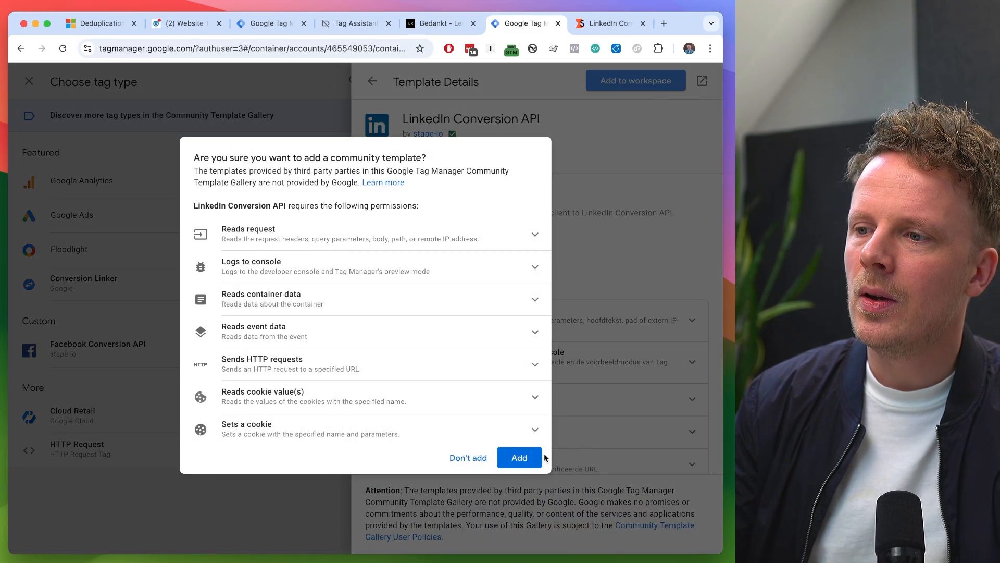
left_click(539, 458)
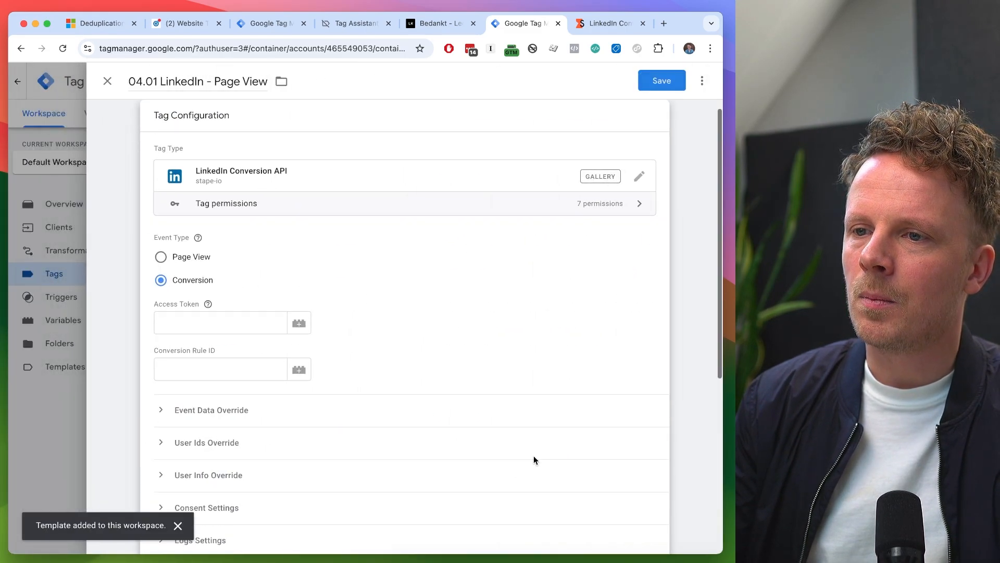
- Review the LinkedIn Conversion API tag's settings and compare the Page View and Conversion event types
scroll(482, 303, "down", 4)
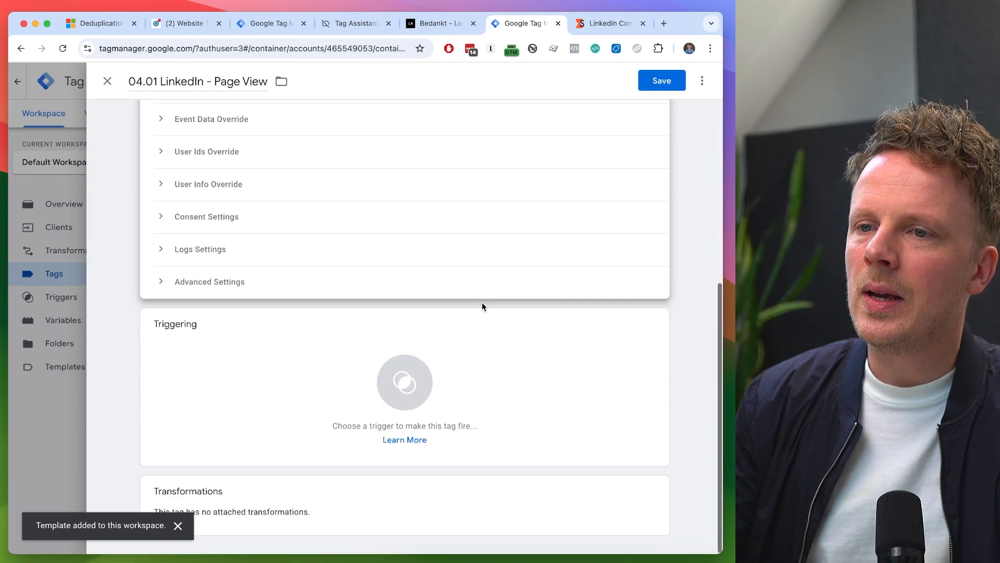
scroll(482, 303, "up", 5)
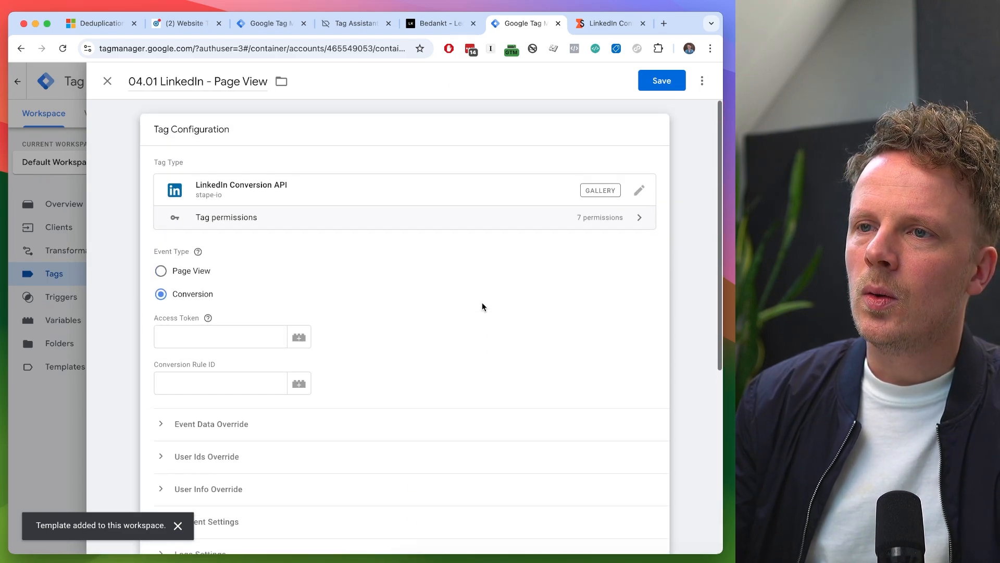
left_click(187, 271)
left_click(189, 296)
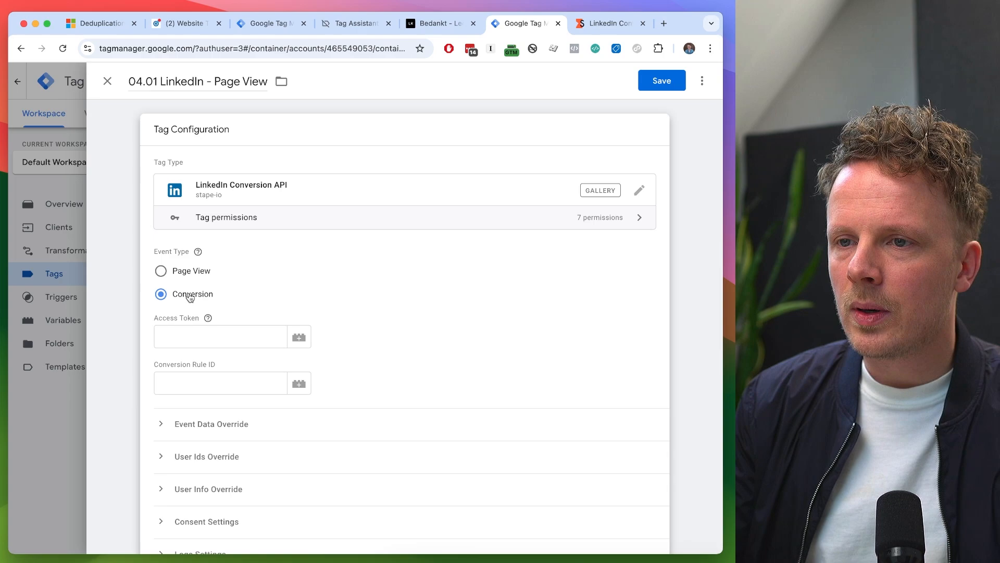
- Set the LinkedIn tag's event type to Page View and read the explanation of the PageView method in Stape's LinkedIn Conversion API article
left_click(186, 275)
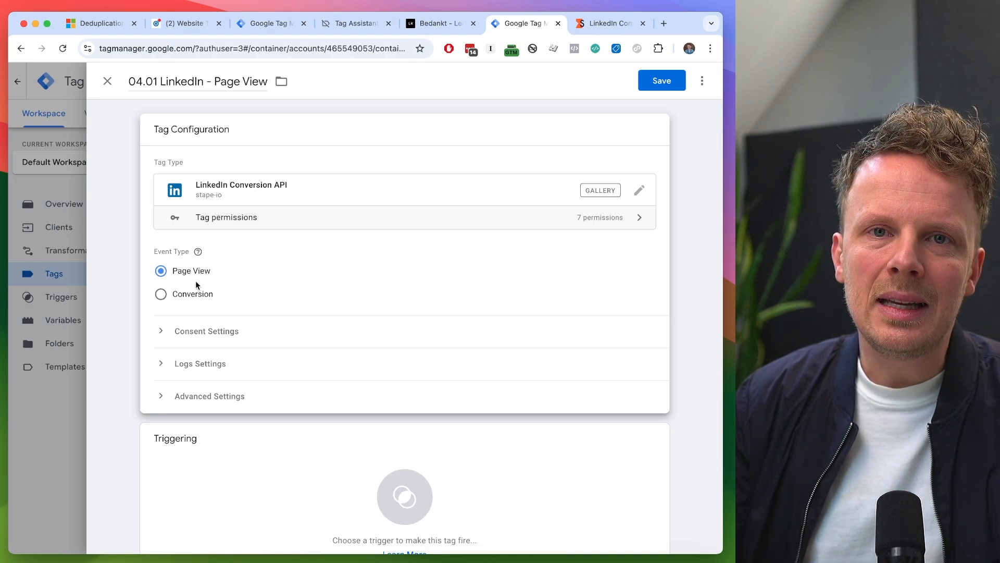
left_click(261, 25)
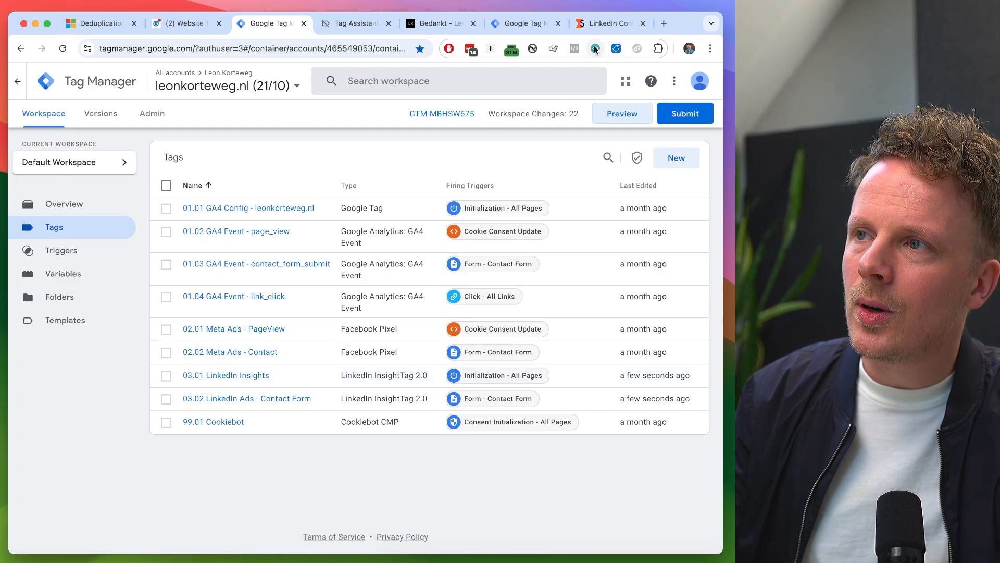
left_click(524, 23)
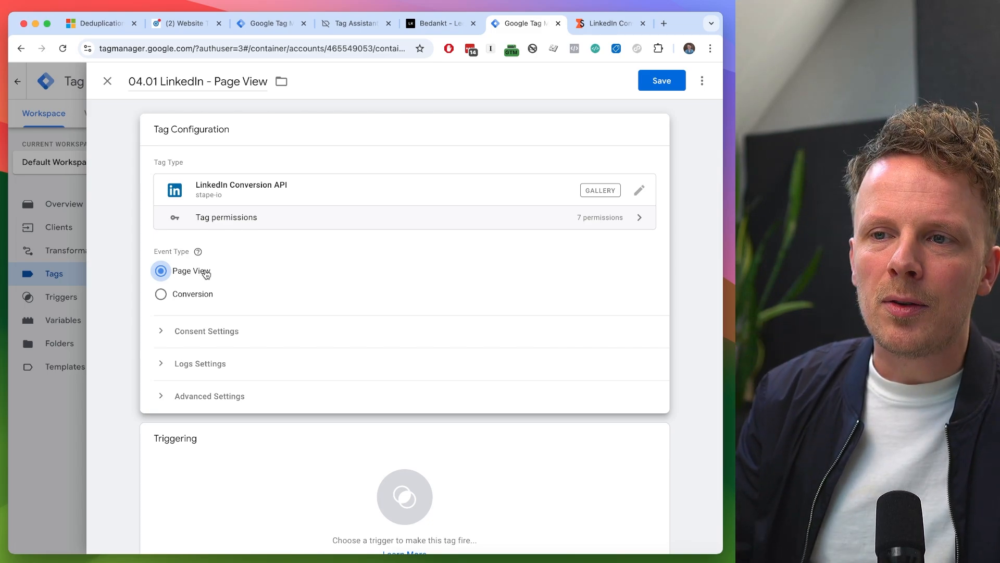
left_click(609, 23)
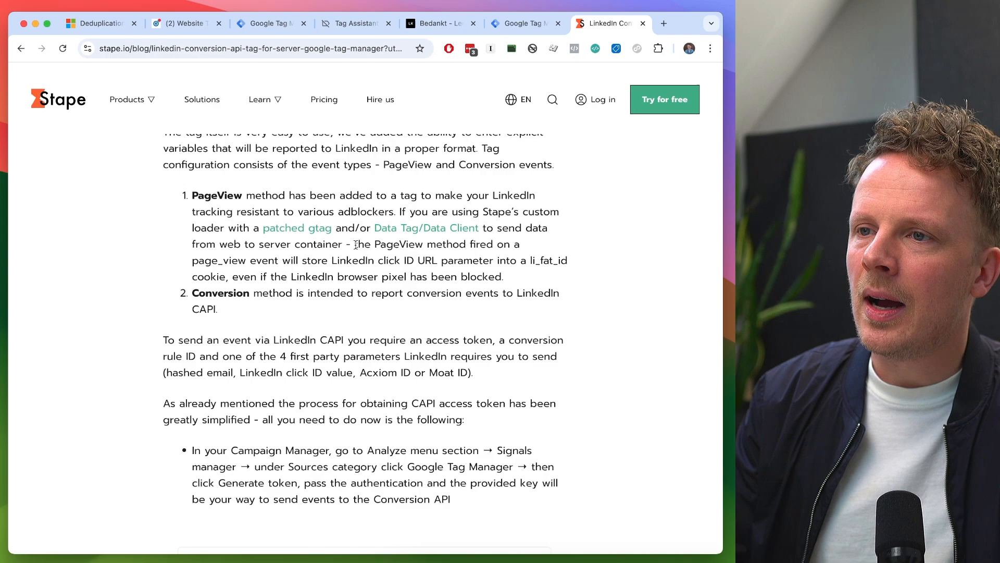
scroll(343, 241, "up", 1)
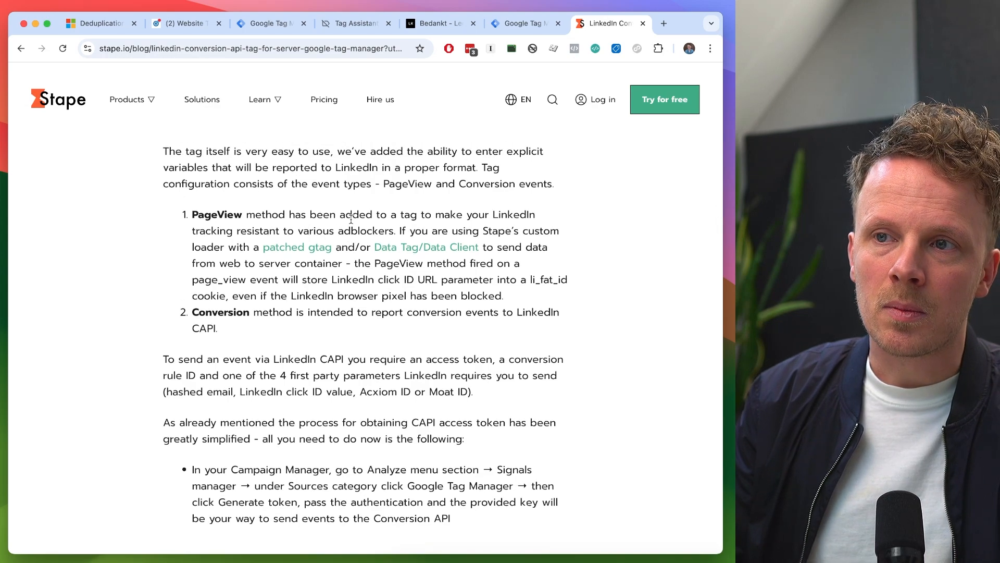
left_click(196, 49)
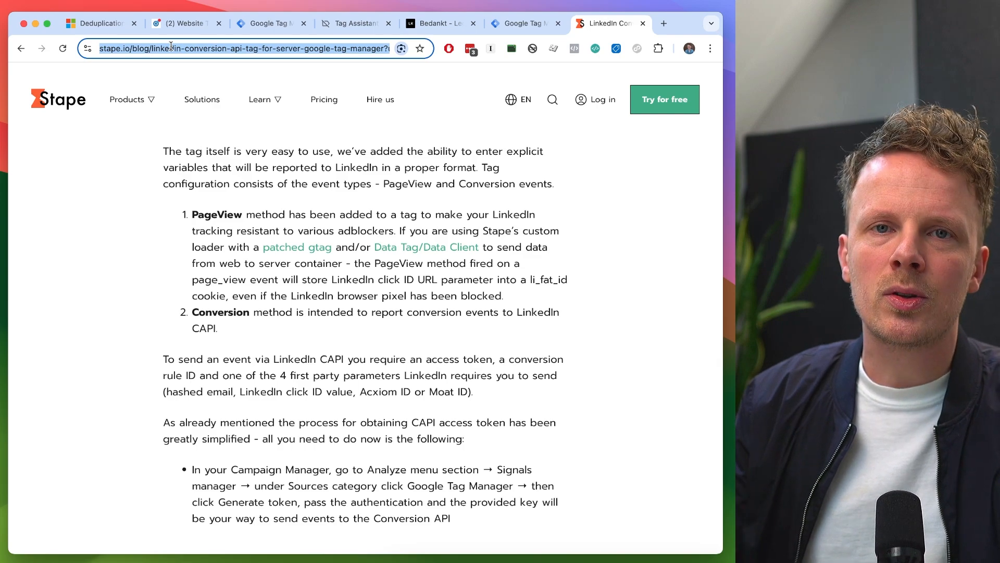
key("ctrl+shift+Tab")
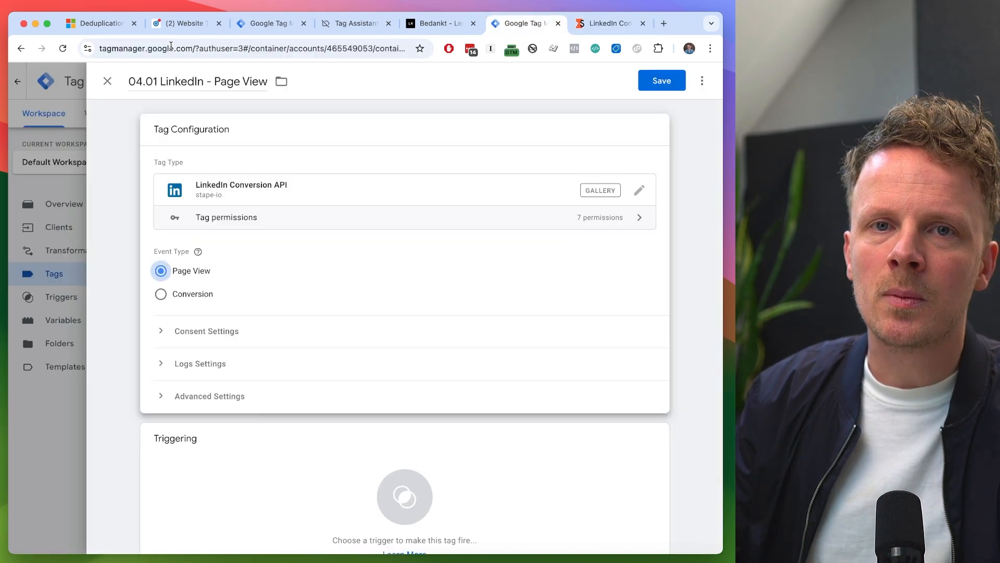
key("ctrl+Tab")
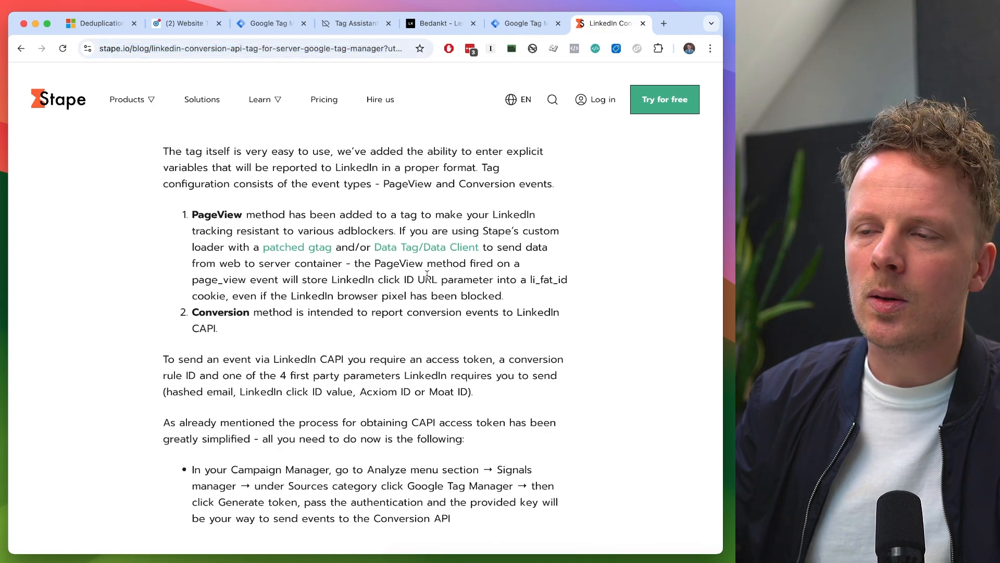
key("ctrl+shift+Tab")
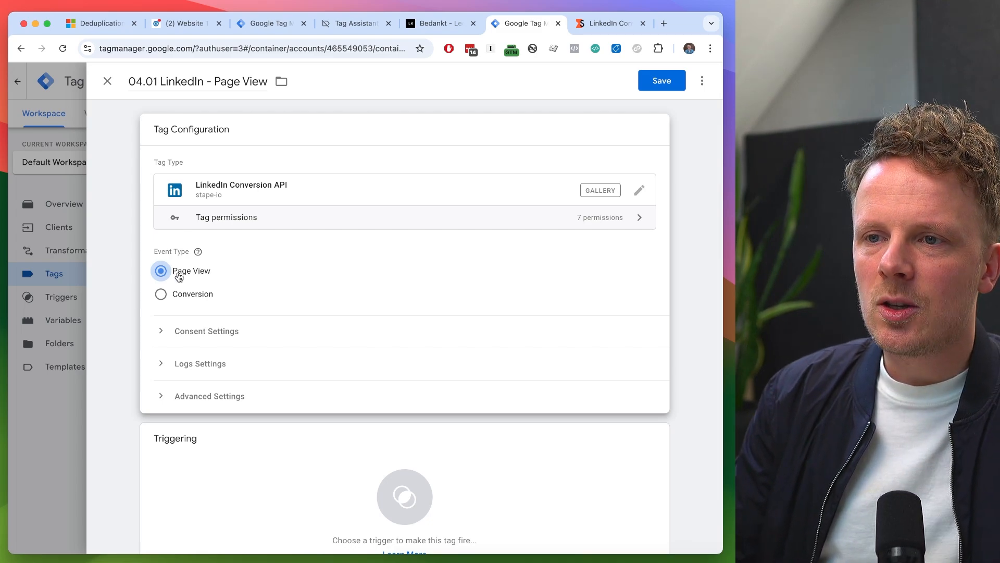
- Assign the "All Pages - With Consent" trigger to the "04.01 LinkedIn - Page View" tag and save the tag
left_click(285, 463)
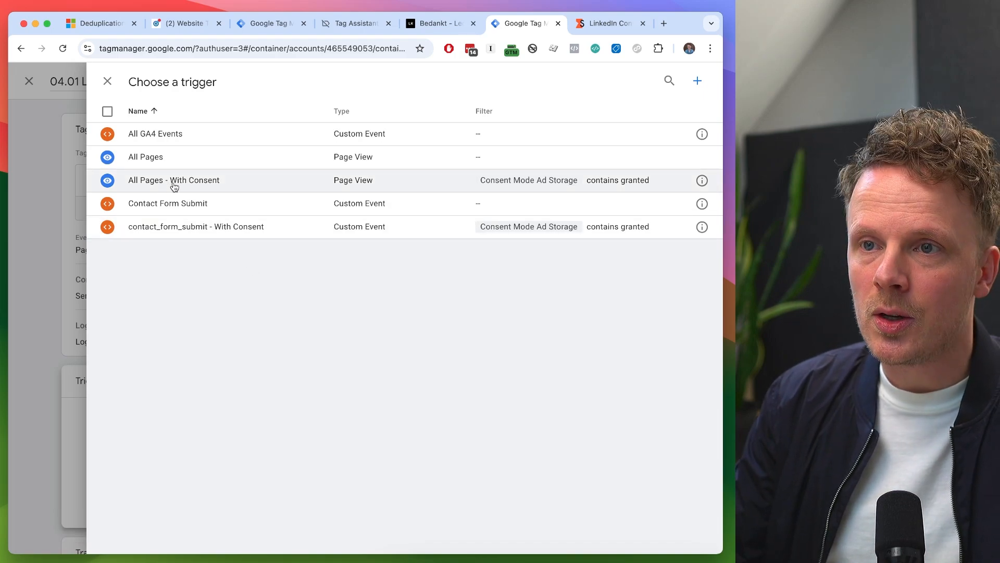
left_click(174, 182)
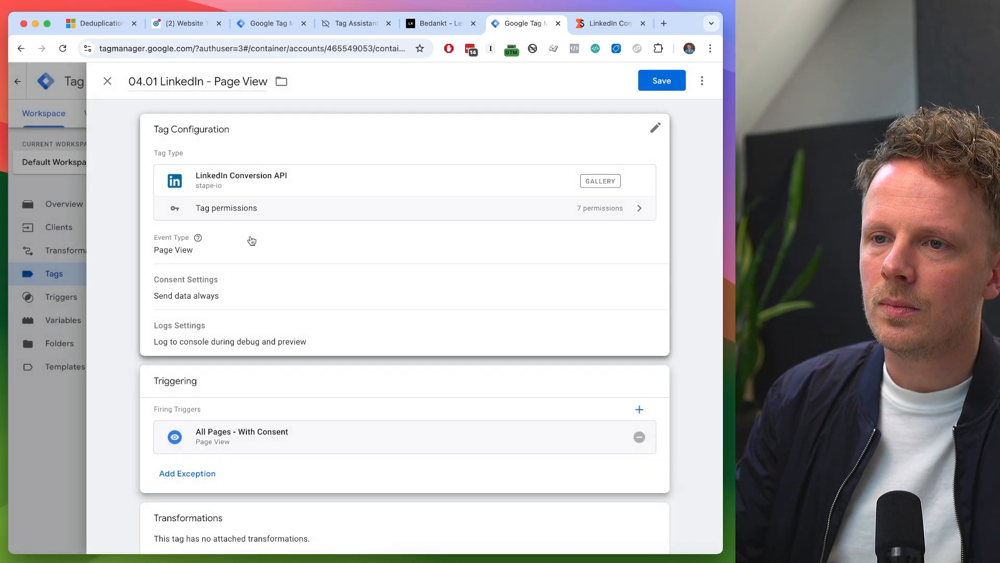
left_click(663, 84)
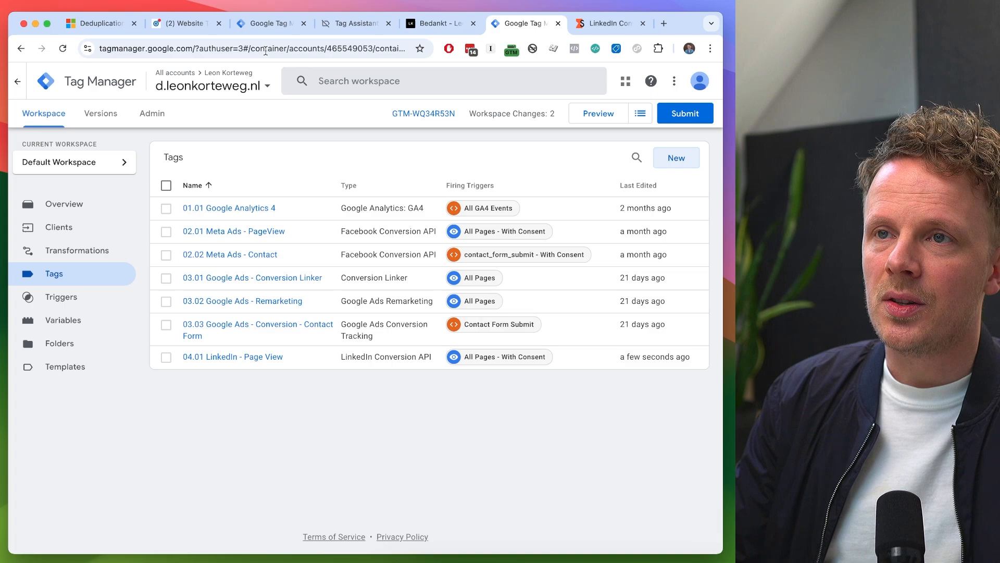
- In LinkedIn Campaign Manager, start a new Conversions API conversion named "Contact Form Submit (server)" with the category Lead
left_click(193, 32)
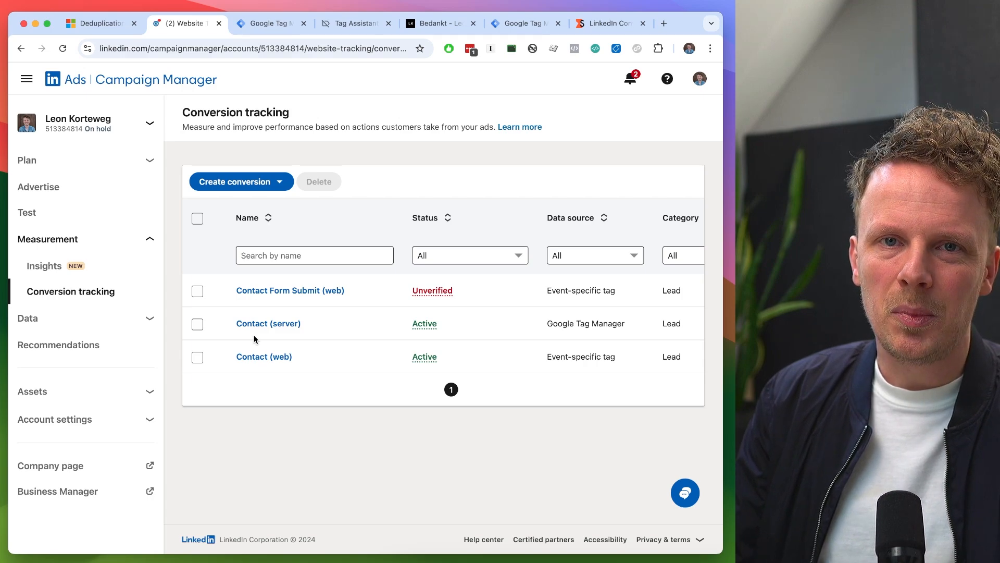
left_click(239, 182)
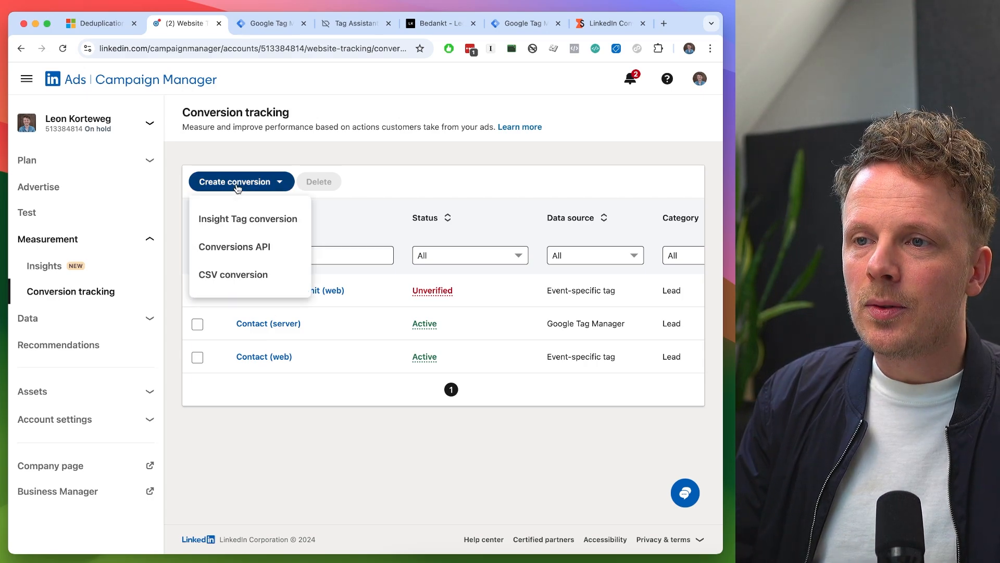
left_click(229, 249)
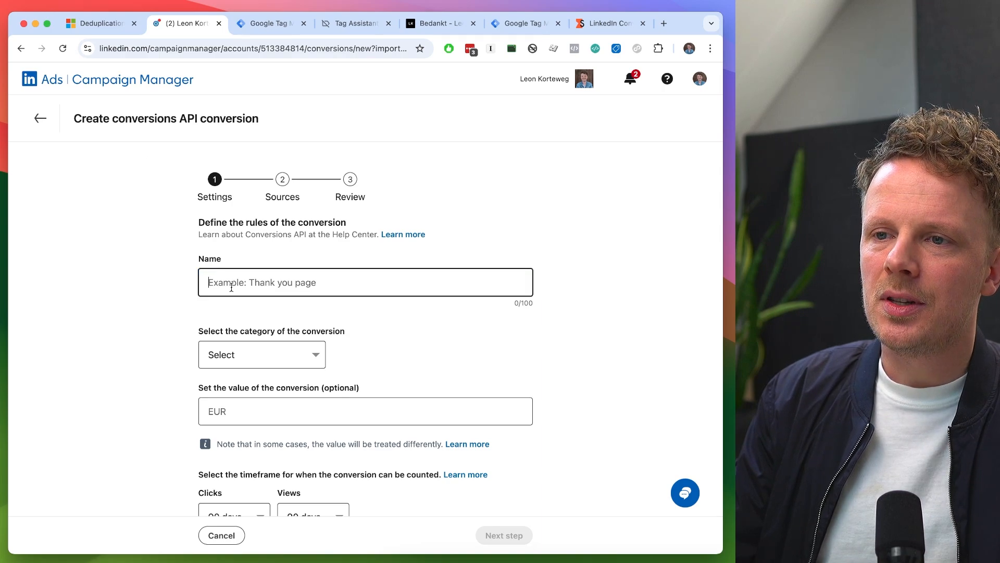
type("Contact Form Submit")
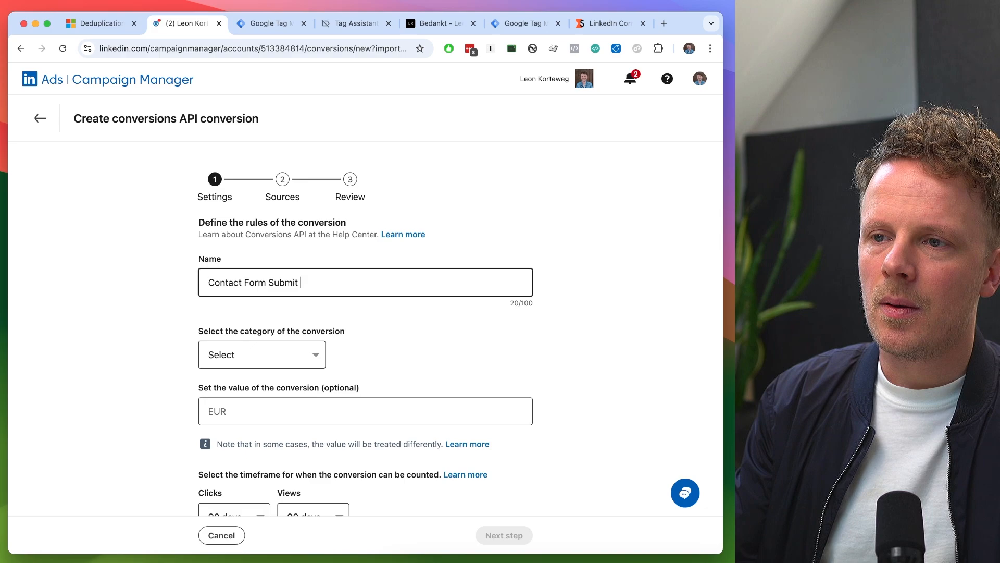
type(" (server)")
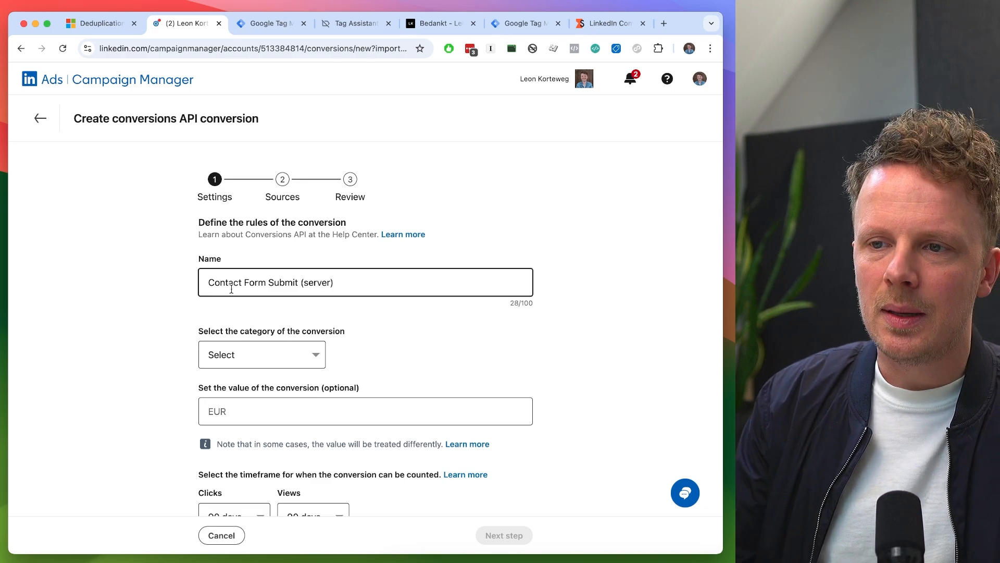
left_click(232, 357)
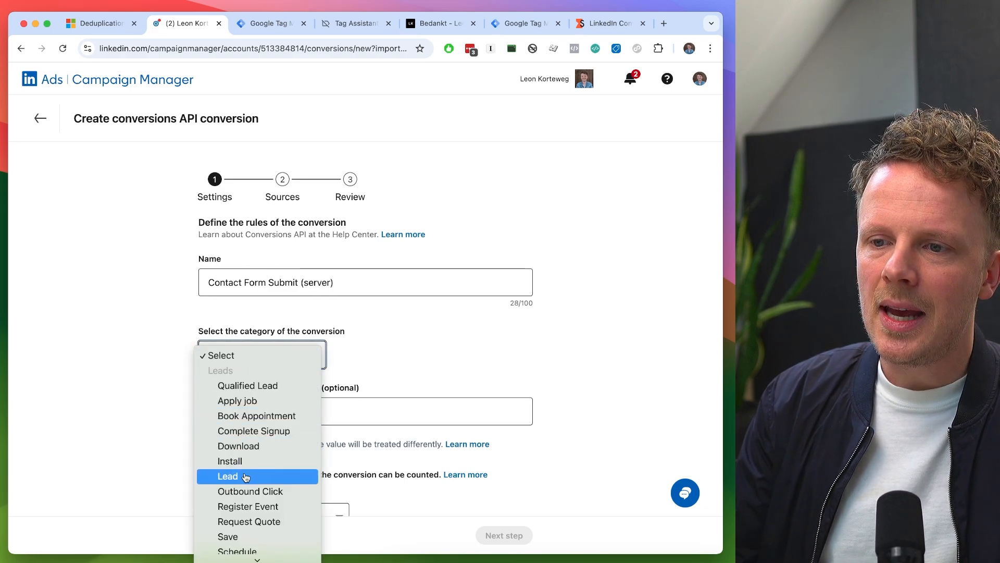
left_click(229, 476)
- Set the conversion's counting timeframe to 30 days for clicks and 7 days for views
scroll(207, 368, "down", 3)
left_click(221, 398)
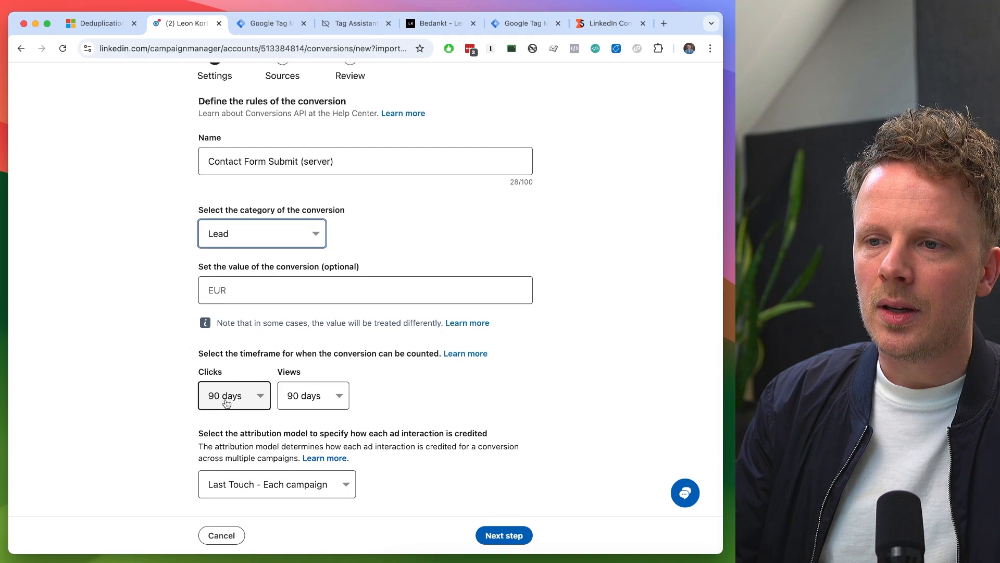
left_click(320, 405)
left_click(320, 404)
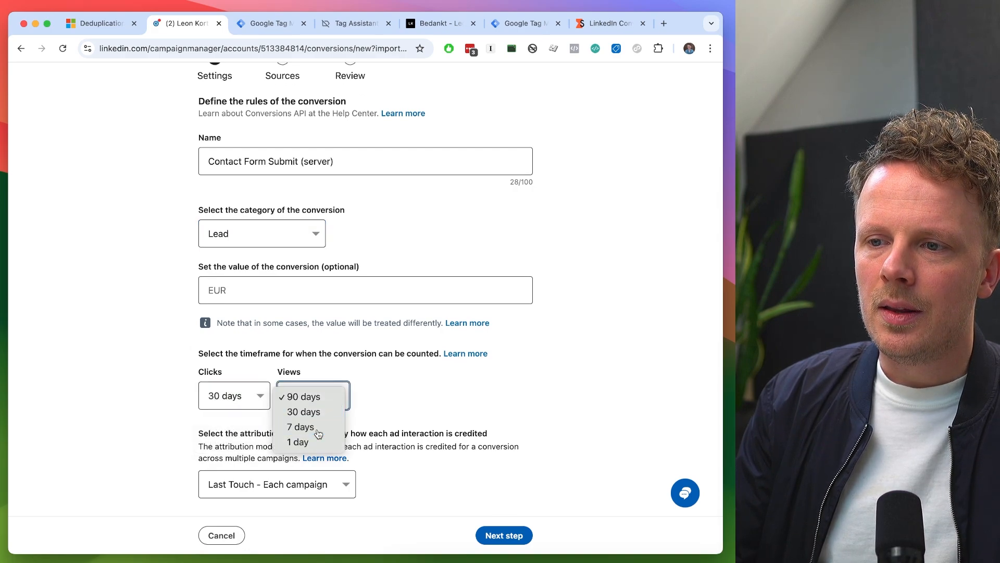
left_click(318, 429)
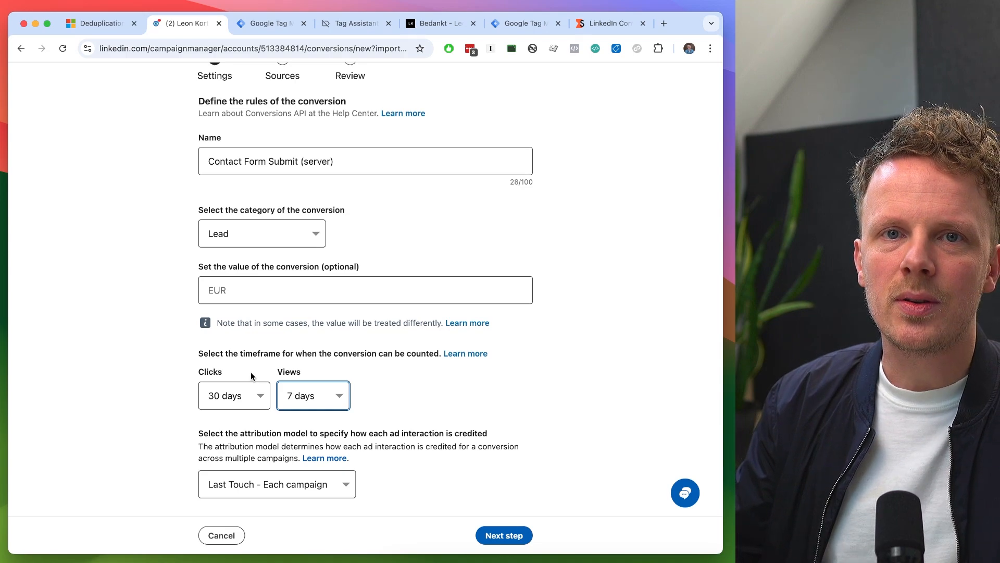
- Try a 90-day timeframe for views and return it to 7 days, keeping clicks at 30 days
left_click(251, 396)
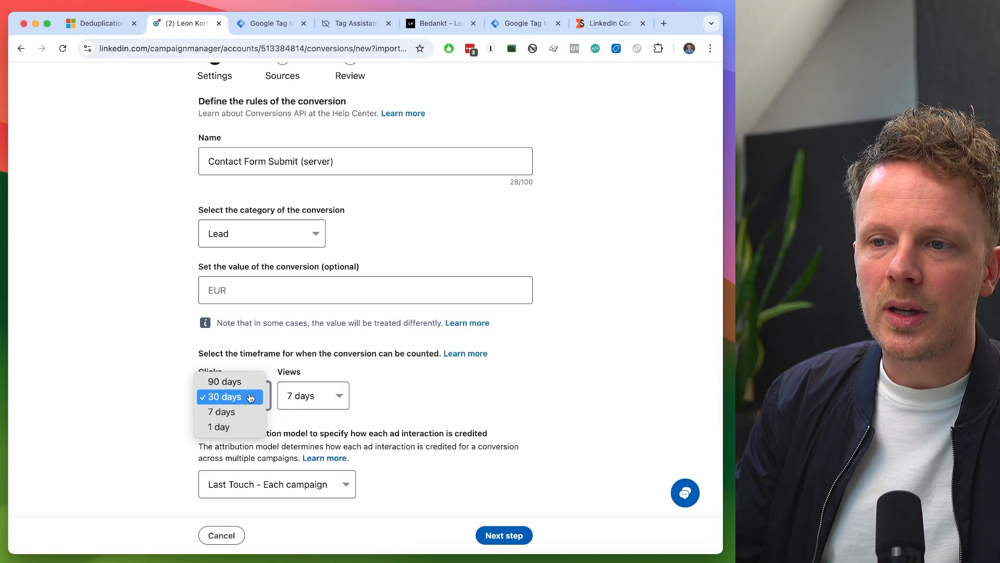
left_click(251, 395)
left_click(294, 396)
left_click(292, 367)
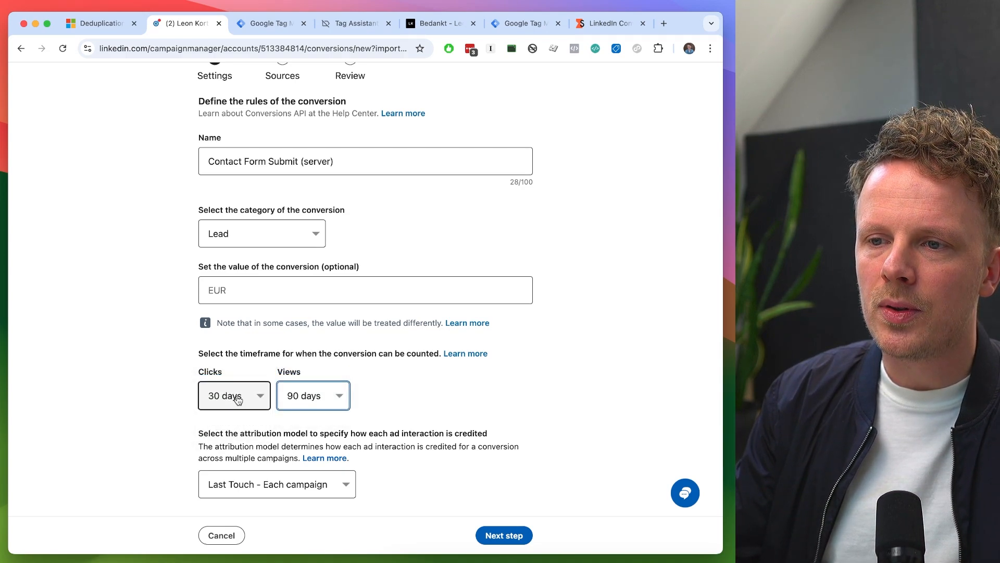
left_click(307, 396)
left_click(300, 424)
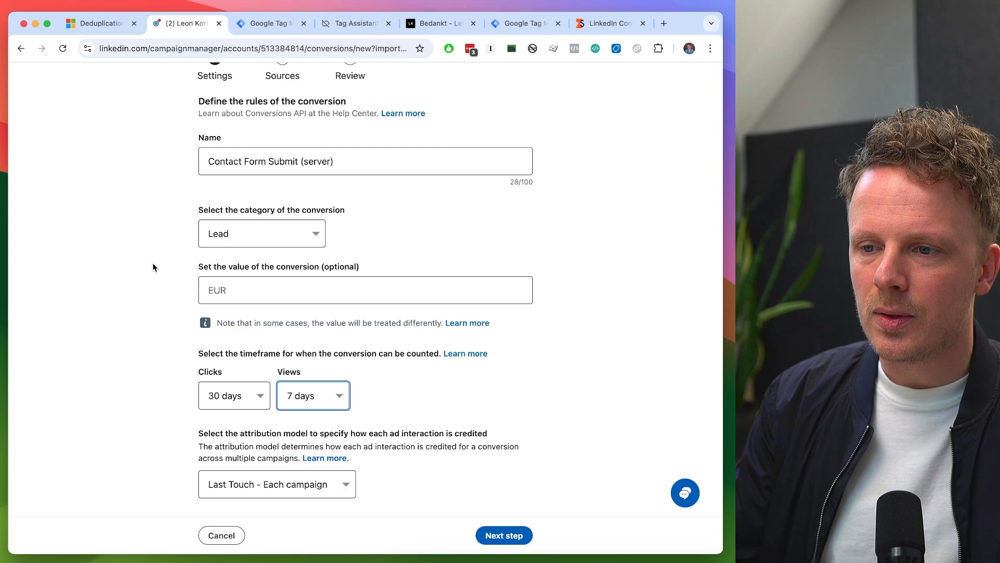
- Accept the conversion settings and connect Google Tag Manager as the source integration, authorizing it with the website owner's Google account
left_click_drag(198, 433, 298, 437)
left_click(296, 433)
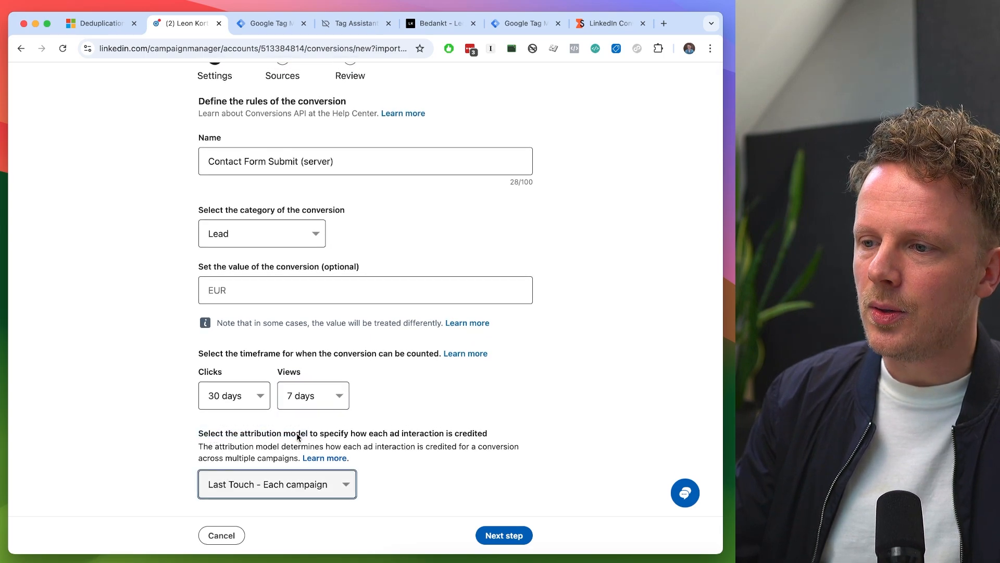
left_click(495, 536)
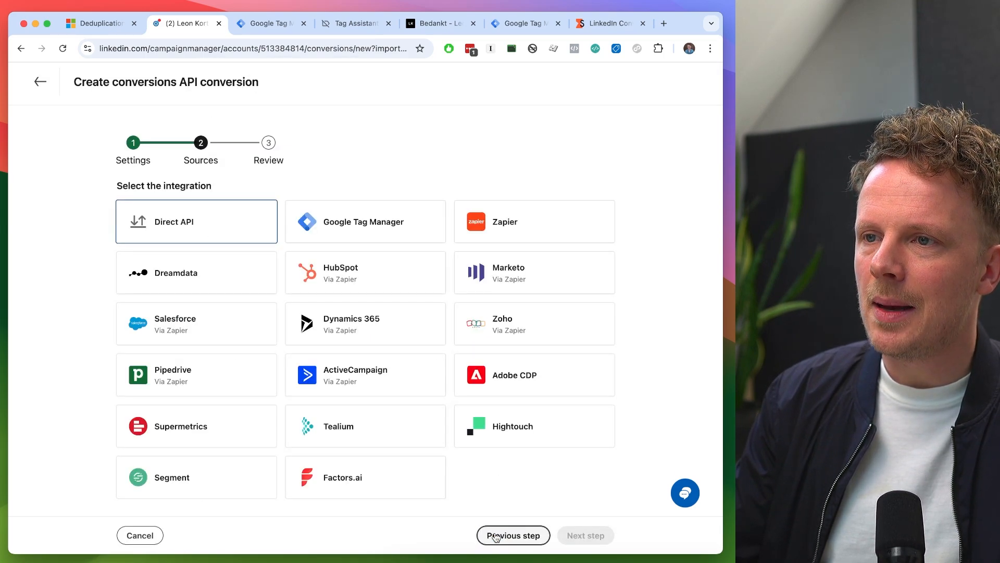
left_click(405, 226)
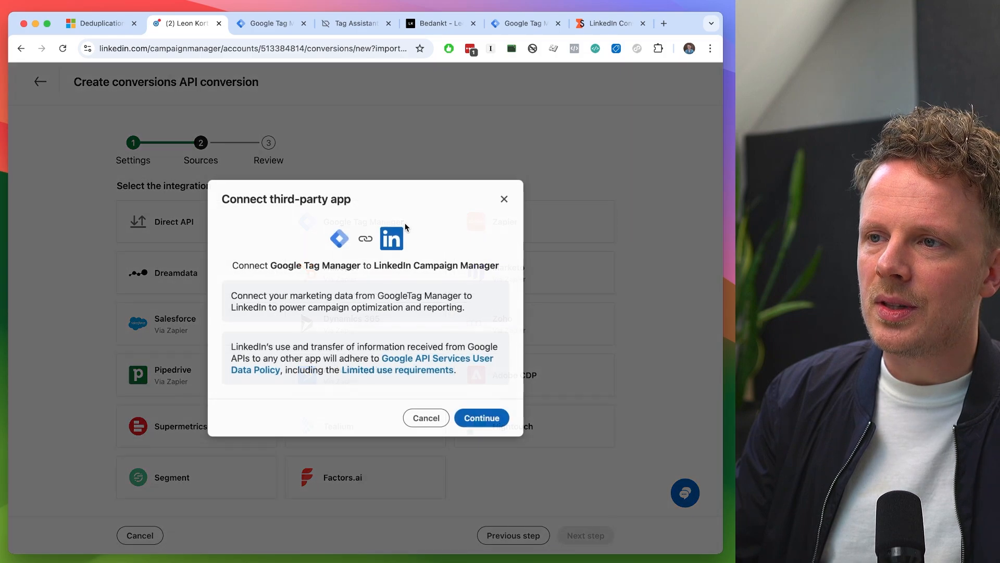
left_click(482, 418)
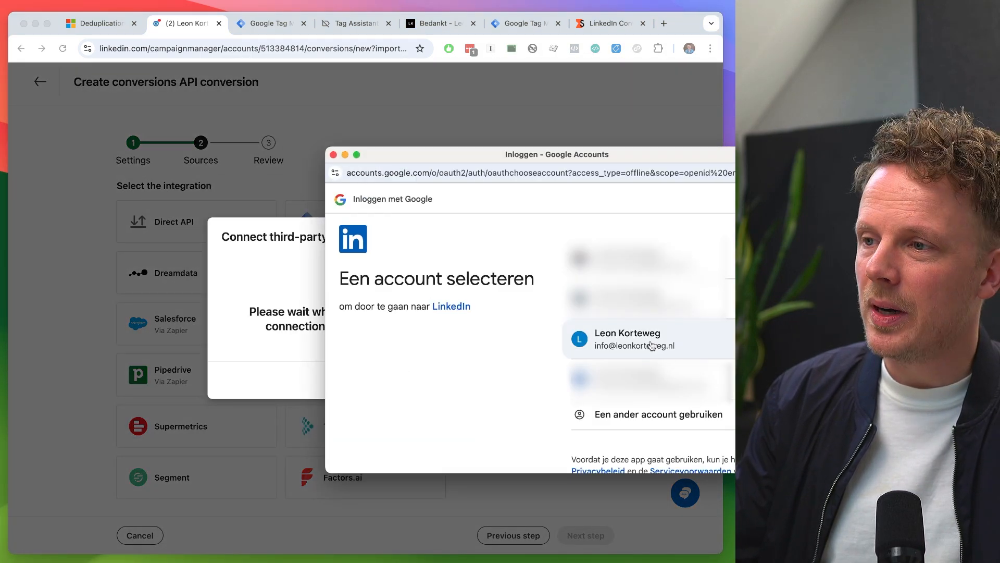
left_click(651, 346)
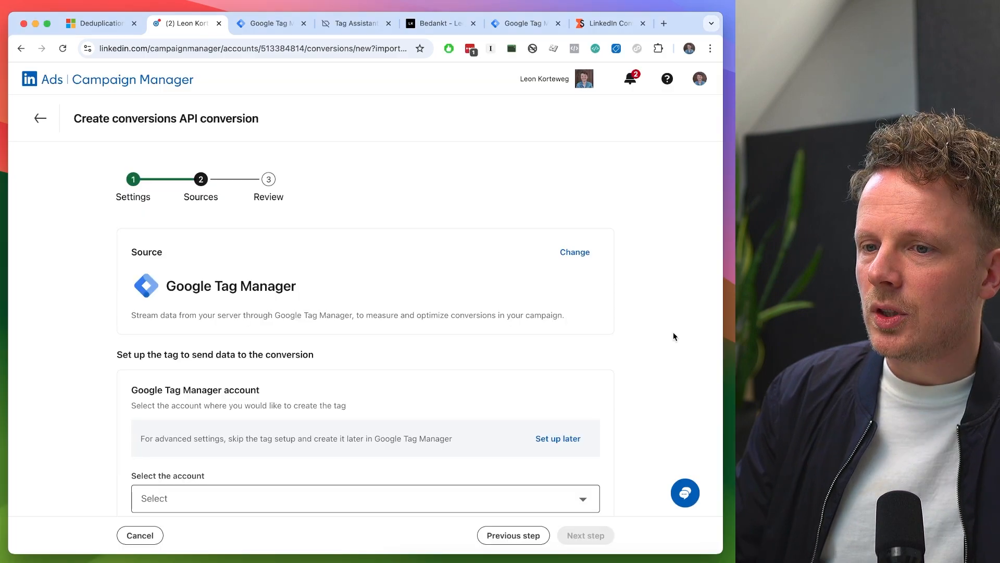
- Defer the Google Tag Manager tag setup for manual configuration, proceed to the review and create the conversion
scroll(673, 336, "down", 3)
scroll(673, 336, "up", 3)
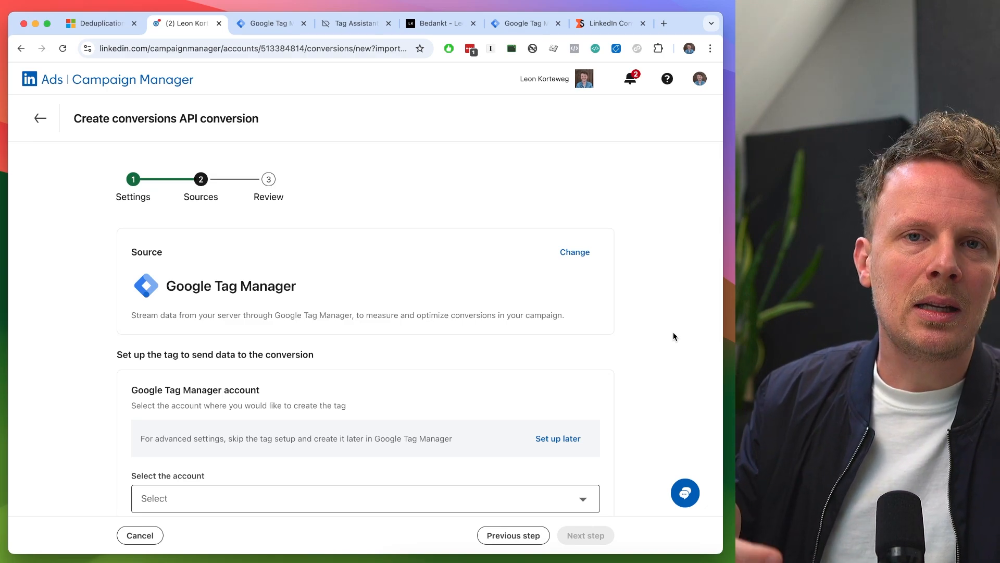
scroll(673, 336, "down", 3)
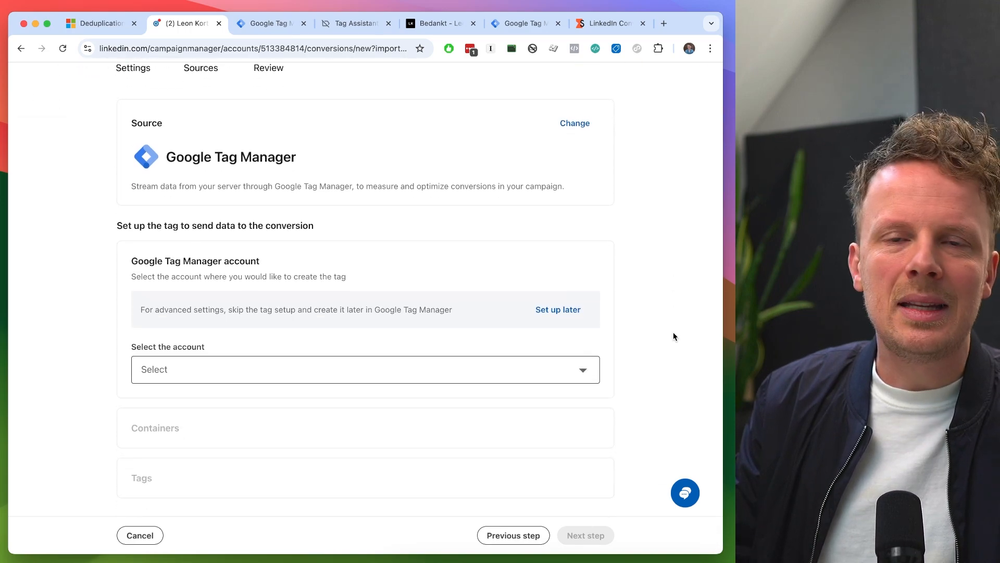
left_click(559, 310)
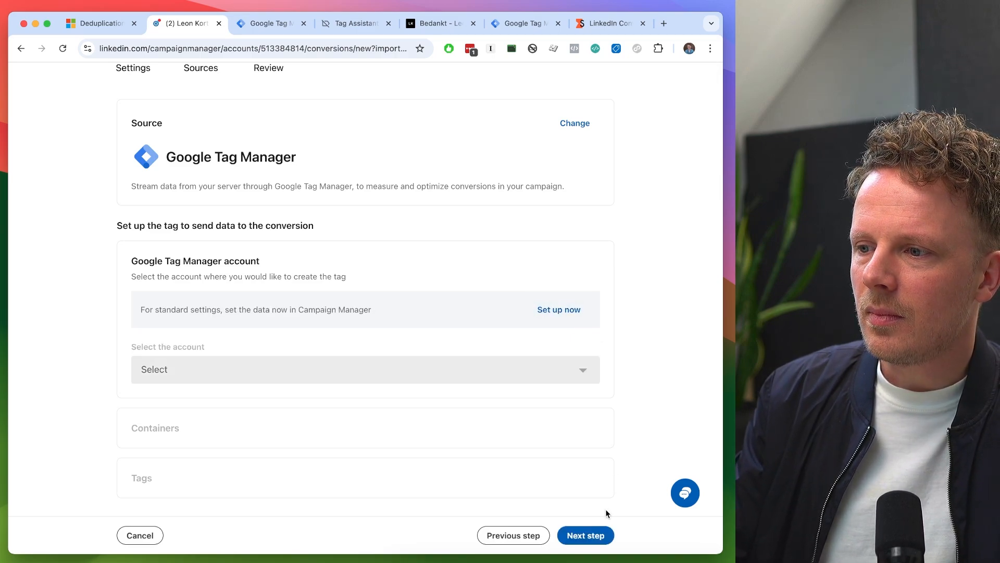
left_click(589, 535)
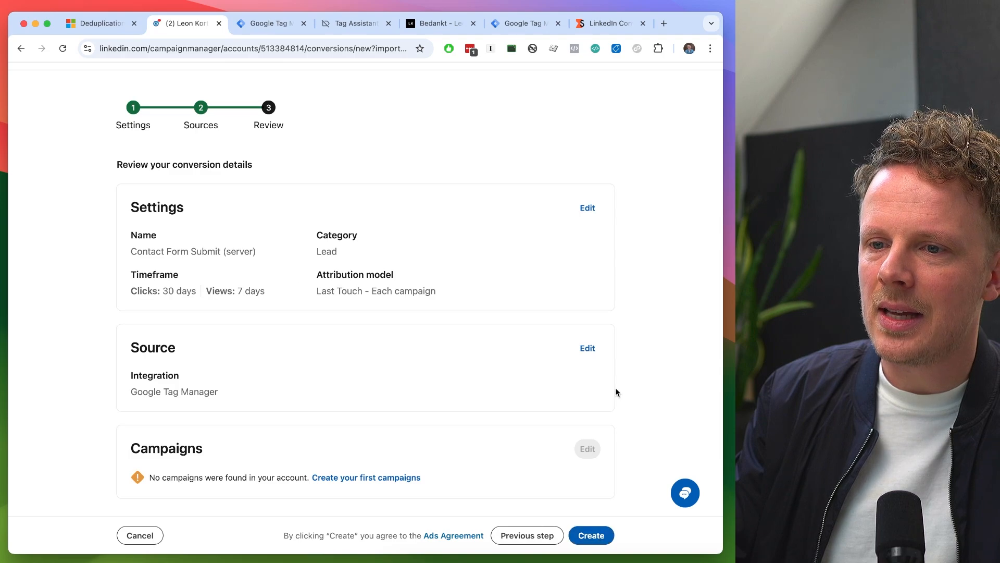
left_click(592, 536)
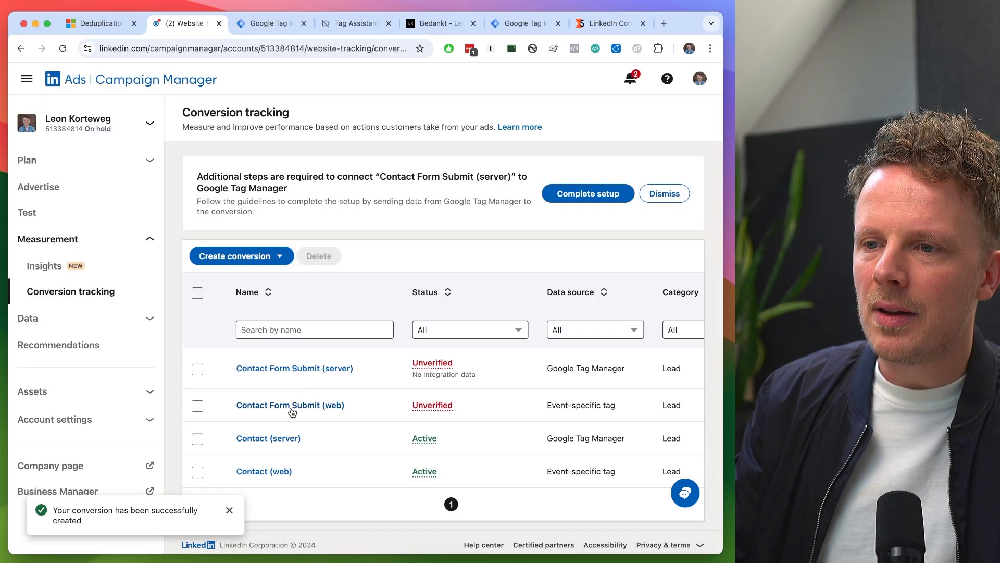
- Open the Contact Form Submit (server) conversion and copy its page URL into the Nova text editor
left_click(316, 370)
left_click(217, 51)
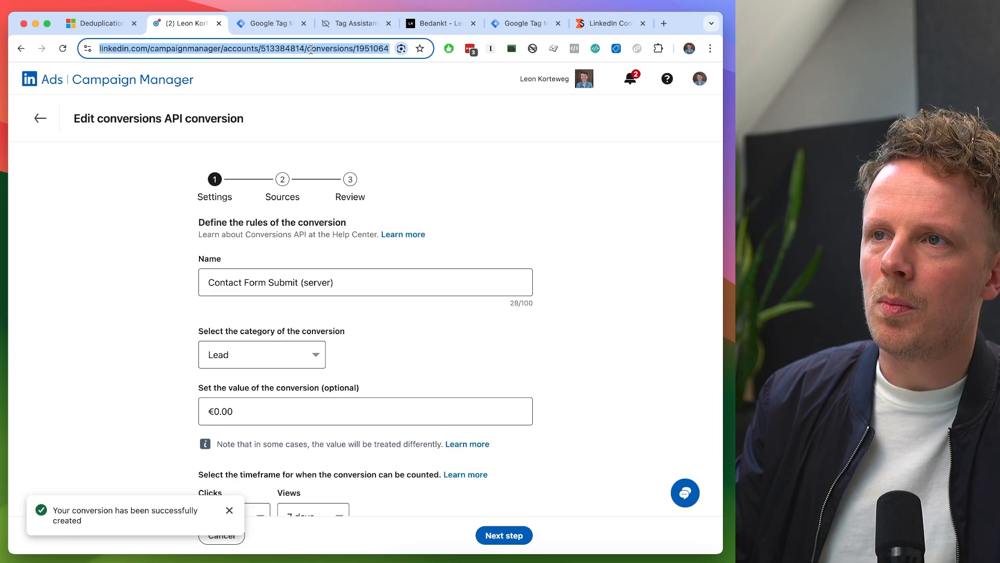
key("super+Tab")
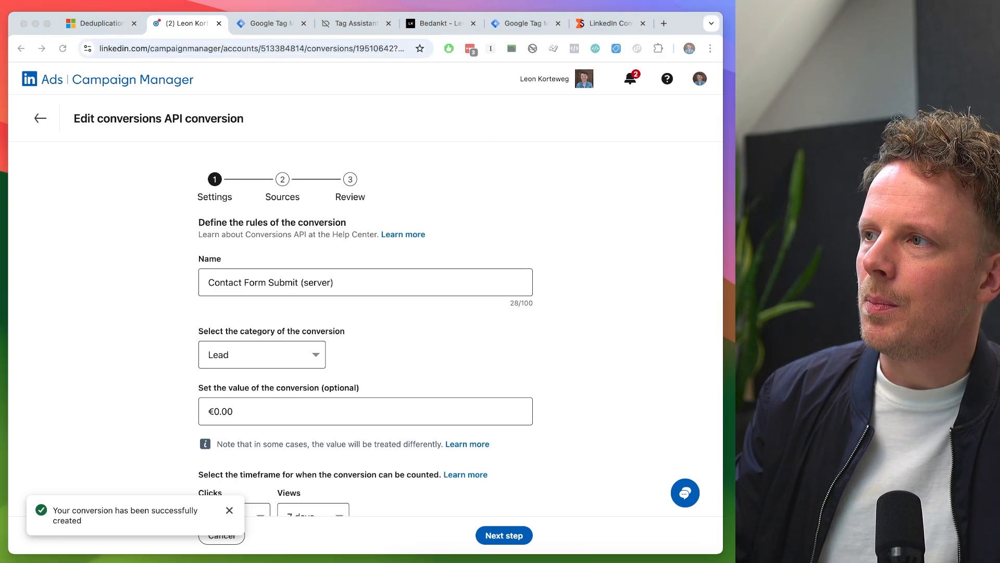
left_click_drag(881, 80, 195, 76)
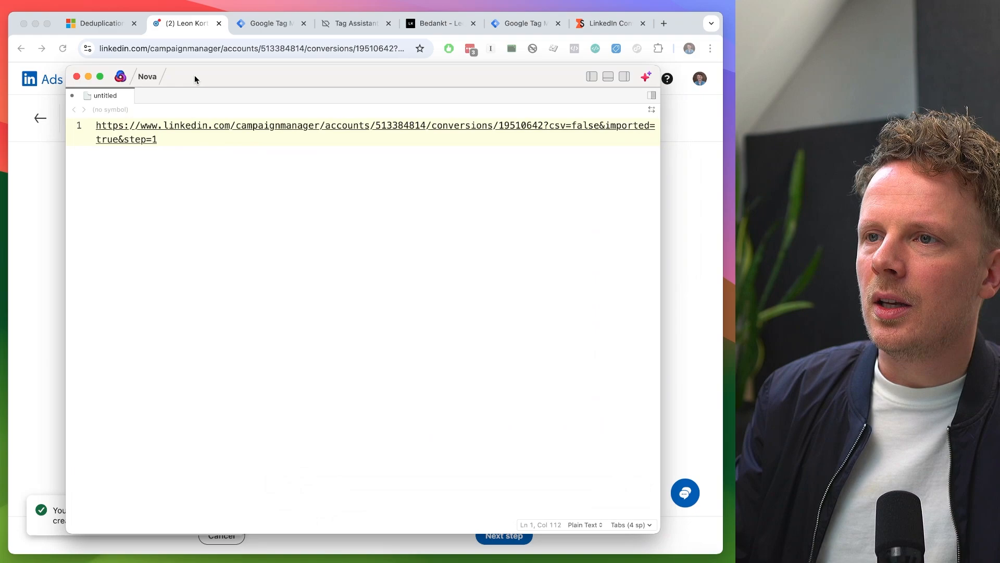
- Enlarge the pasted URL and examine which parts hold the ad account ID and the conversion ID
key("super+plus")
key("super+plus")
key("super+plus")
key("super+plus")
key("super+plus")
key("super+plus")
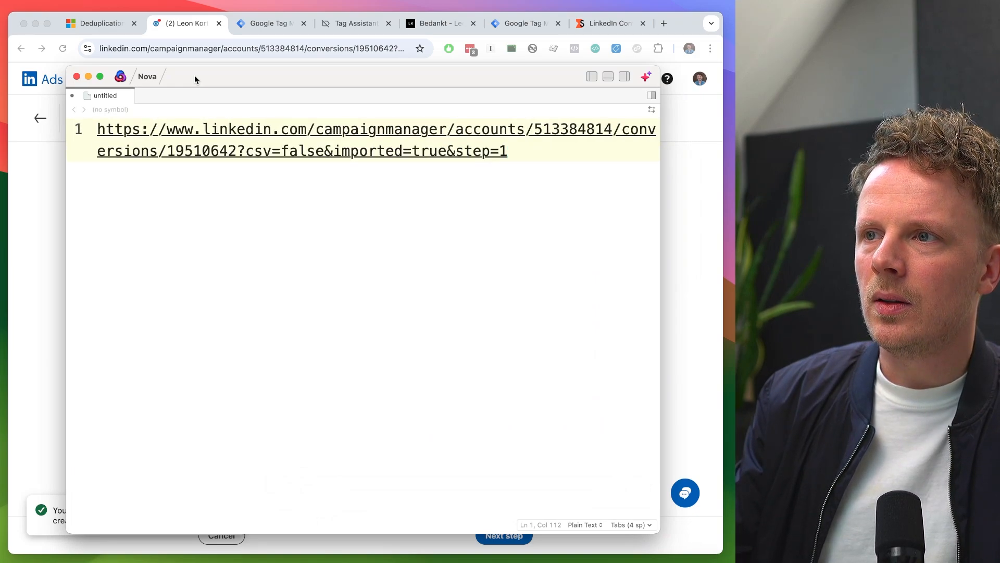
double_click(514, 129)
double_click(579, 130)
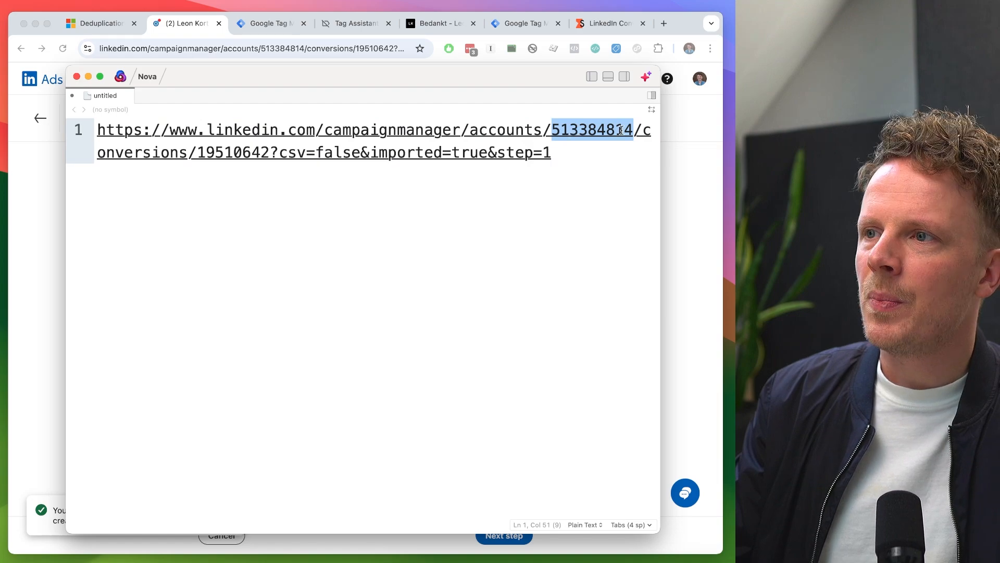
left_click_drag(646, 130, 195, 151)
double_click(227, 151)
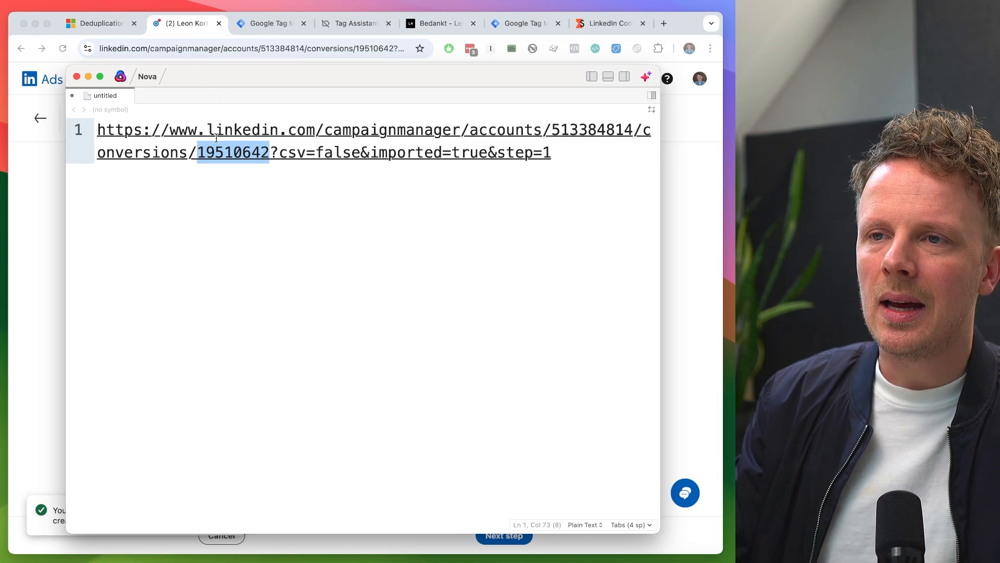
left_click_drag(211, 91, 207, 163)
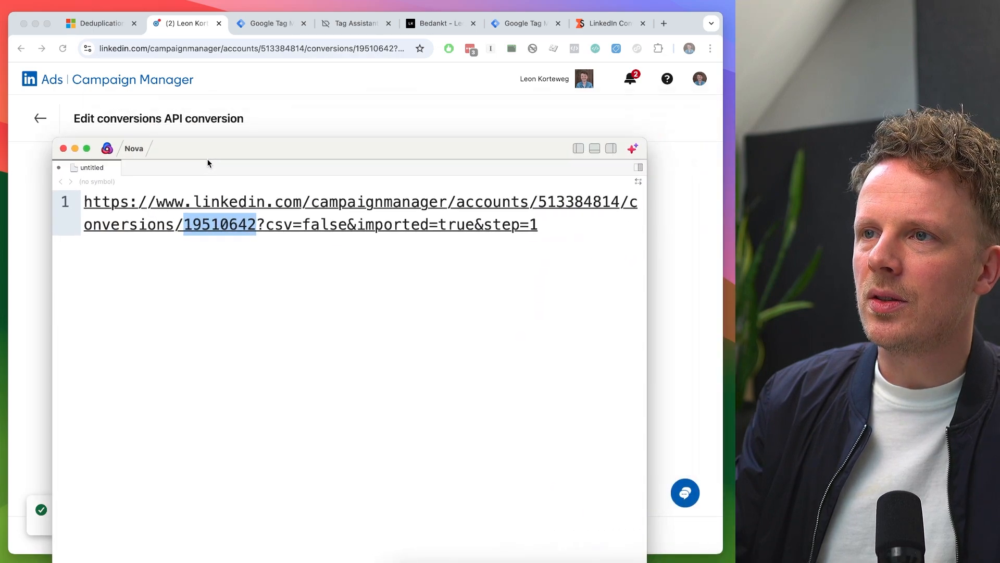
- Return to the browser and copy the conversion ID from the Contact Form Submit (server) page URL
left_click(305, 96)
left_click(368, 48)
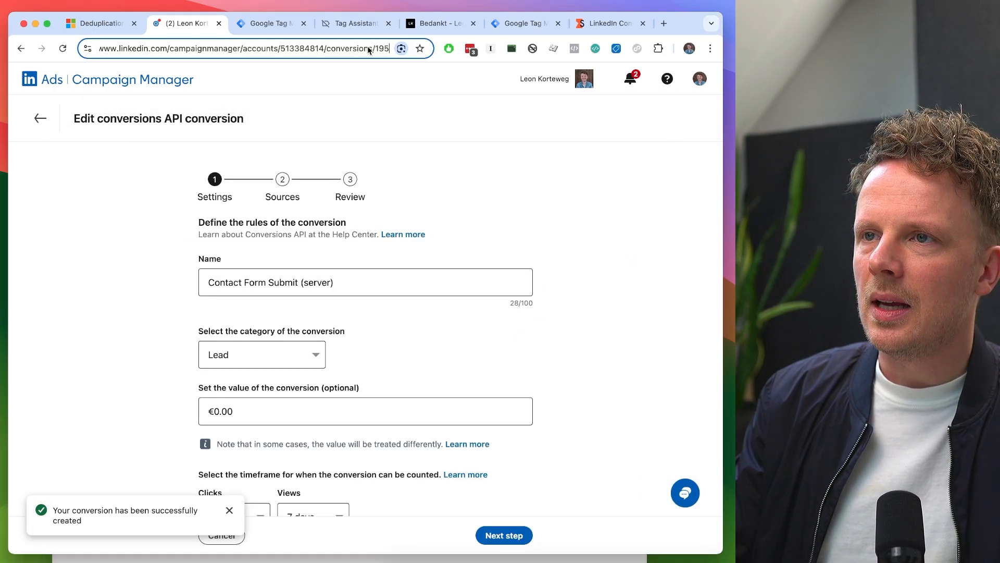
double_click(294, 48)
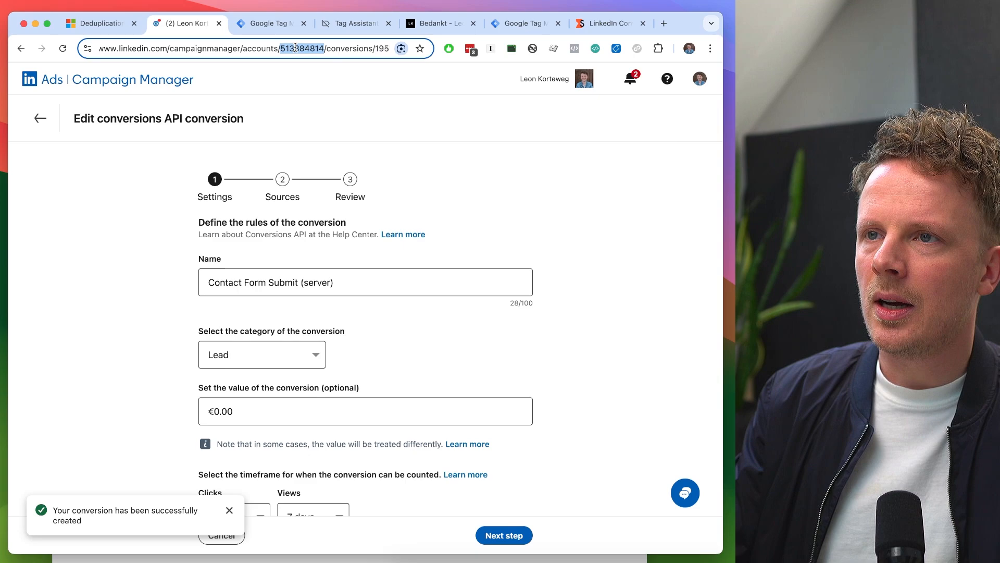
key("super+Right")
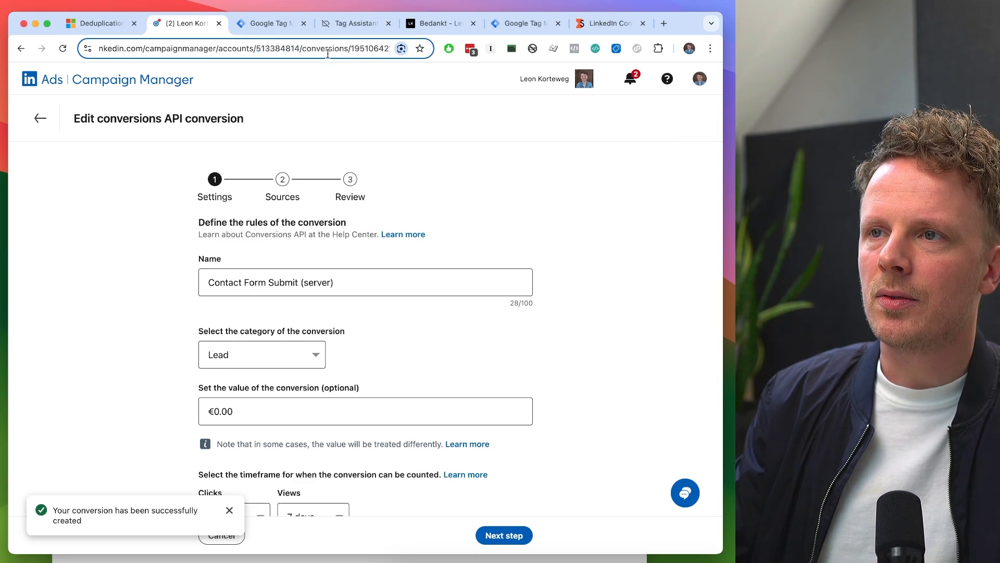
double_click(362, 48)
key("super+c")
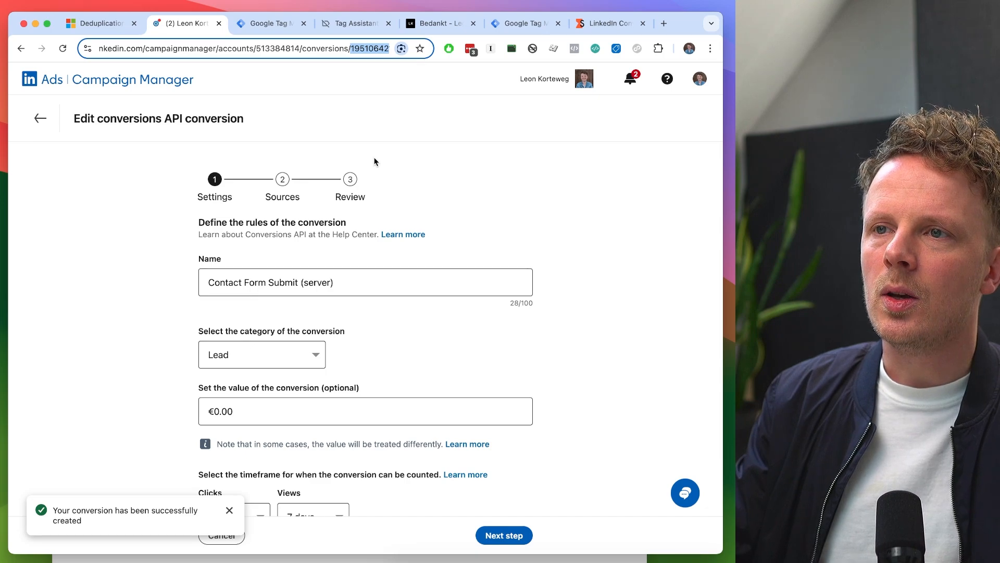
- Create a new tag in the server Google Tag Manager container and name it "04.02 LinkedIn - Contact Form"
left_click(513, 24)
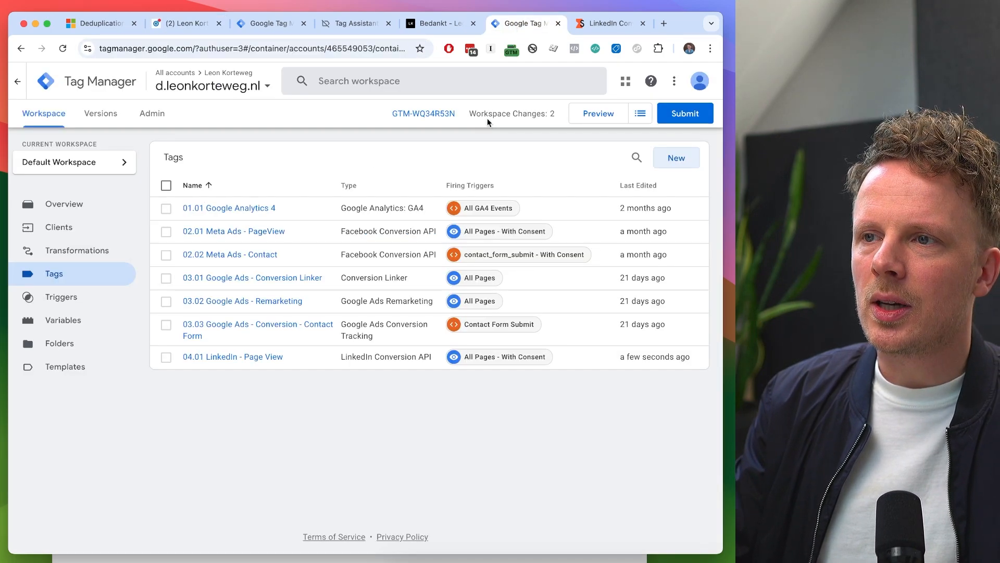
left_click(676, 159)
left_click(157, 83)
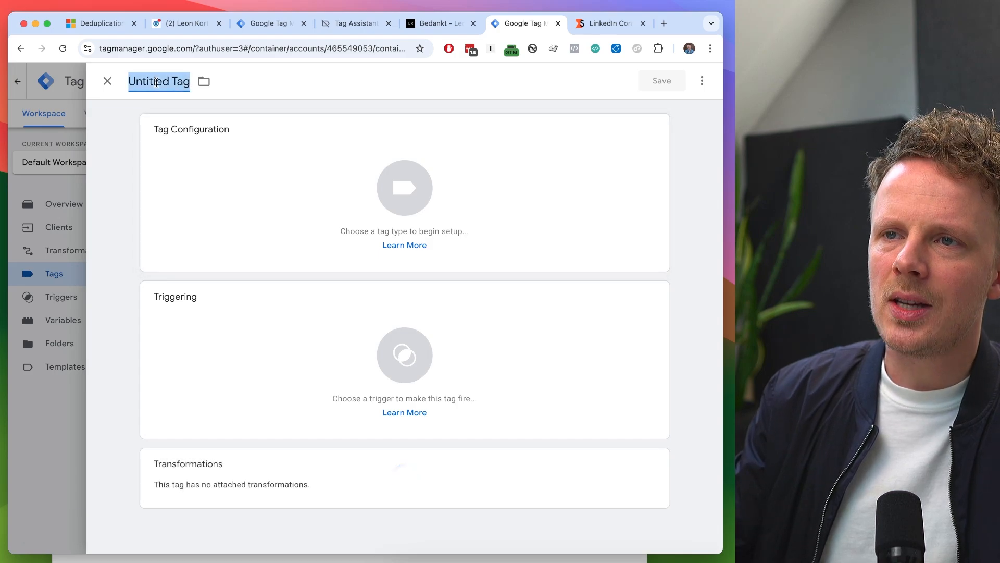
type("04.02 Lin")
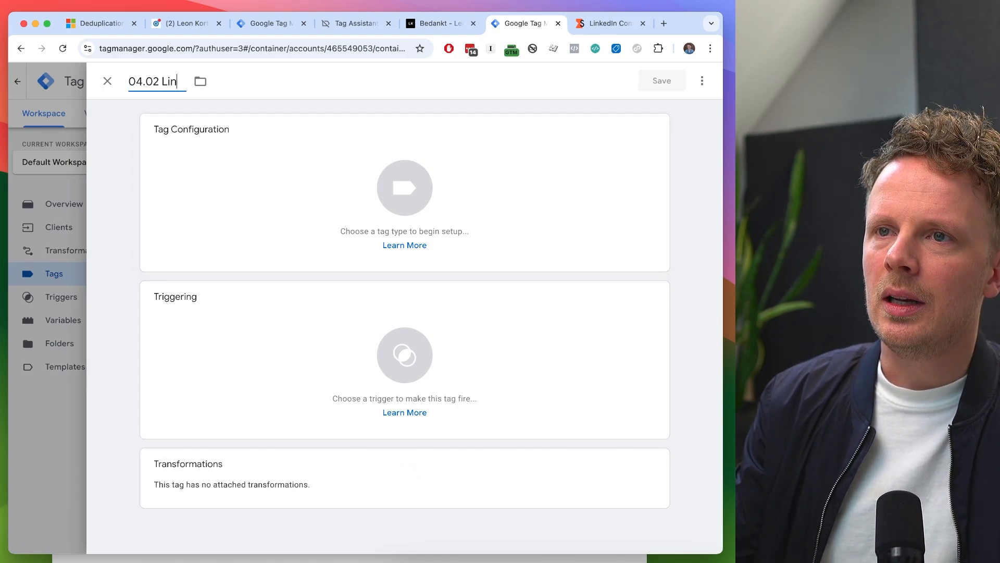
type("kedIn - Contact Form")
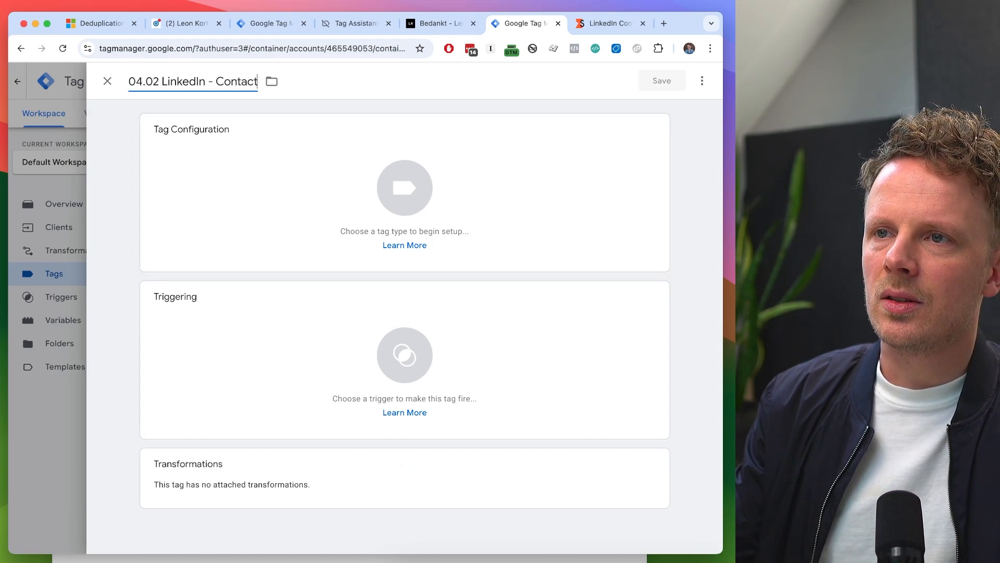
- Set the tag type to LinkedIn Conversion API with the Conversion event type and conversion rule ID 19510642
left_click(204, 172)
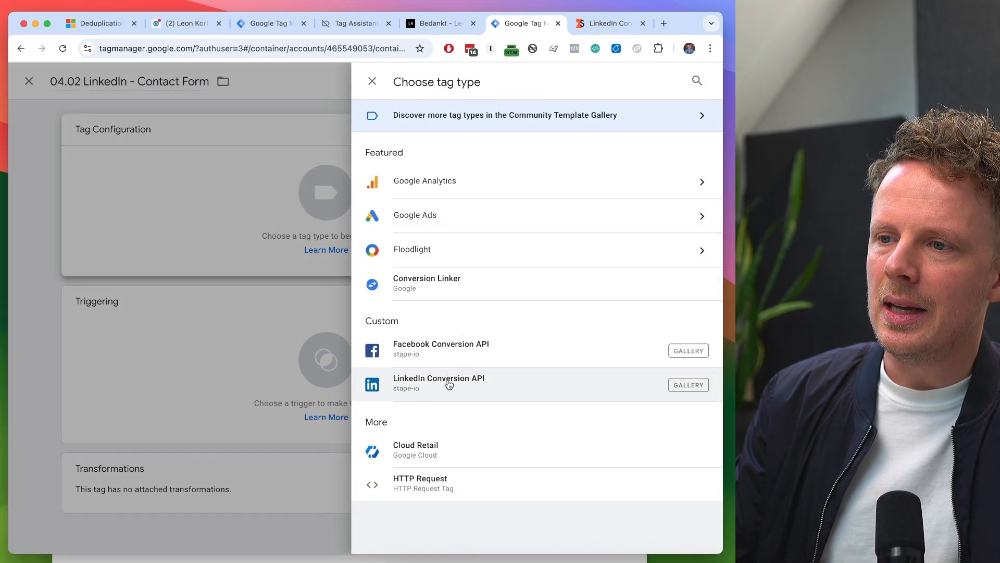
left_click(494, 386)
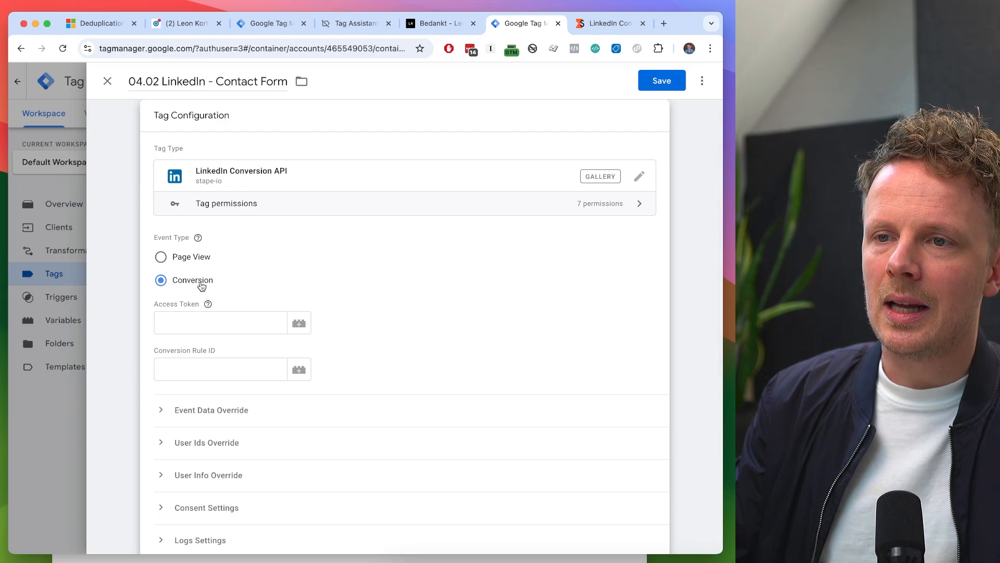
scroll(296, 282, "down", 3)
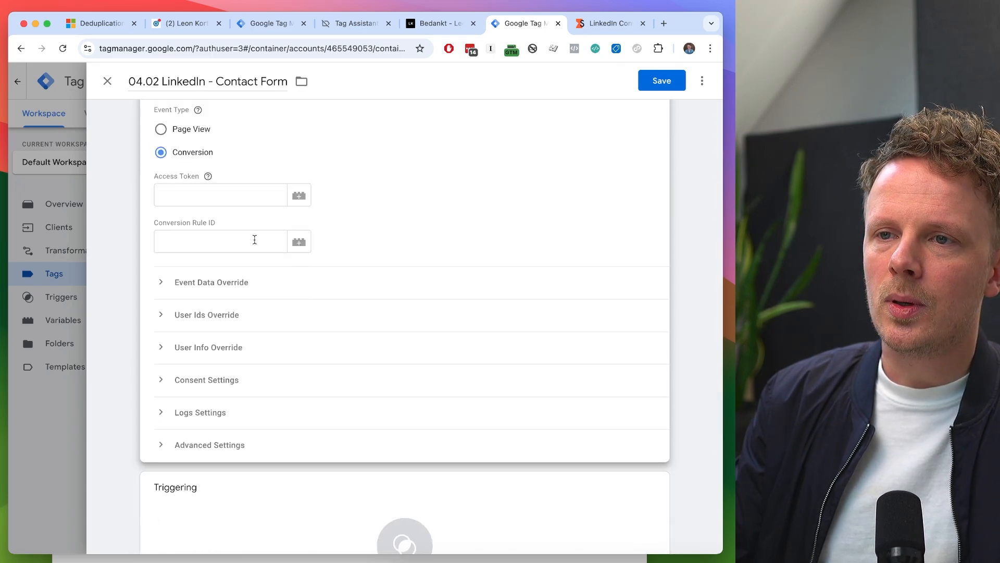
left_click(255, 240)
key("super+v")
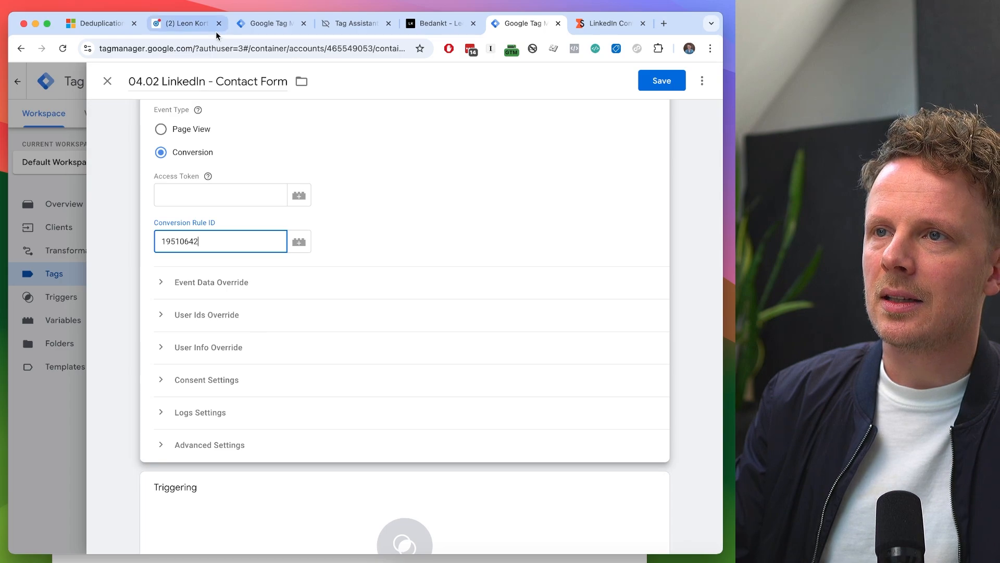
left_click(186, 23)
left_click(510, 25)
left_click(198, 196)
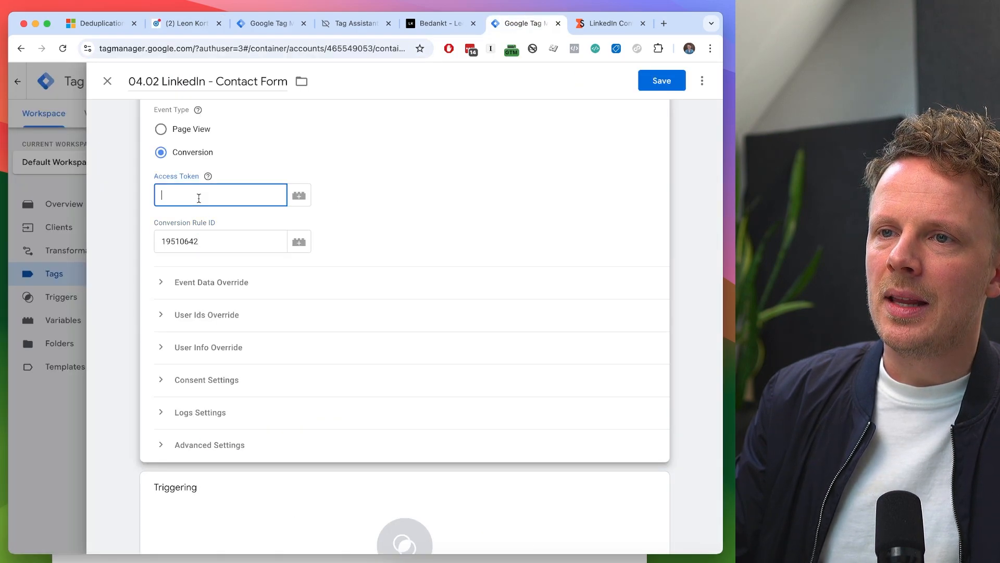
scroll(198, 195, "up", 1)
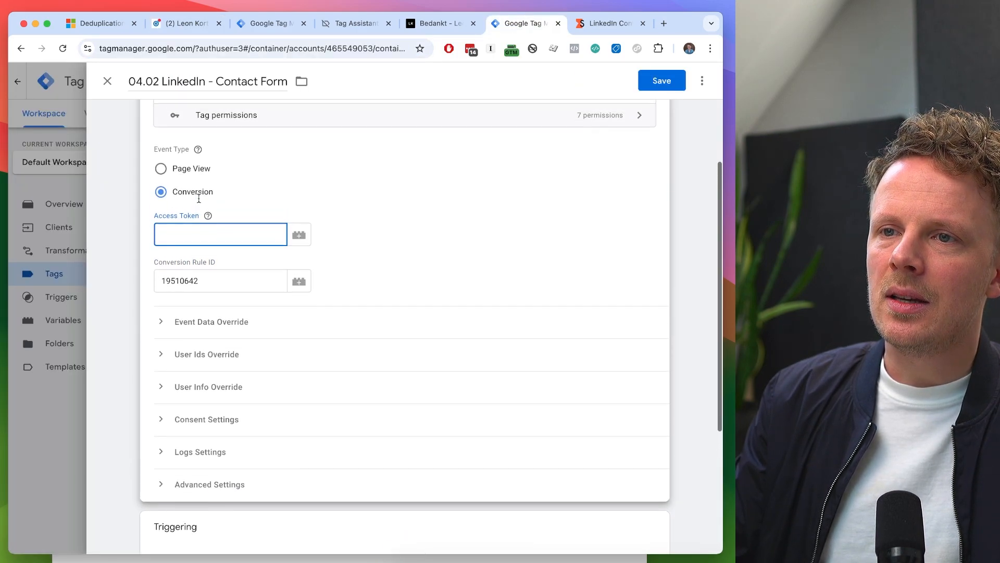
- Switch to LinkedIn Campaign Manager and open the connected Google Tag Manager source in the Signals manager
left_click(179, 24)
left_click(40, 119)
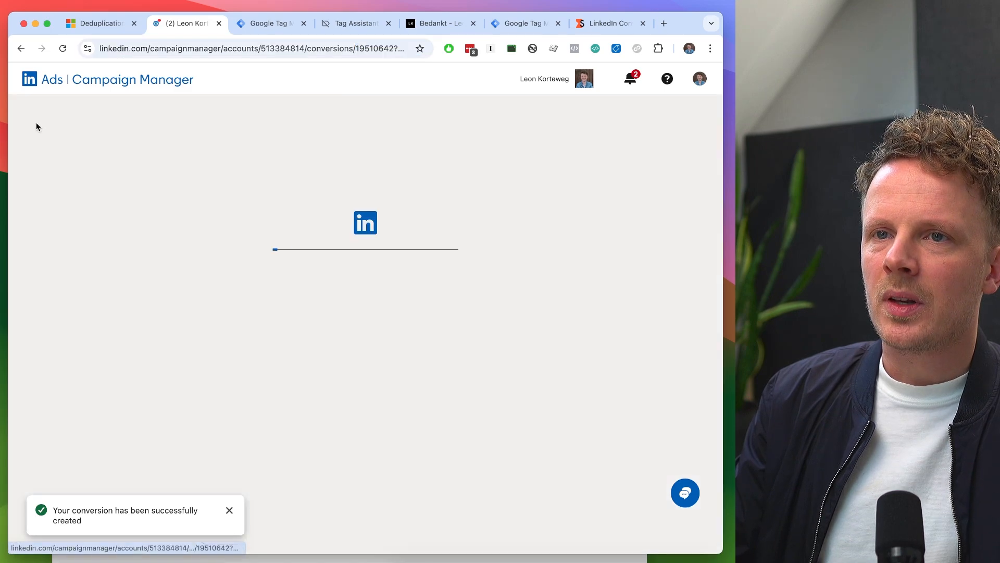
left_click(78, 318)
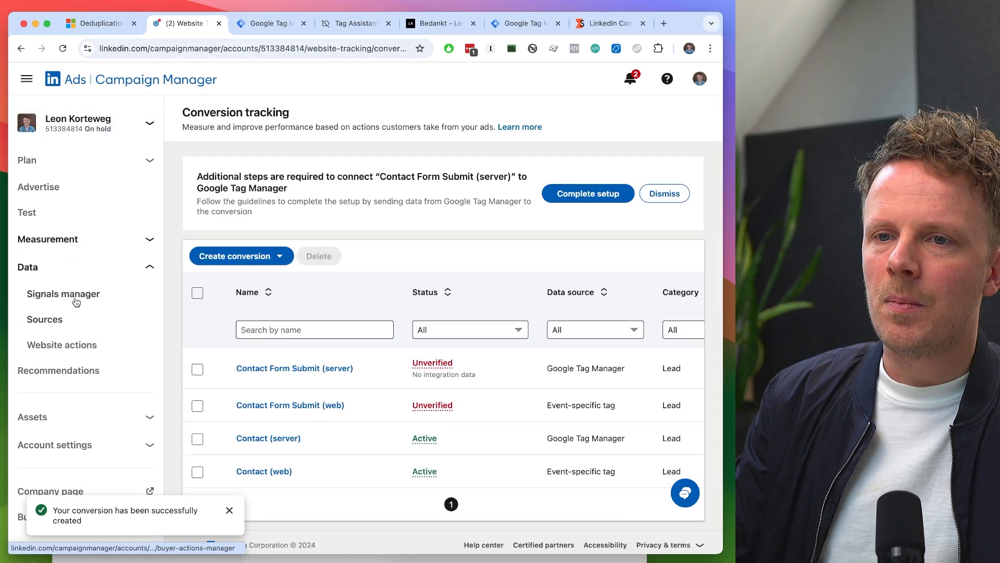
left_click(77, 296)
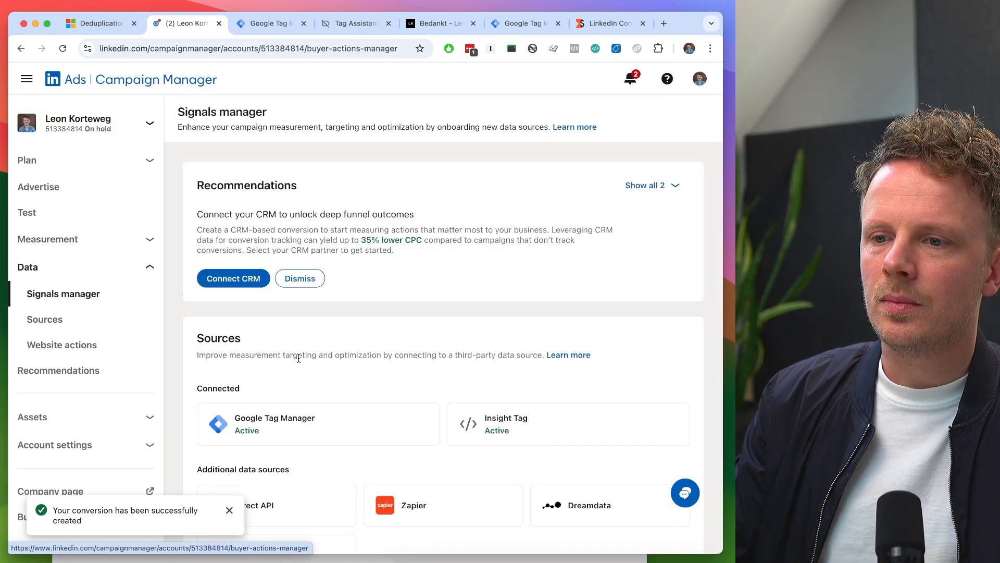
scroll(312, 354, "down", 3)
left_click(319, 350)
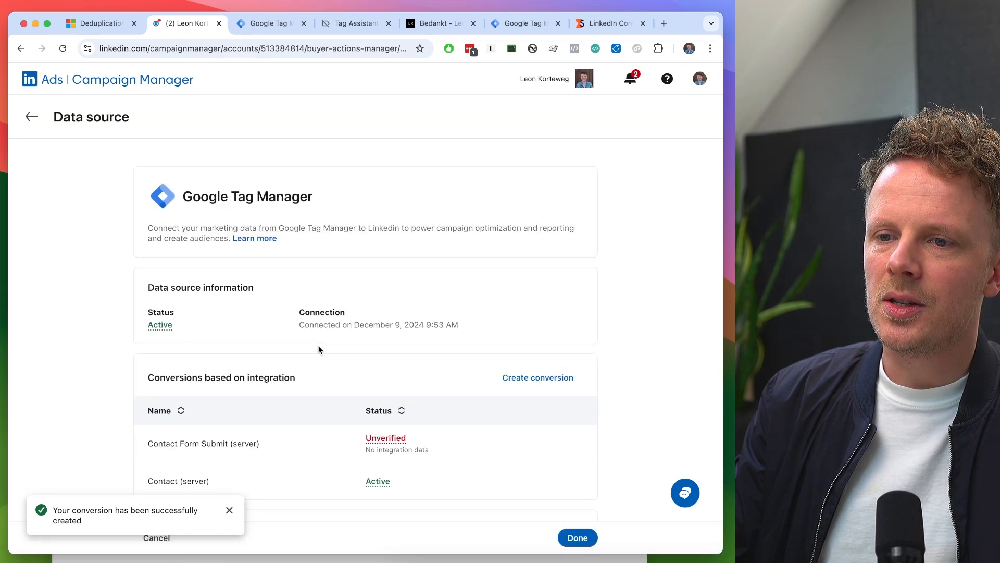
- Generate a Google Tag Manager token for the data source, copy it and close the token dialog
scroll(319, 349, "down", 5)
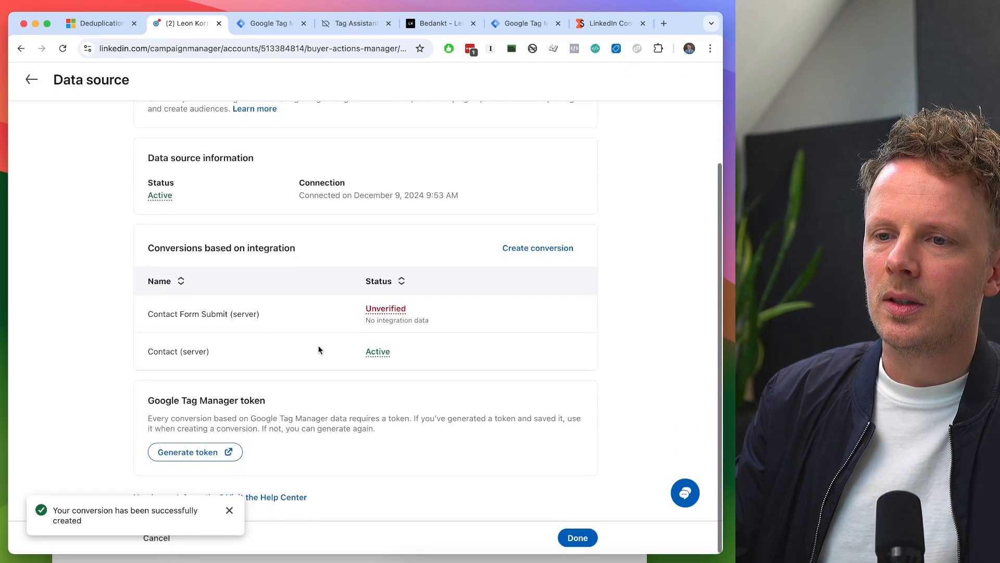
left_click(189, 459)
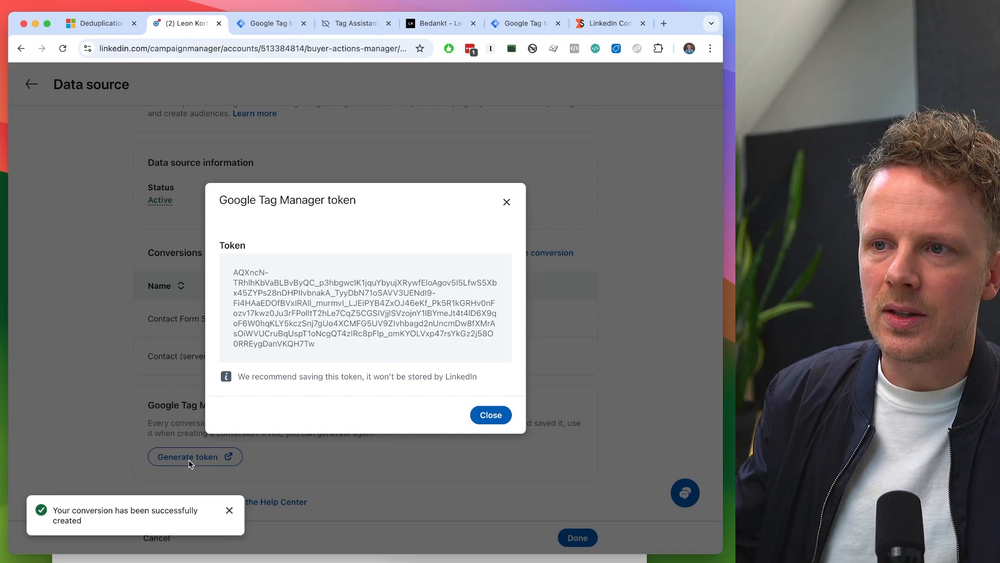
mouse_move(364, 308)
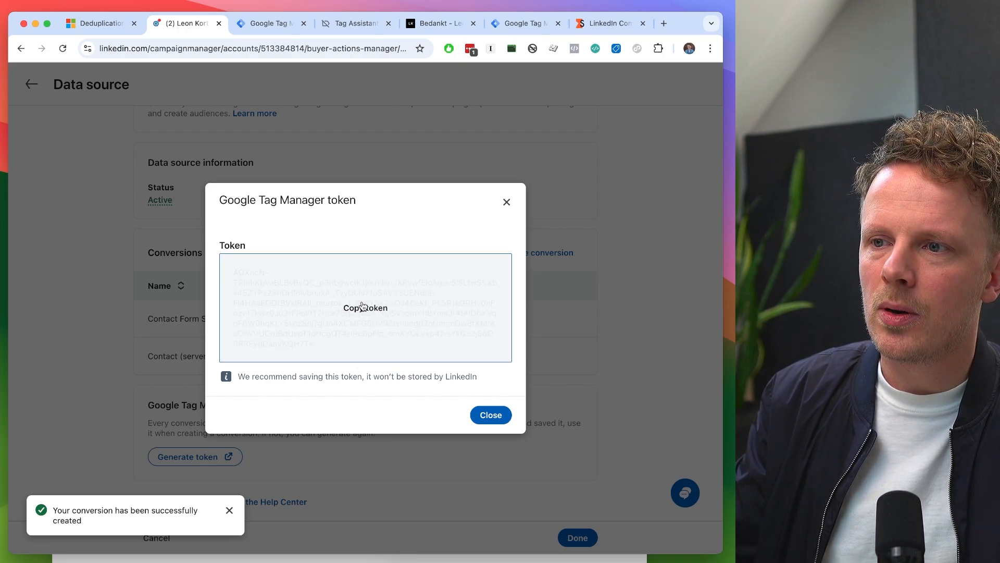
left_click(295, 326)
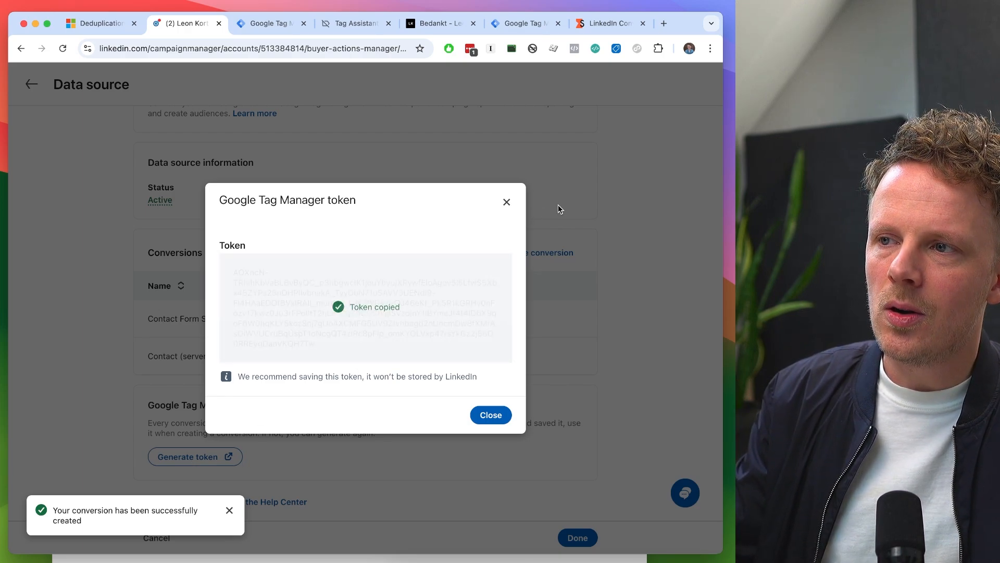
left_click(506, 202)
- Return to the LinkedIn contact form tag and start a new variable for its access token, named "LinkedIn Access Token"
left_click(509, 27)
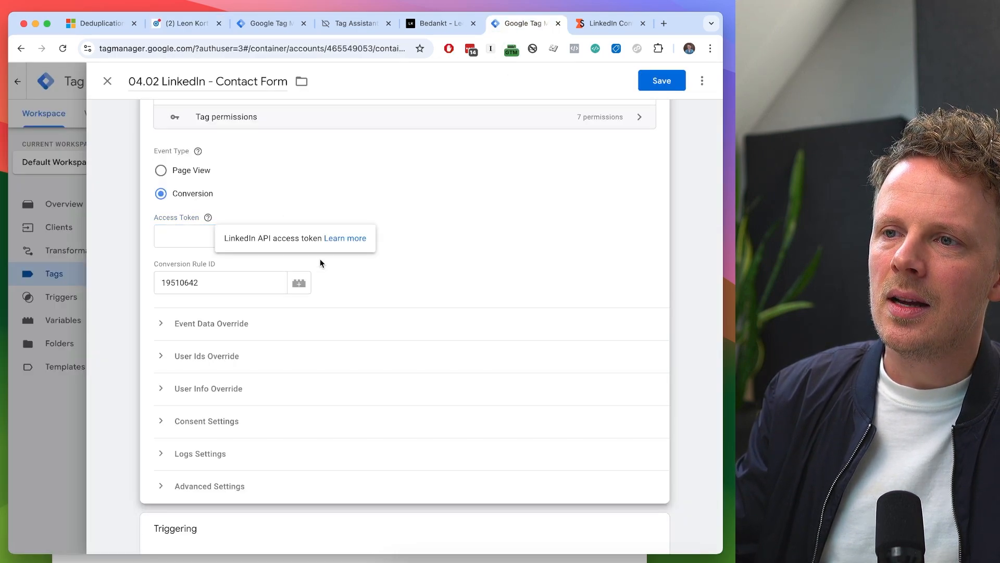
left_click(299, 235)
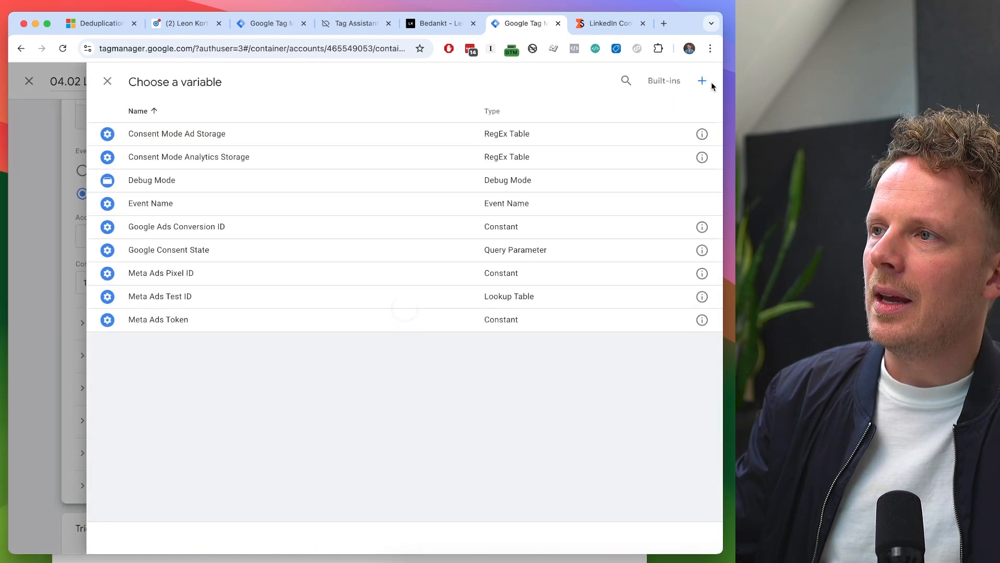
left_click(703, 82)
left_click_drag(214, 82, 128, 82)
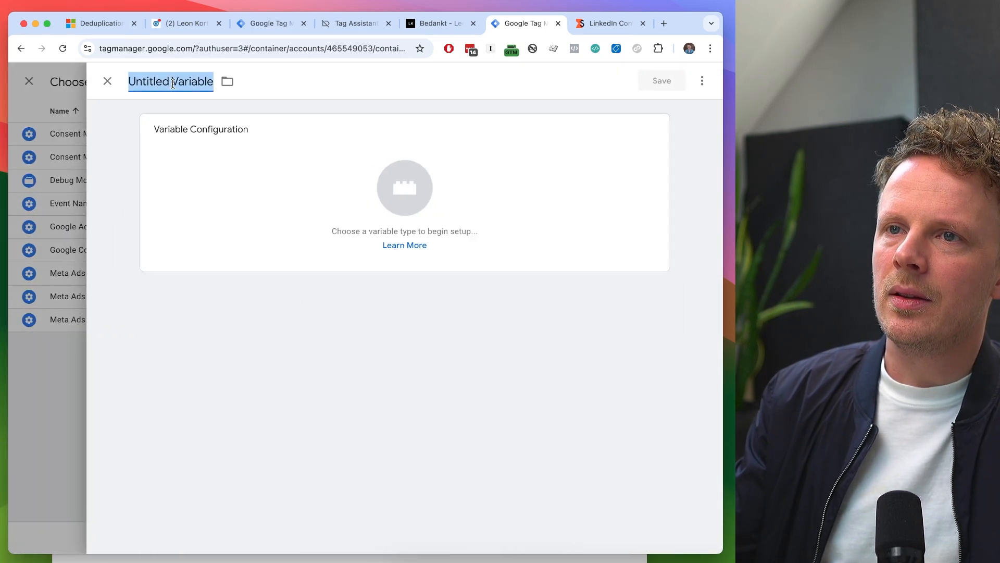
type("LinkedIn Access Token")
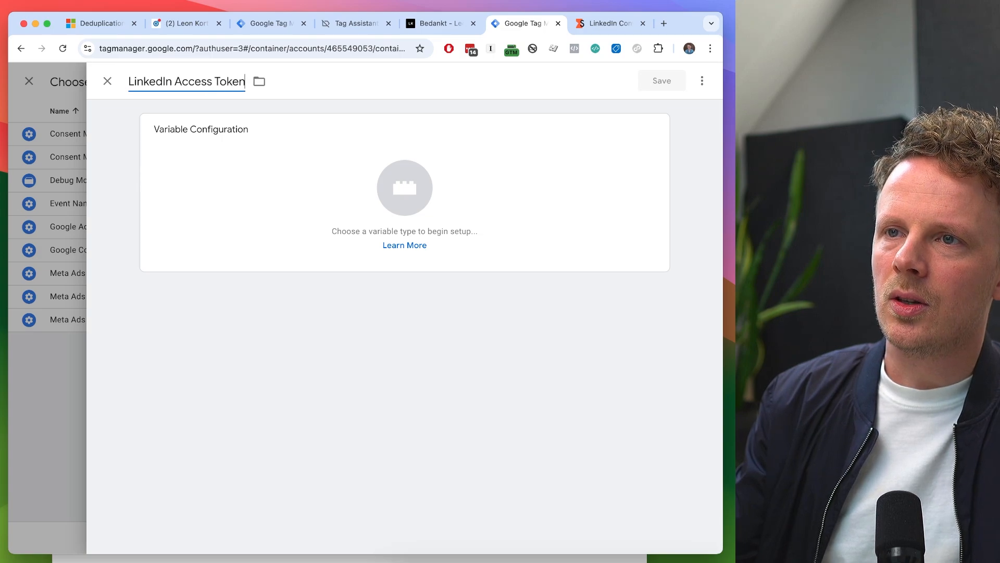
- Make the LinkedIn Access Token variable a Constant holding the copied access token, and save it
left_click(199, 168)
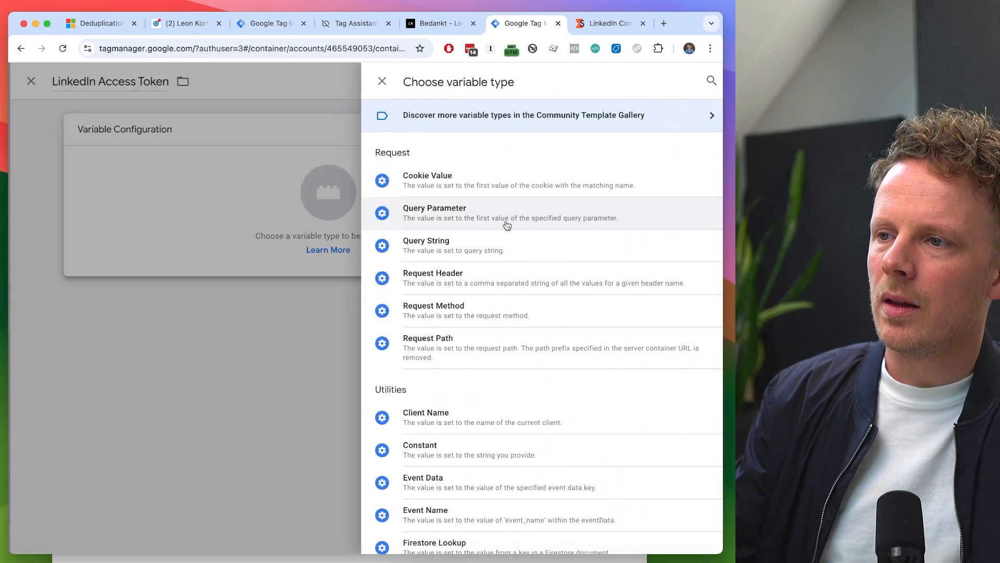
scroll(505, 359, "down", 2)
left_click(485, 396)
left_click(228, 243)
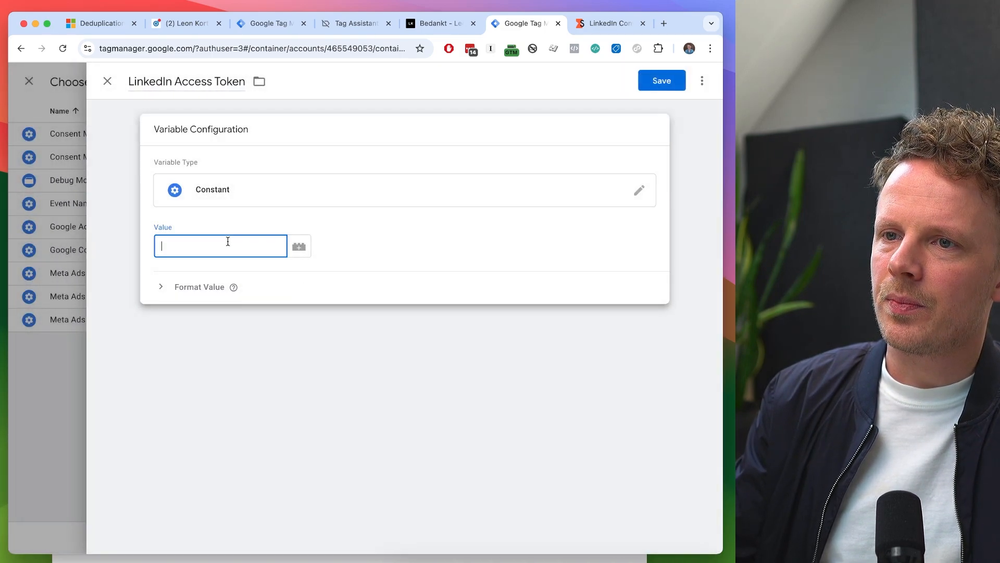
key("super+v")
left_click(166, 84)
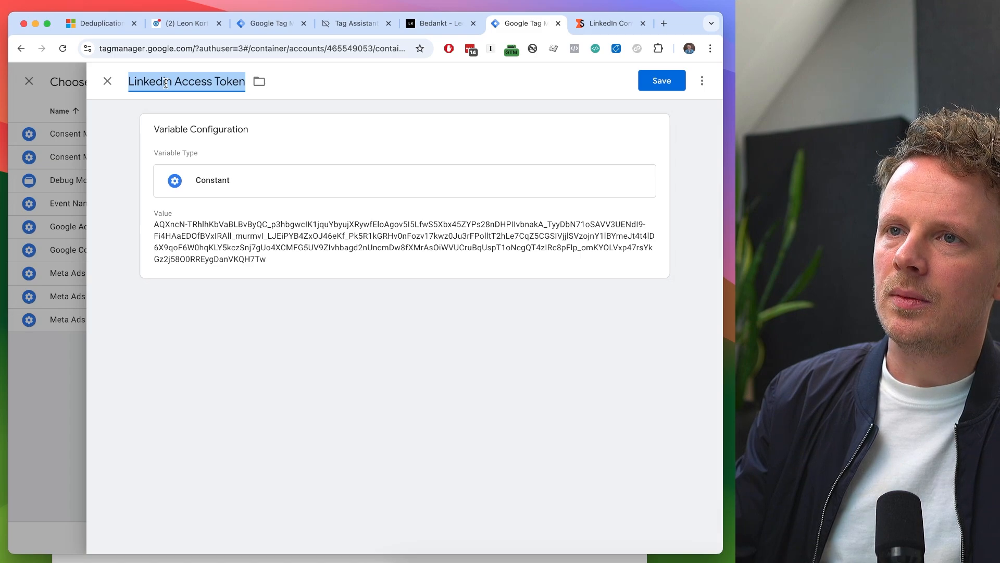
left_click(645, 81)
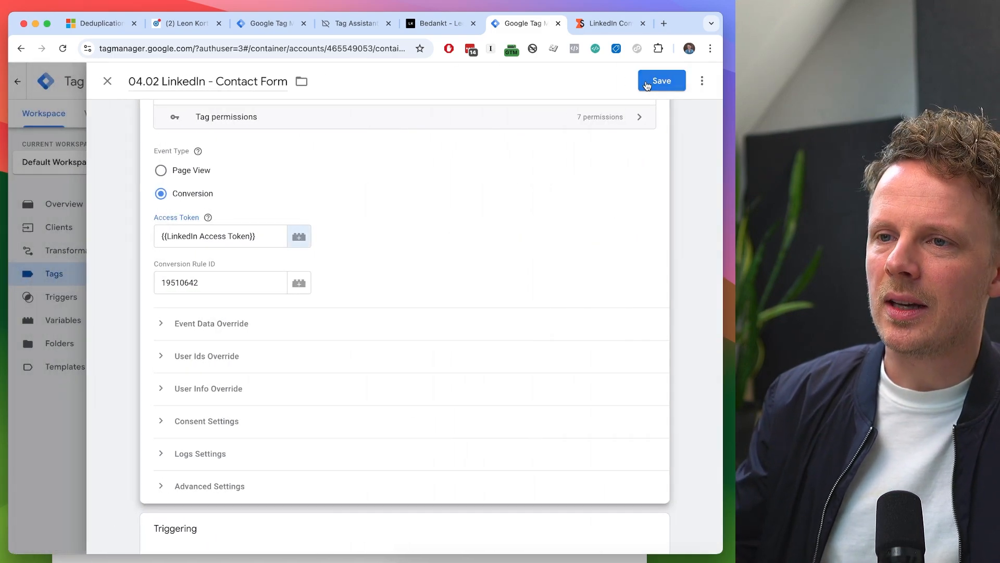
triple_click(204, 238)
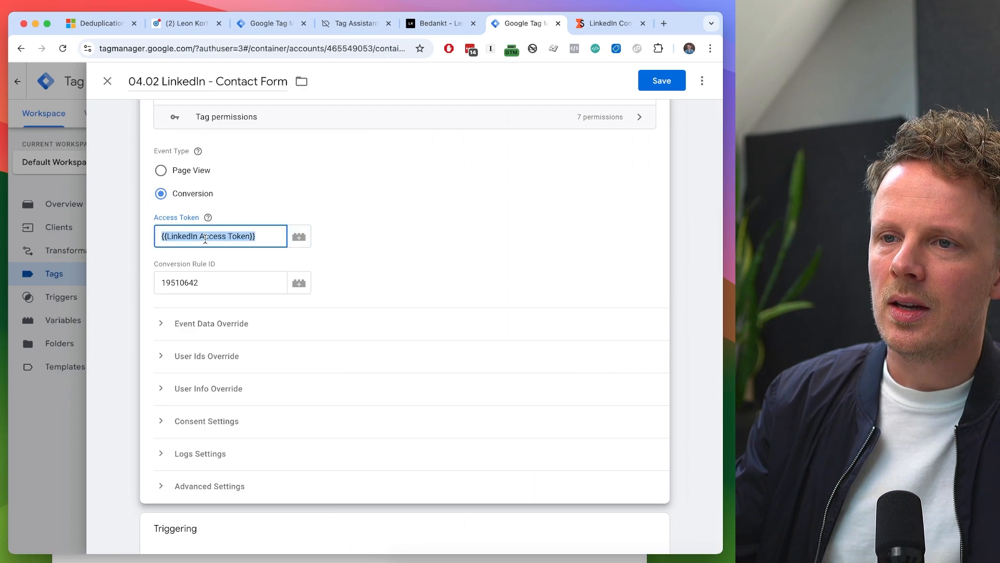
left_click(401, 238)
scroll(401, 238, "down", 1)
left_click(308, 302)
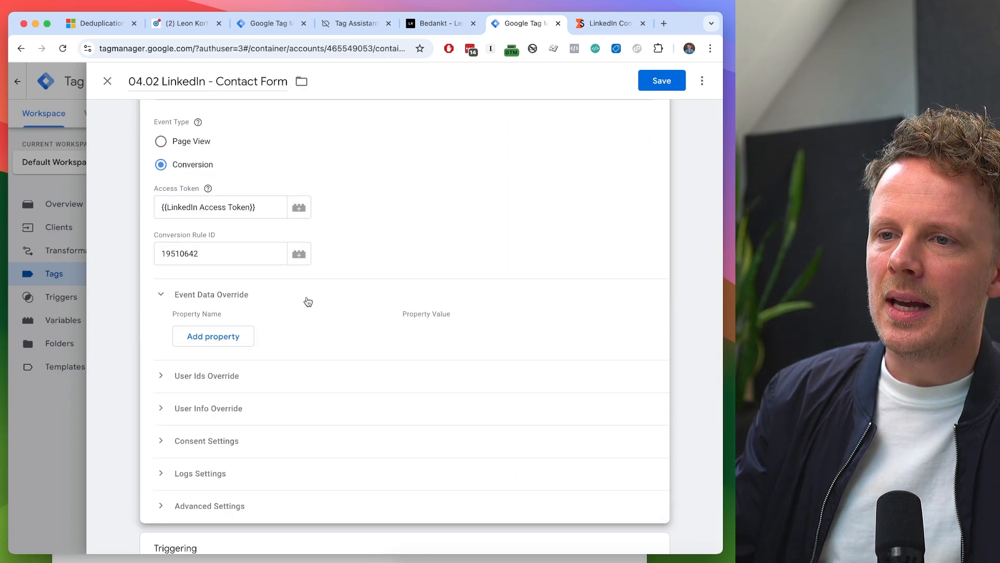
left_click(243, 335)
left_click(237, 334)
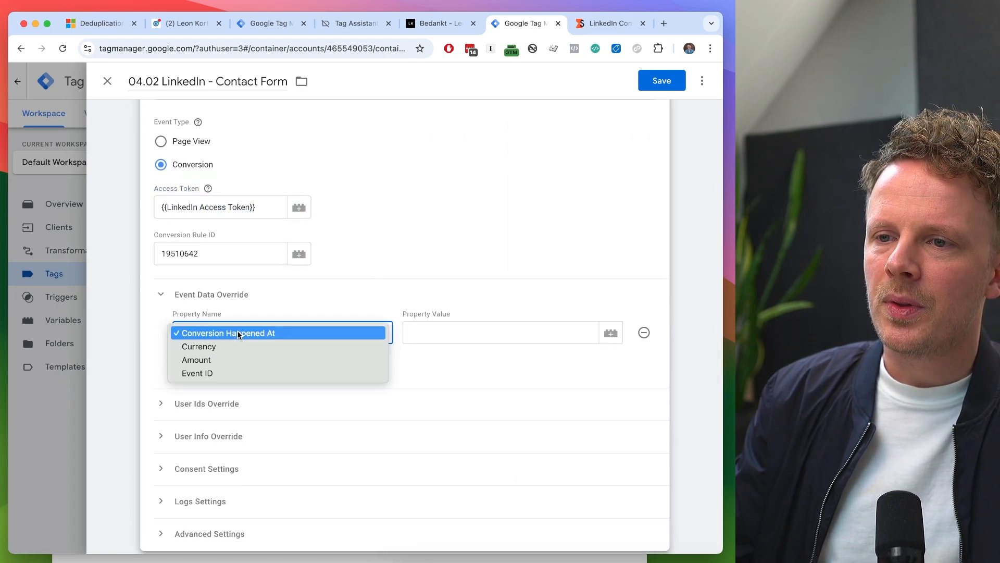
left_click(237, 334)
left_click(644, 332)
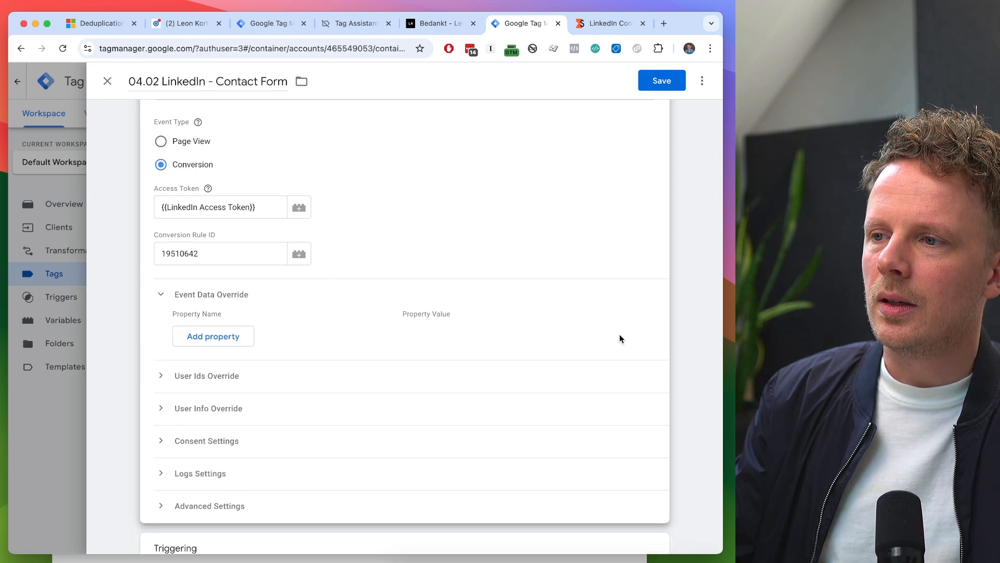
left_click(228, 296)
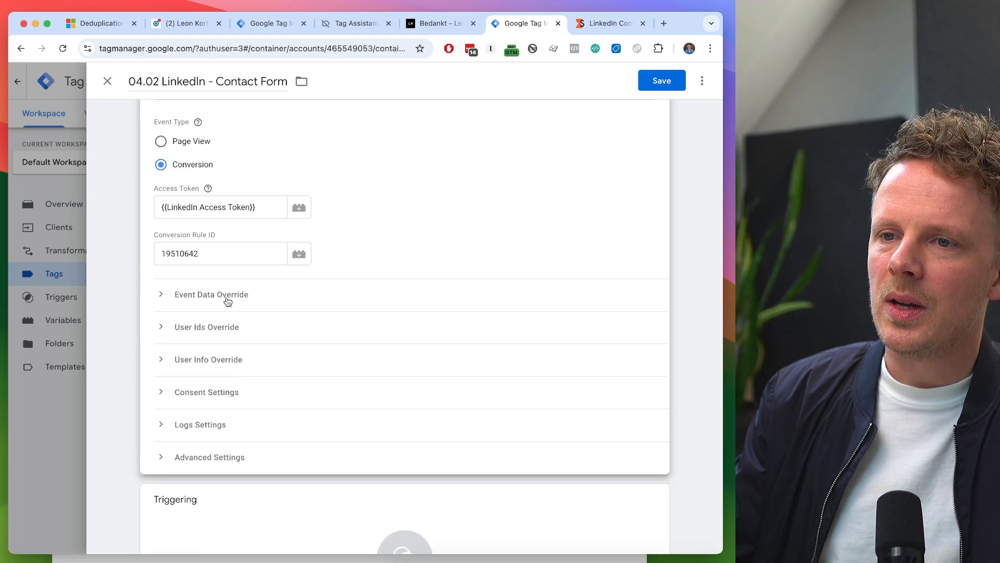
- Add a user IDs override to the tag using the LINKEDIN_FIRST_PARTY_ADS_TRACKING_UUID property
left_click(195, 333)
left_click(211, 394)
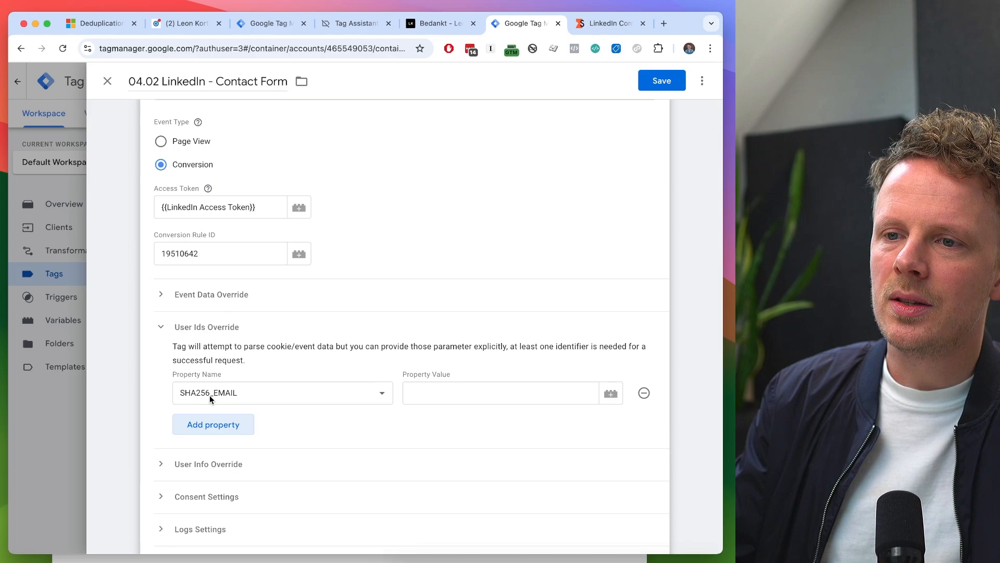
left_click(210, 394)
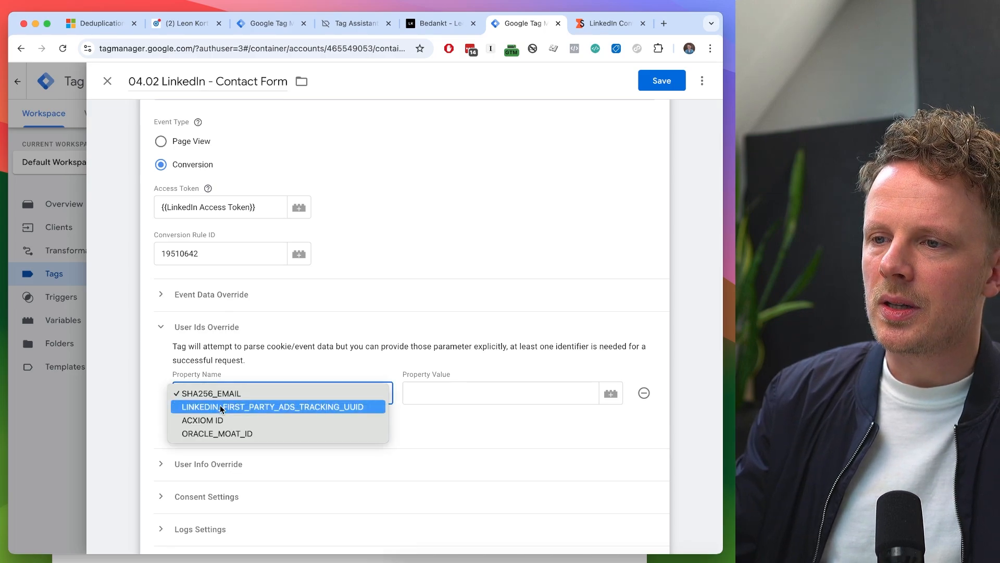
left_click(221, 408)
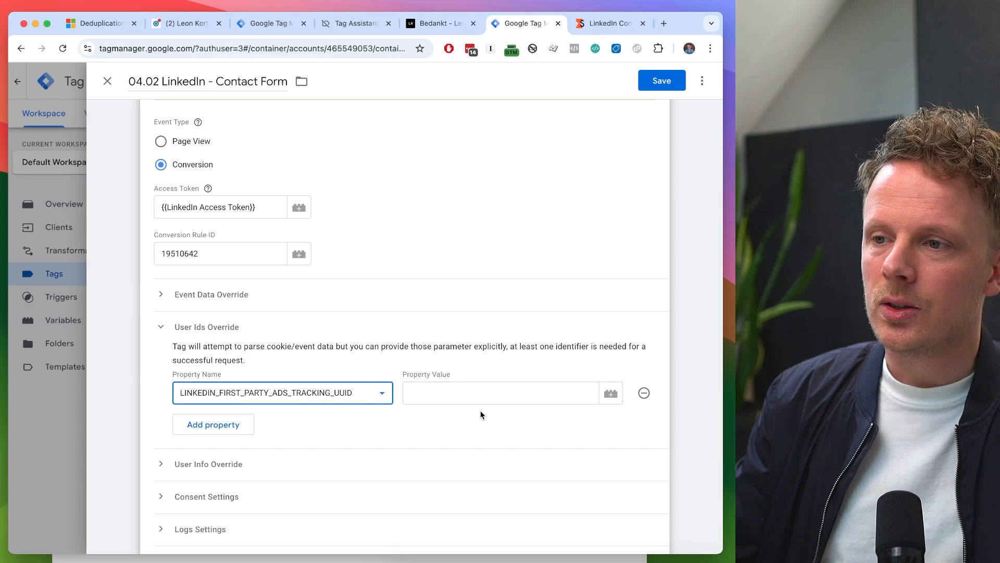
left_click(472, 393)
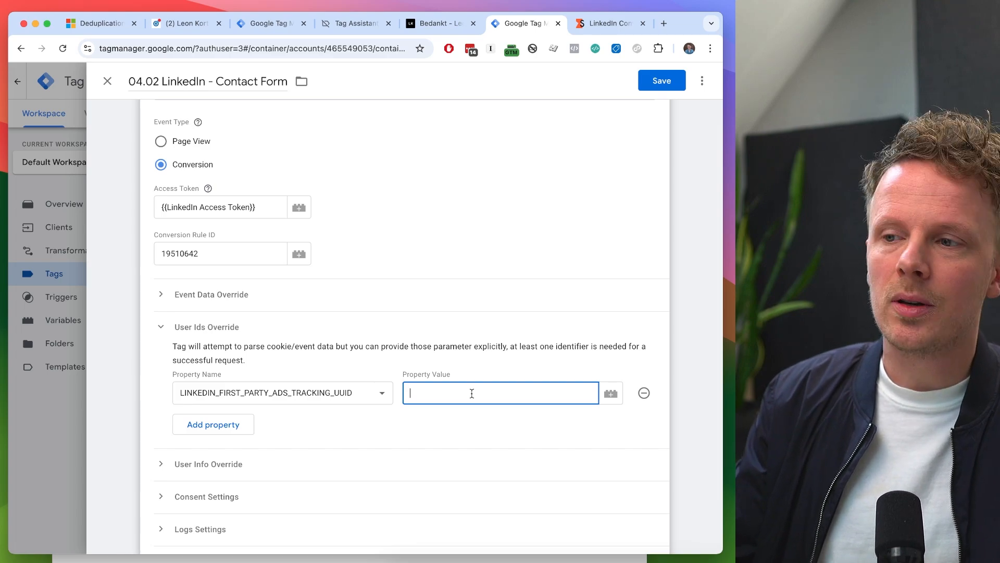
- Start a new variable for the tracking UUID property's value and name it "LinkedIn Click ID"
left_click(611, 398)
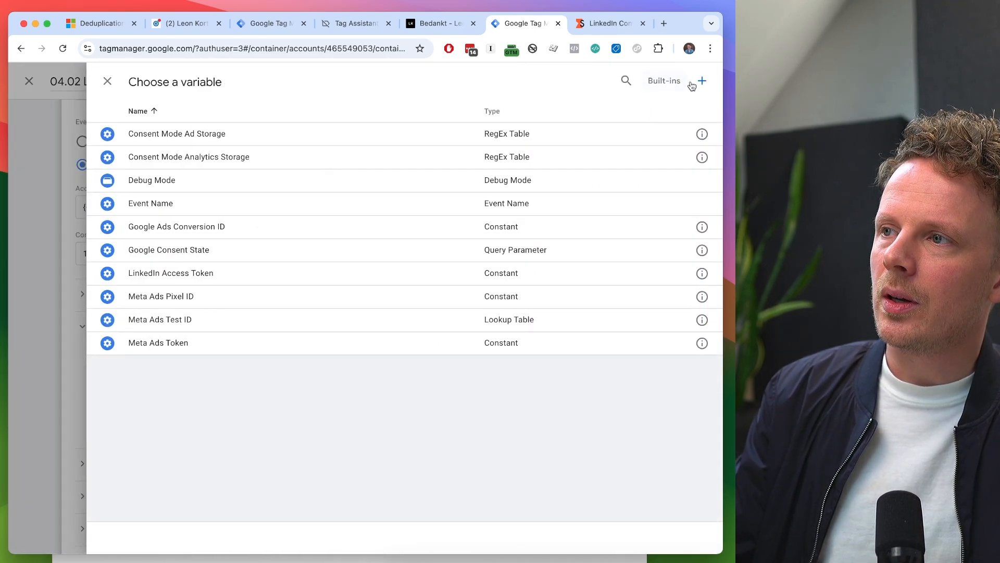
left_click(700, 81)
left_click(159, 80)
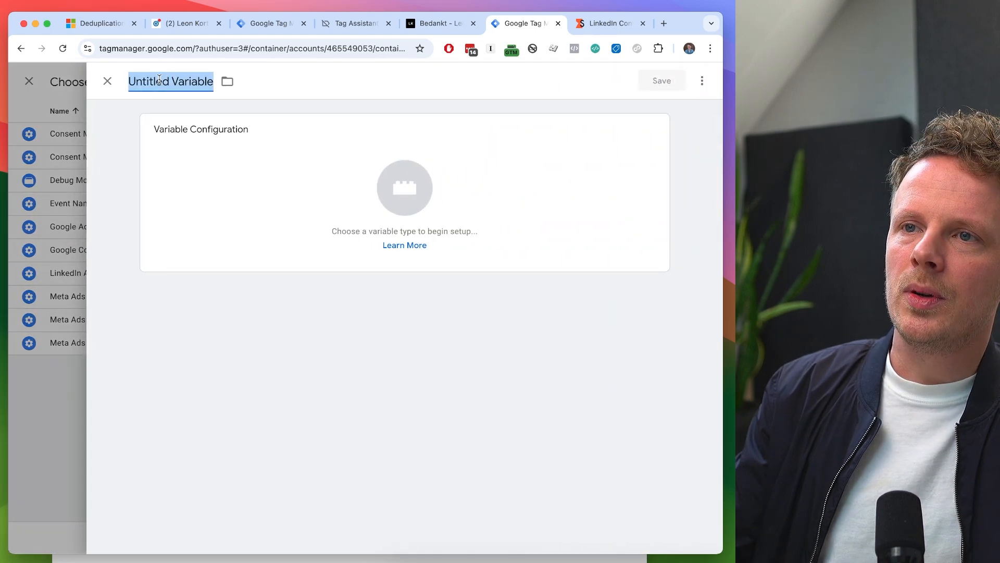
type("LinkedIn Click ID")
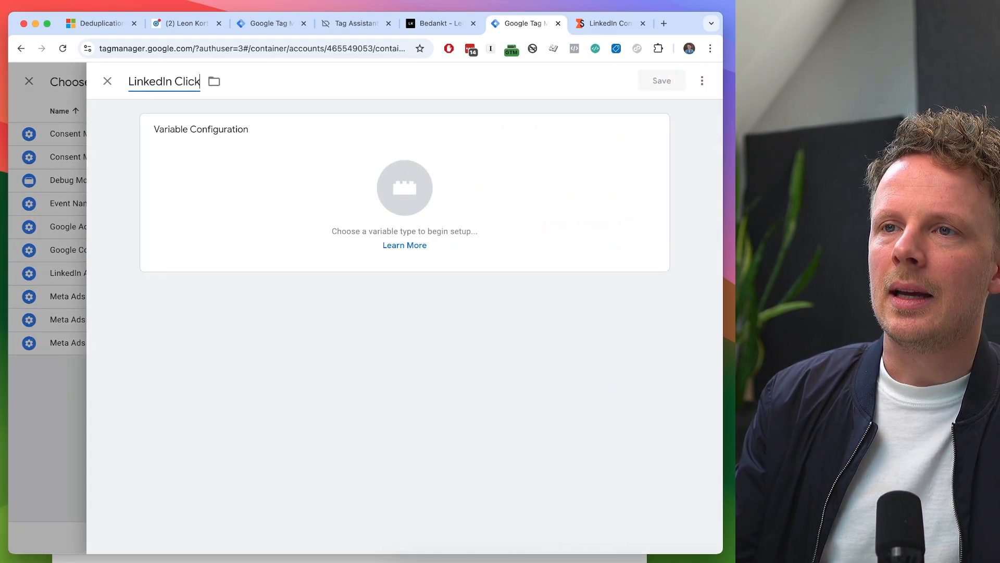
- Set the LinkedIn Click ID variable's type to Cookie Value with cookie name li_fat_id, and save it
left_click(215, 186)
scroll(492, 313, "down", 4)
scroll(492, 313, "down", 2)
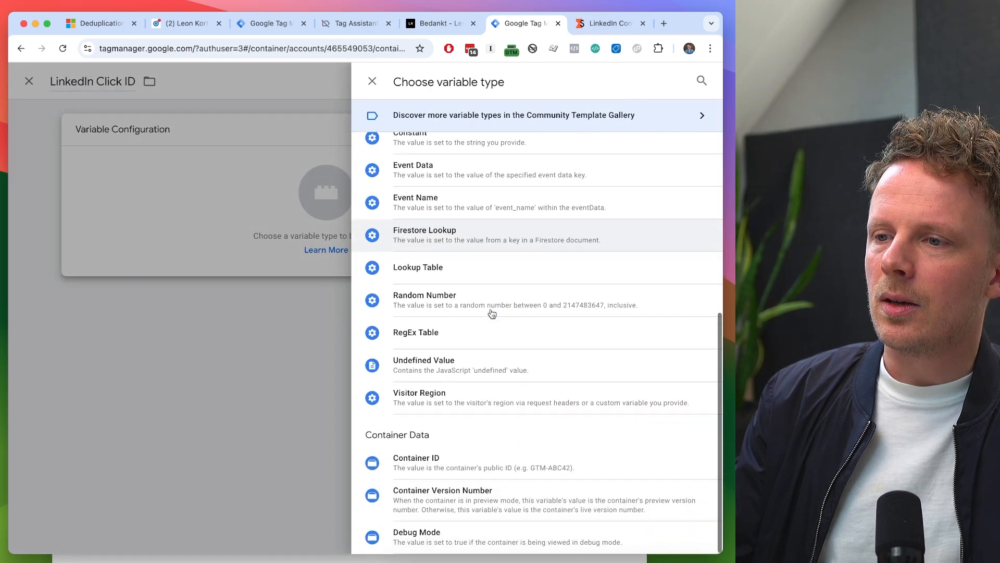
scroll(492, 313, "up", 6)
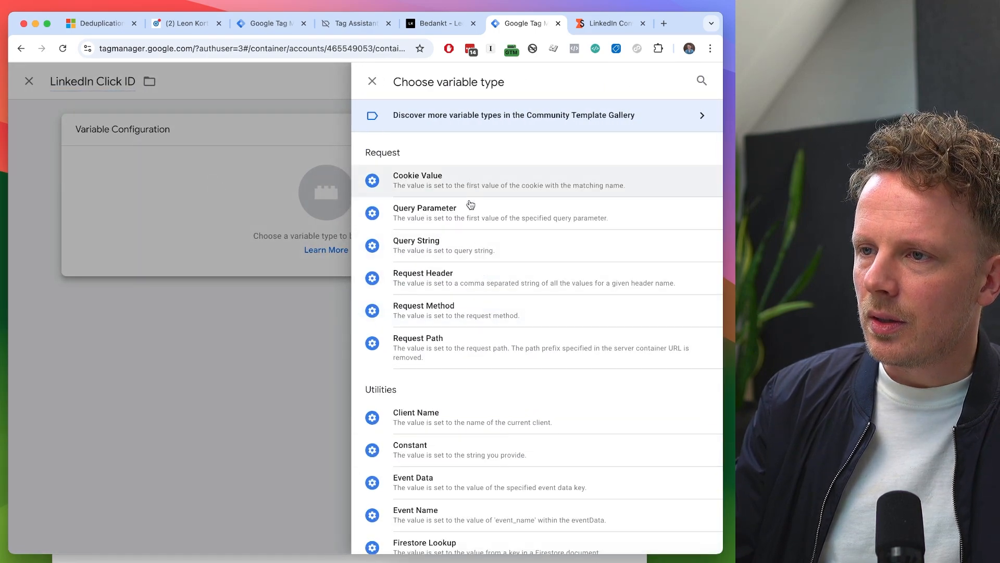
left_click(430, 183)
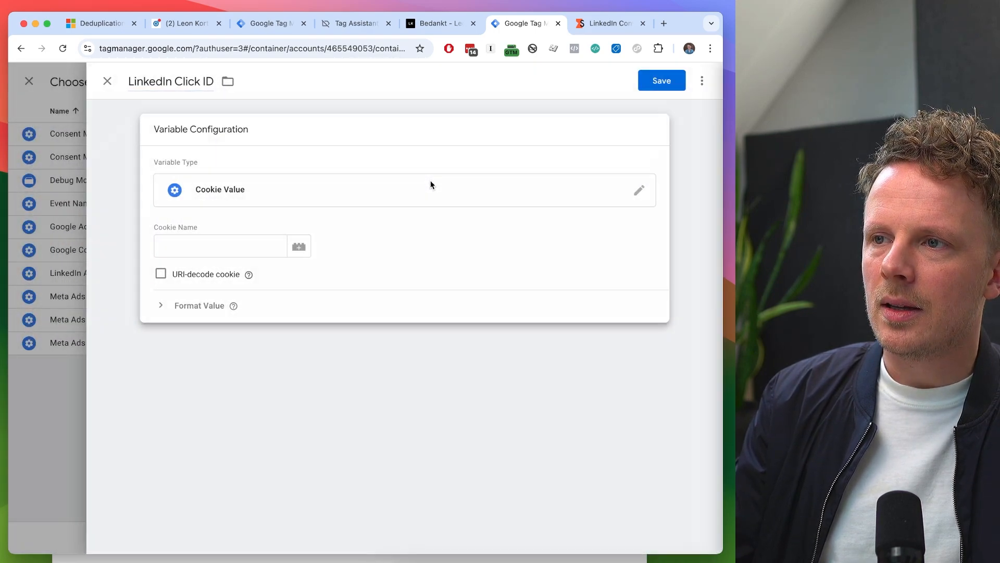
left_click(205, 243)
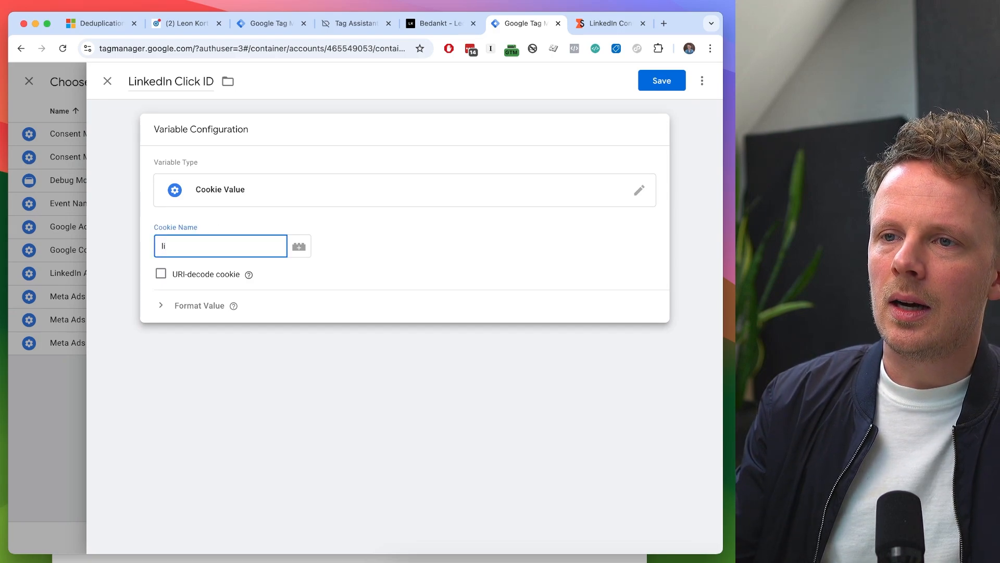
type("li_fat")
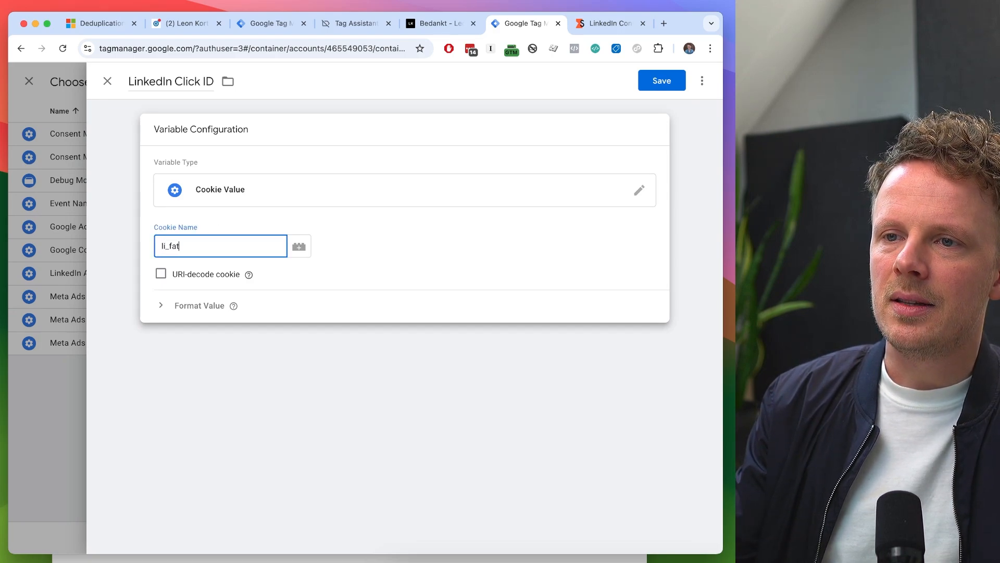
type("_id")
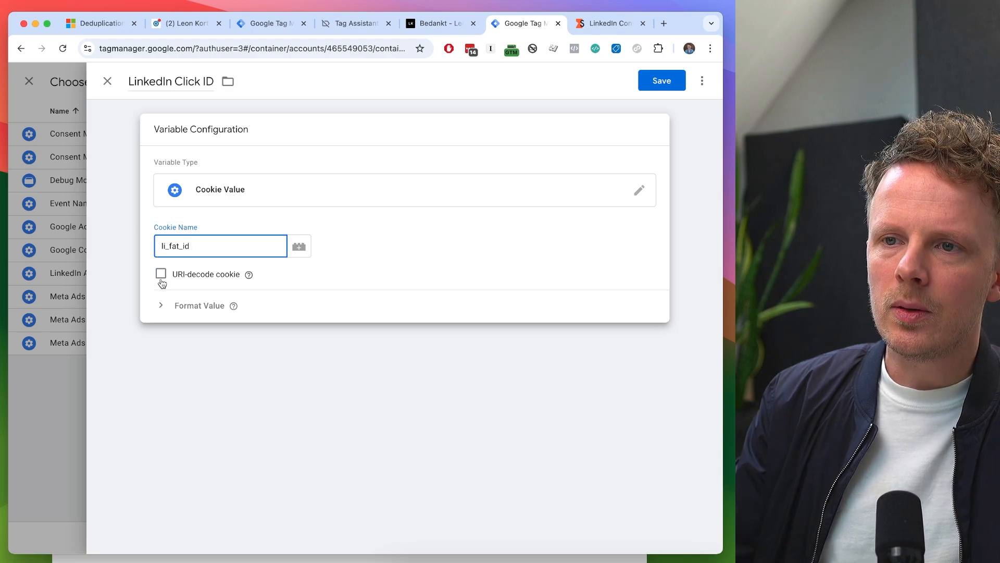
left_click(668, 87)
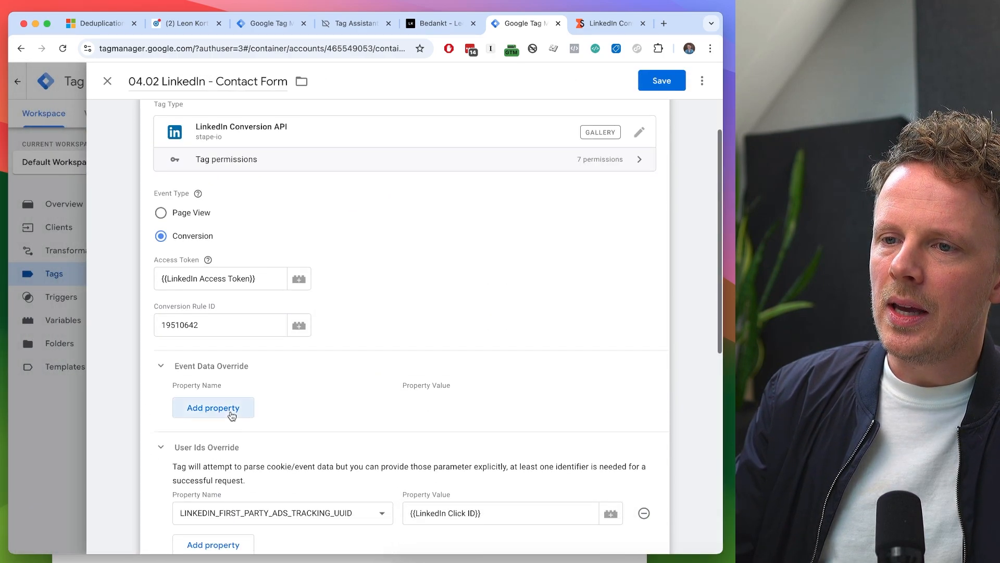
left_click(214, 408)
left_click(214, 409)
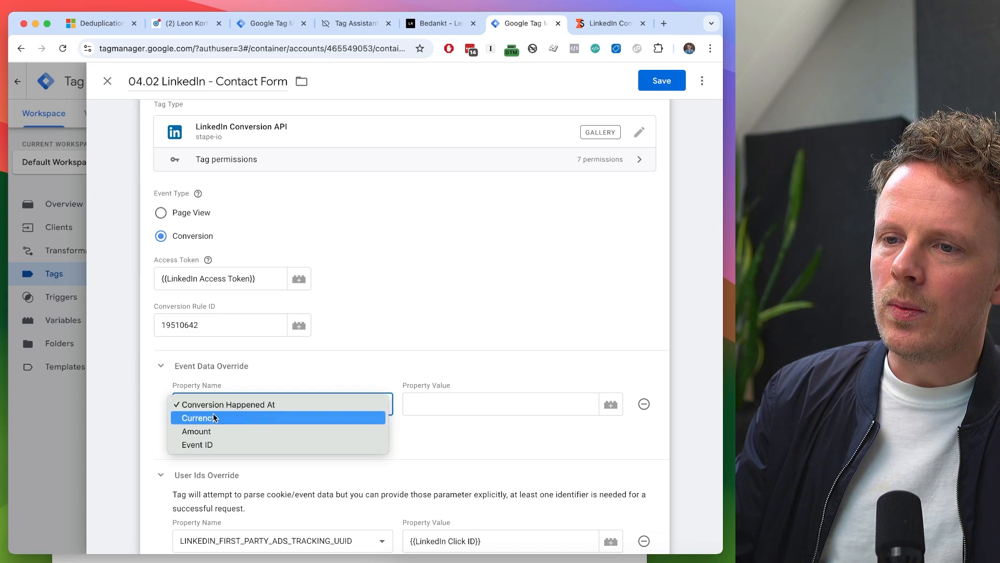
left_click(336, 369)
left_click(643, 404)
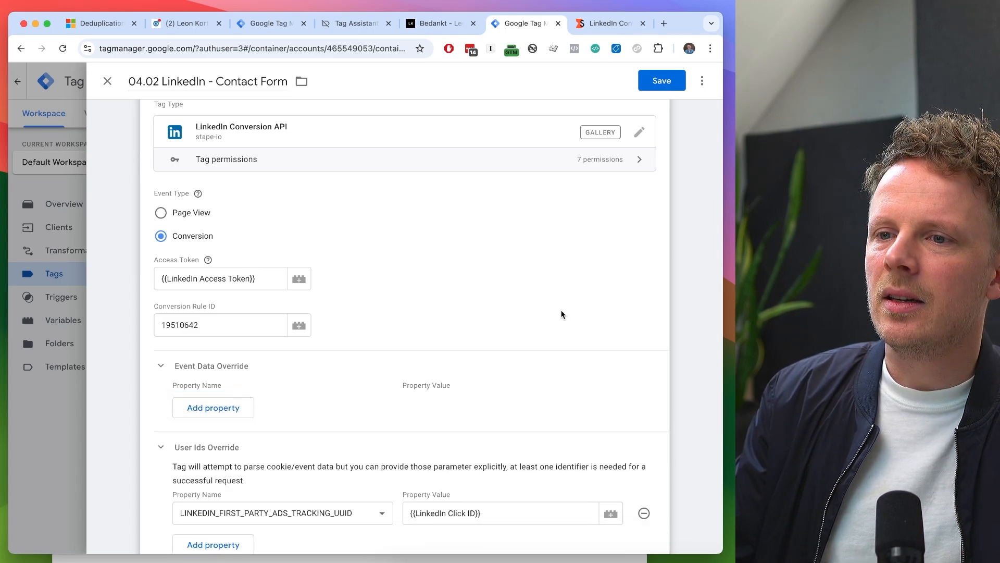
left_click(232, 362)
scroll(232, 355, "down", 1)
scroll(232, 355, "down", 6)
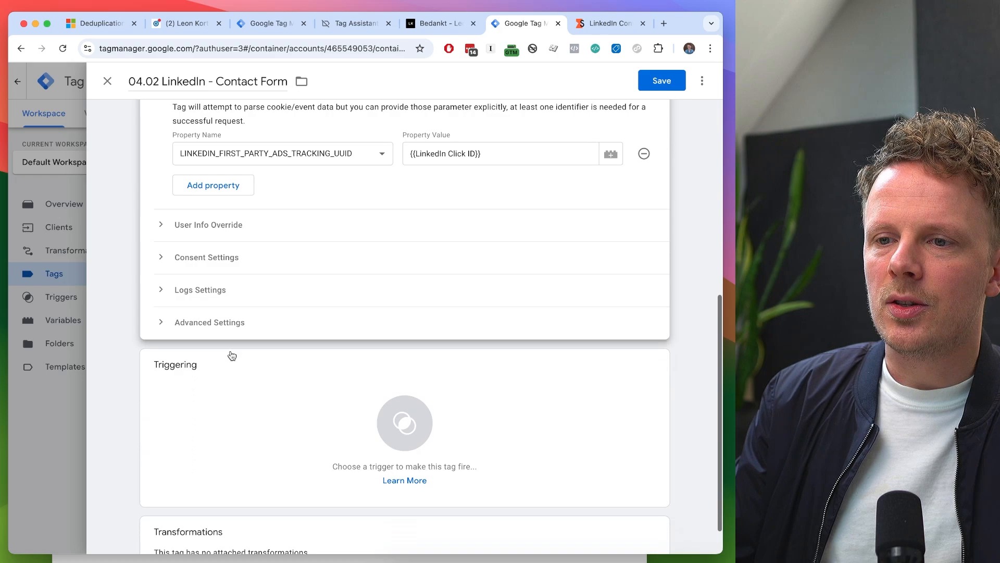
scroll(255, 357, "up", 6)
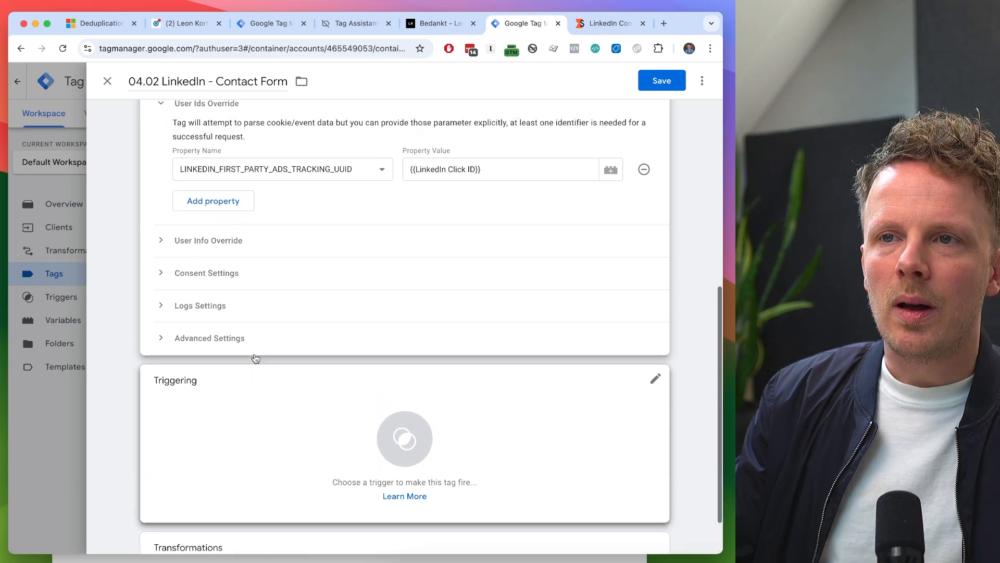
left_click(220, 319)
left_click(236, 317)
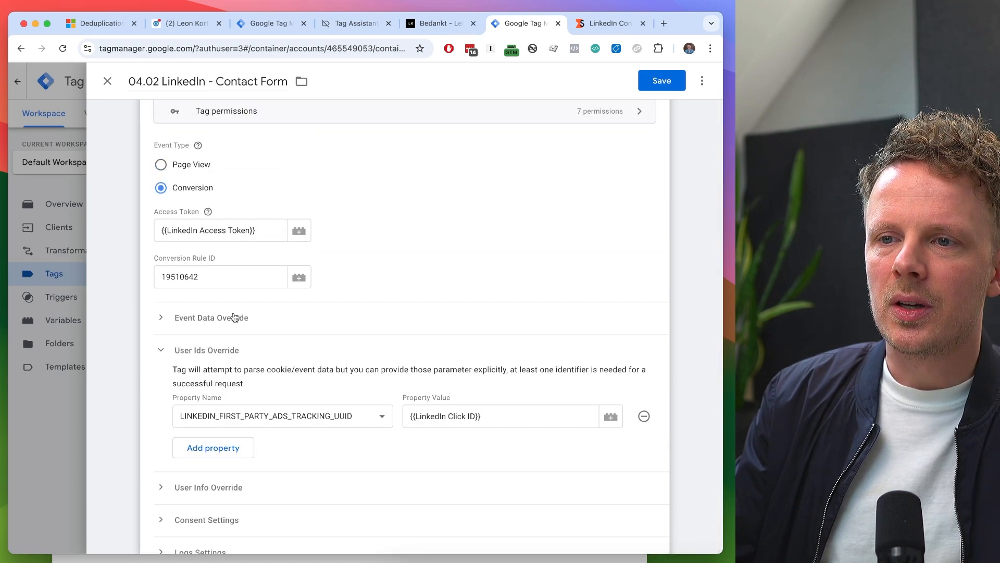
- Assign the "contact_form_submit - With Consent" trigger to the LinkedIn contact form tag and save the tag
scroll(234, 317, "down", 1)
scroll(235, 317, "down", 5)
left_click(208, 368)
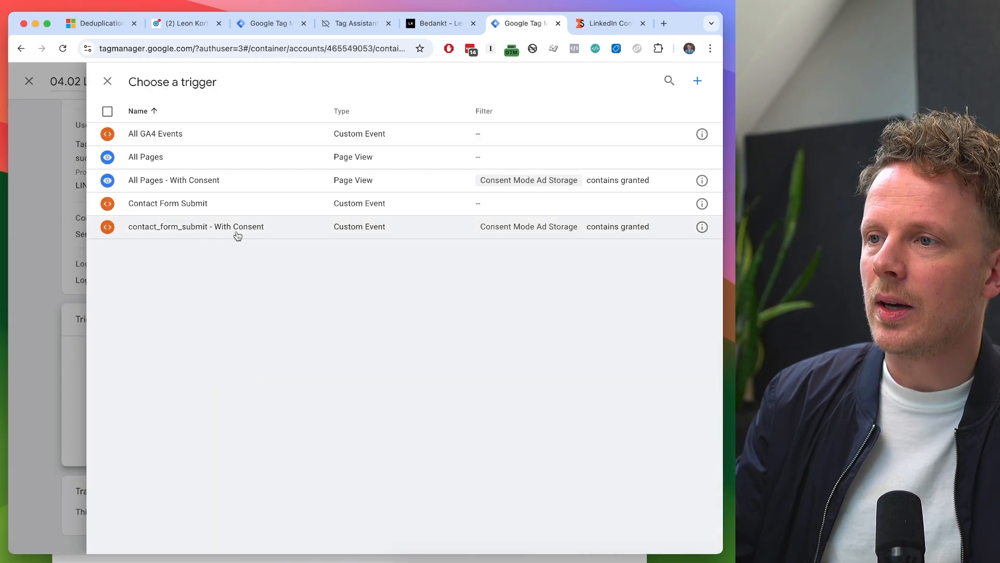
left_click(238, 233)
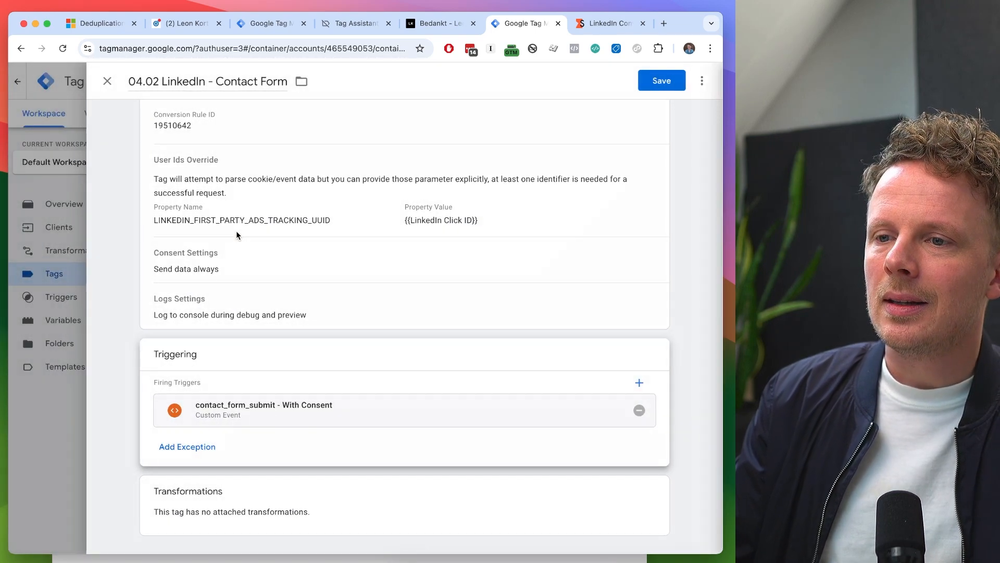
left_click(667, 83)
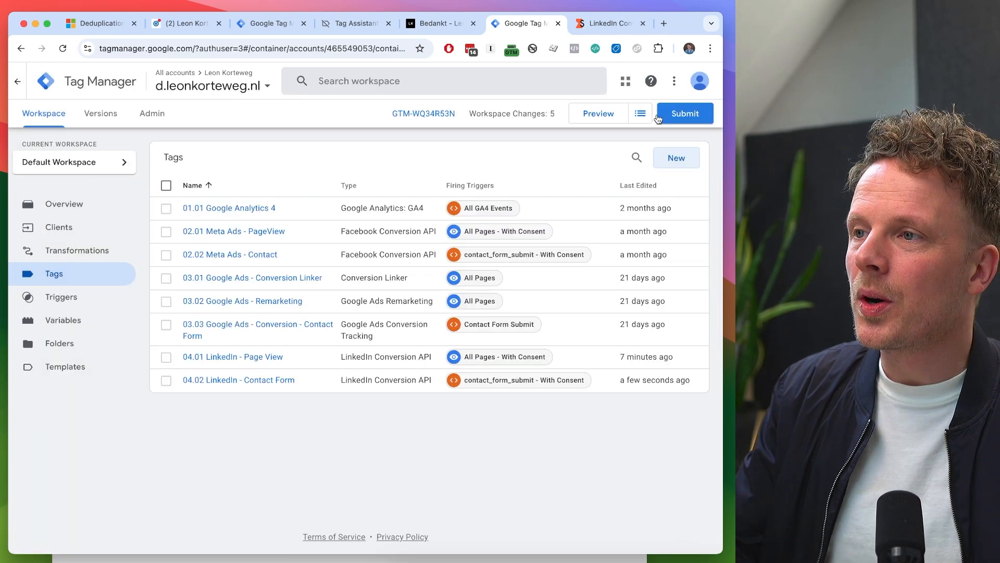
- Start preview mode for the server container and the leonkorteweg.nl web container, and open the web container's Tag Assistant session
left_click(606, 115)
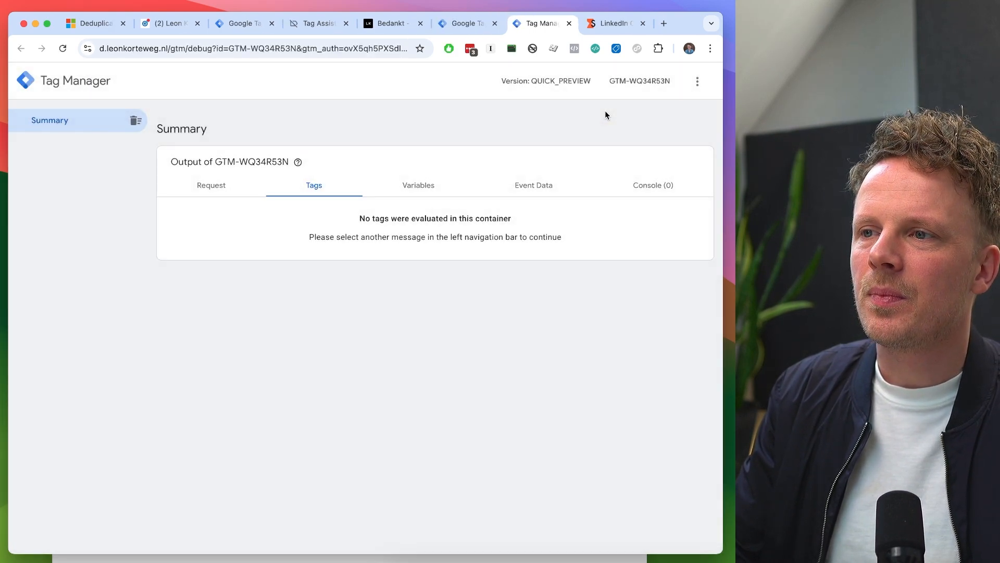
left_click(250, 24)
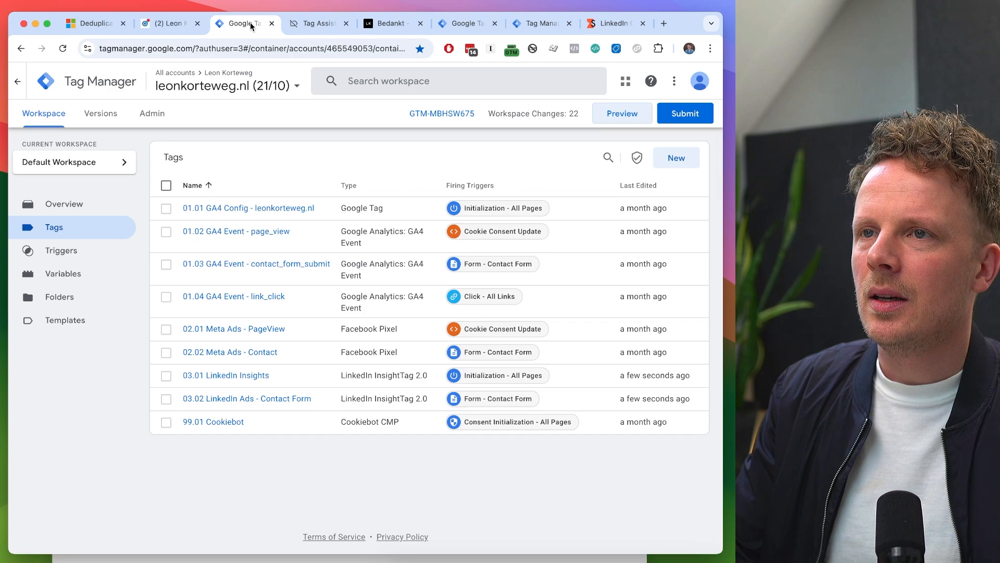
left_click(617, 112)
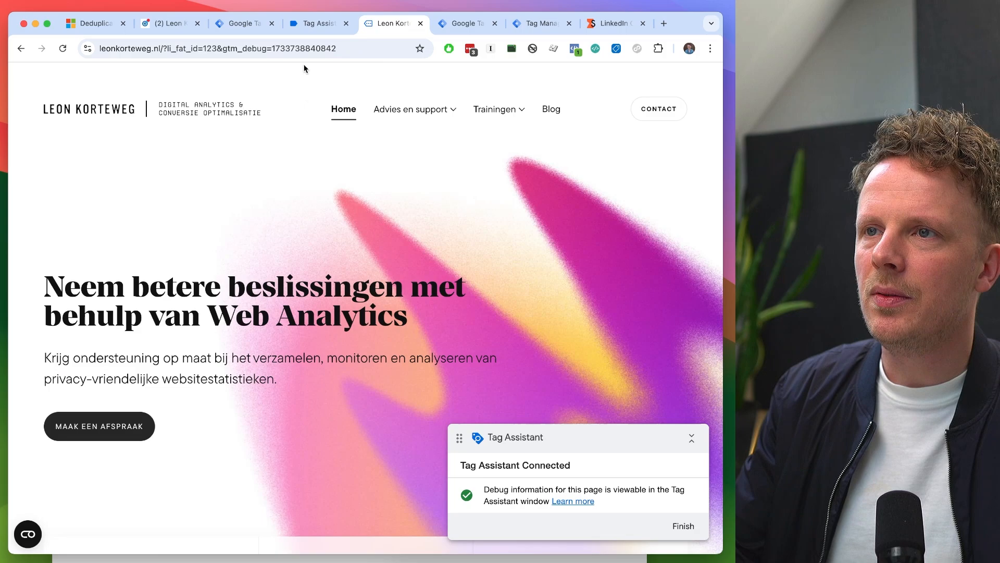
left_click(312, 24)
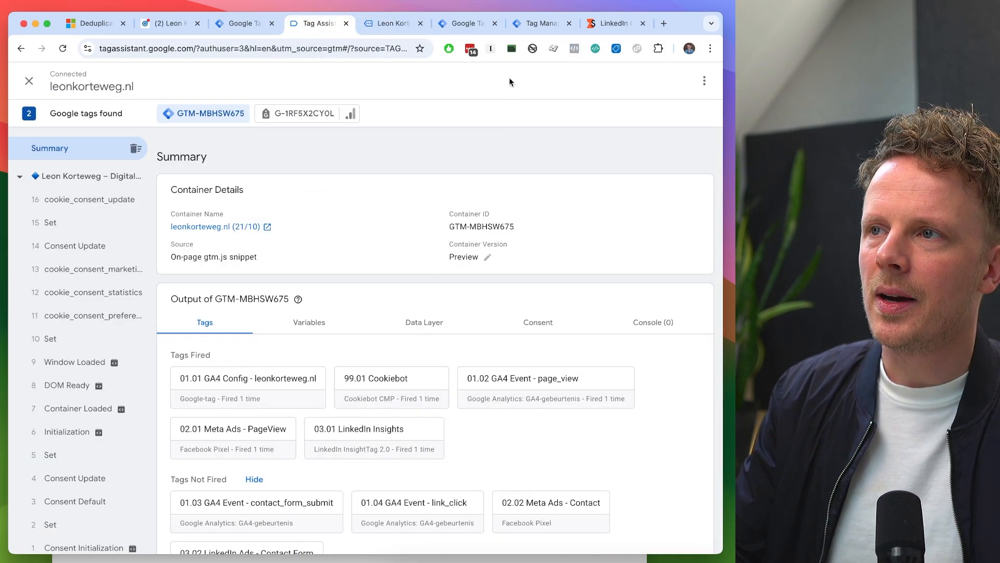
- In the server container's preview, examine the page_view event's tags and variables, including the LinkedIn Click ID value
left_click(475, 23)
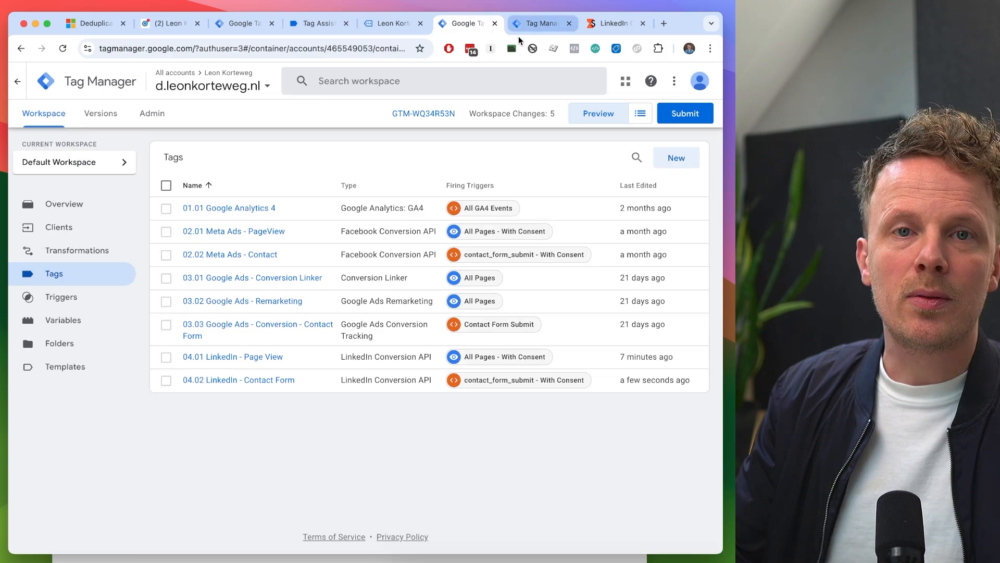
left_click(538, 31)
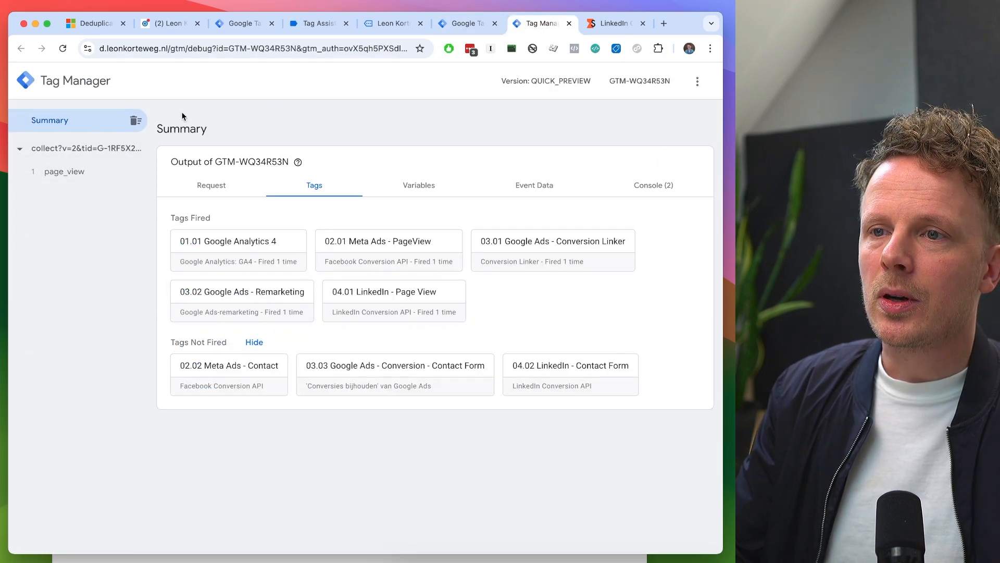
left_click(64, 172)
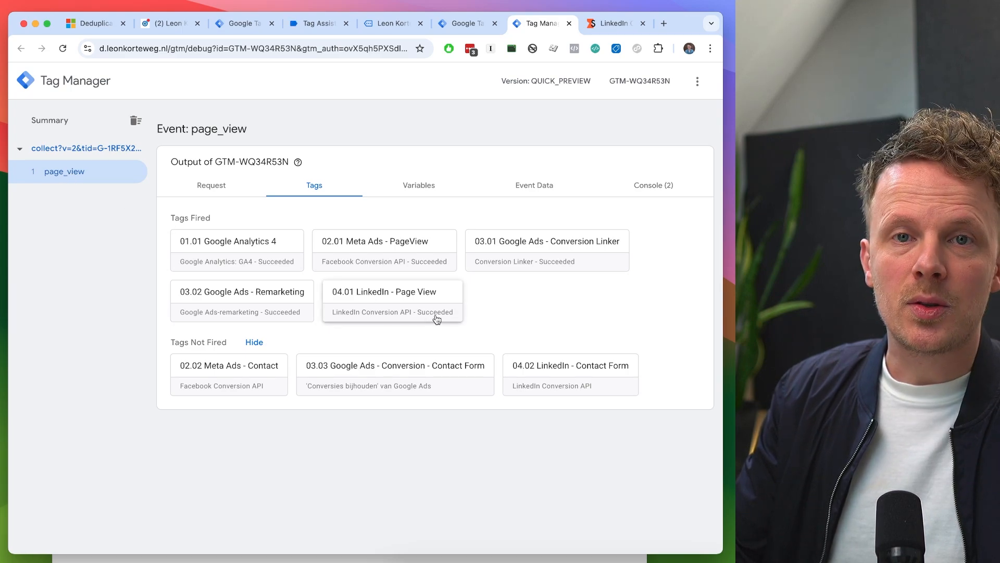
left_click(425, 194)
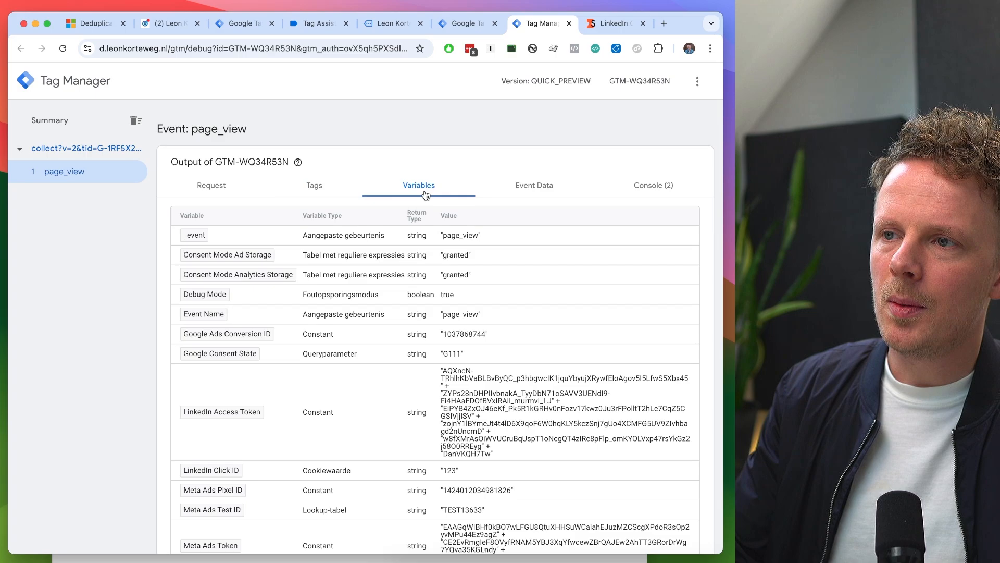
scroll(383, 342, "down", 2)
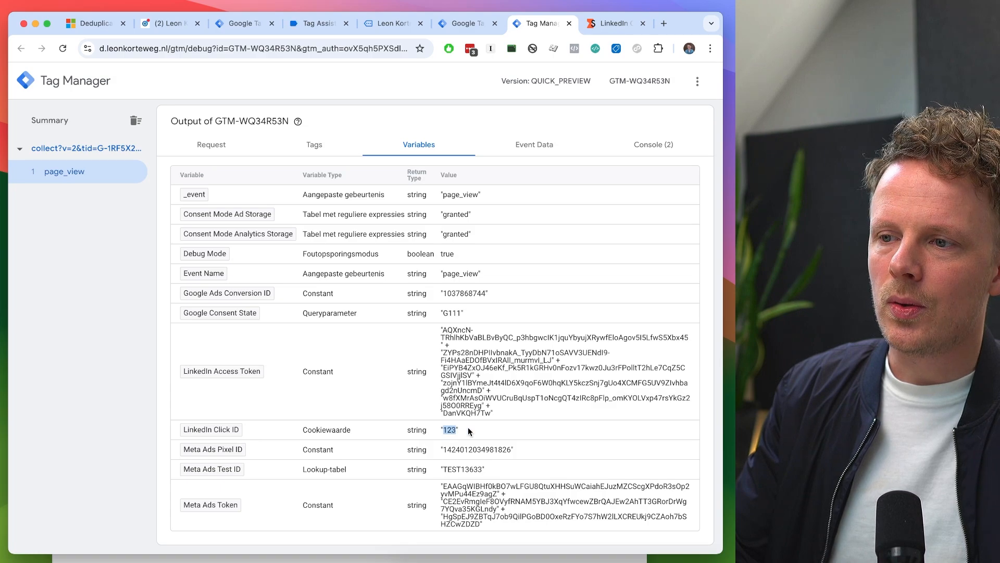
- Try loading the site with the li_fat_id URL parameter set to 12345, and close that preview session
left_click(392, 23)
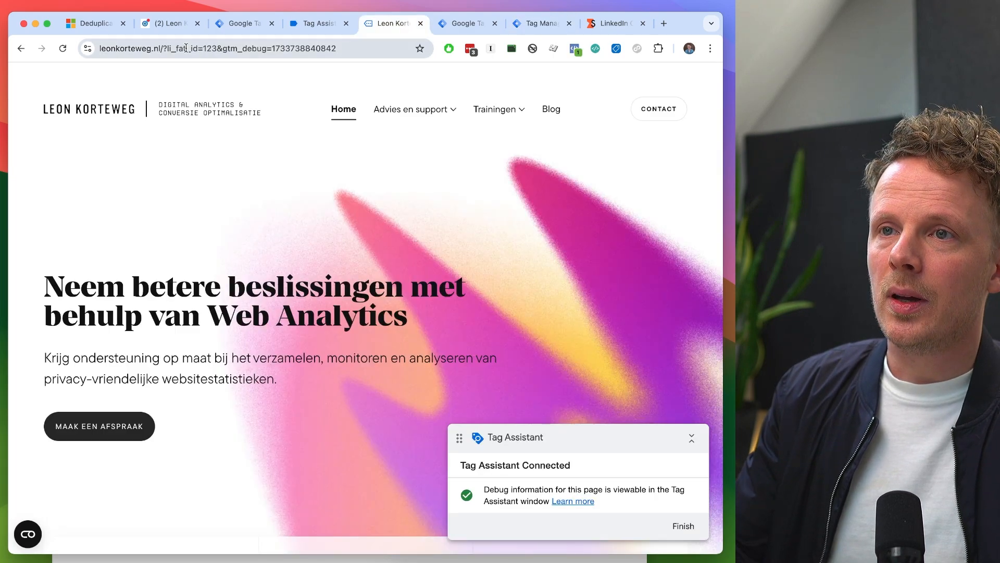
left_click(186, 48)
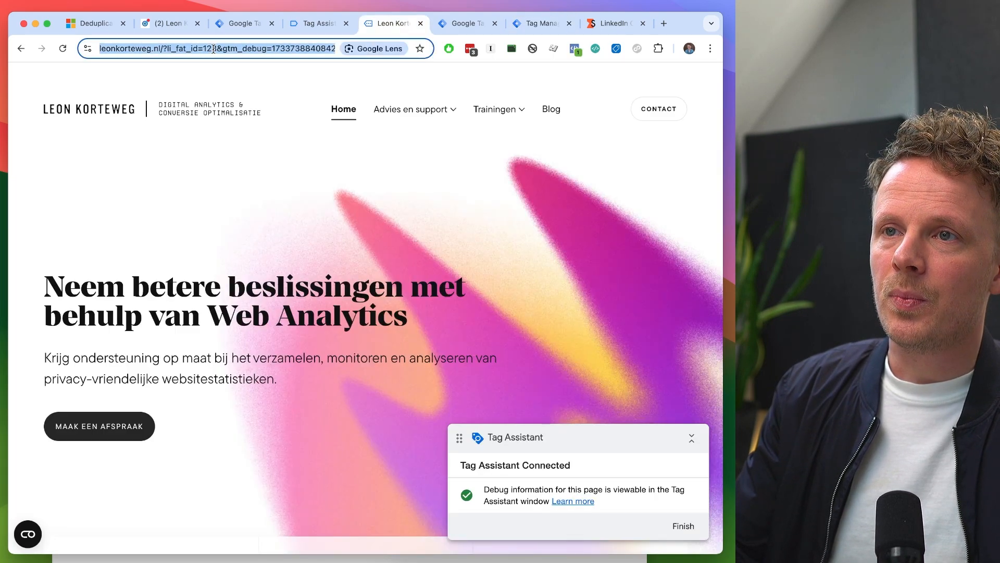
double_click(261, 50)
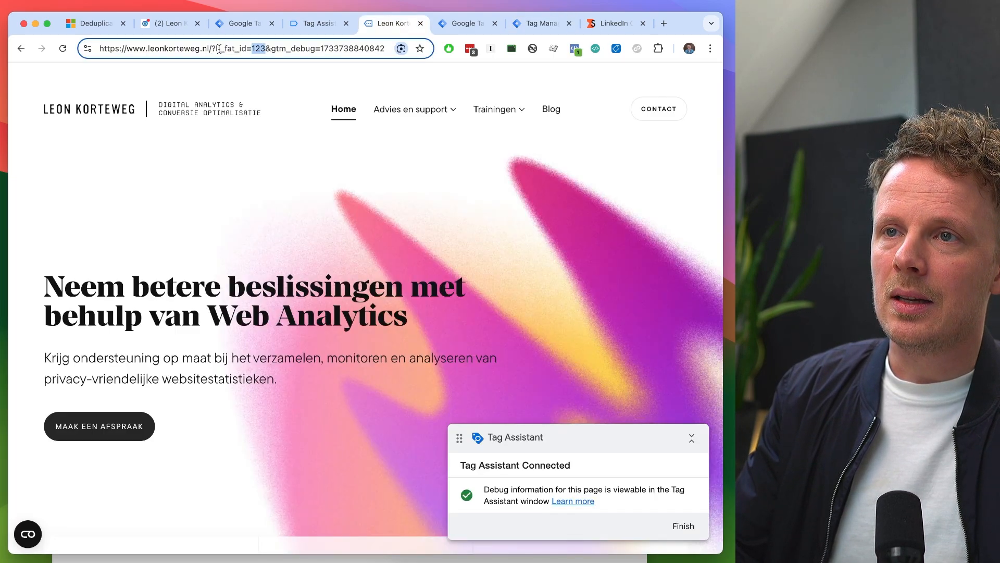
left_click(265, 49)
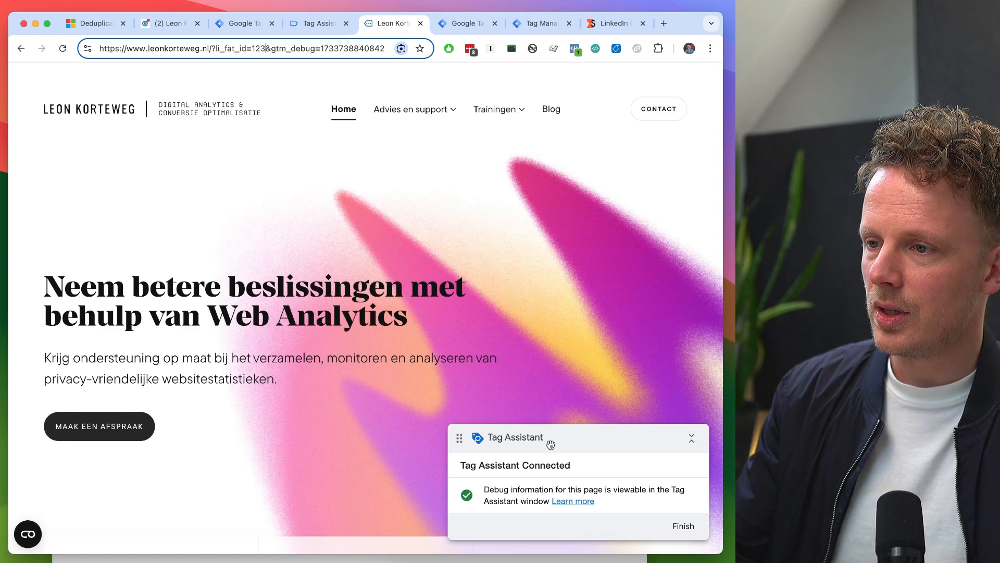
type("45")
key("Return")
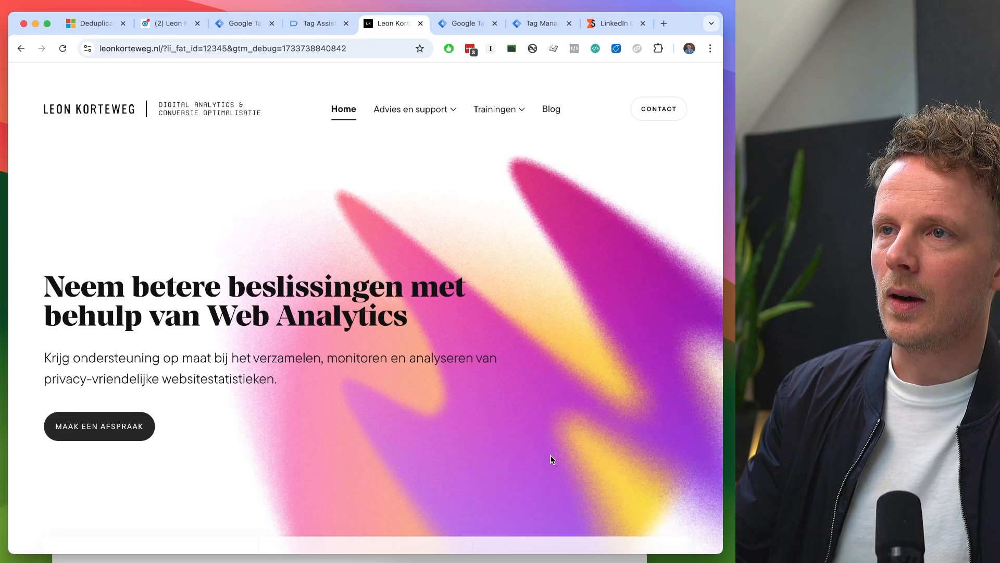
key("super+w")
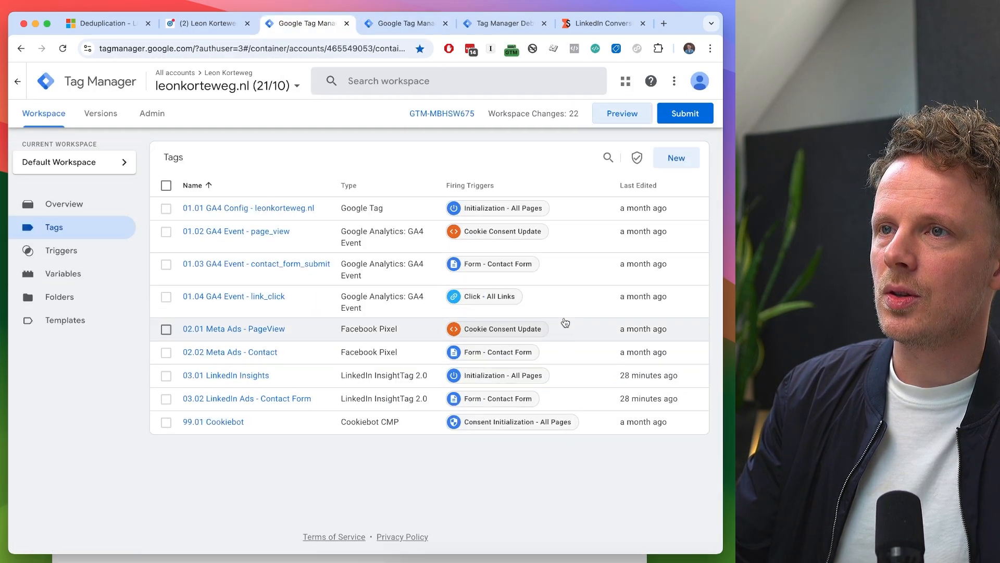
left_click(611, 115)
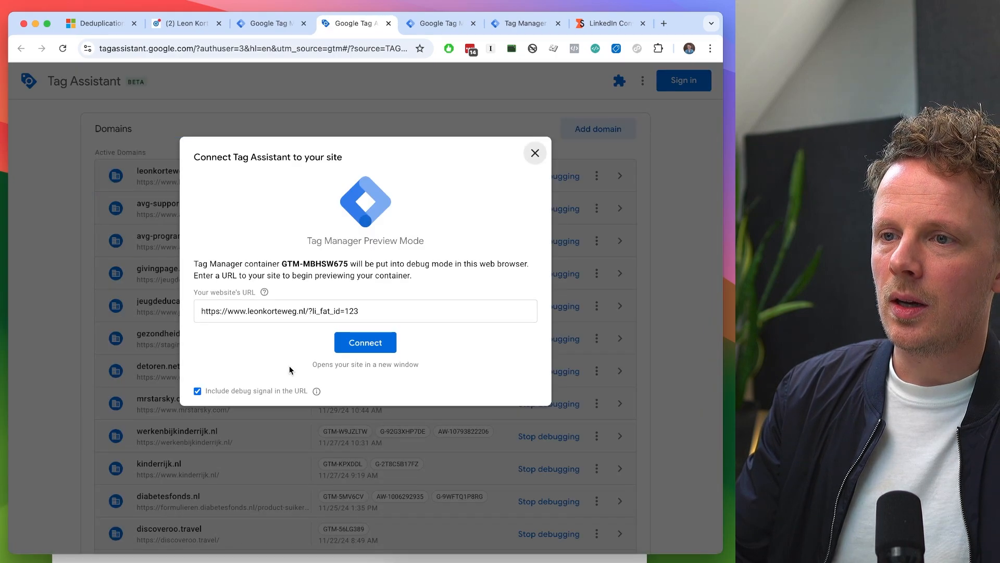
left_click(359, 311)
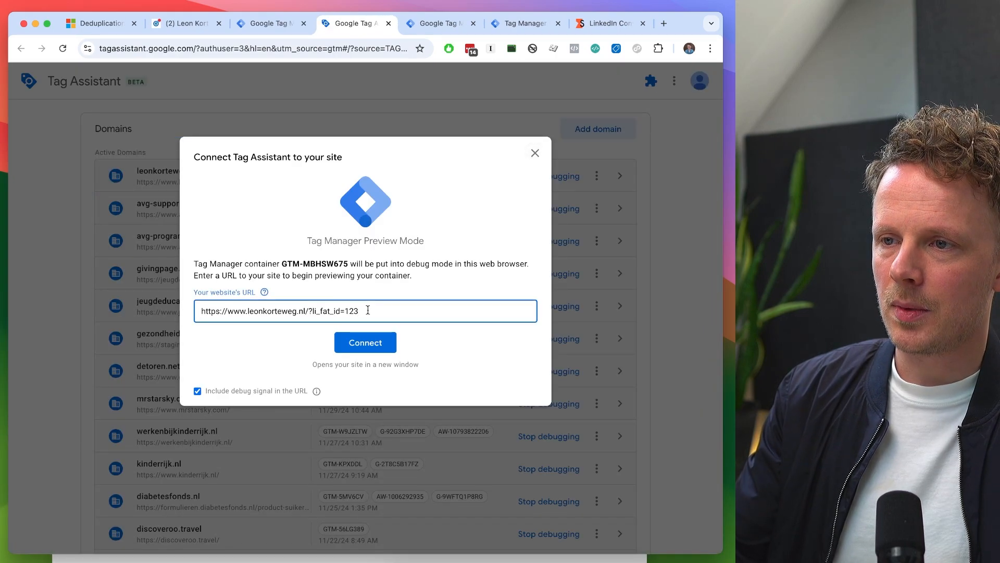
key("BackSpace")
key("BackSpace")
key("BackSpace")
type("54321")
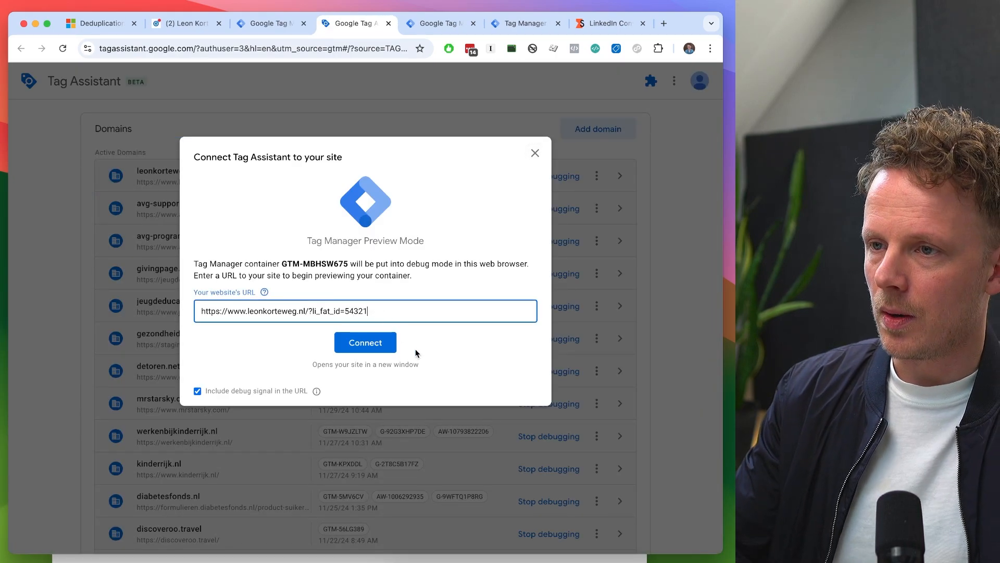
left_click(370, 342)
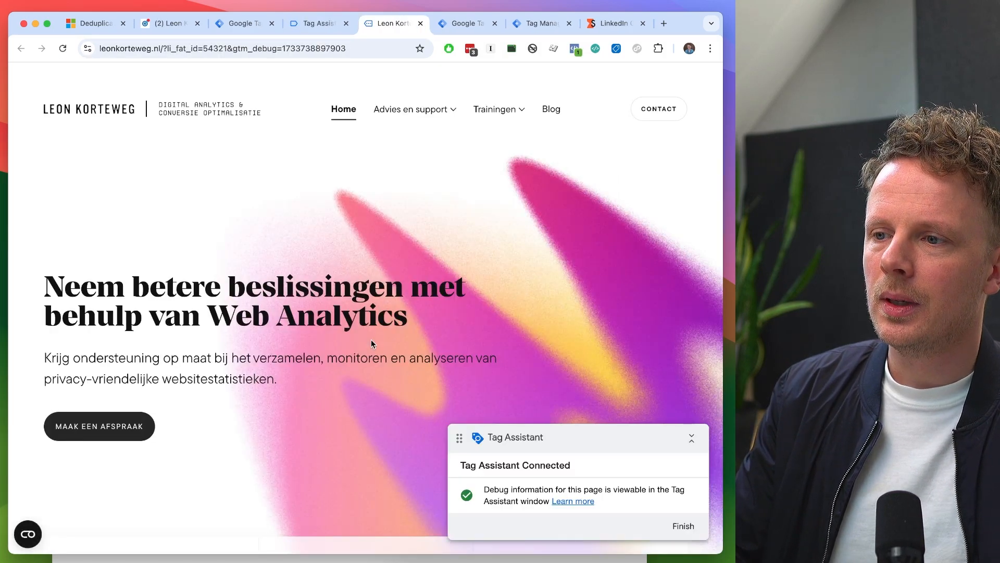
- Check the LinkedIn Click ID variable for the newest page_view event in the server container's preview
key("ctrl+shift+Tab")
key("ctrl+Tab")
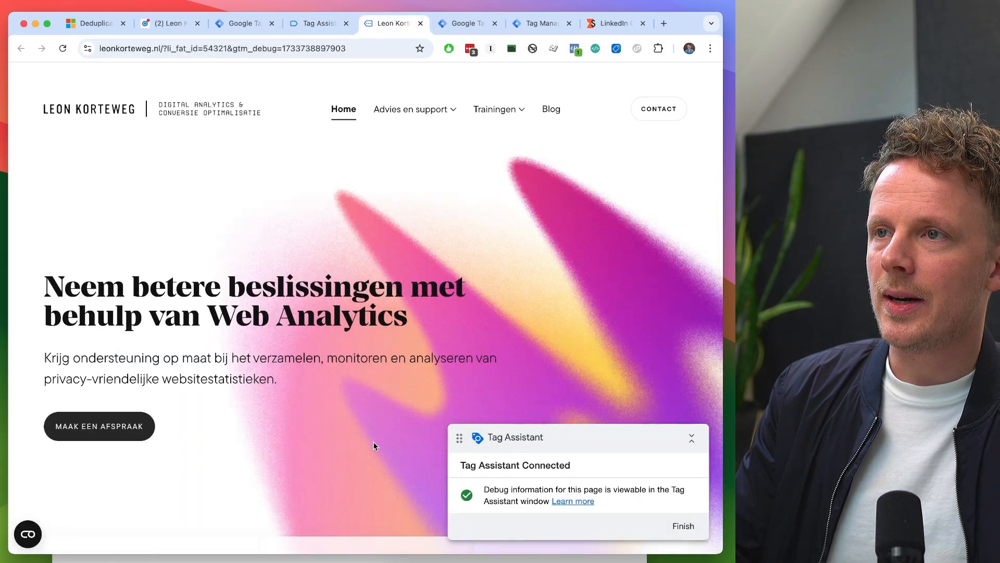
key("ctrl+Tab")
key("ctrl+Tab")
left_click(84, 173)
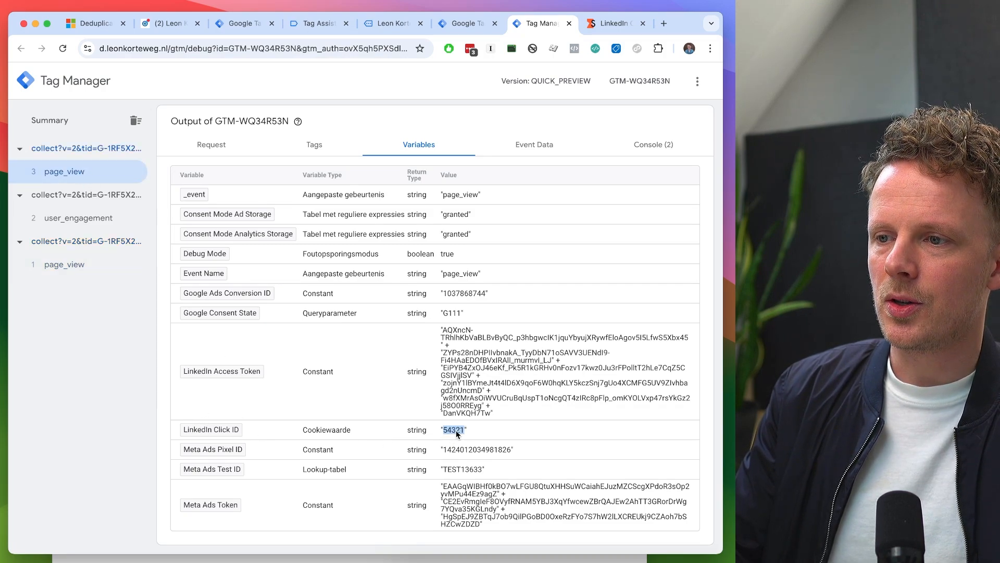
- Submit the website's contact form with the name Test and a test e-mail address, without a phone number
key("ctrl+shift+Tab")
key("ctrl+shift+Tab")
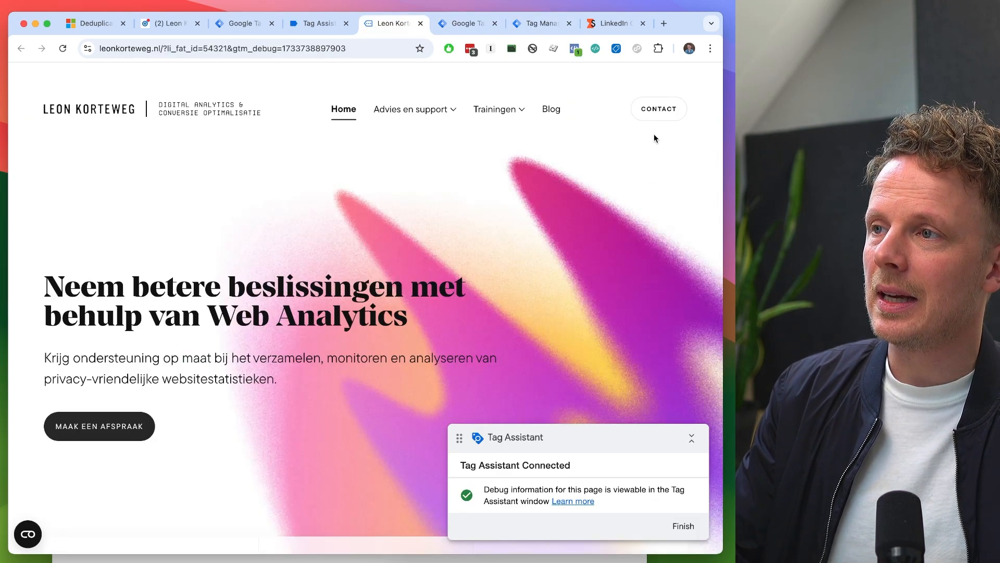
left_click(658, 112)
scroll(310, 339, "down", 3)
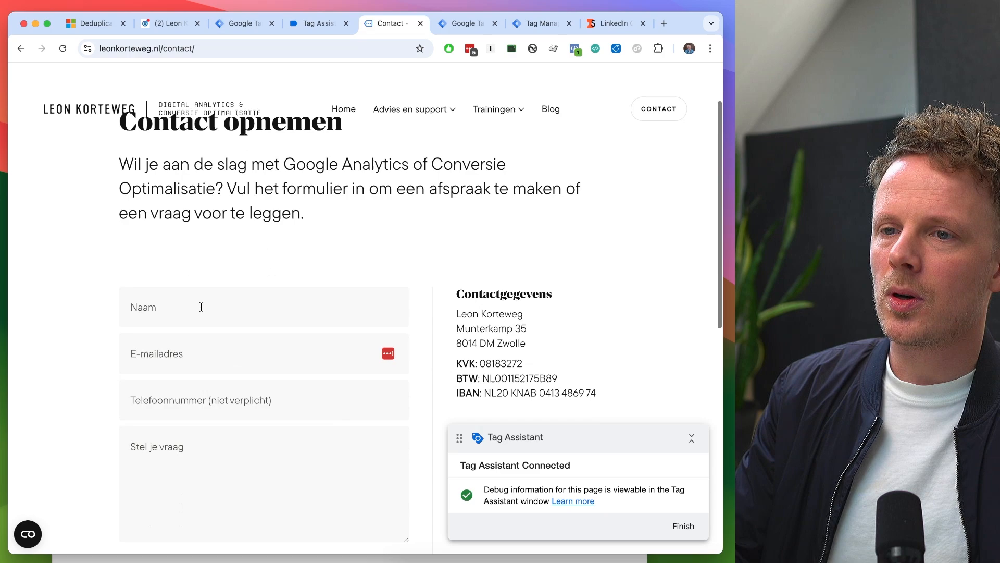
left_click(201, 306)
type("Test")
key("Tab")
type("test@test.nl")
key("Tab")
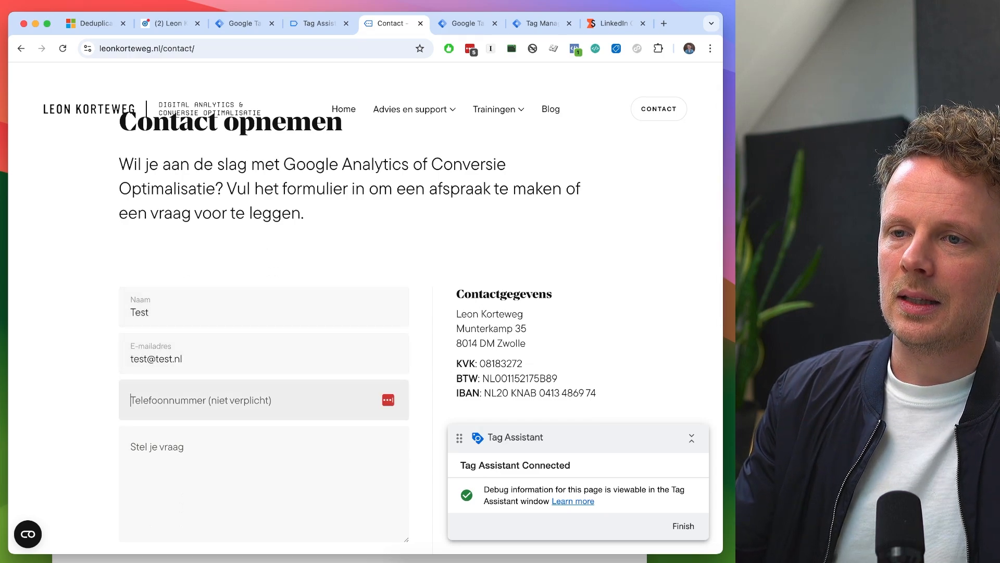
scroll(364, 302, "down", 5)
left_click(154, 401)
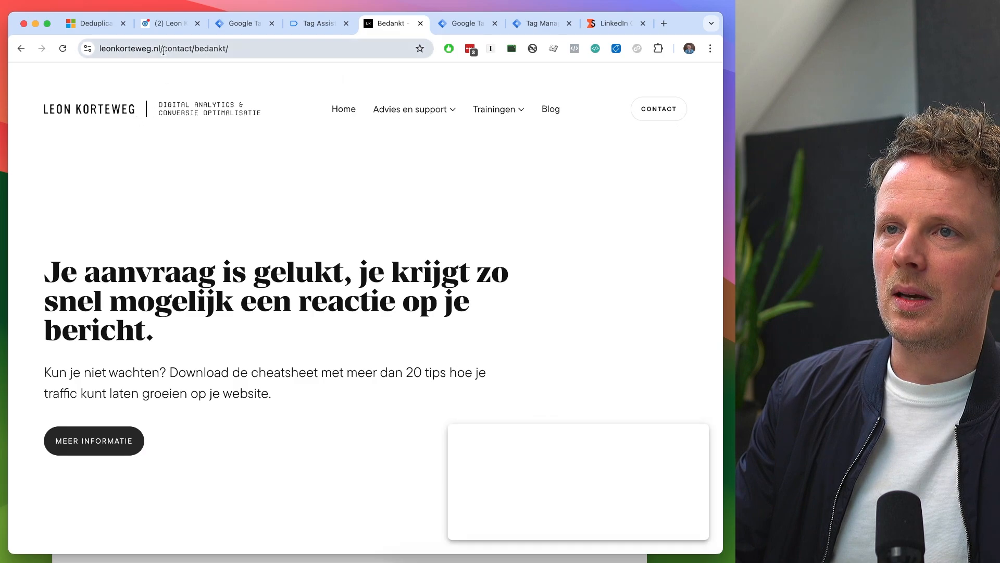
- Review the fired tags in Tag Assistant and those for the contact_form_submit event in the server container's preview
left_click(333, 26)
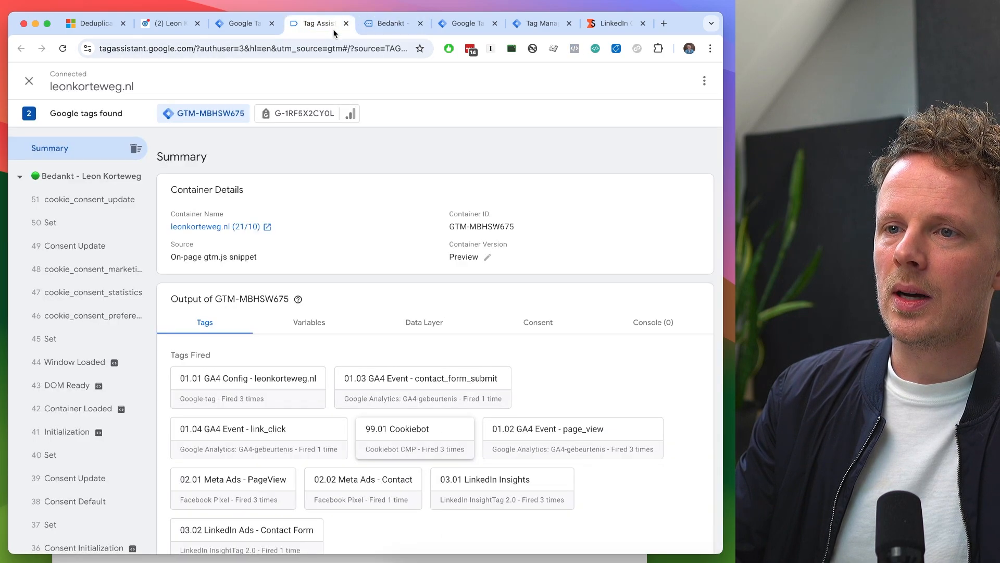
scroll(251, 364, "down", 3)
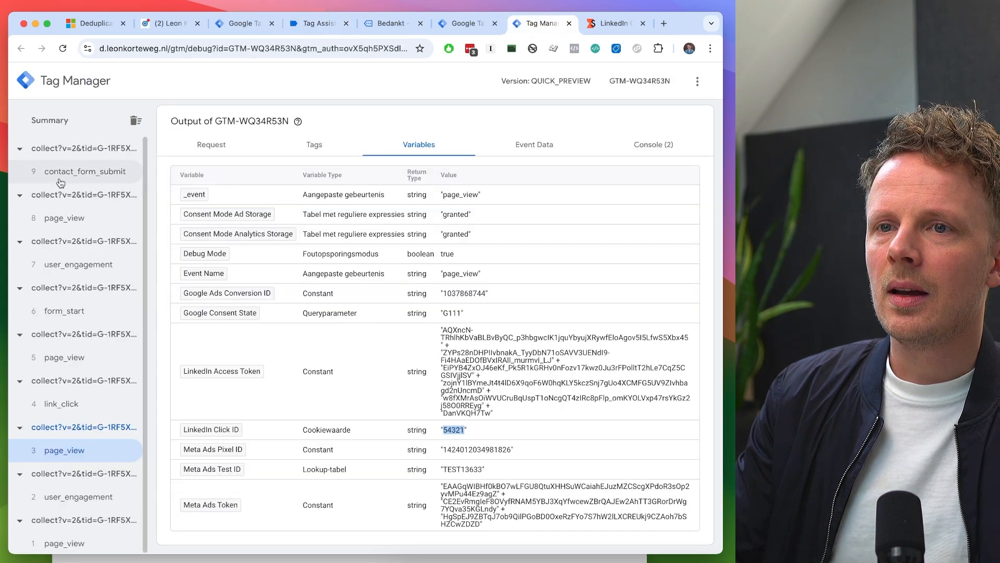
left_click(83, 173)
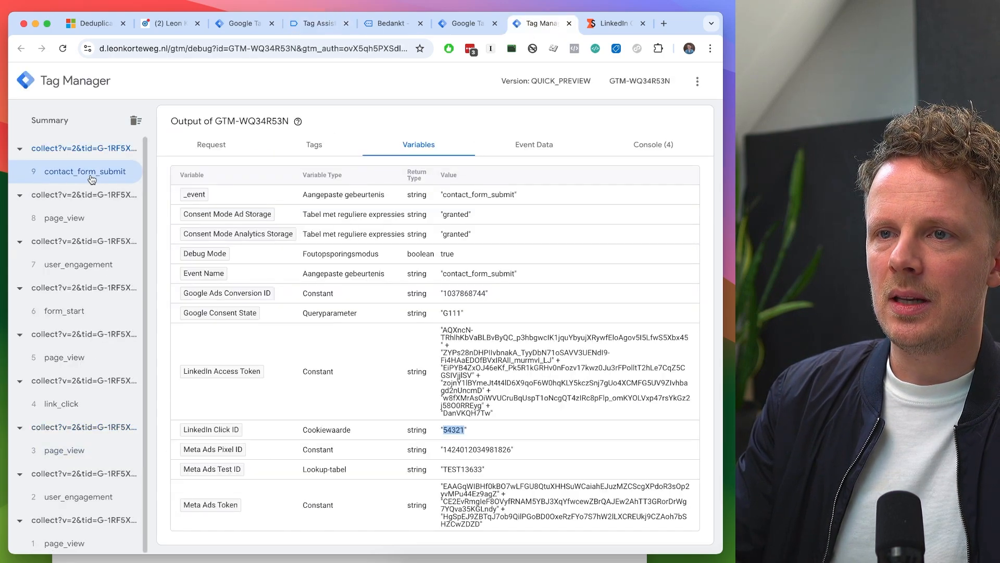
left_click(302, 150)
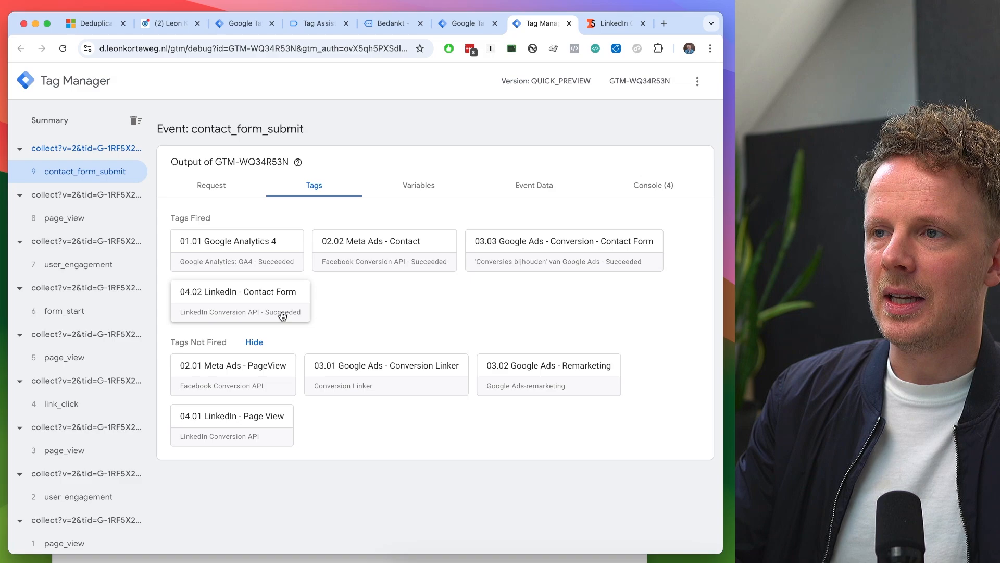
- Switch to LinkedIn Campaign Manager and check the conversion tracking overview for the contact form conversions' status
left_click(170, 24)
left_click(35, 85)
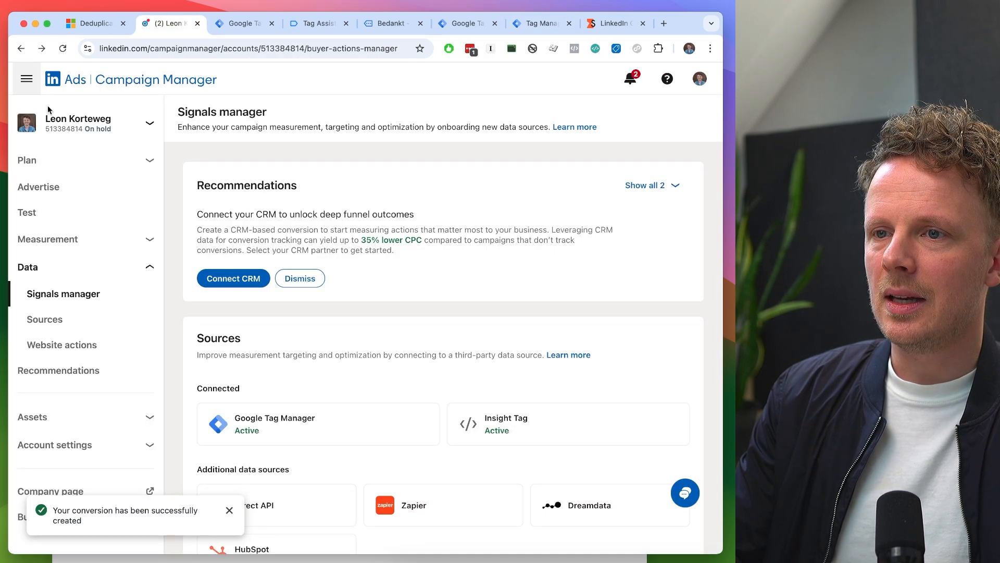
left_click(47, 239)
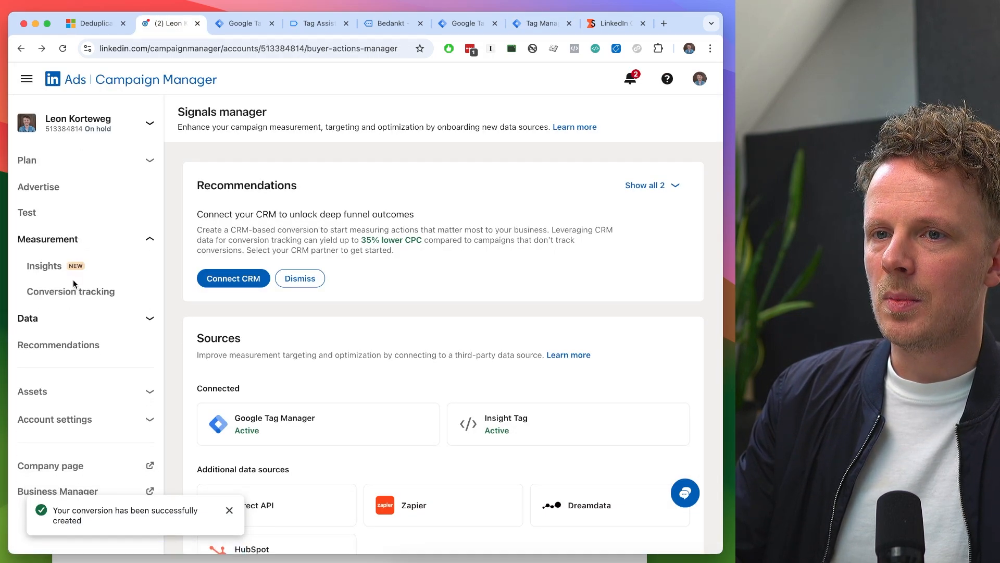
left_click(71, 291)
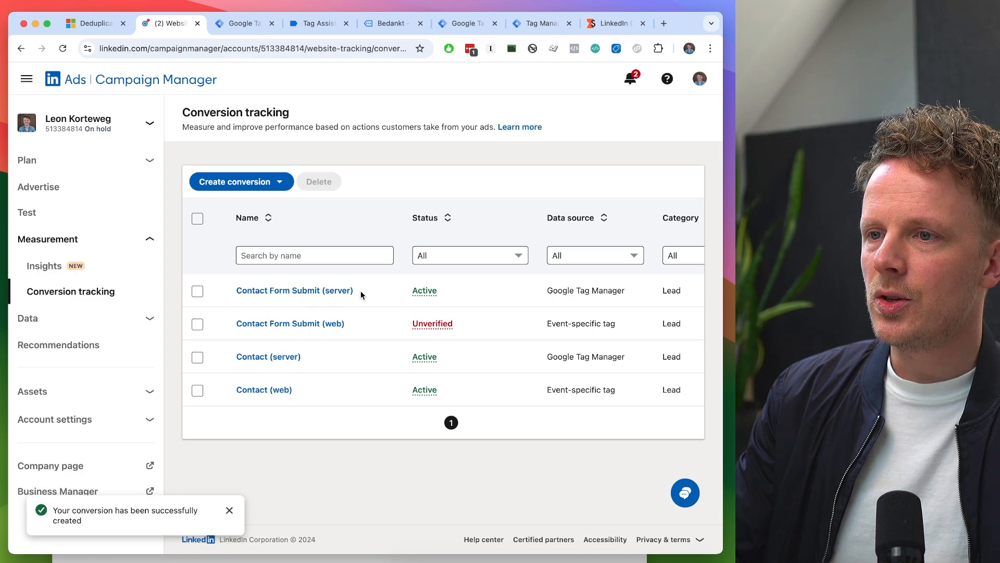
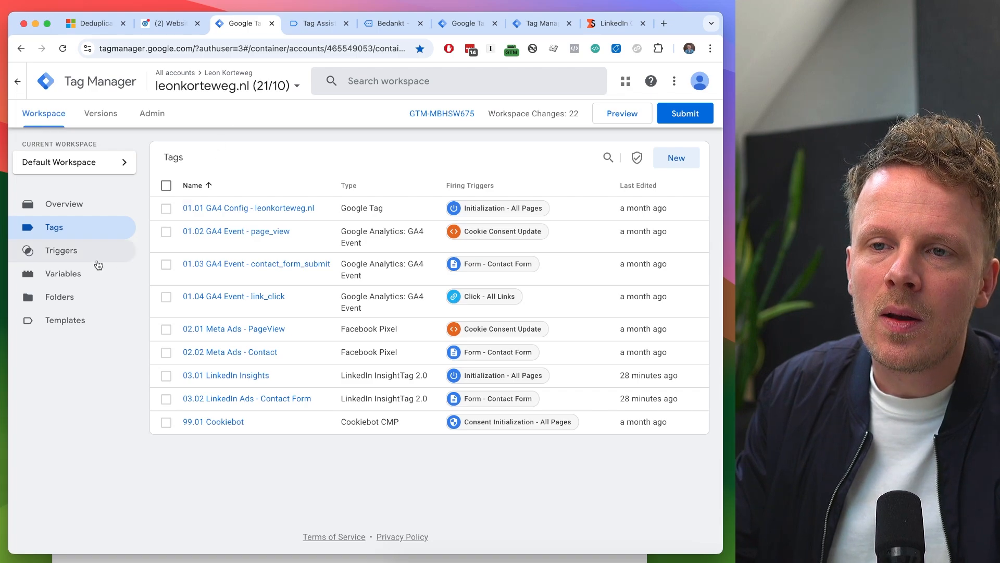
- Start a new user-defined variable in the web container and search the Community Template Gallery for "event id"
left_click(78, 274)
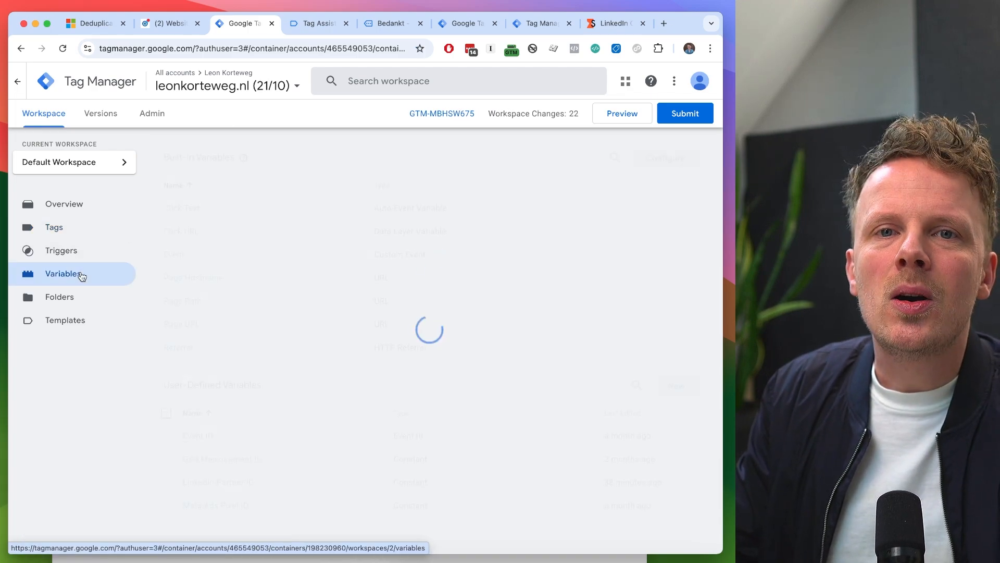
scroll(277, 349, "down", 1)
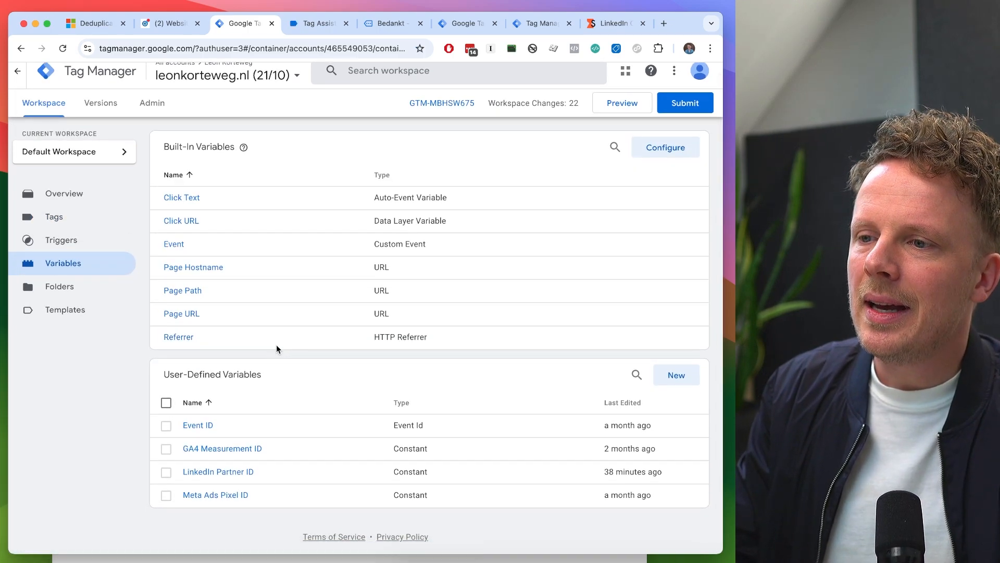
left_click(678, 379)
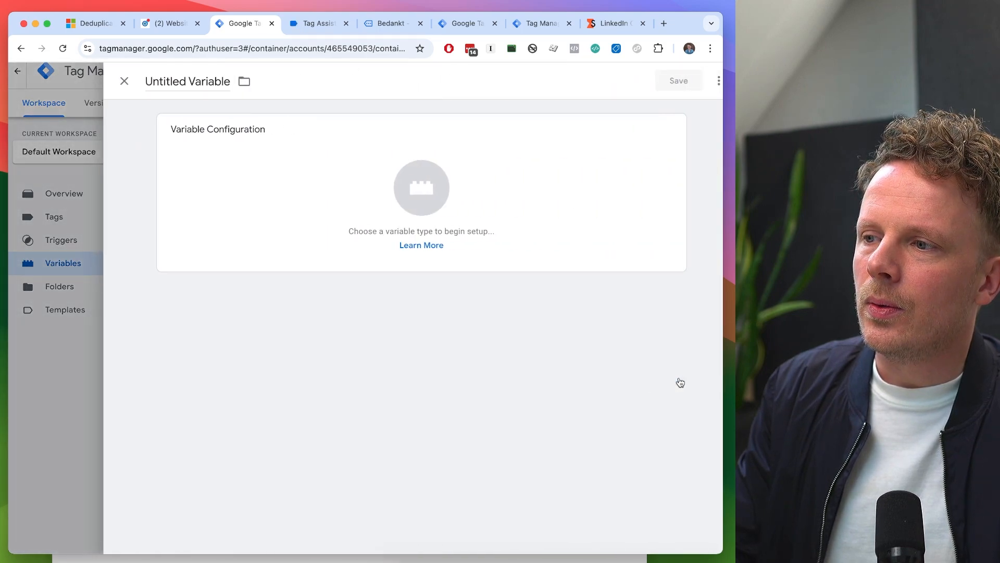
left_click(574, 223)
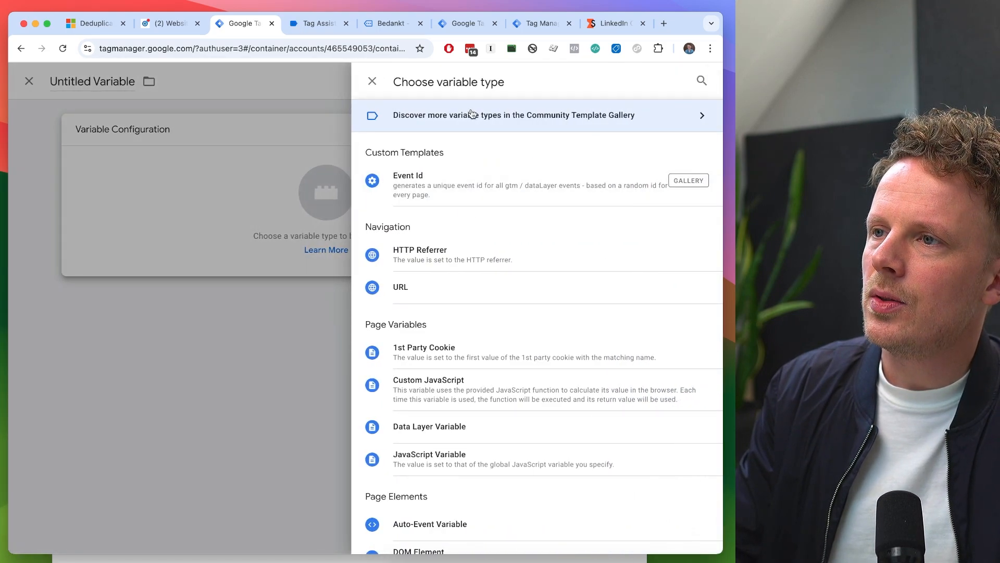
left_click(563, 116)
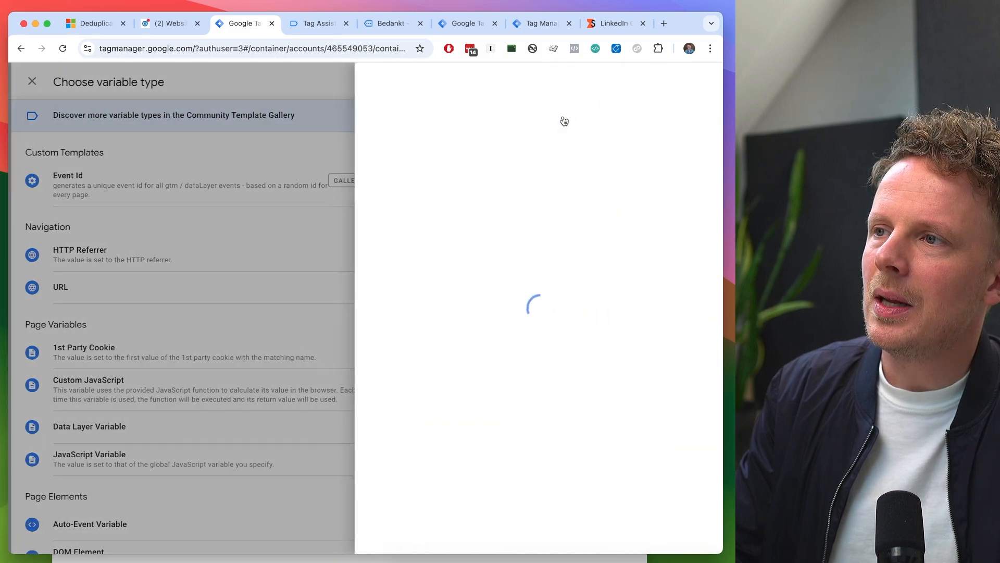
left_click(693, 86)
type("event id")
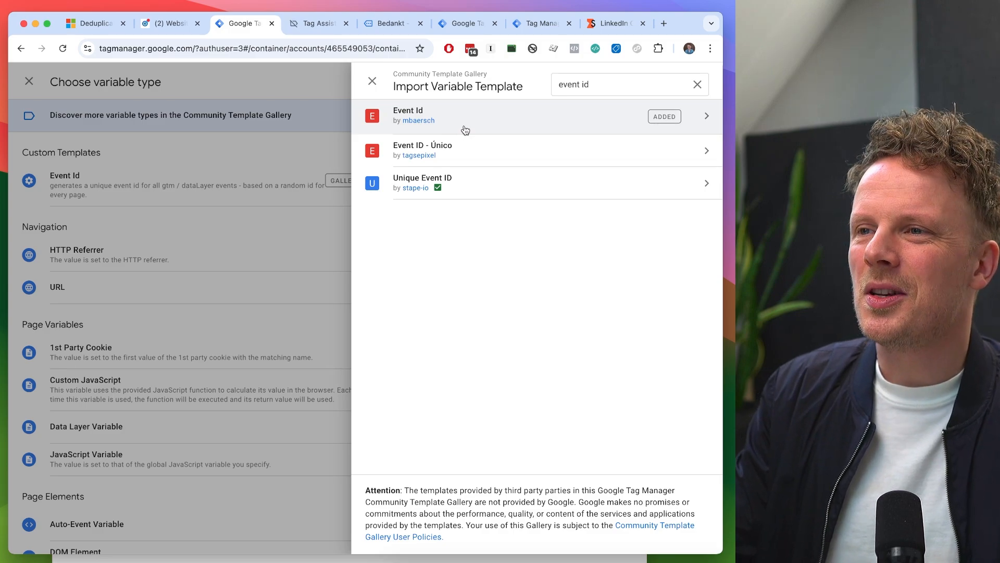
left_click(372, 82)
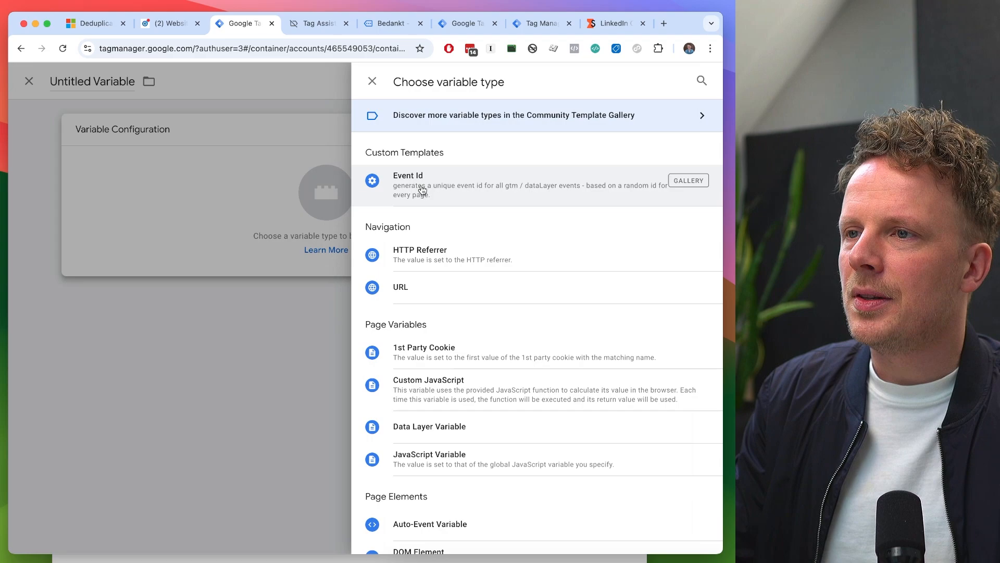
- Try to save a new variable named Event ID based on the Event Id template
left_click(439, 187)
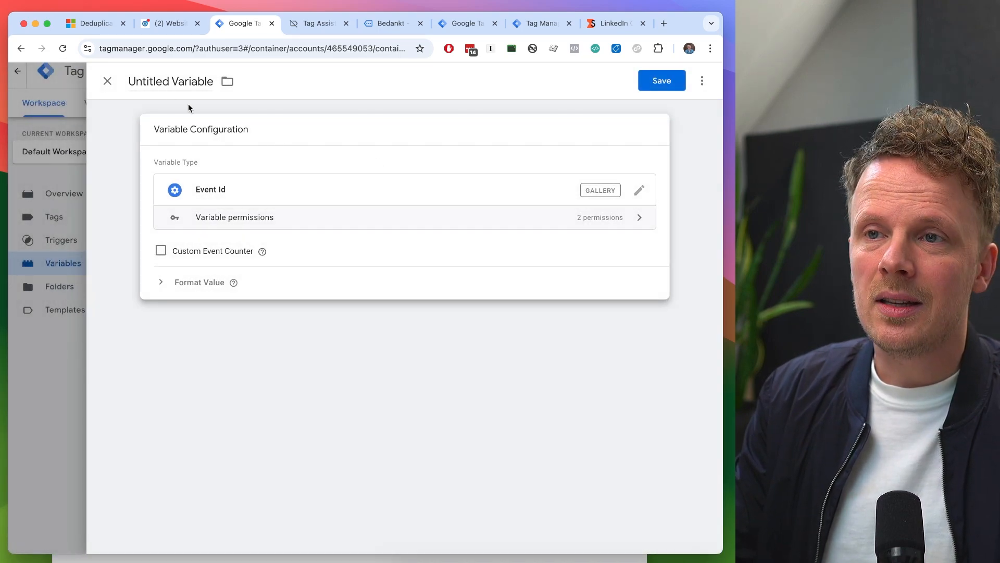
left_click(166, 82)
type("Ev")
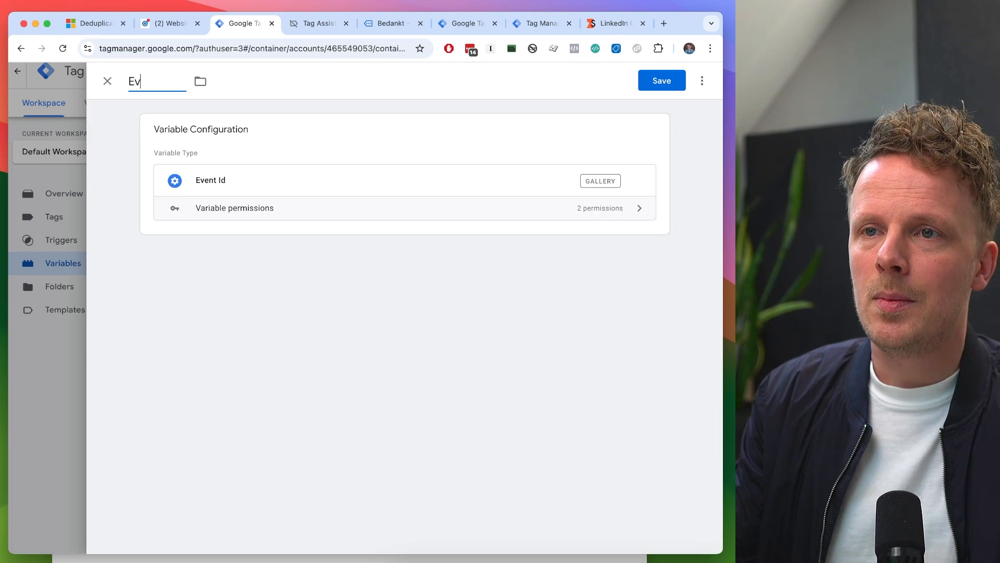
type("ent ID")
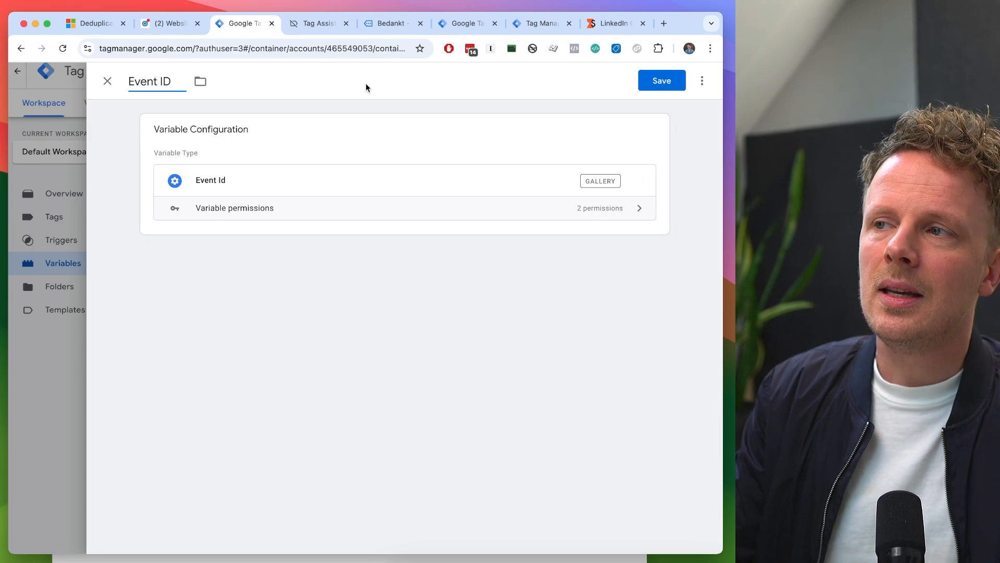
left_click(664, 83)
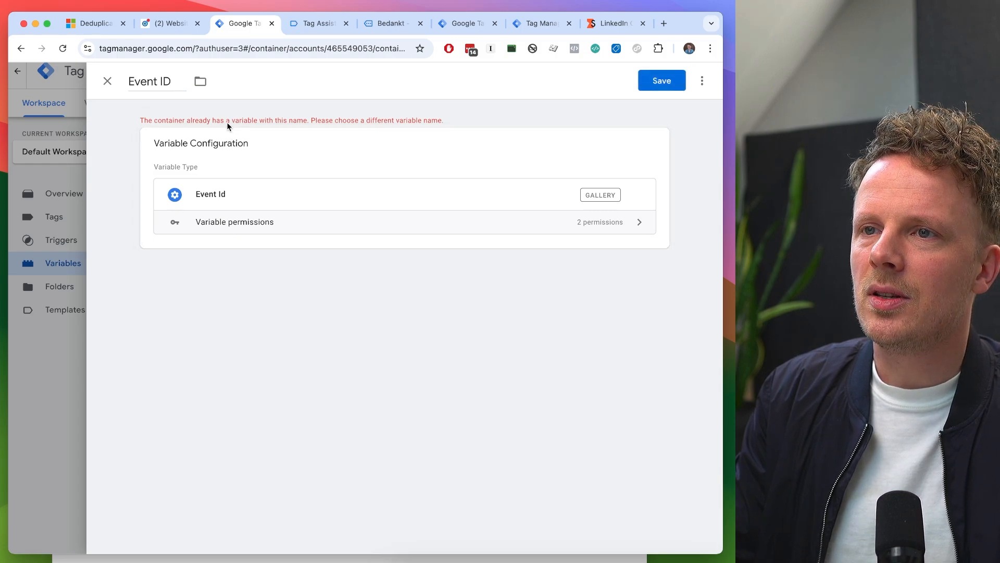
left_click(108, 81)
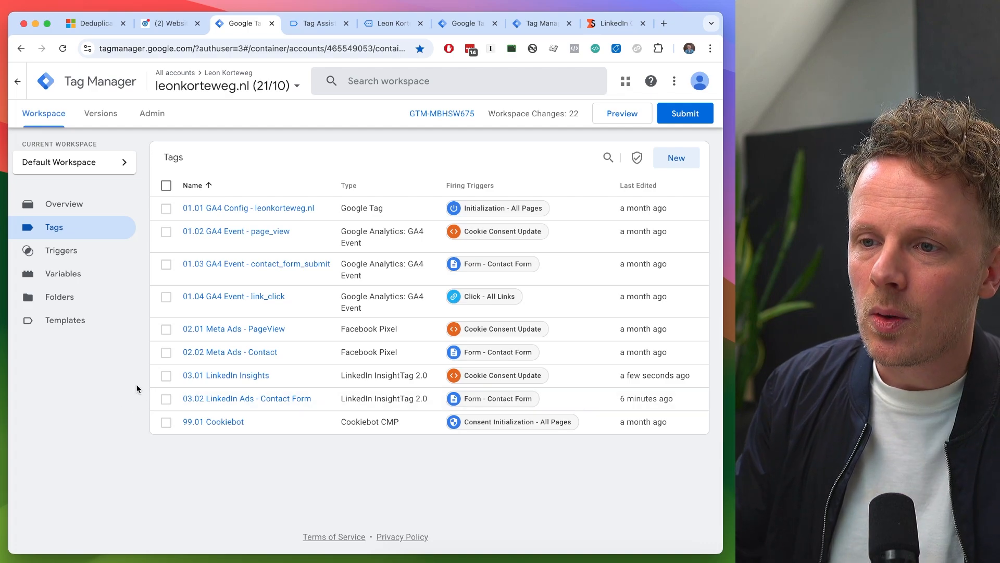
- Set the Event ID of the 03.01 LinkedIn Insights tag to the {{Event ID}} variable and save the tag
left_click(221, 380)
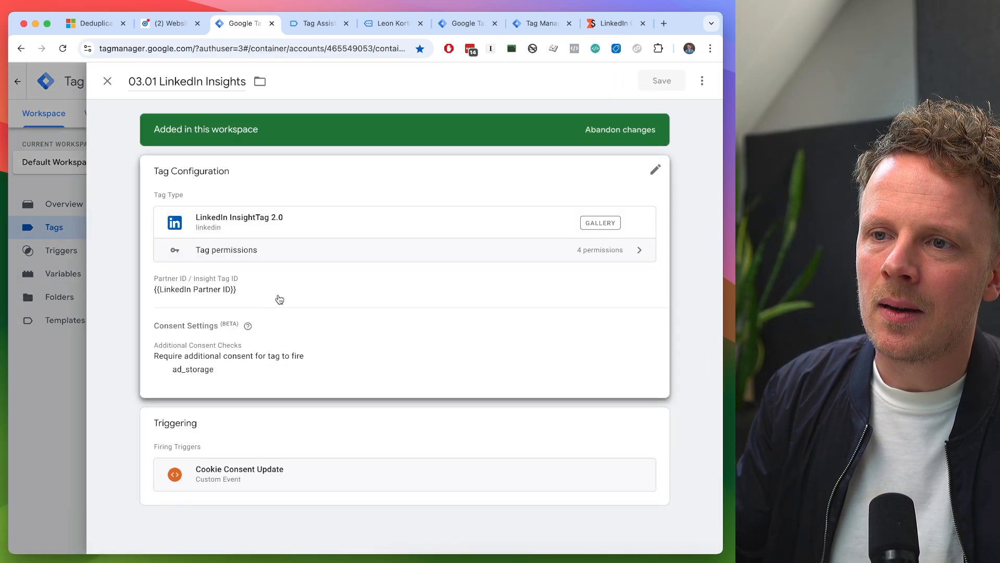
left_click(280, 299)
scroll(285, 281, "down", 3)
left_click(210, 371)
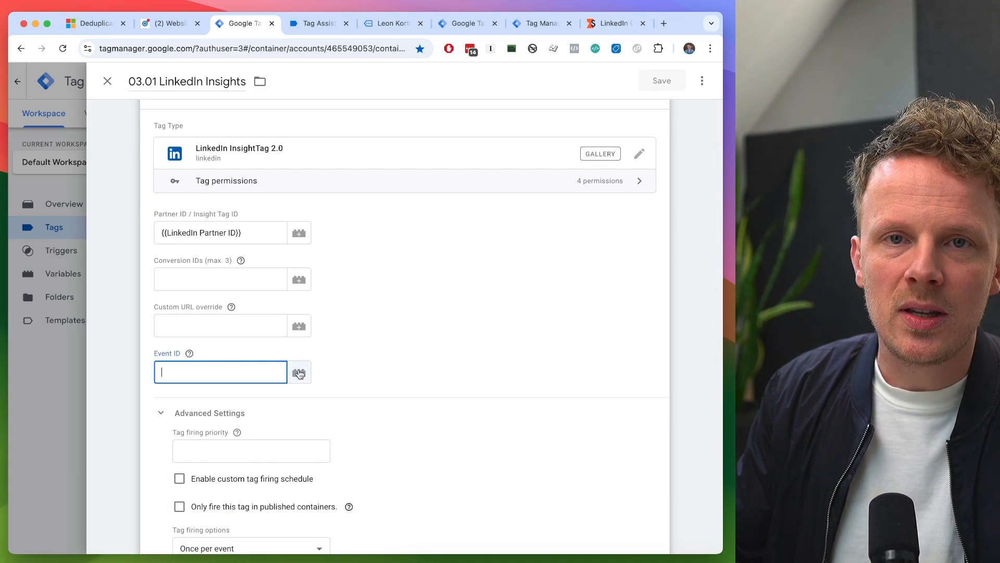
left_click(299, 374)
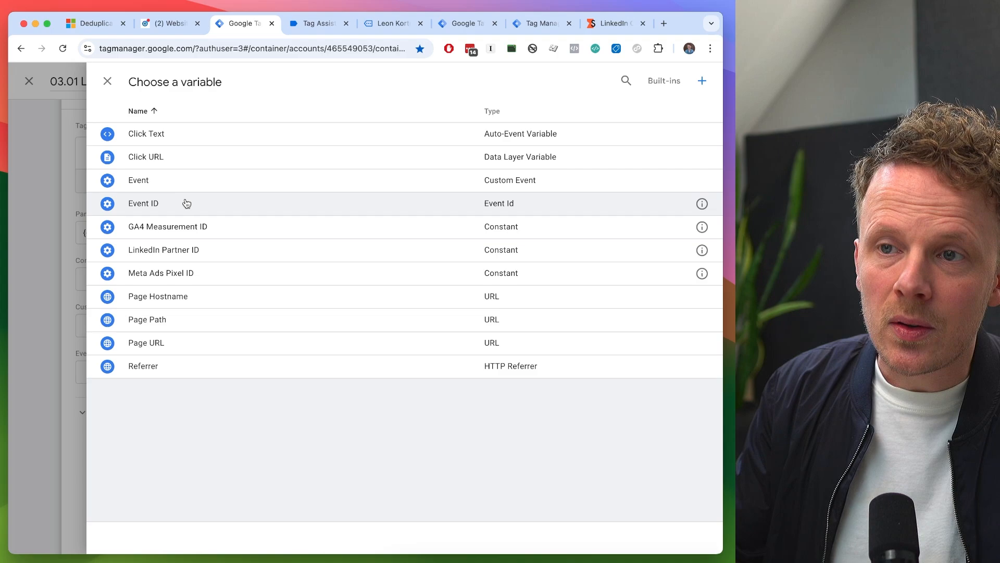
left_click(175, 208)
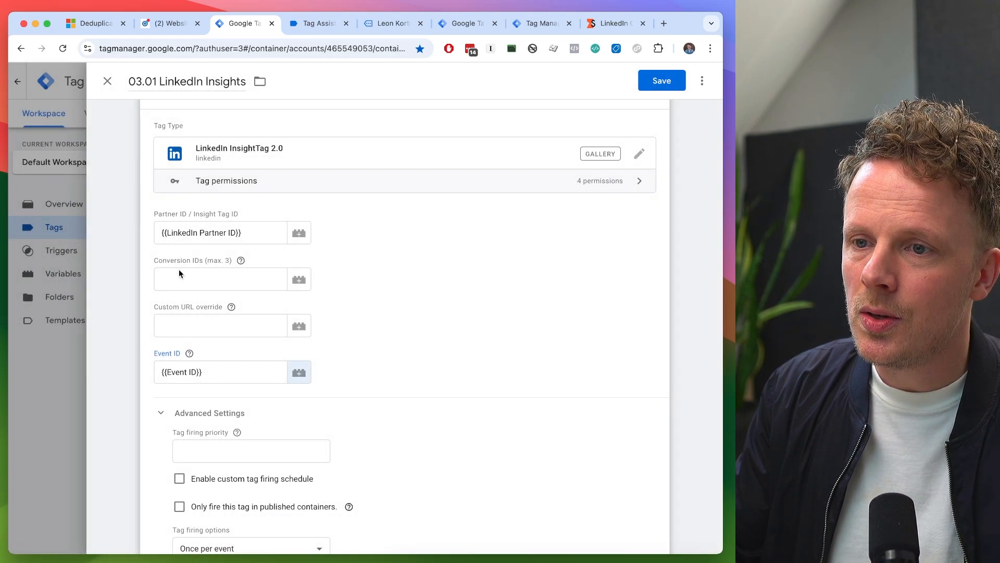
left_click(658, 82)
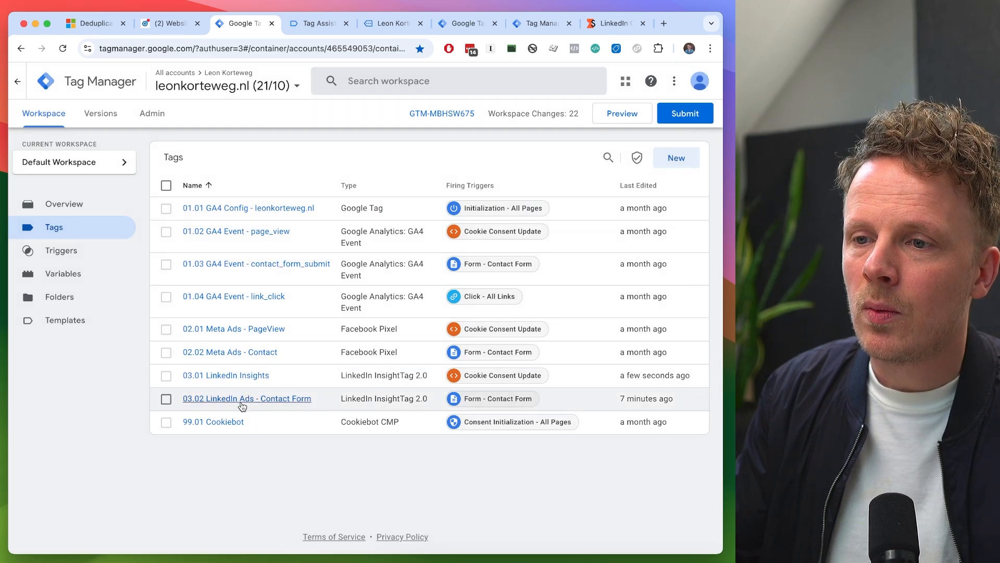
- Set the Event ID of the 03.02 LinkedIn Ads - Contact Form tag to the {{Event ID}} variable and save it
left_click(245, 400)
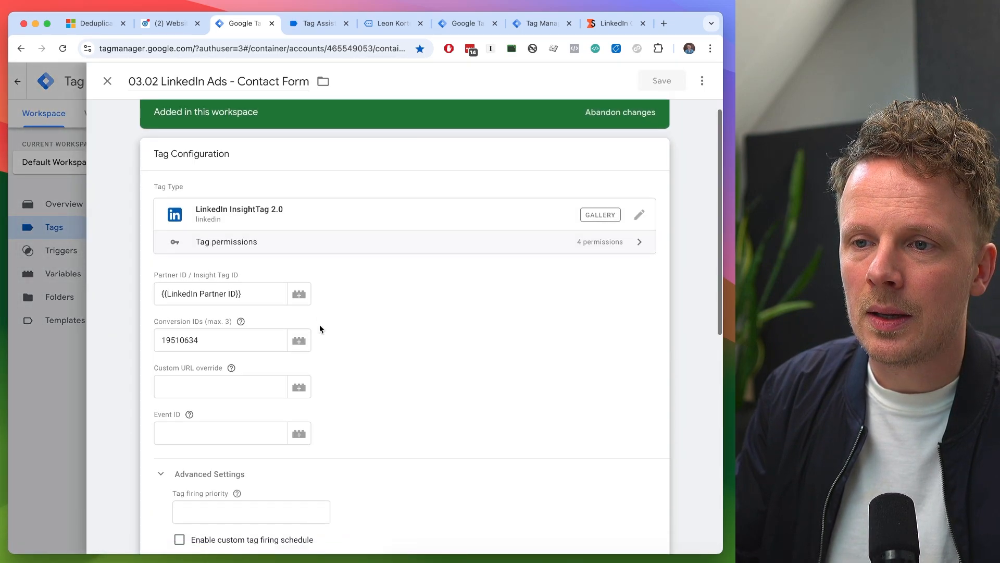
scroll(292, 333, "down", 1)
left_click(229, 364)
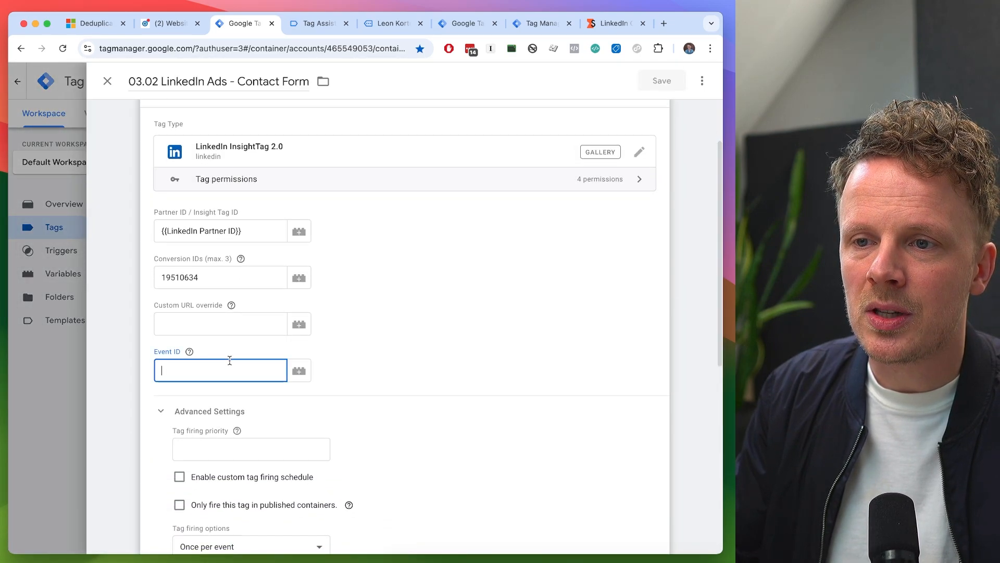
left_click(299, 370)
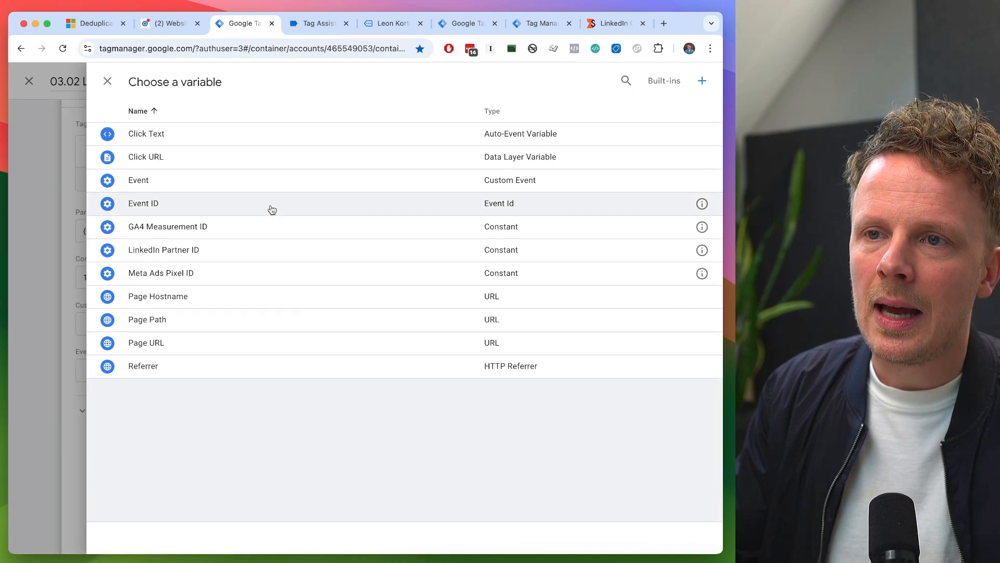
left_click(272, 209)
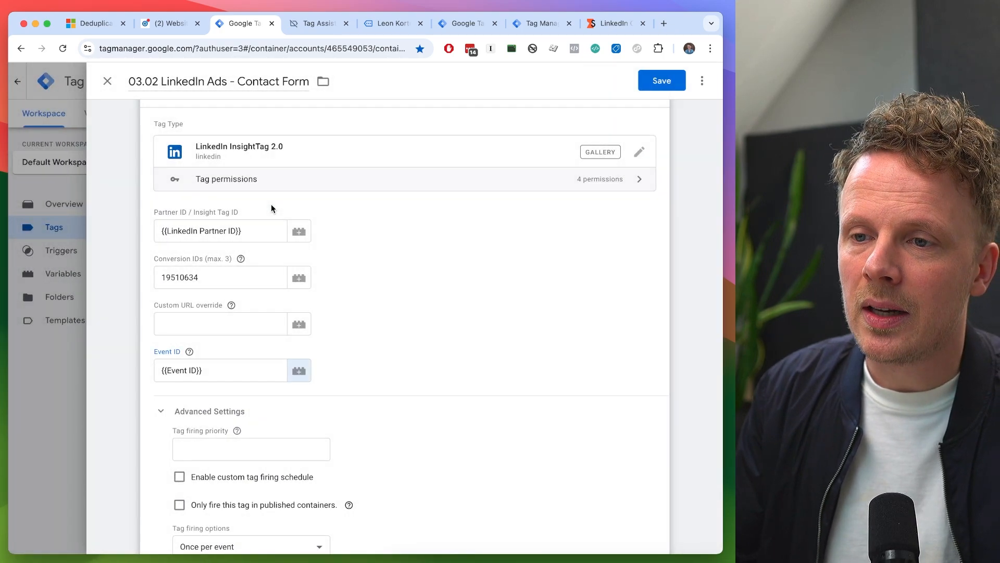
left_click(650, 82)
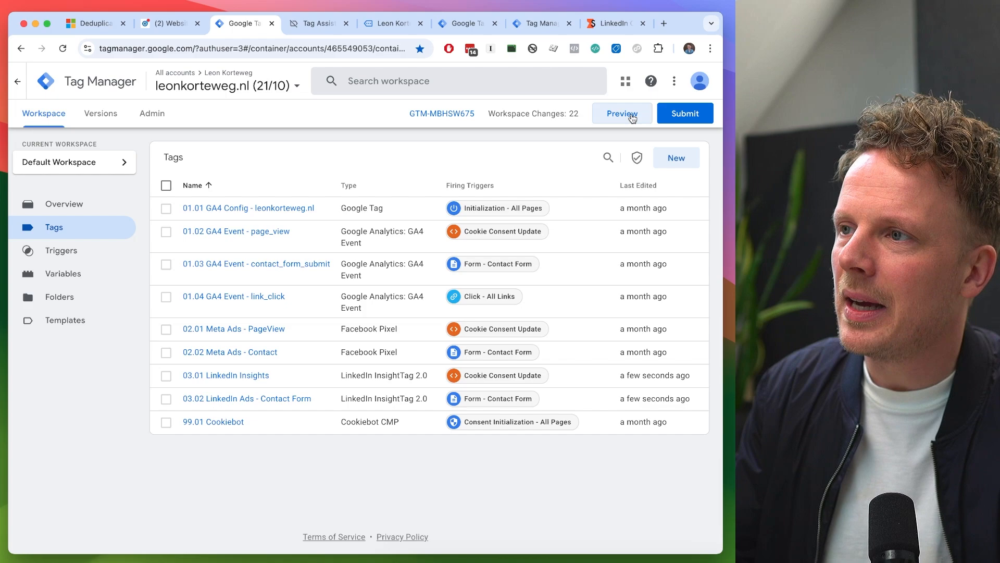
- Preview the web container on the website and continue to the Tag Assistant summary
left_click(622, 113)
left_click(391, 24)
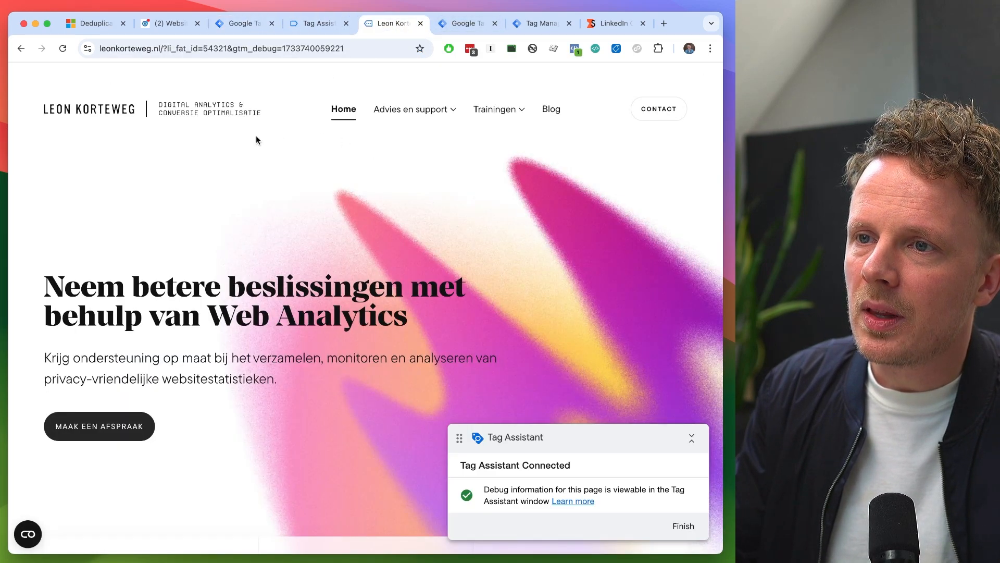
key("ctrl+shift+Tab")
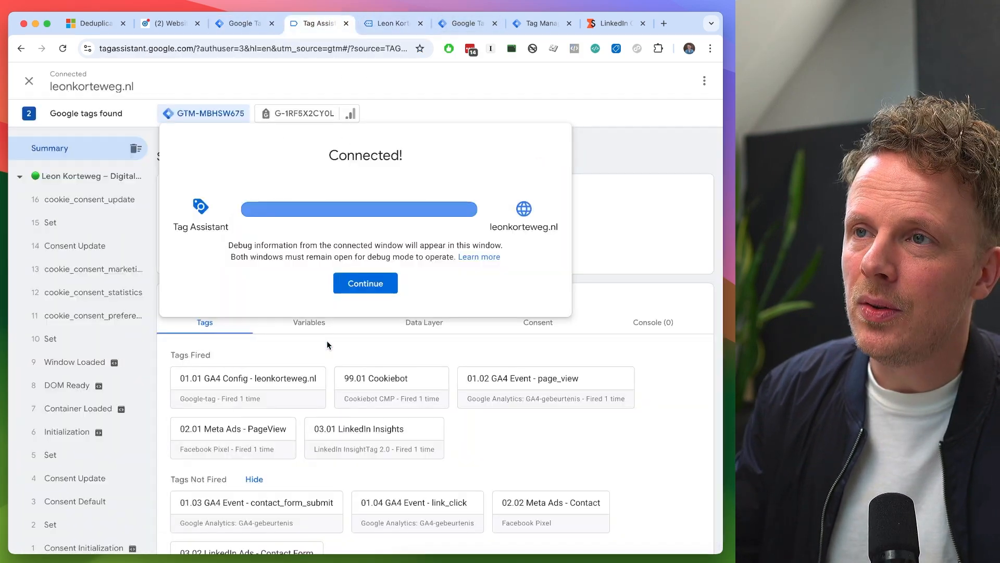
left_click(358, 285)
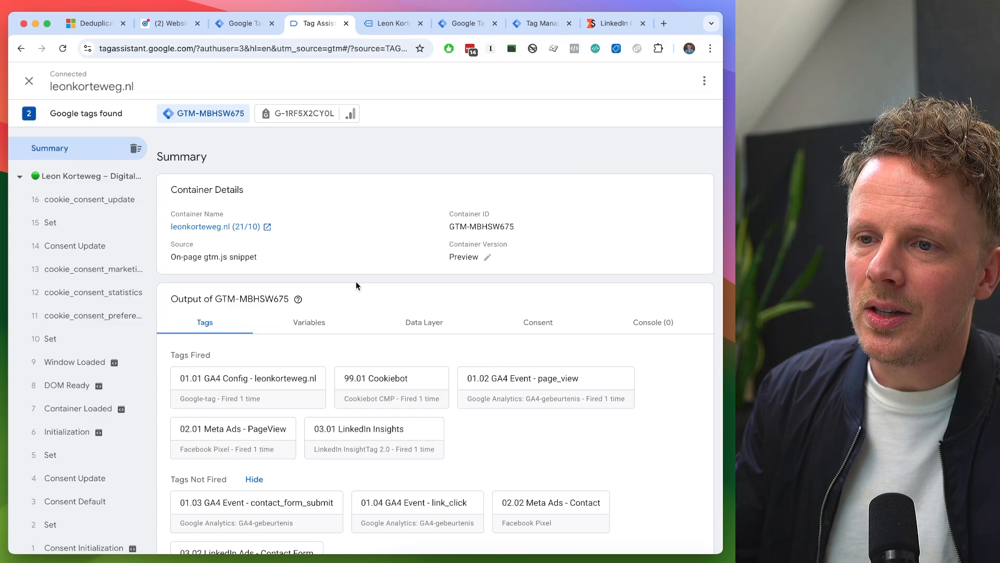
- Check the Event ID value sent by the 03.01 LinkedIn Insights tag on the cookie_consent_update event
left_click(370, 443)
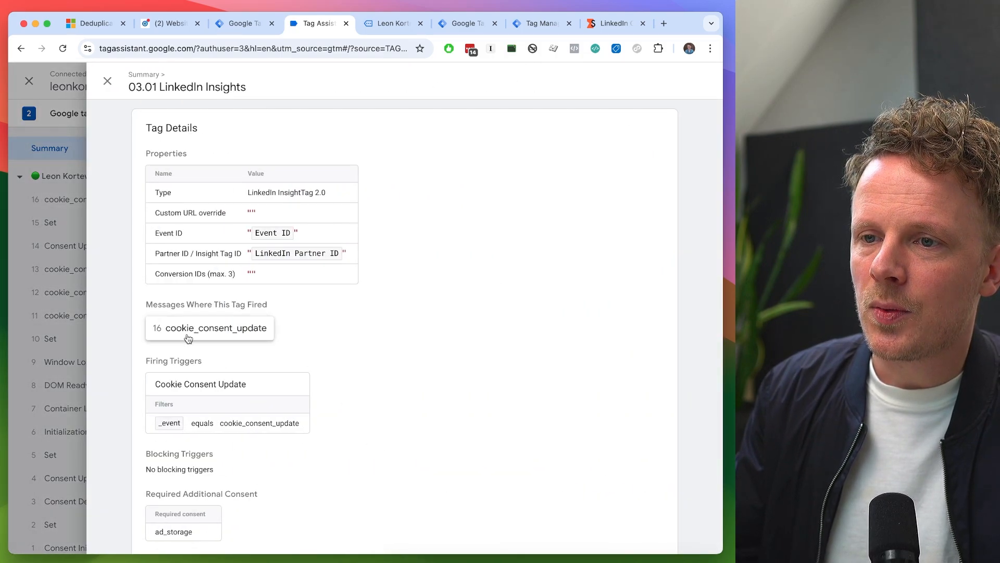
left_click(197, 336)
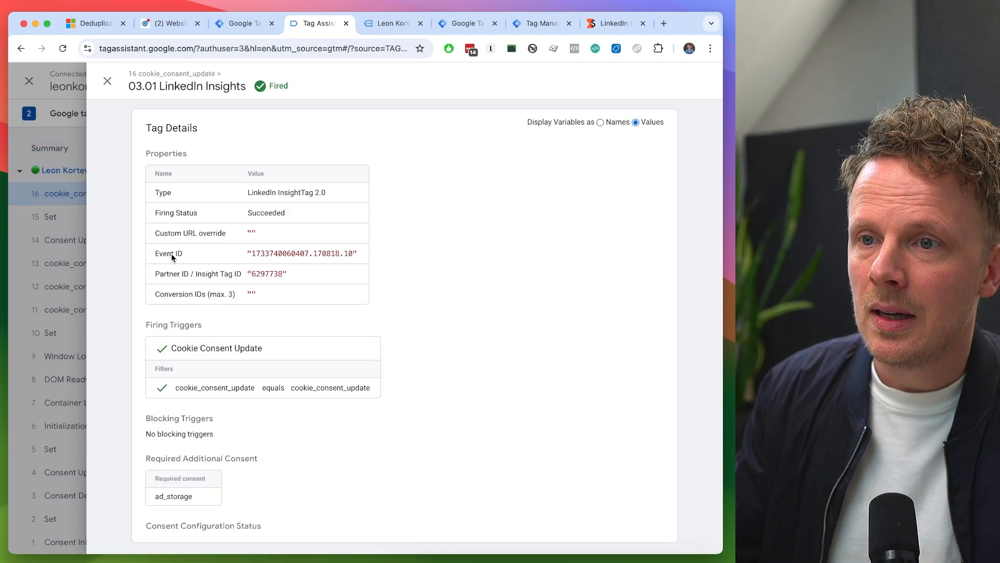
left_click_drag(174, 253, 180, 253)
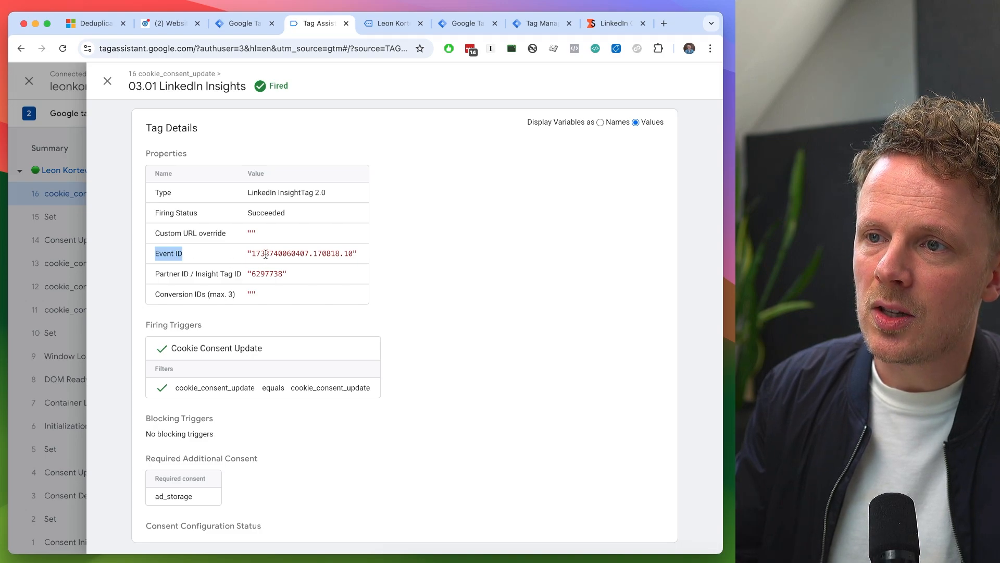
left_click(322, 254)
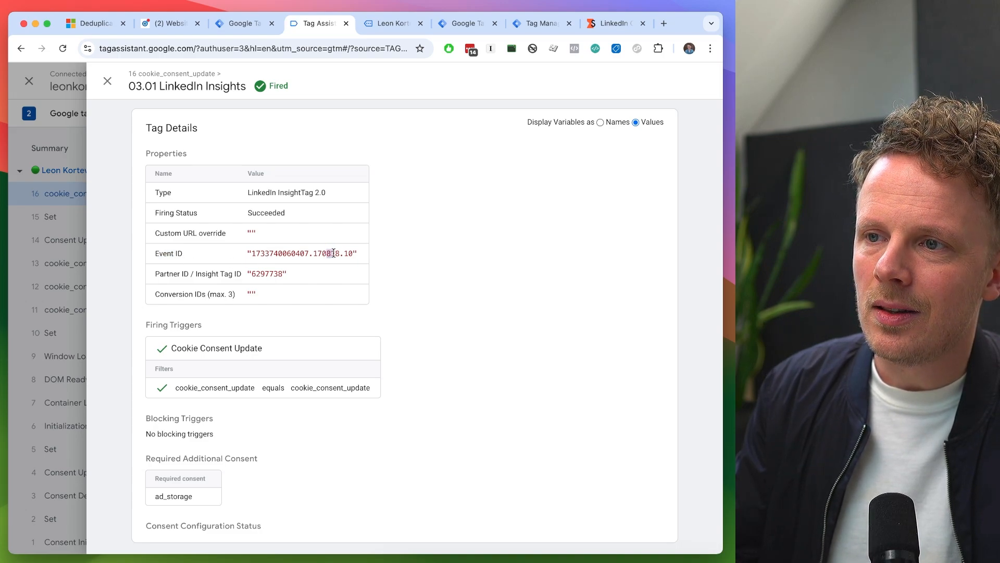
double_click(347, 253)
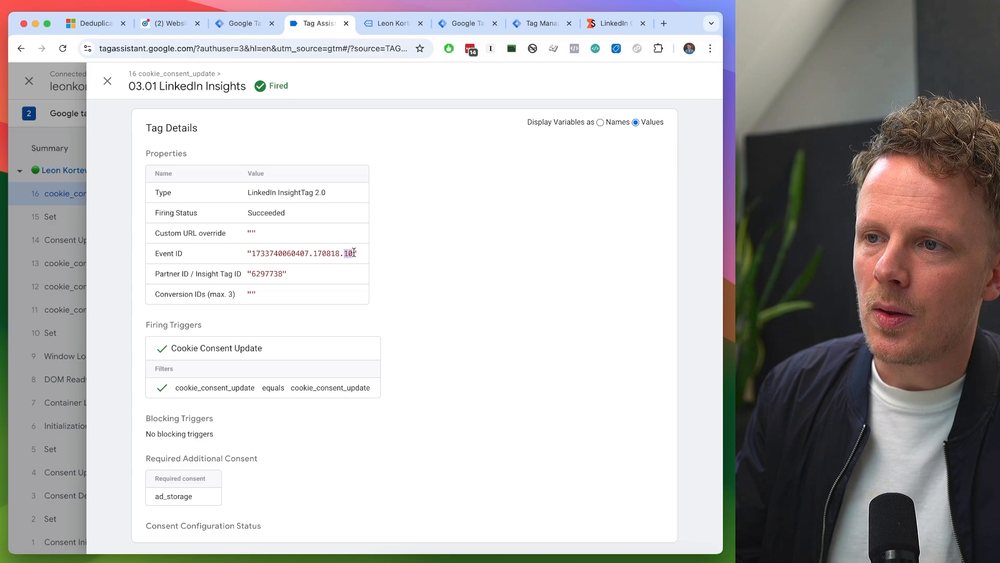
left_click_drag(350, 253, 269, 252)
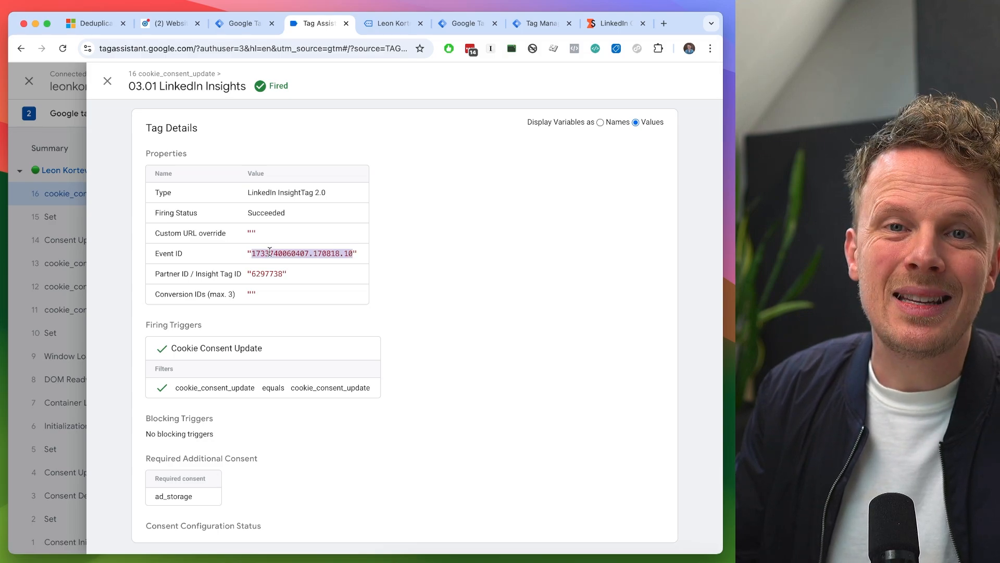
- Compare the tag lists of the web and server containers, finishing in the server container
key("ctrl+shift+Tab")
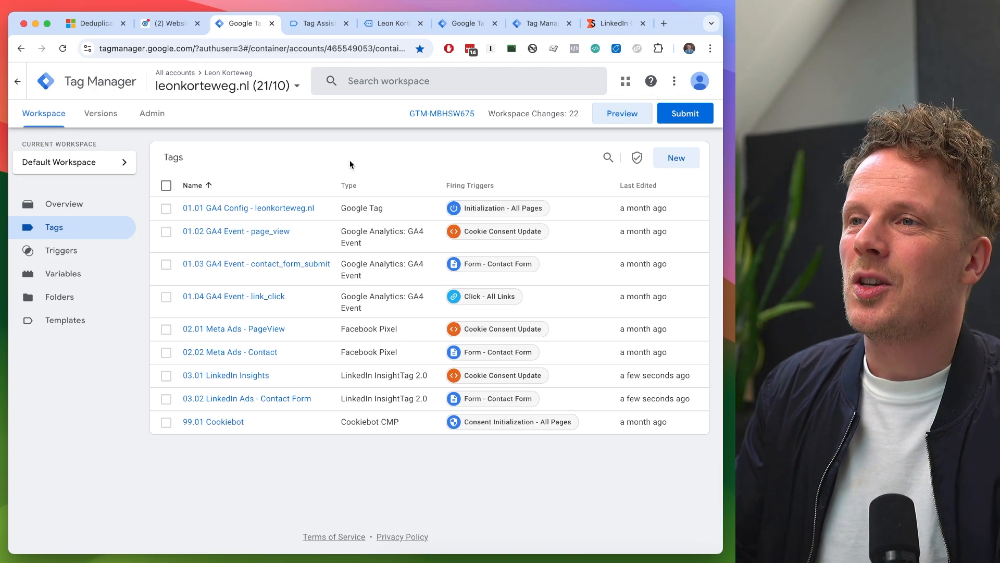
left_click(461, 24)
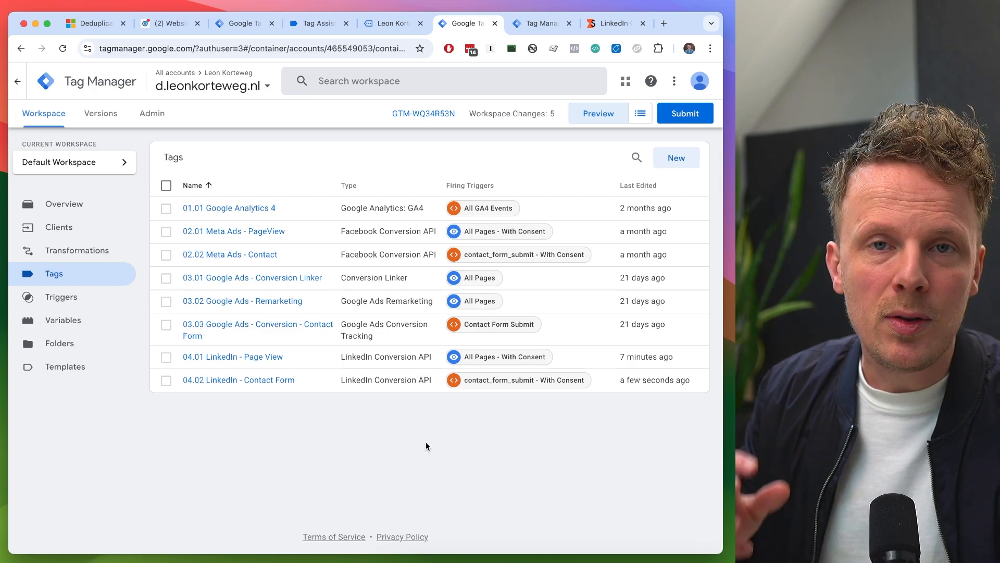
left_click(240, 24)
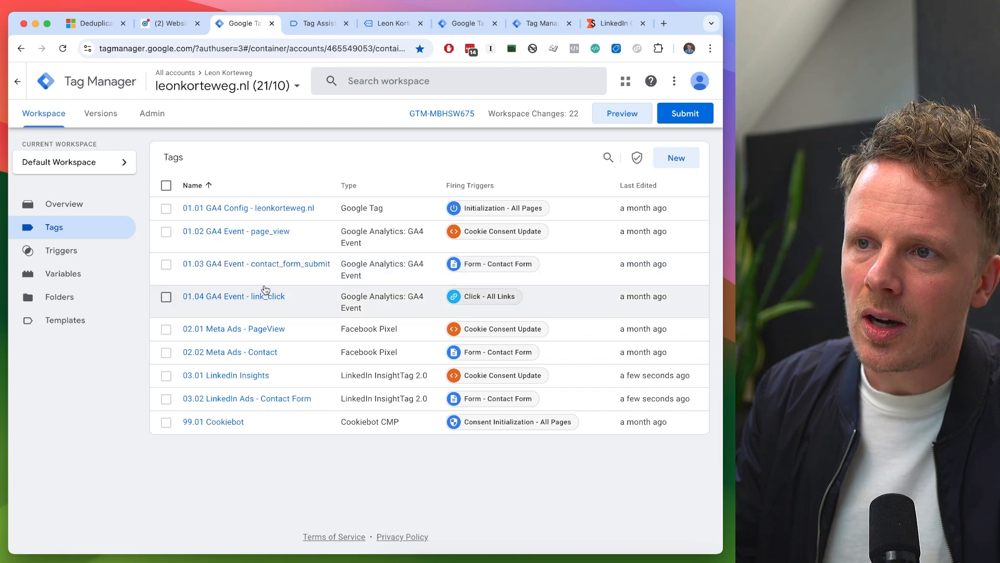
left_click(469, 26)
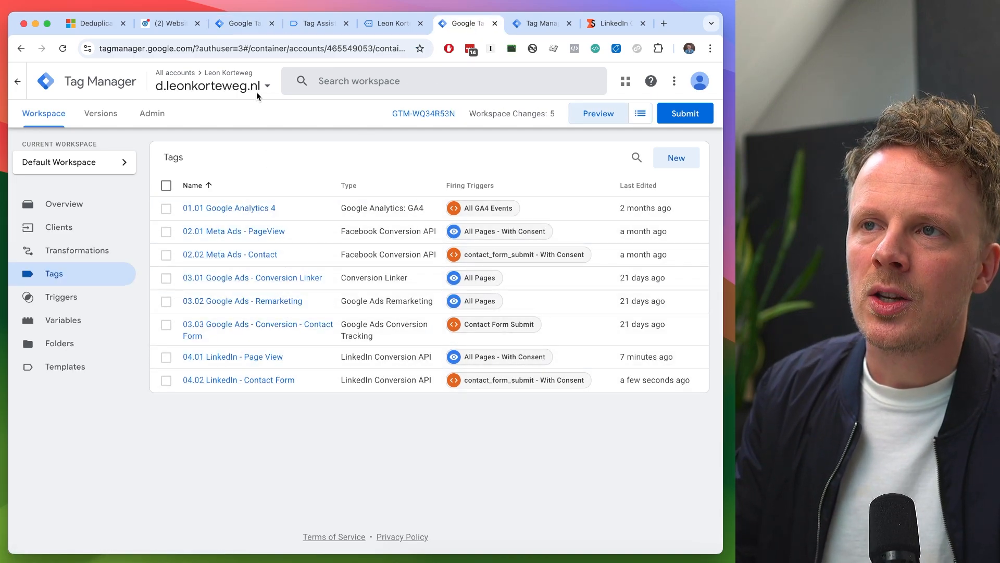
- Examine the event_id parameter and its value in the 01.02 GA4 Event - page_view tag of the web container
left_click(245, 24)
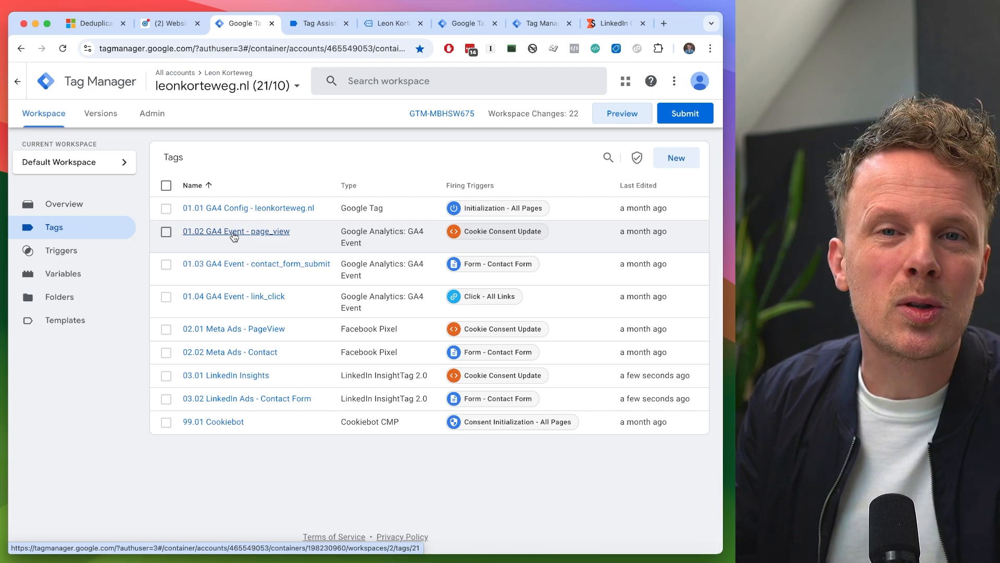
left_click(233, 233)
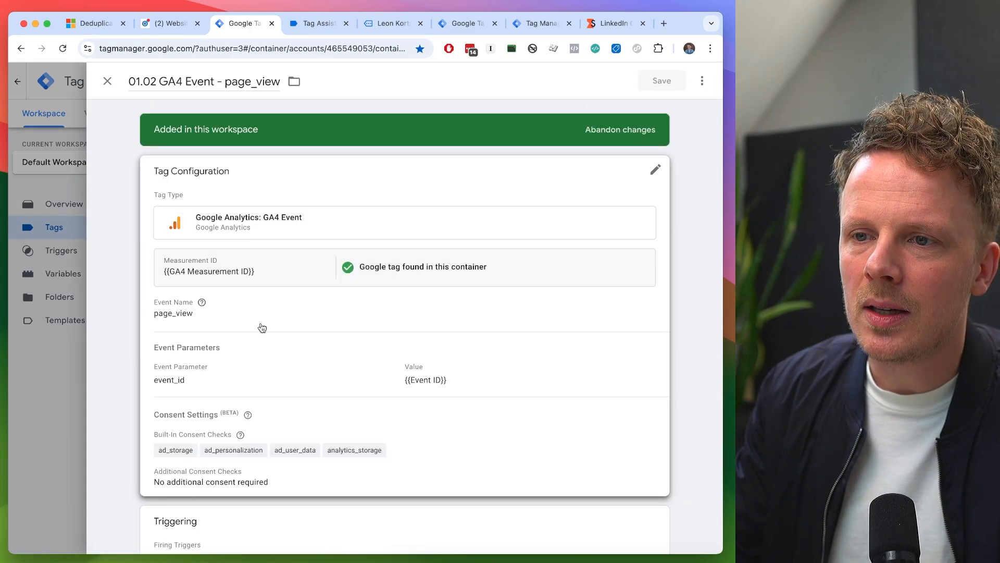
left_click(259, 328)
left_click_drag(182, 324, 189, 347)
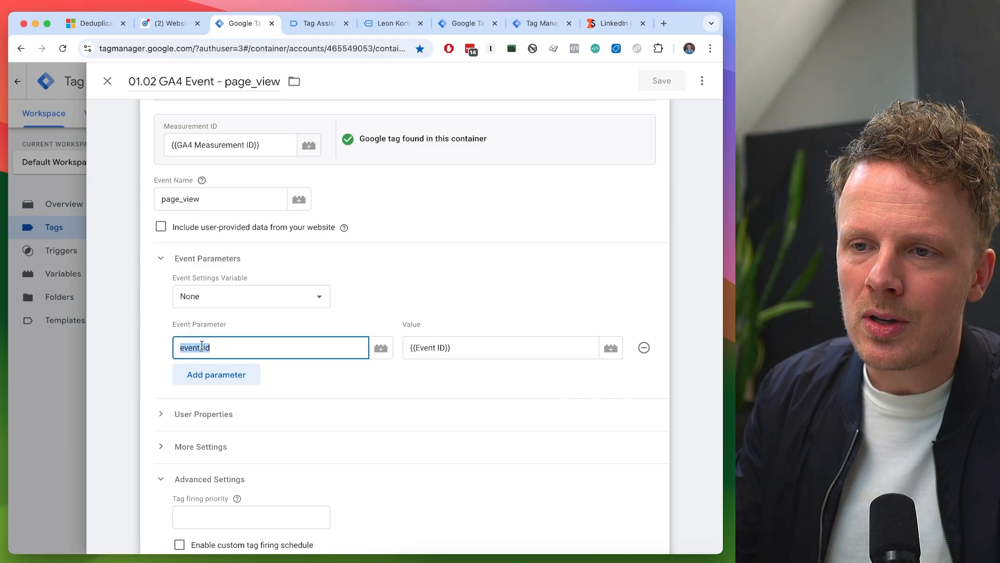
double_click(228, 346)
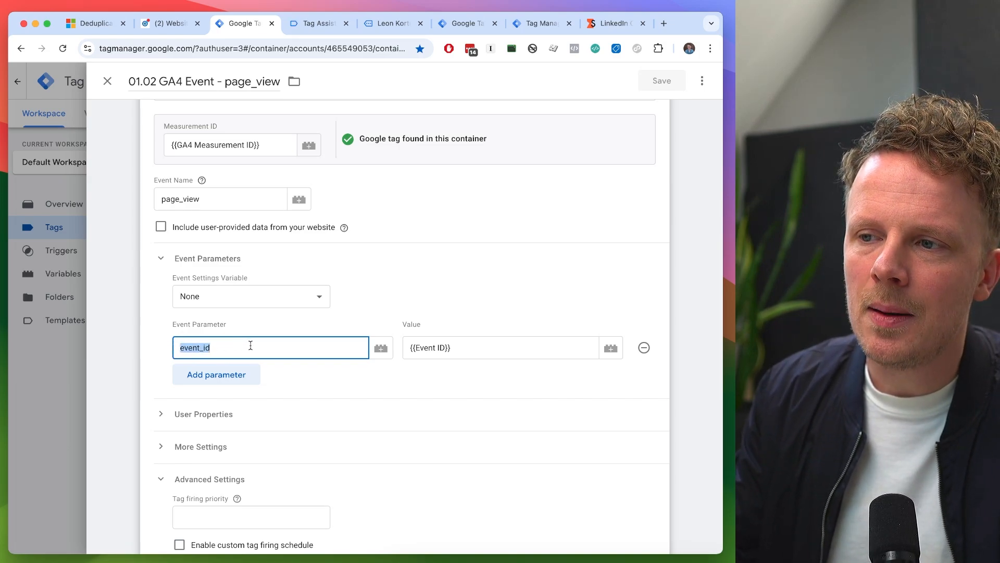
left_click(251, 345)
left_click(472, 349)
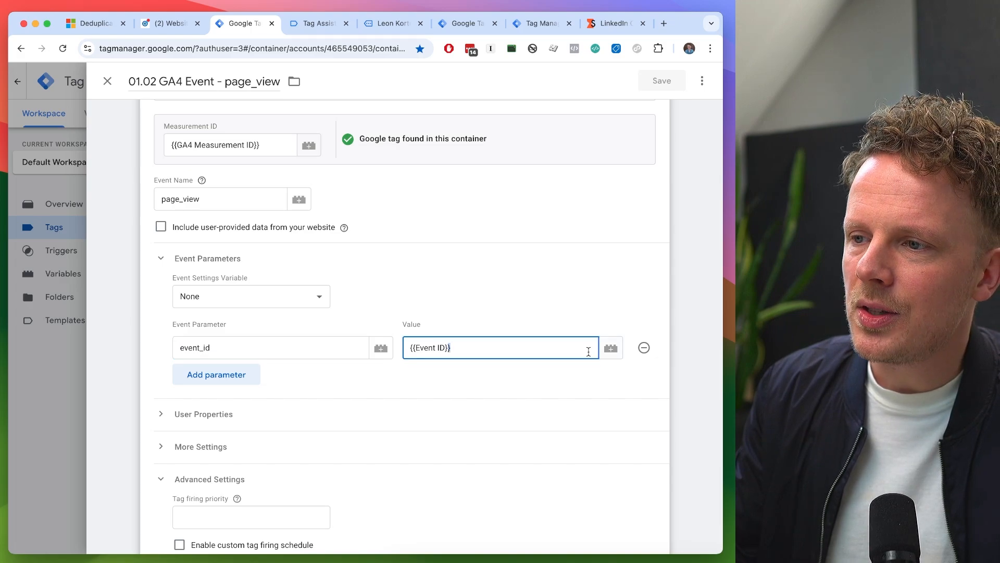
triple_click(549, 340)
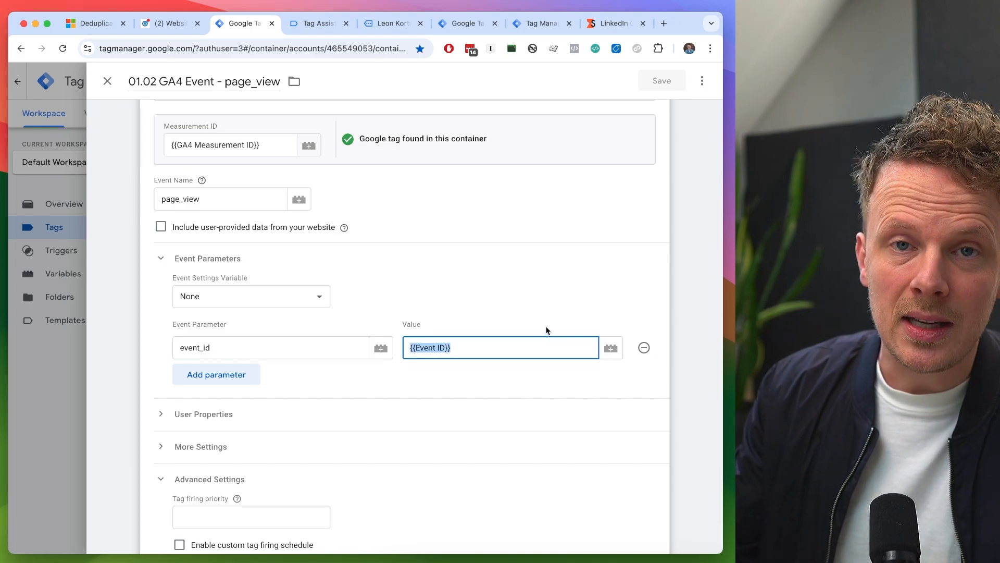
- Clear the event_id value, reselect the {{Event ID}} variable for it, and close the page_view tag discarding the changes
key("BackSpace")
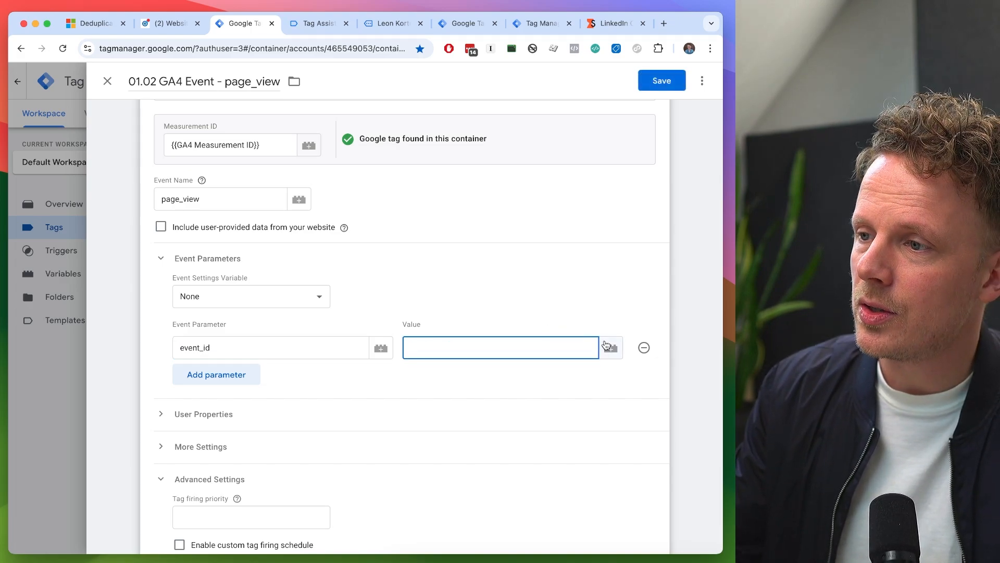
left_click(607, 348)
left_click(301, 205)
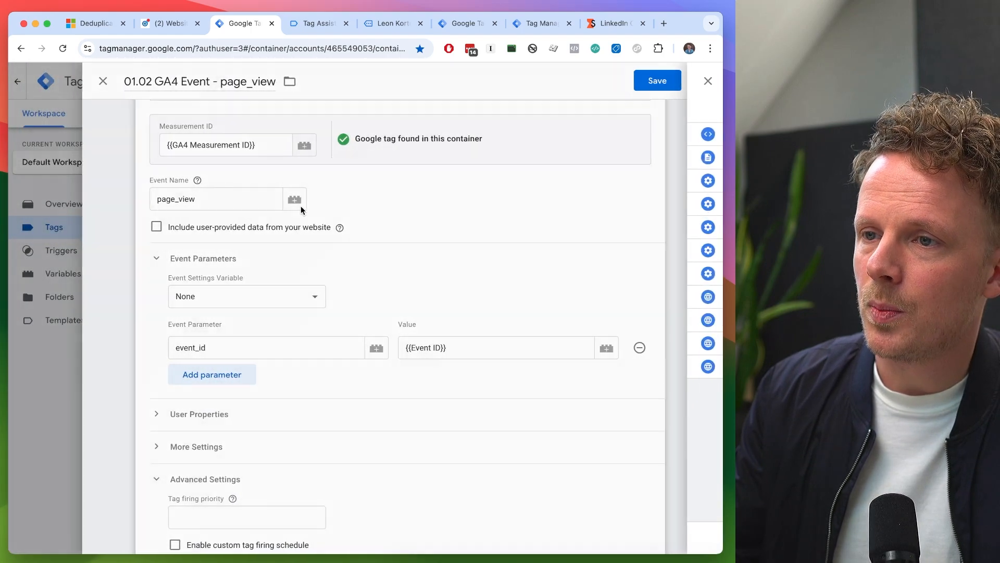
double_click(240, 85)
left_click(107, 80)
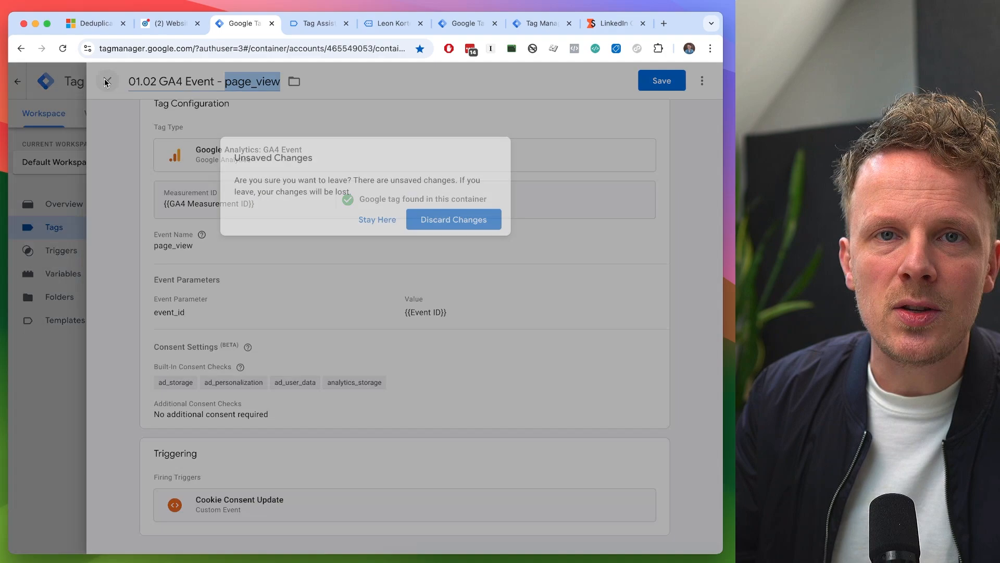
left_click(453, 219)
- Check the event_id parameter and its value in the 01.03 GA4 Event - contact_form_submit tag
left_click(257, 265)
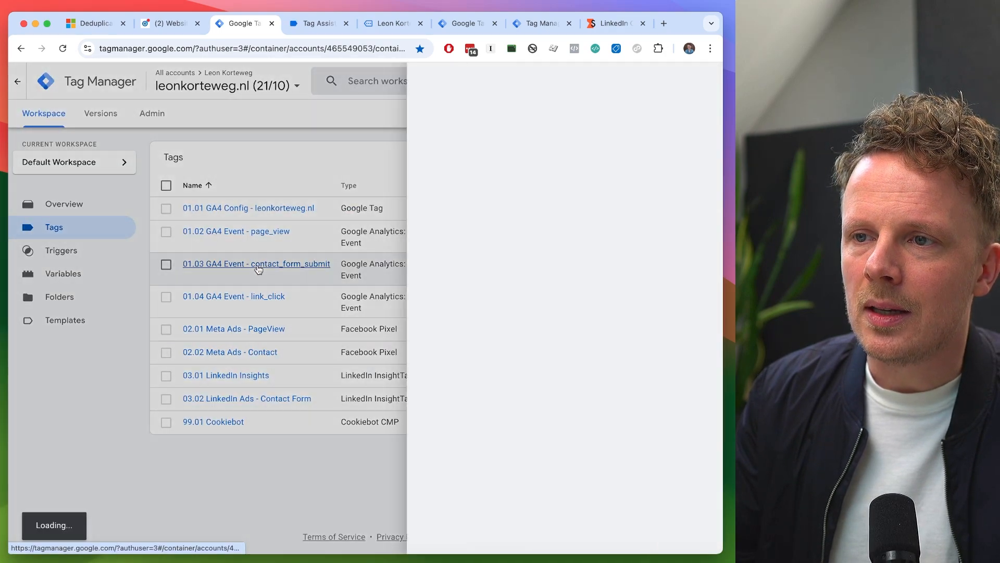
scroll(278, 329, "down", 2)
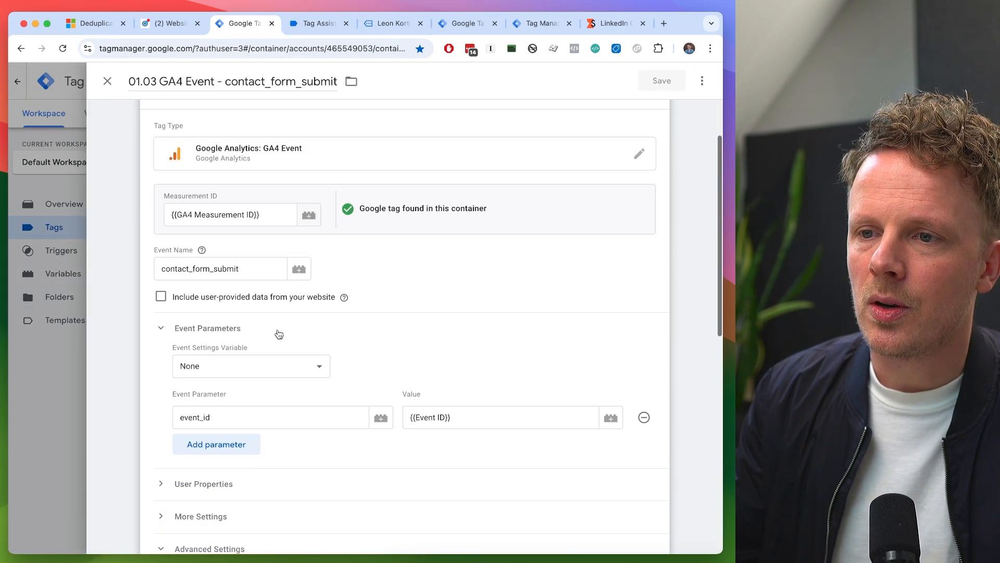
scroll(311, 343, "down", 2)
double_click(220, 360)
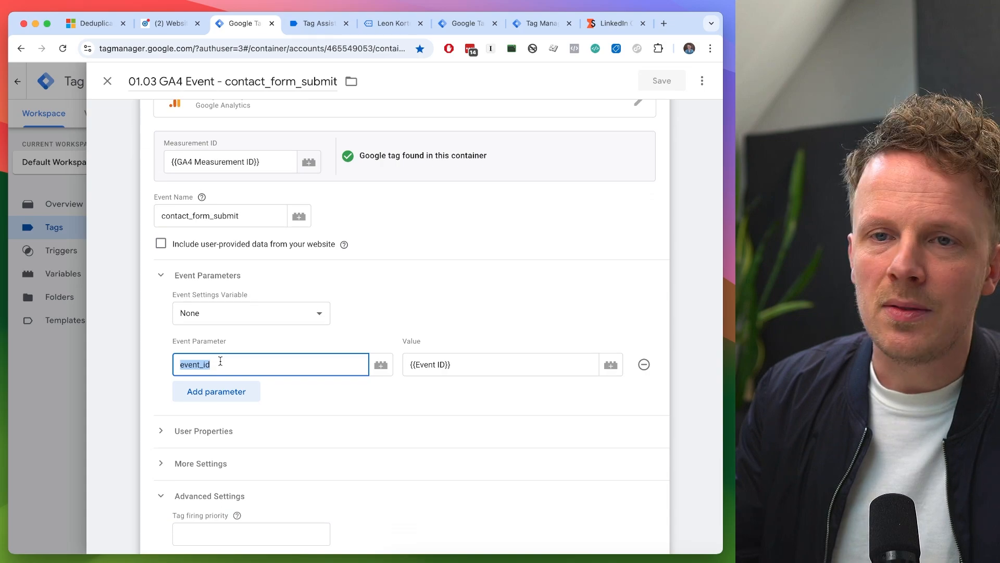
triple_click(446, 364)
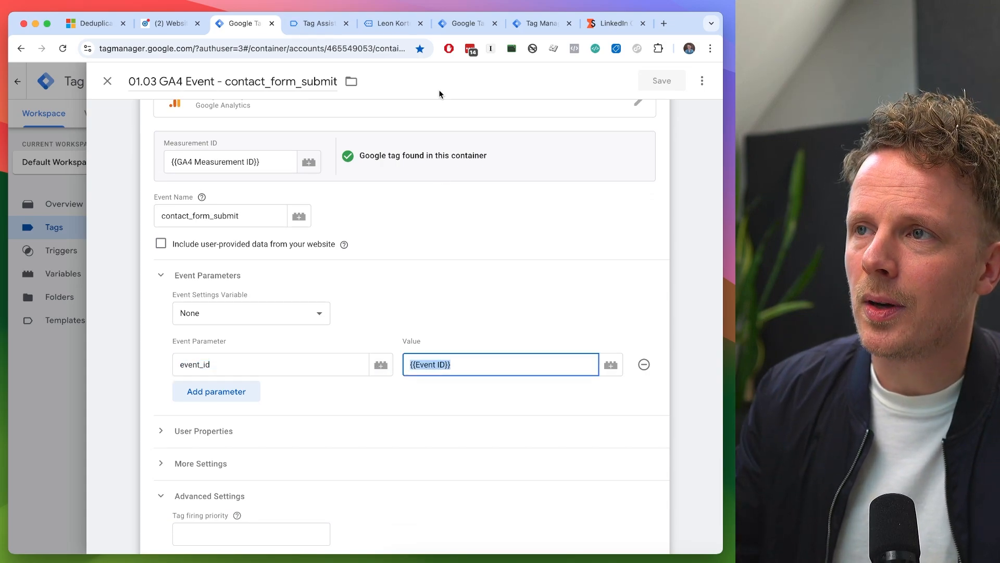
- Review the server container's preview events and its list of LinkedIn tags
left_click(539, 24)
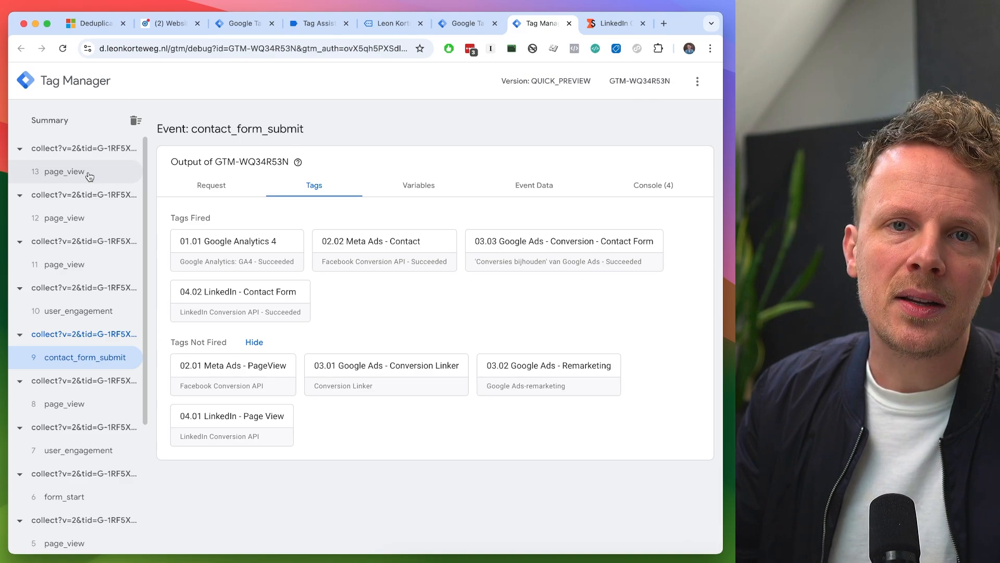
left_click(446, 28)
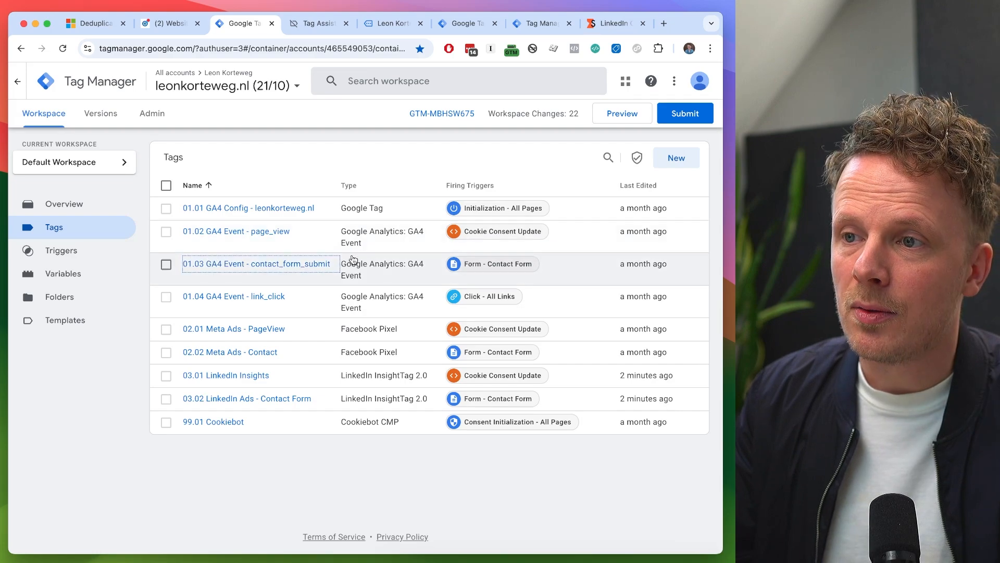
left_click(471, 26)
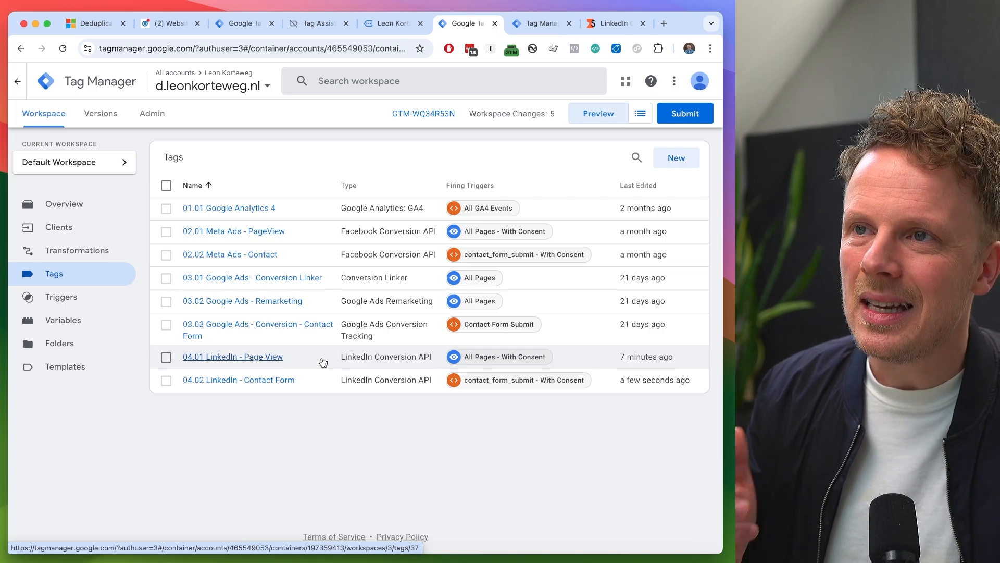
- Restart the web container's preview and inspect the Event ID of 03.01 LinkedIn Insights on the cookie_consent_update event
left_click(244, 26)
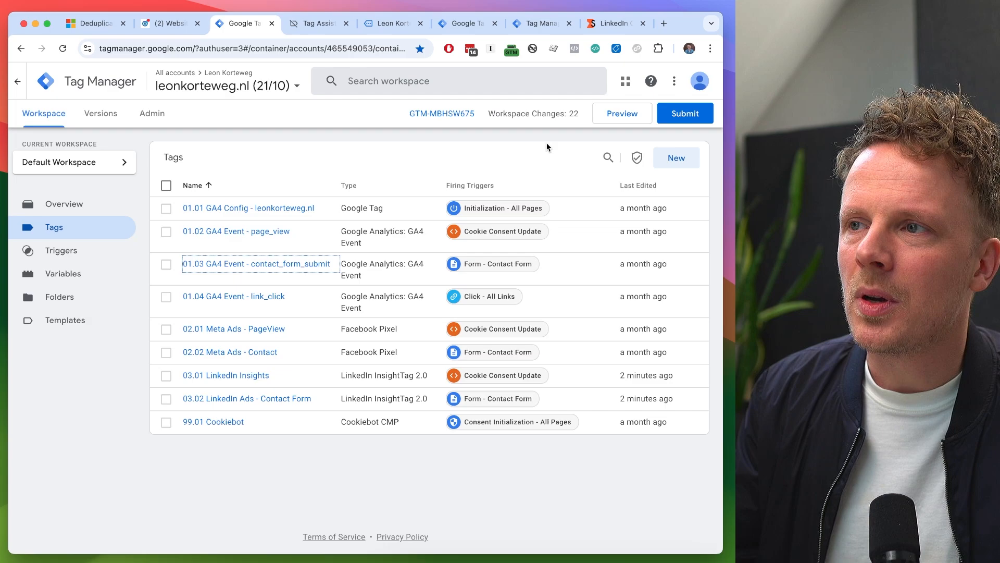
left_click(616, 116)
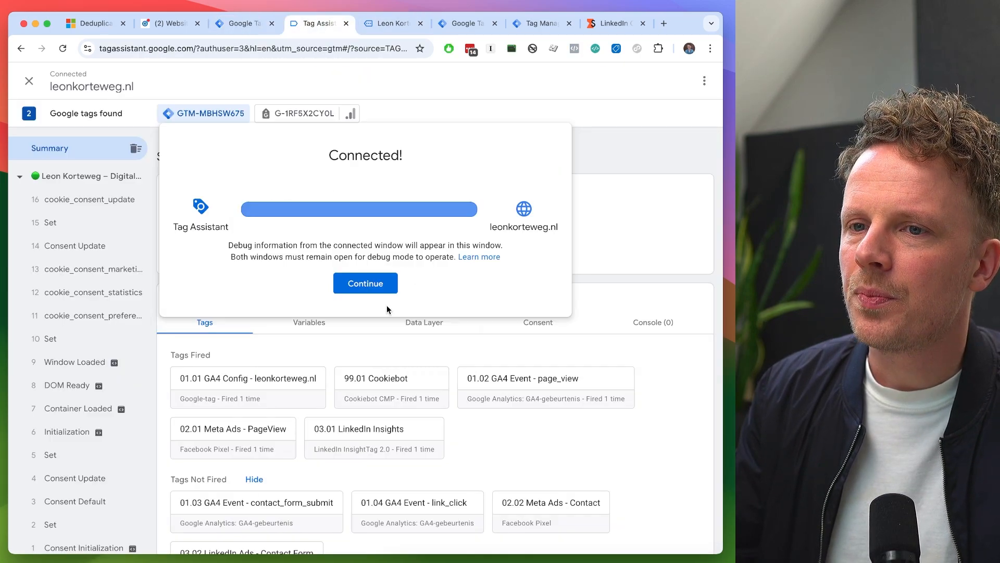
left_click(382, 438)
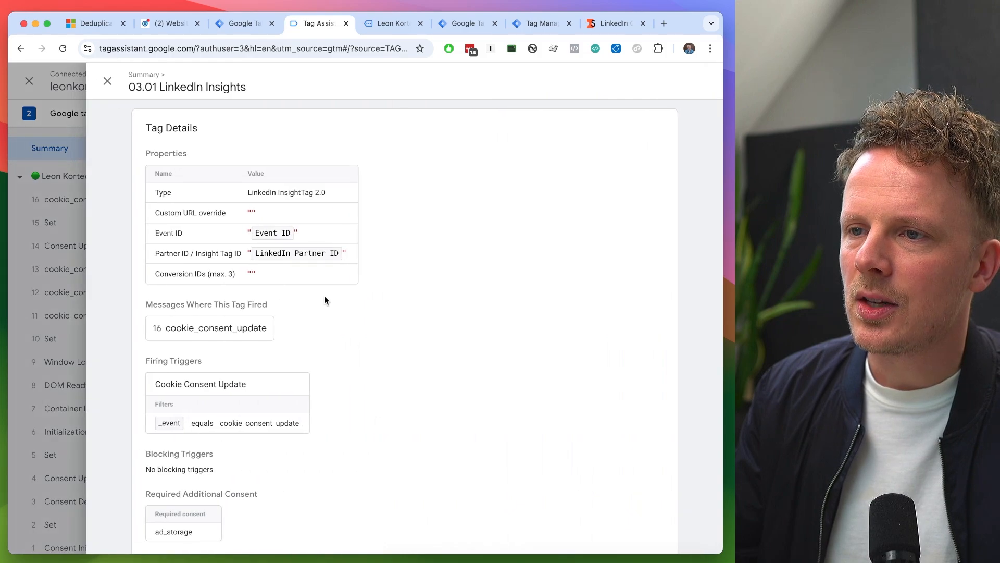
left_click(235, 328)
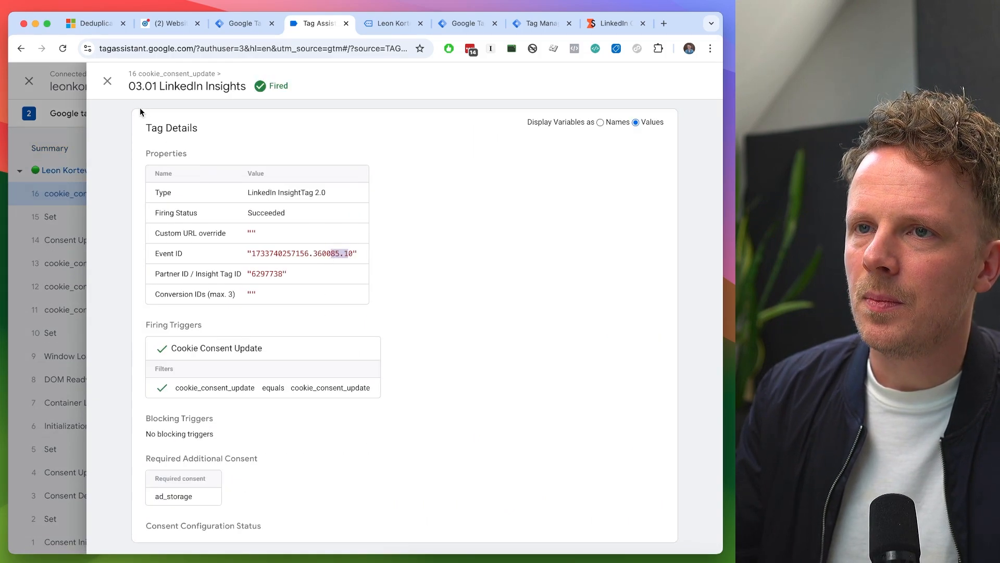
left_click(108, 81)
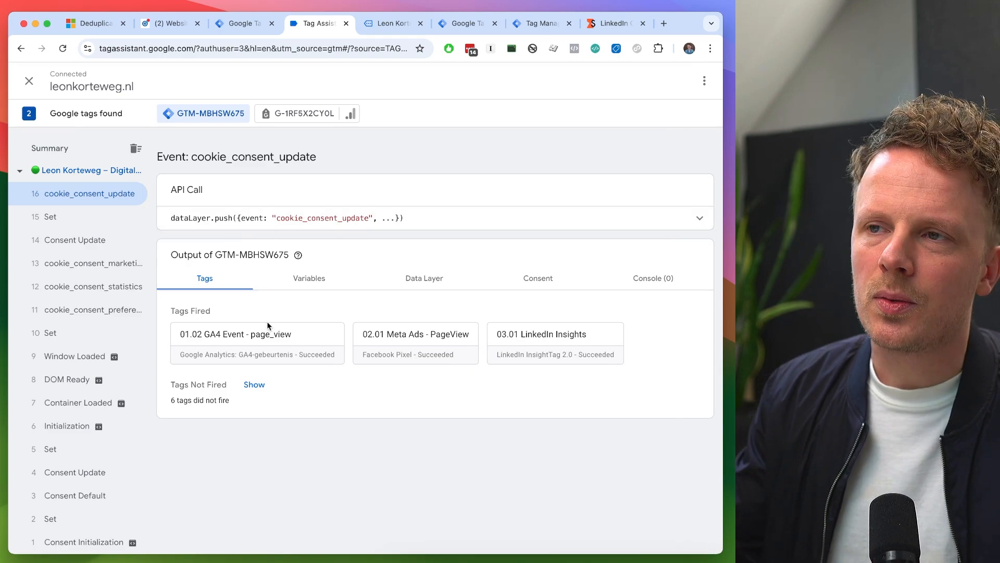
- Return to the previewed website and open its contact page
key("ctrl+Tab")
key("ctrl+Tab")
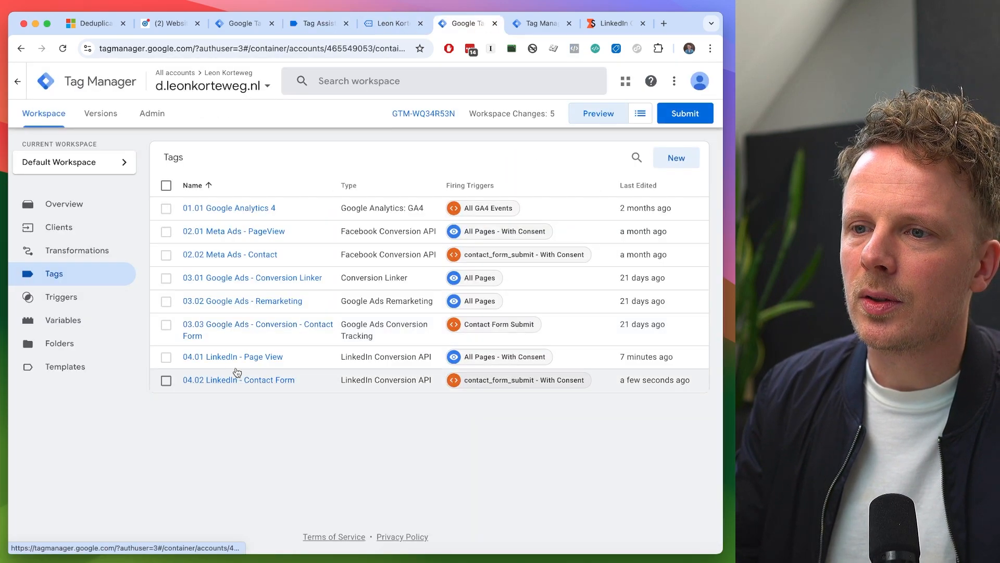
key("ctrl+shift+Tab")
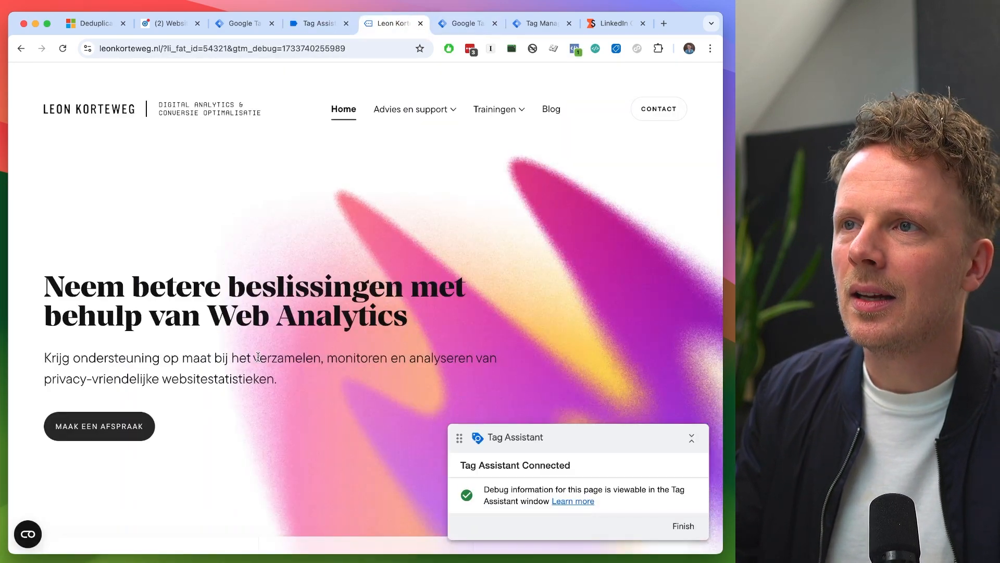
key("ctrl+shift+Tab")
key("ctrl+Tab")
left_click(661, 110)
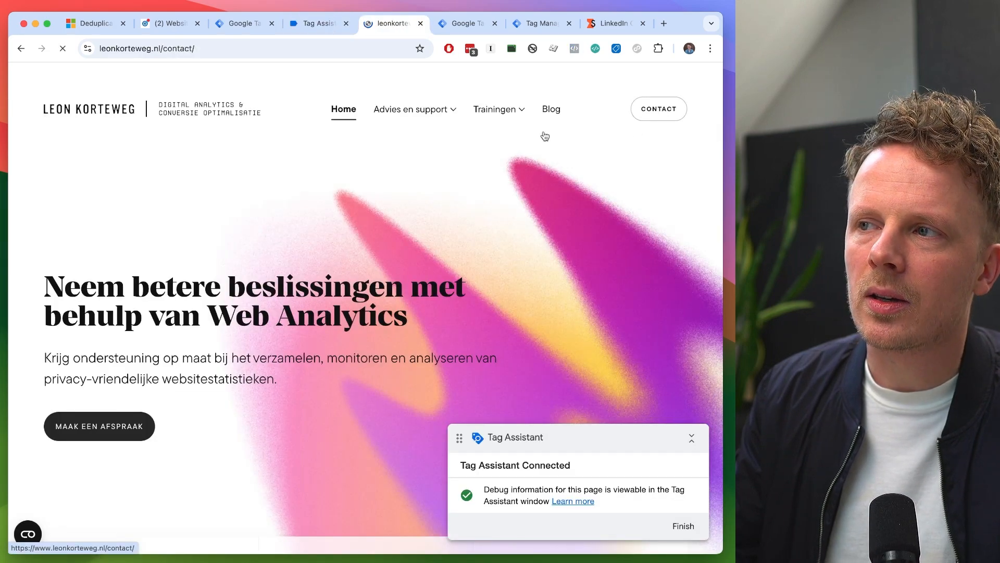
- Fill in the contact form with the name Test and a test e-mail address, and submit it
scroll(190, 383, "down", 4)
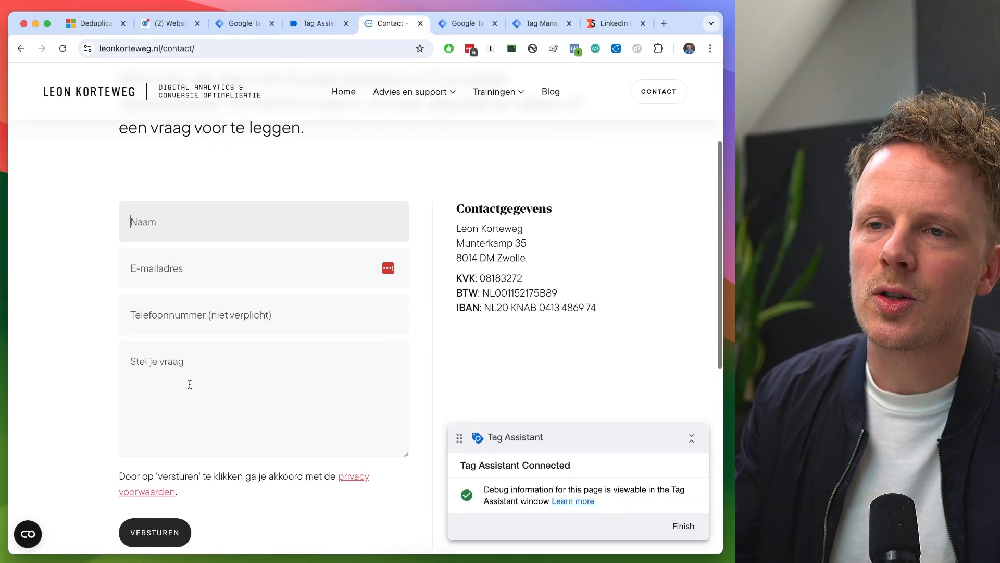
type("Test")
key("Tab")
type("test@")
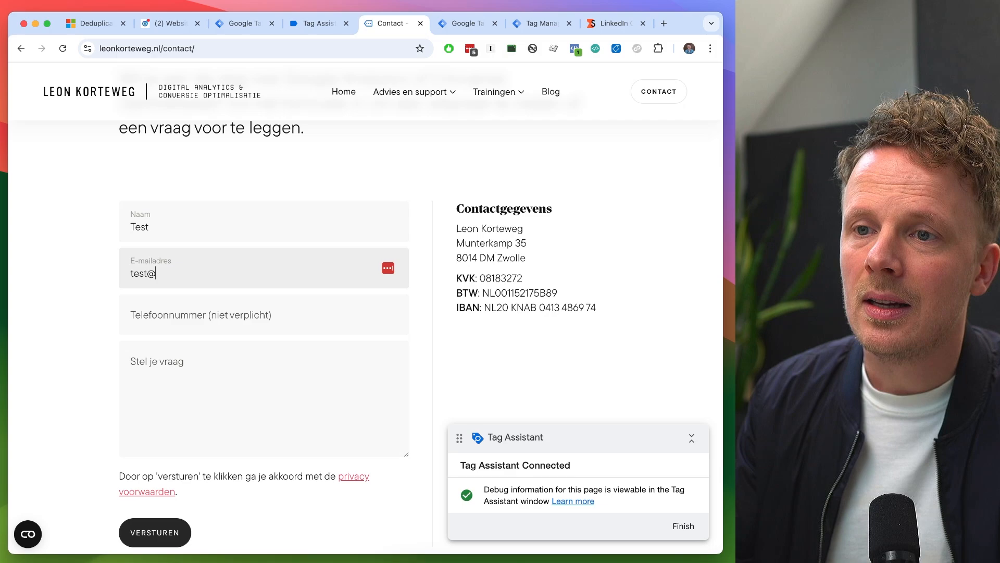
type("test.nl")
key("Tab")
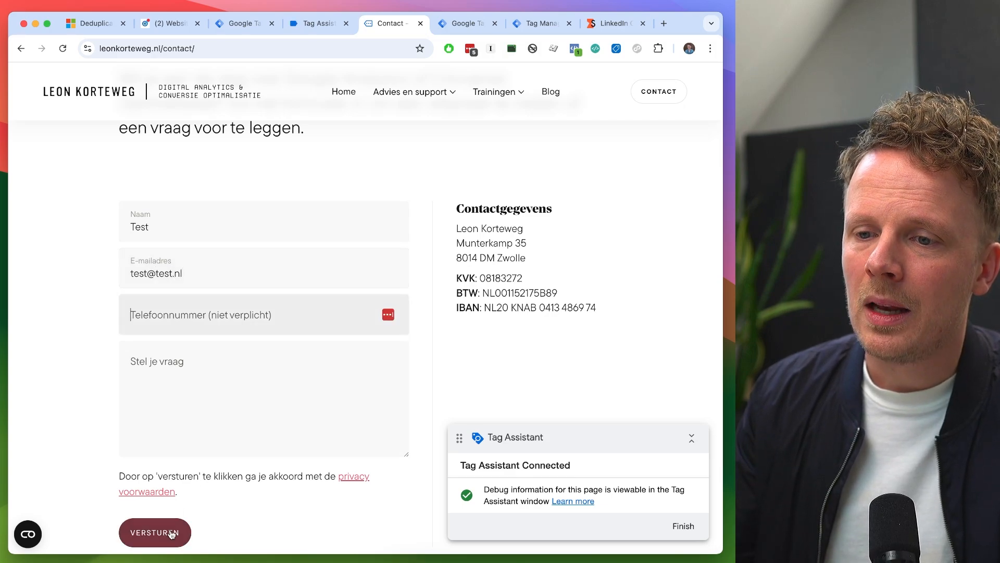
left_click(155, 532)
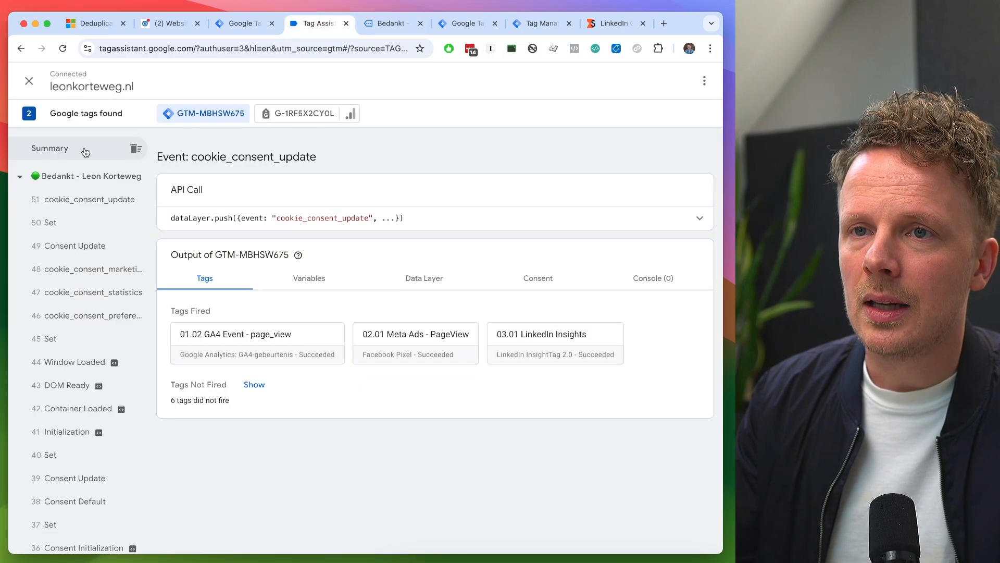
- Check the Event ID value sent by the 03.02 LinkedIn Ads - Contact Form tag on the DOM Ready event
scroll(215, 338, "down", 3)
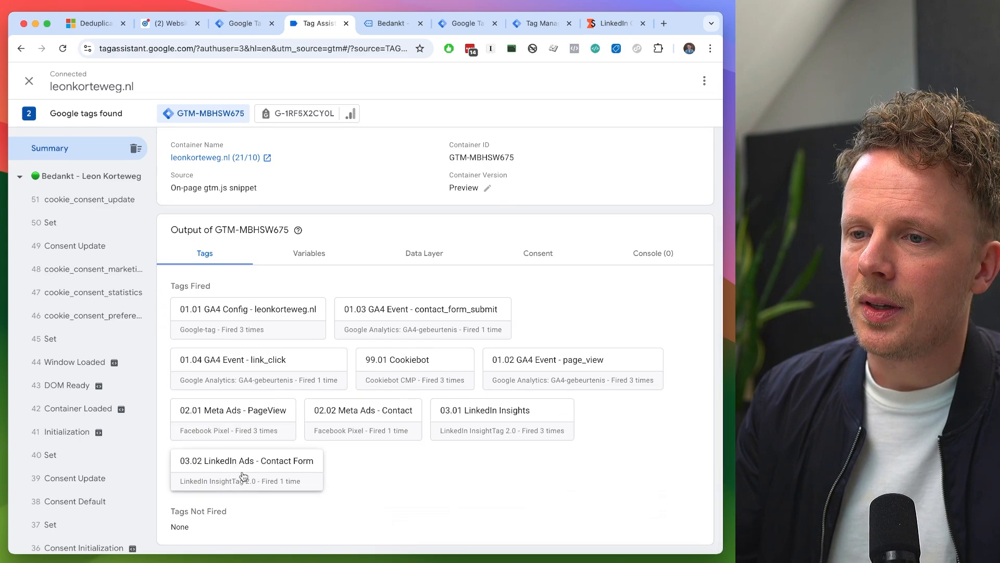
left_click(305, 476)
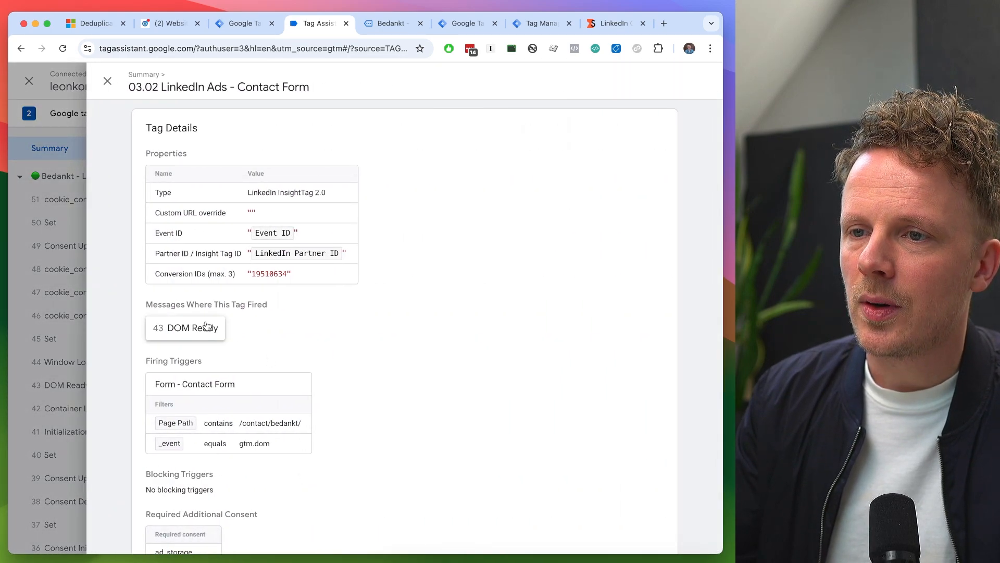
left_click(195, 329)
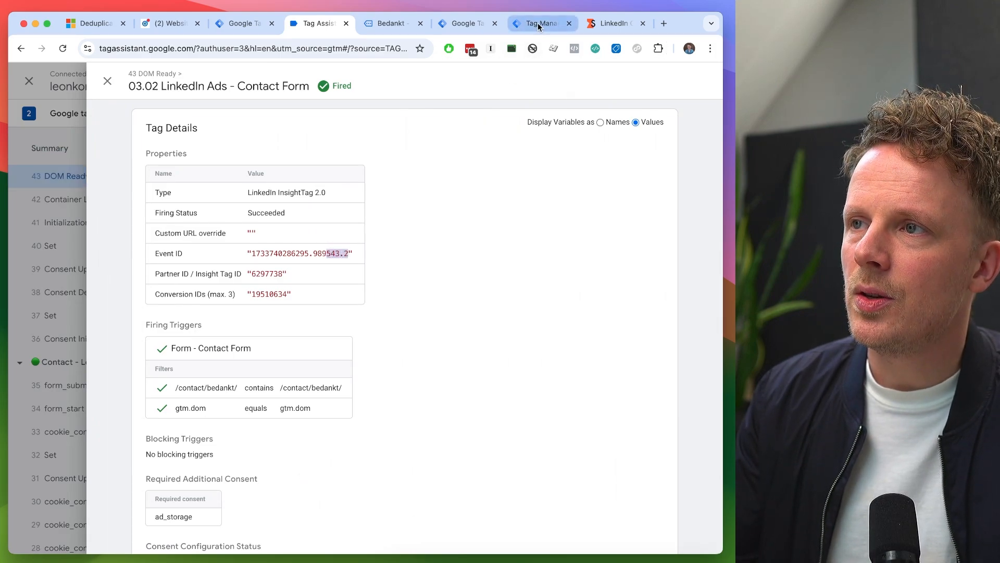
- In the server container's preview, open the 04.02 LinkedIn - Contact Form tag fired on contact_form_submit and expand all its properties
left_click(465, 23)
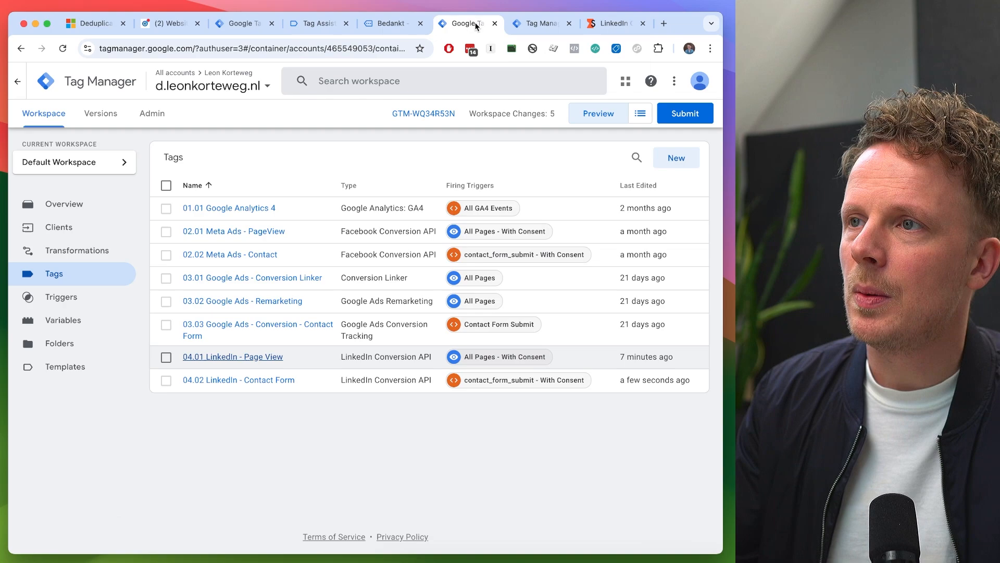
left_click(542, 23)
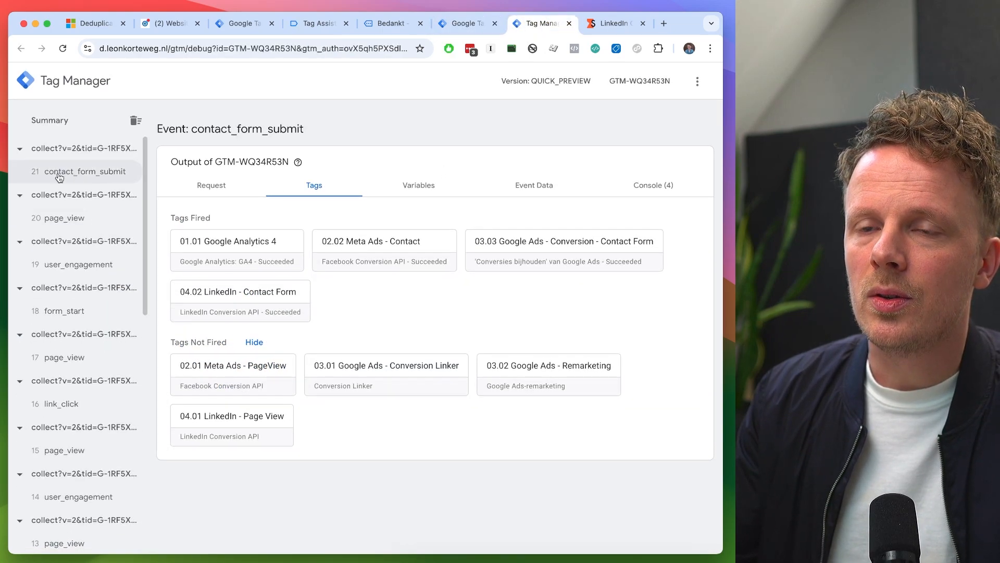
left_click(57, 176)
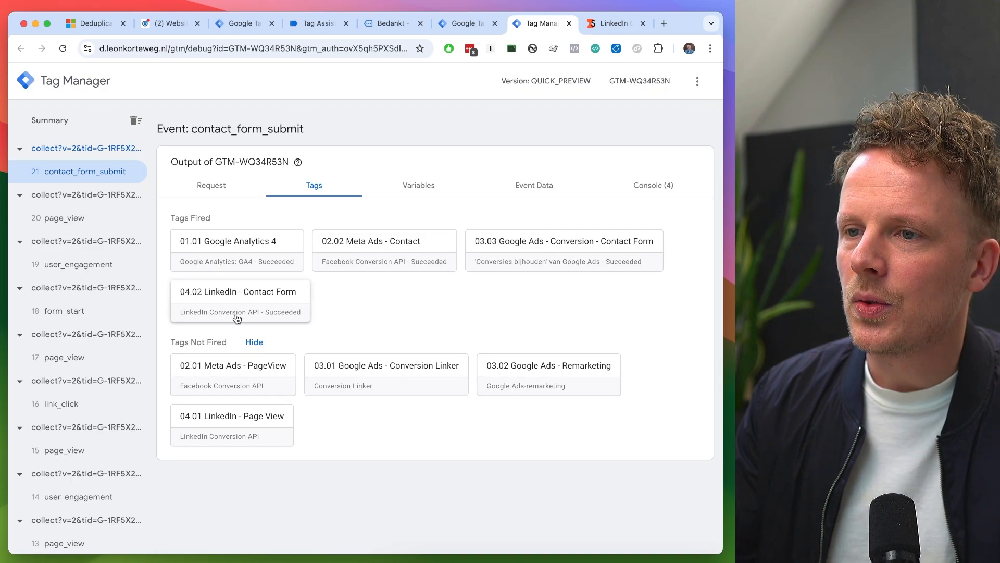
left_click(276, 299)
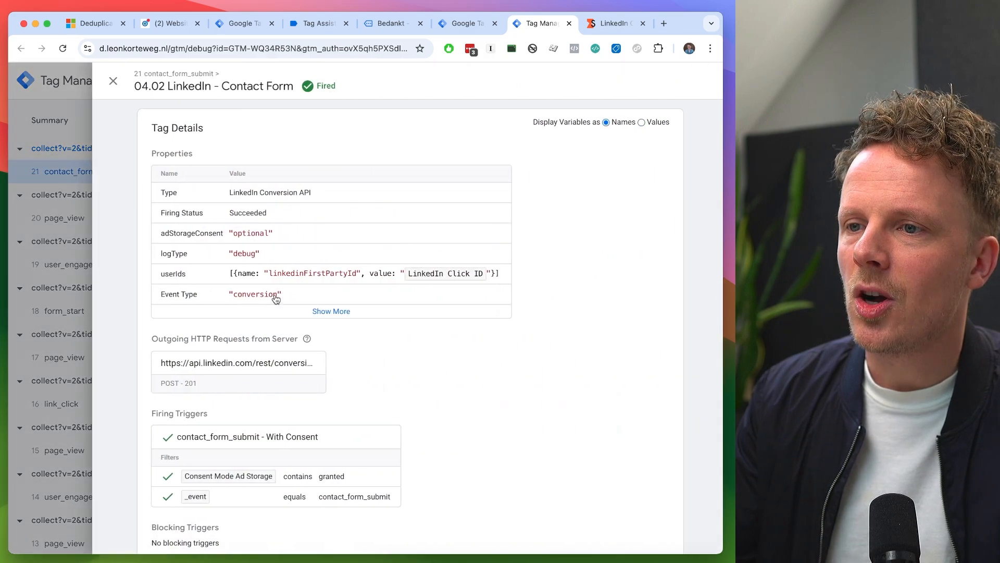
left_click(323, 309)
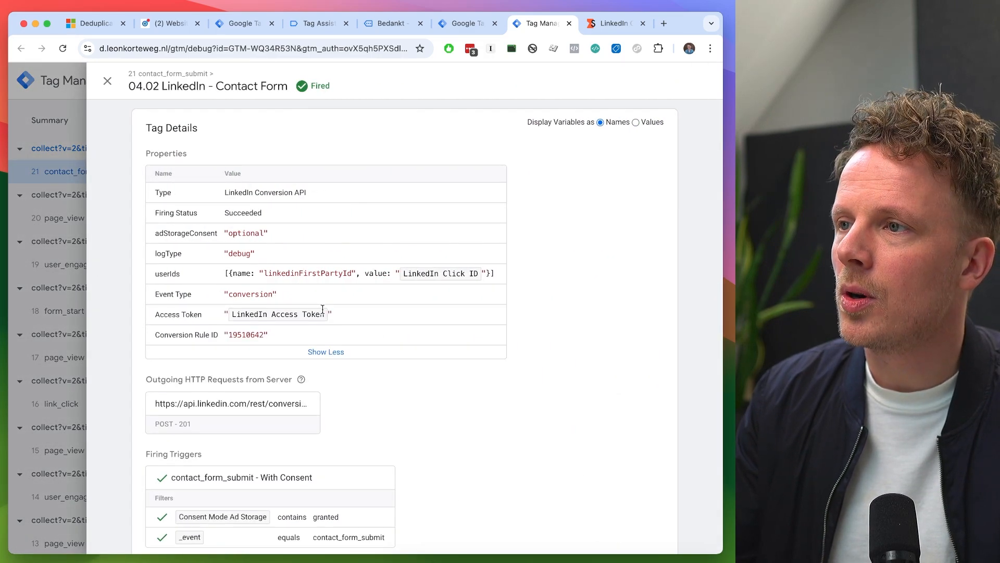
- Display the tag's variables as values and check the linkedinFirstPartyId value and the Conversion Rule ID
left_click(636, 122)
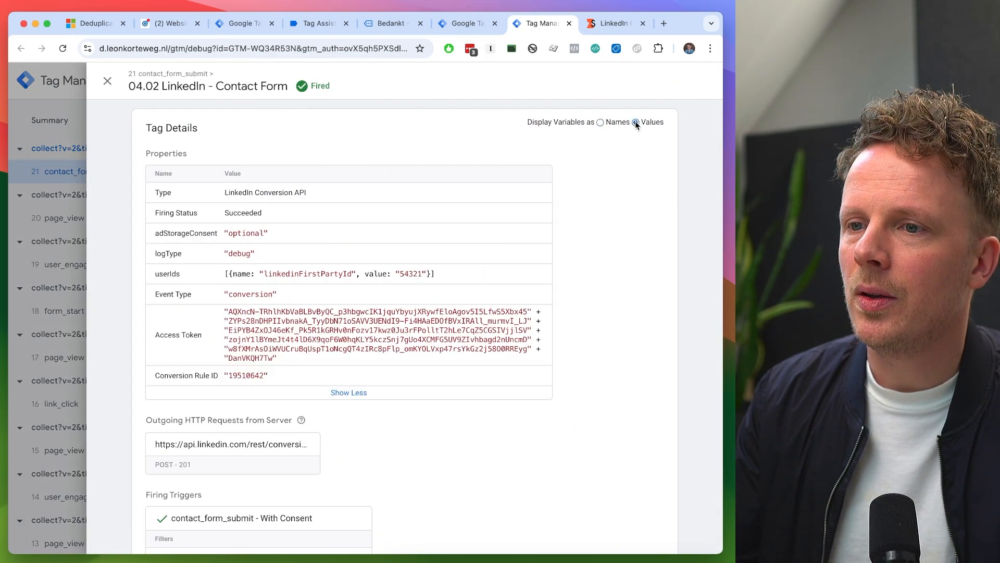
double_click(293, 273)
double_click(410, 274)
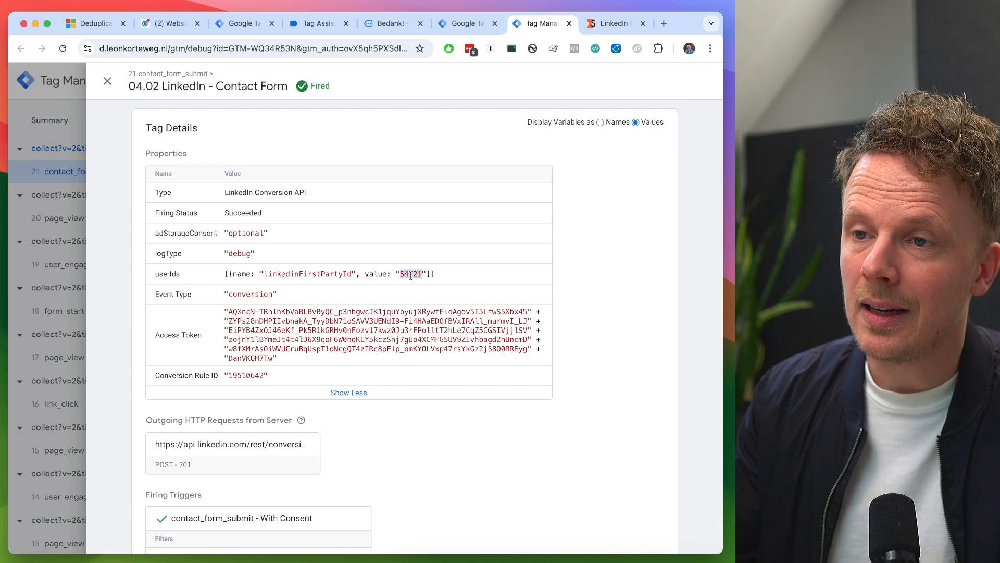
double_click(247, 375)
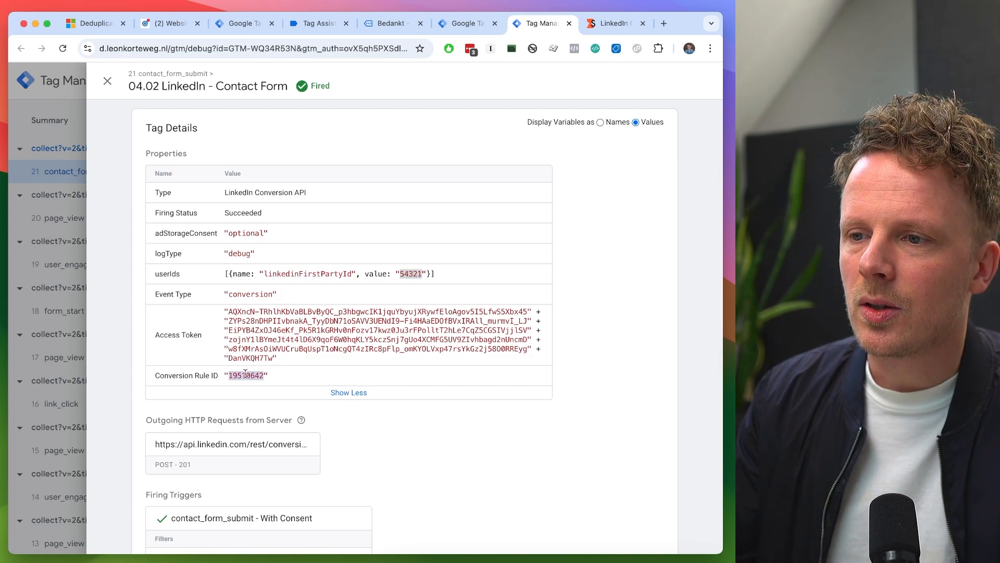
- Open the tag's outgoing LinkedIn conversionEvents request, search for "event" and check the eventId value in the request body
scroll(245, 375, "down", 4)
scroll(245, 376, "up", 4)
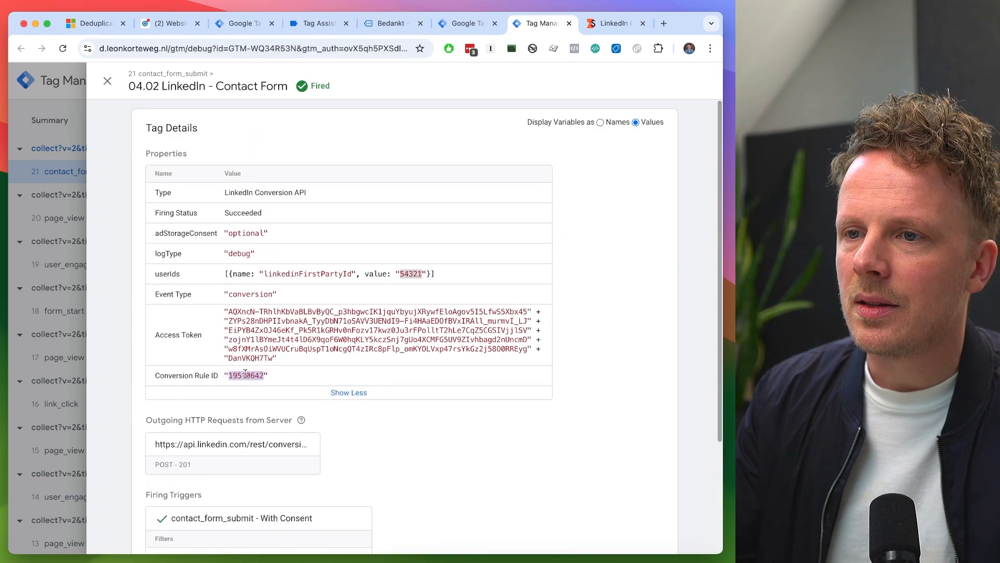
scroll(271, 295, "down", 5)
left_click(271, 296)
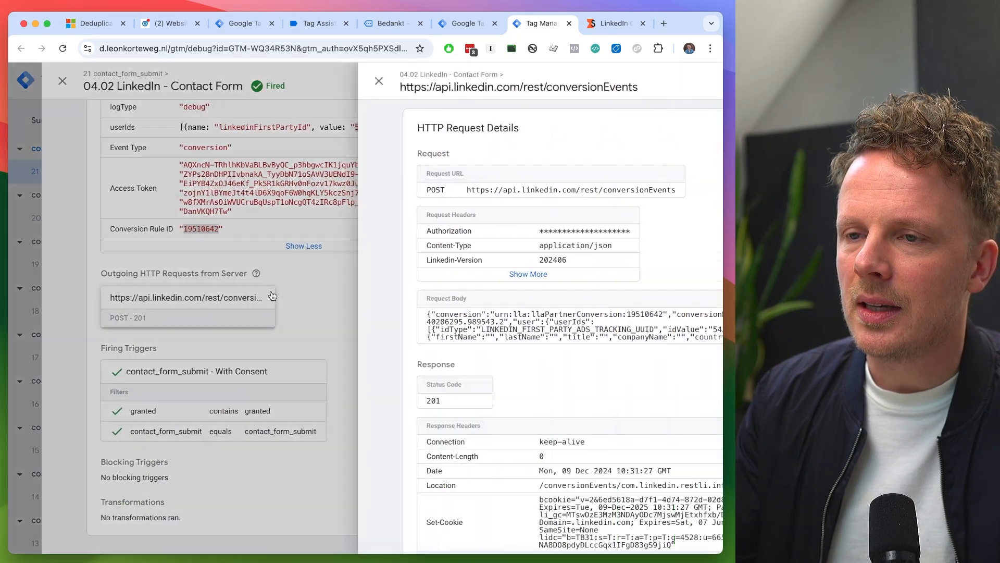
key("super+f")
type("event")
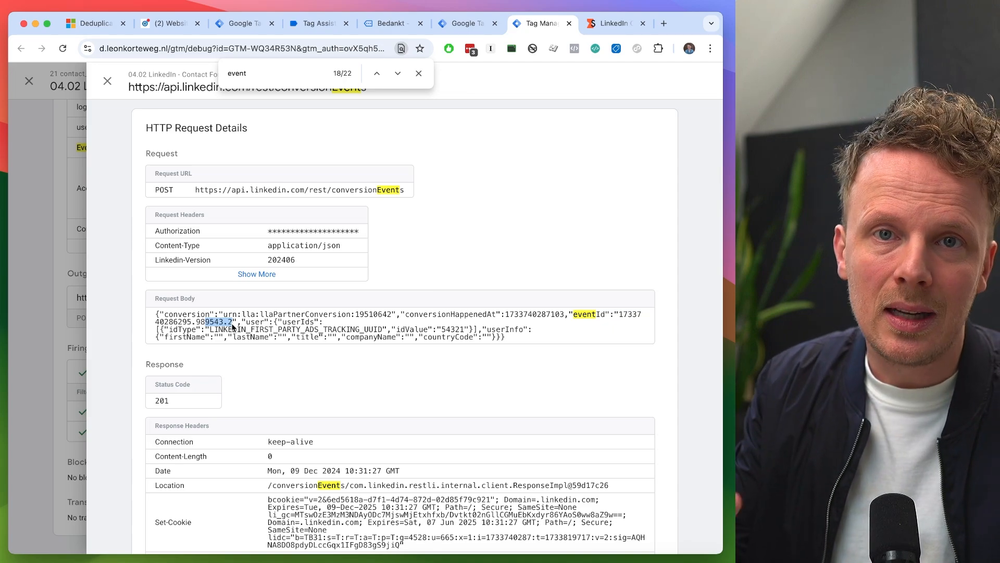
double_click(203, 326)
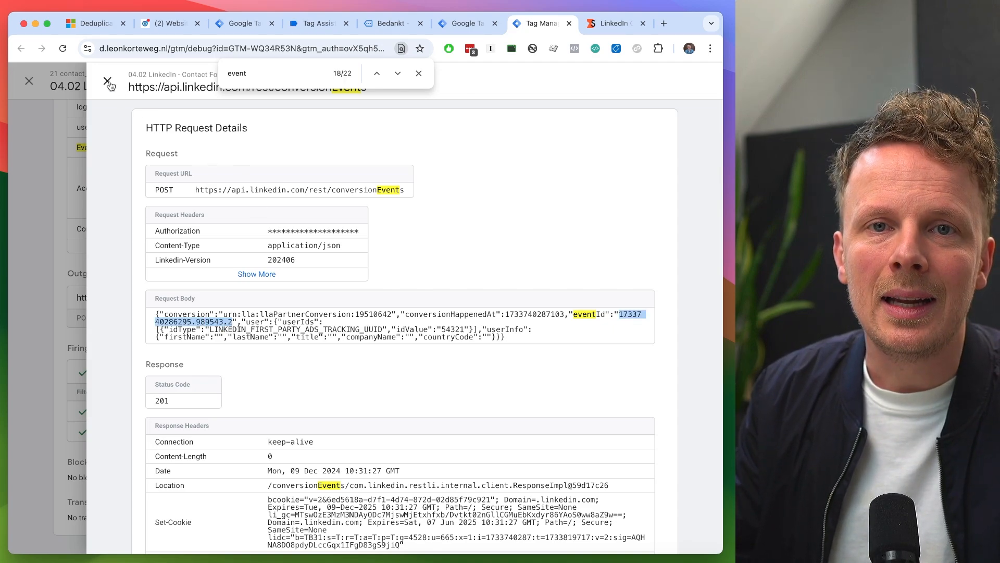
- Switch to LinkedIn Campaign Manager and reload the Conversion tracking overview to refresh the conversion statuses
left_click(541, 23)
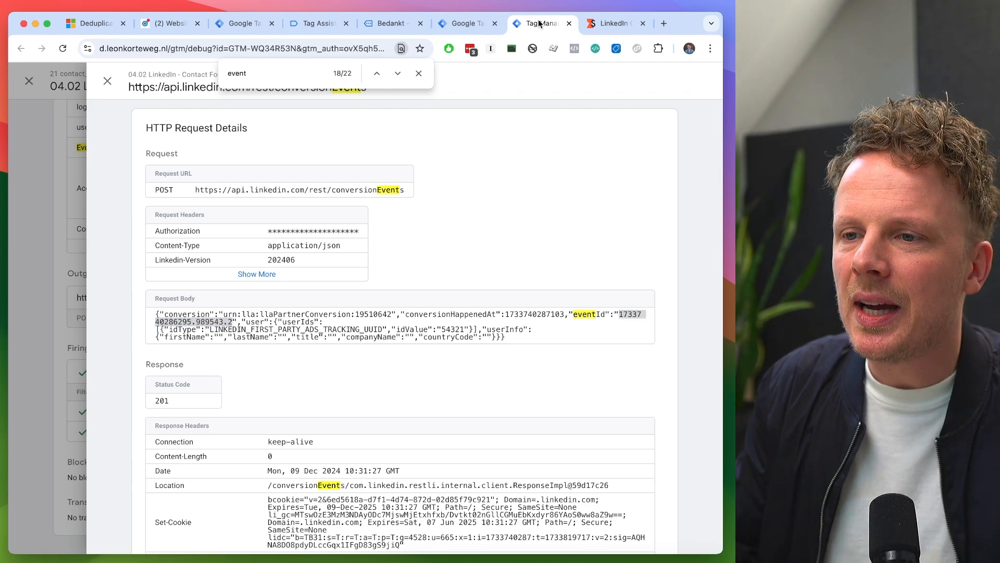
left_click(173, 26)
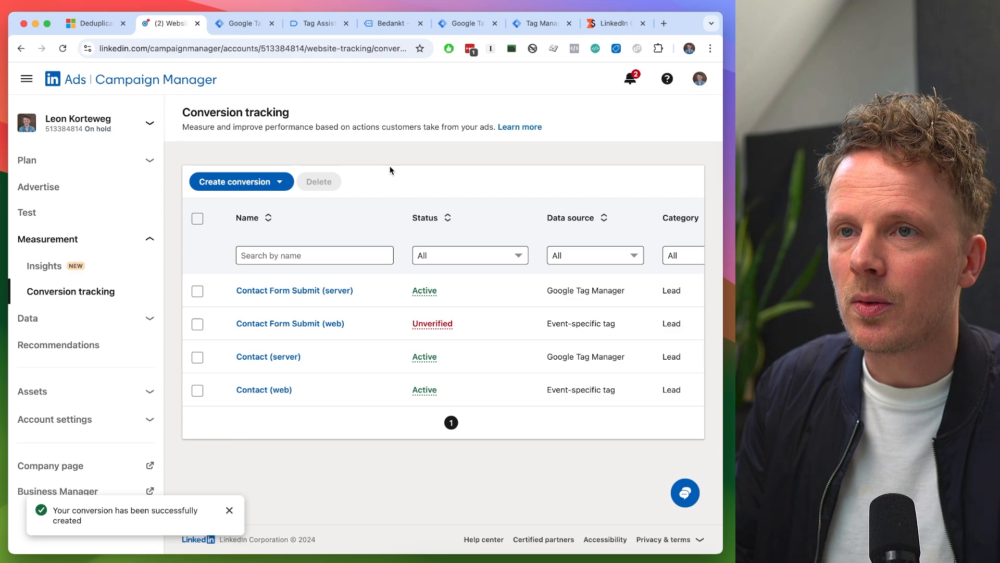
key("super+r")
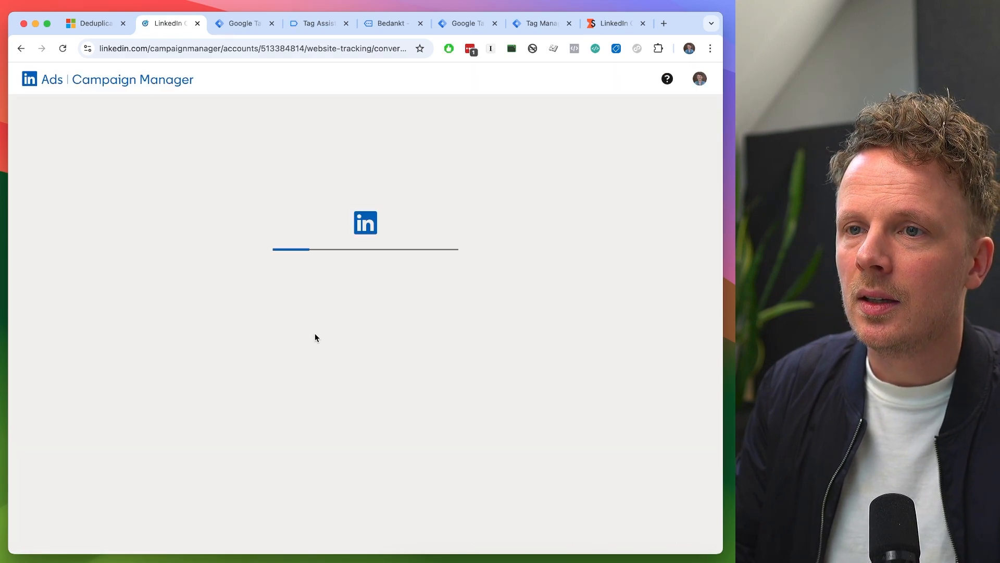